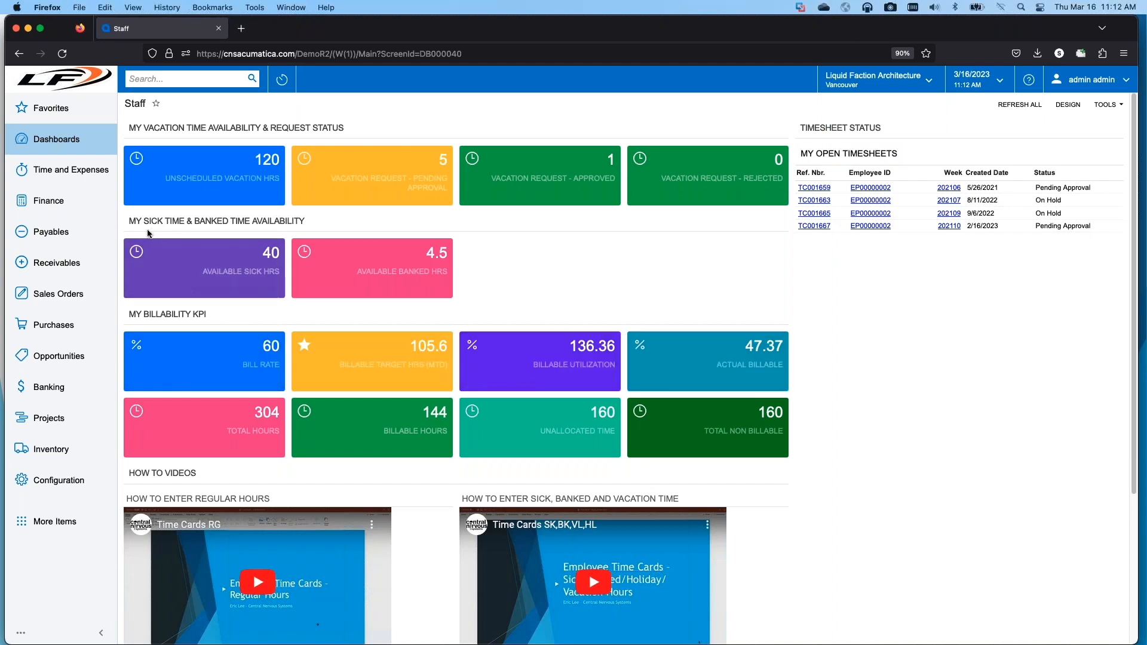
Step: Look through the Receivables and Projects workspaces, and run the AP Aging report from Payables in Detailed format
click(64, 272)
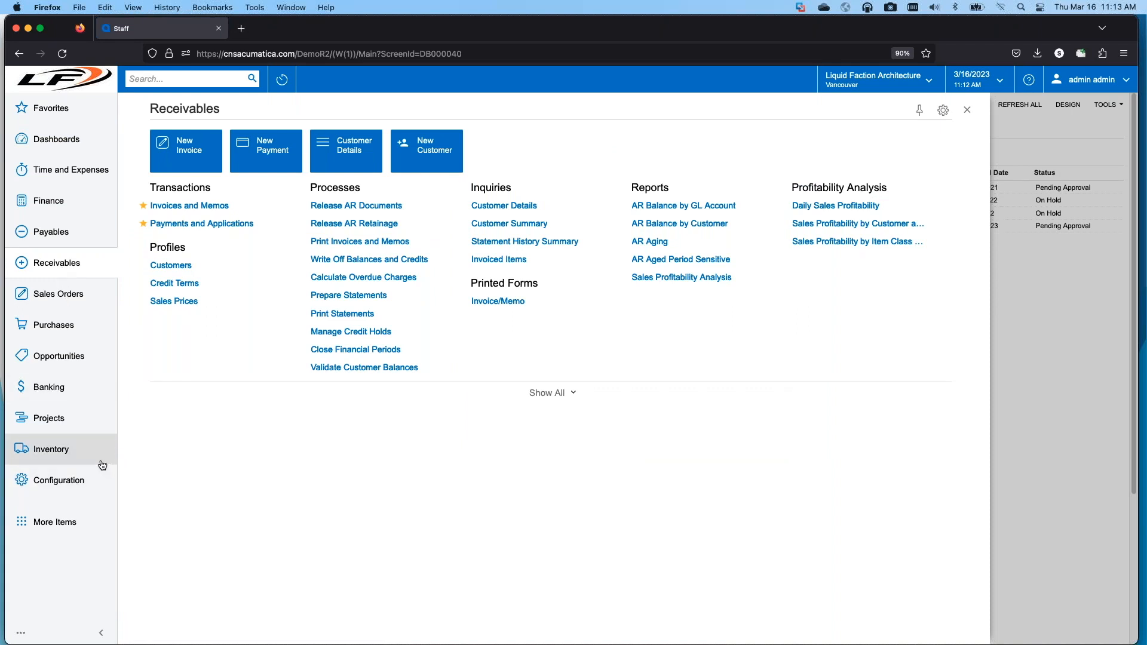
click(53, 423)
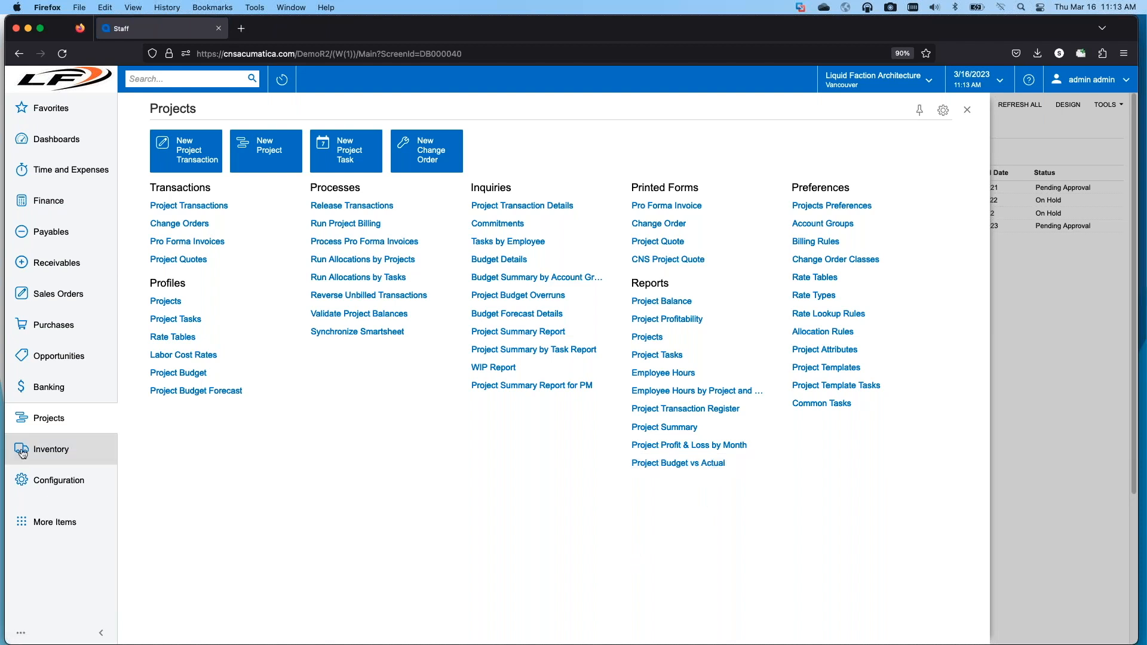
click(56, 239)
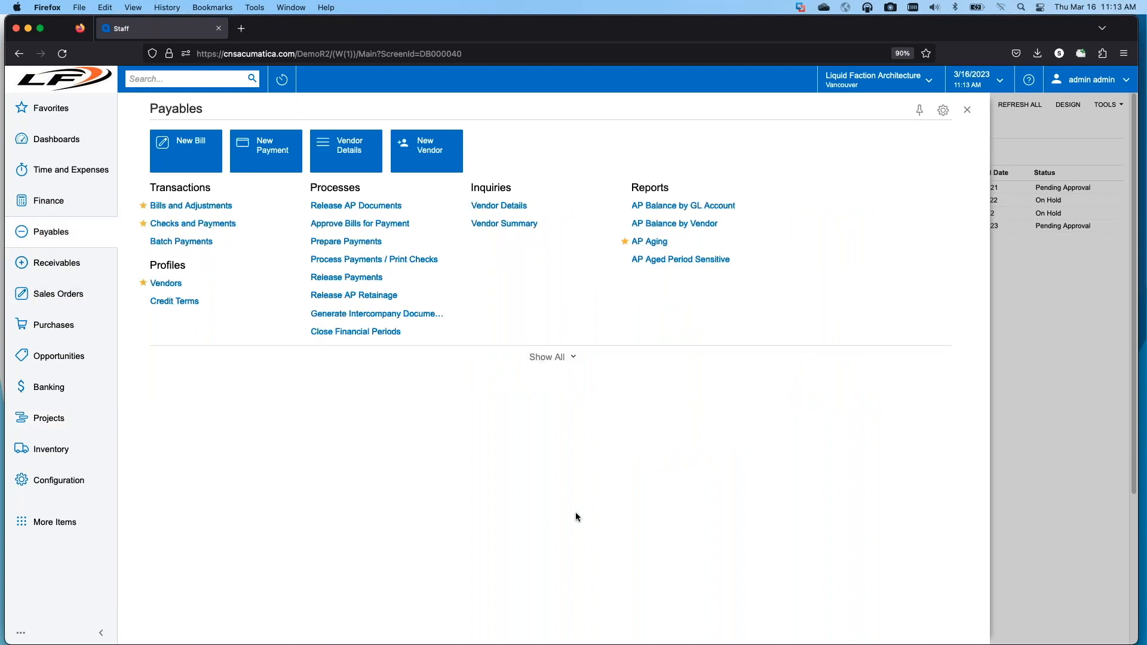
click(658, 242)
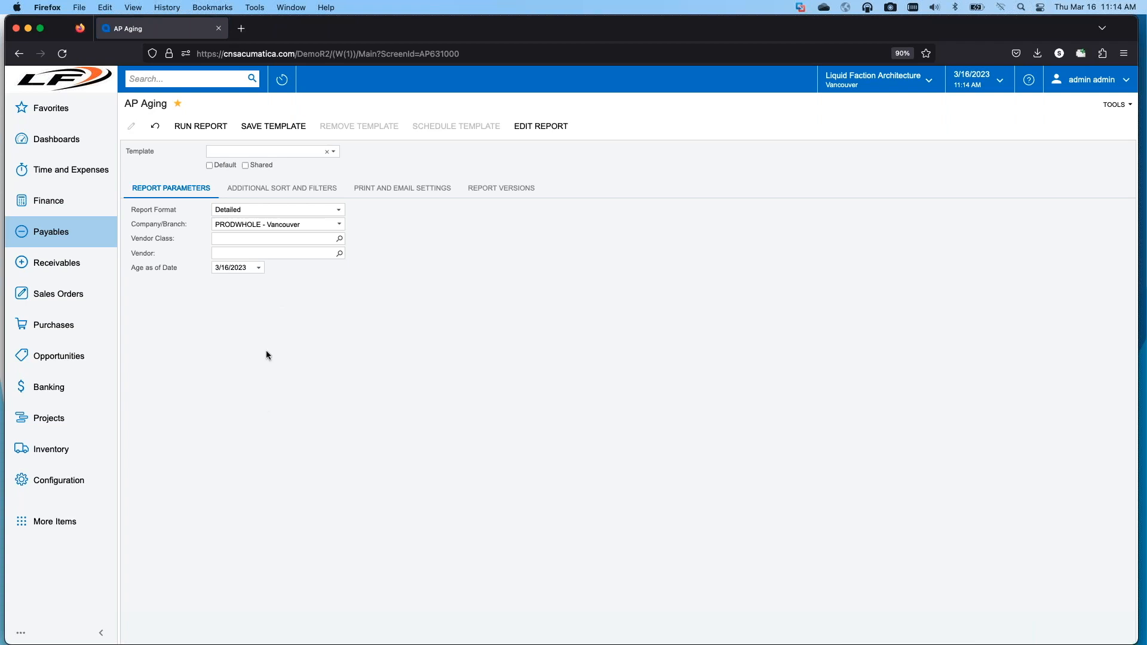
click(201, 126)
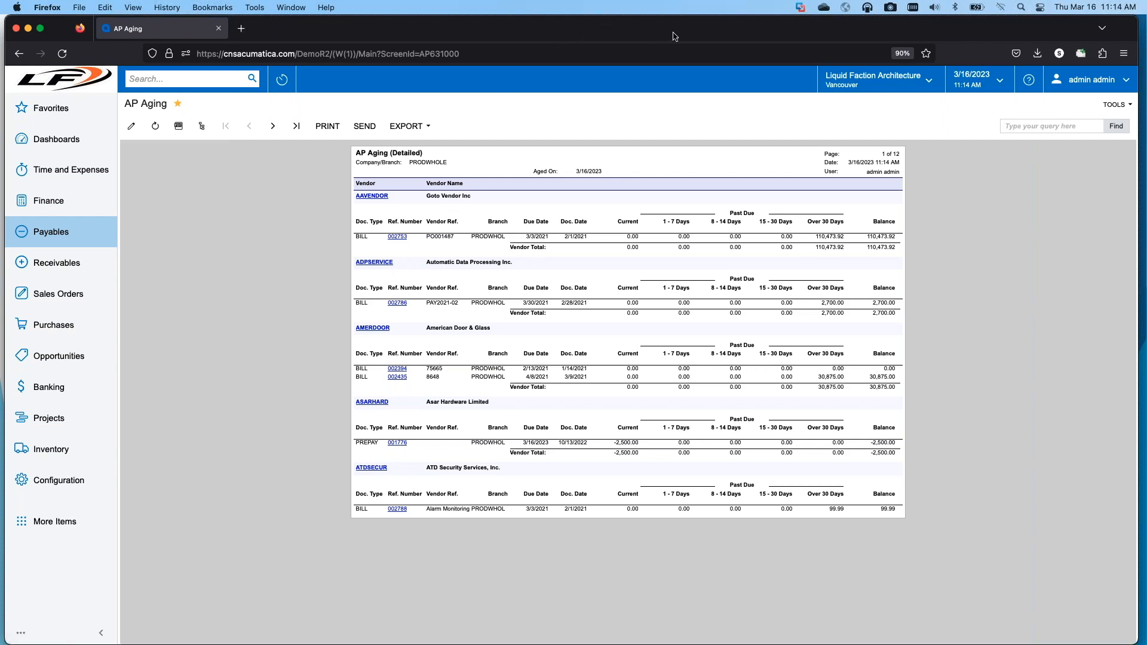
Step: Switch to Acumatica Report Designer in the Windows Server 2016 virtual machine and start opening a report from the server
drag(717, 37, 0, 90)
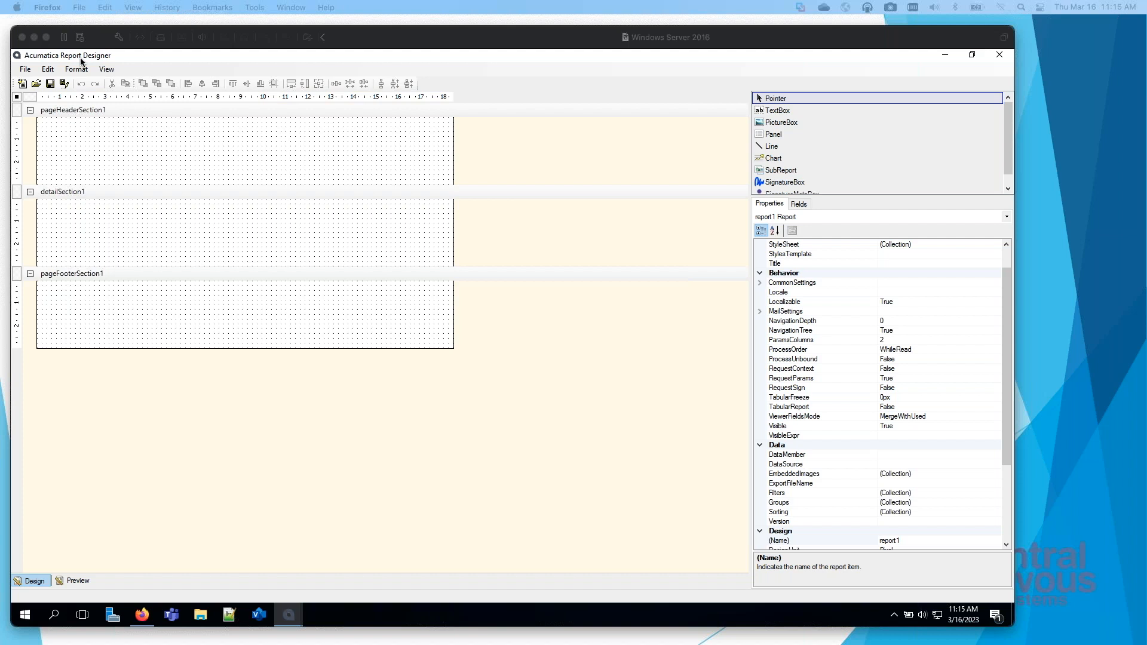
click(556, 627)
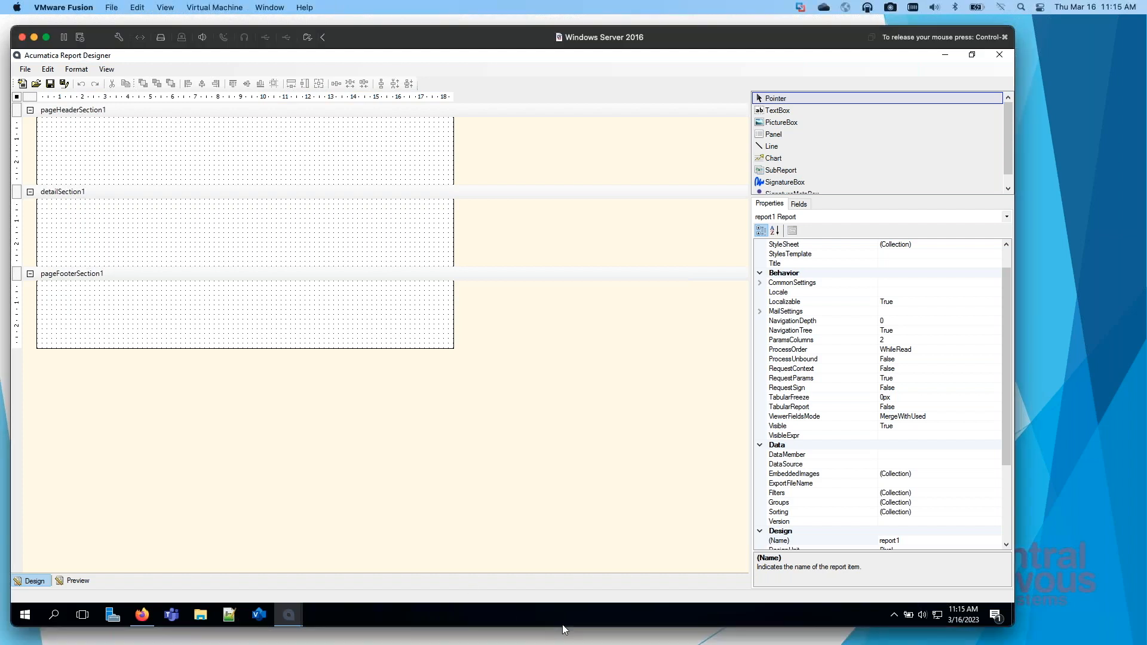
drag(562, 626, 564, 644)
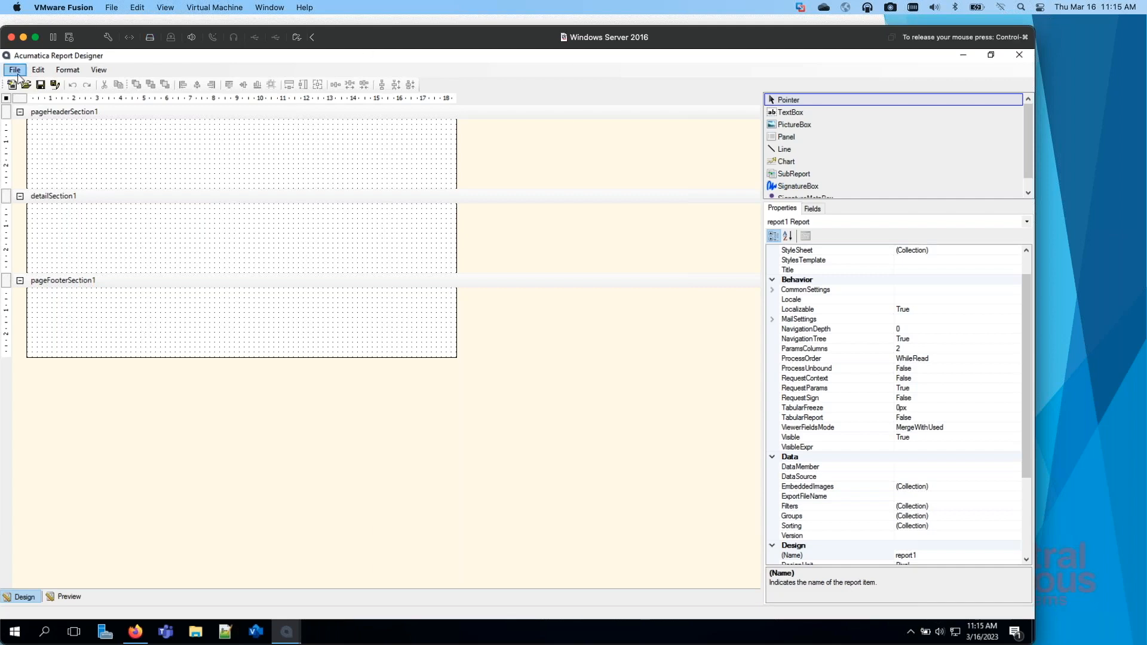
click(18, 78)
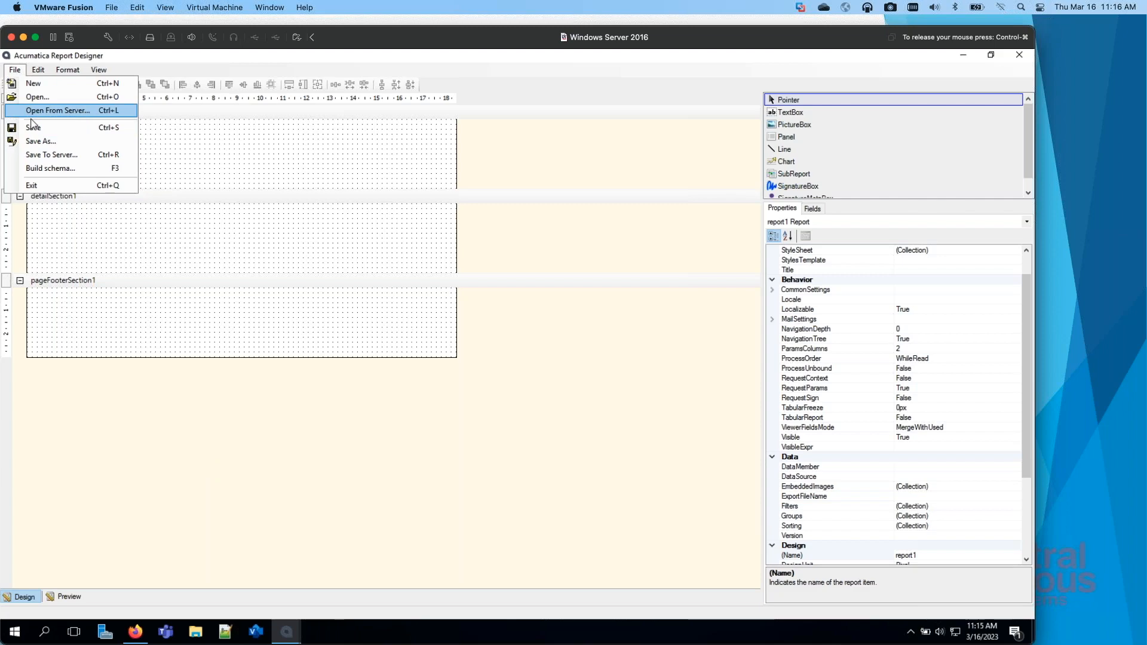
click(78, 116)
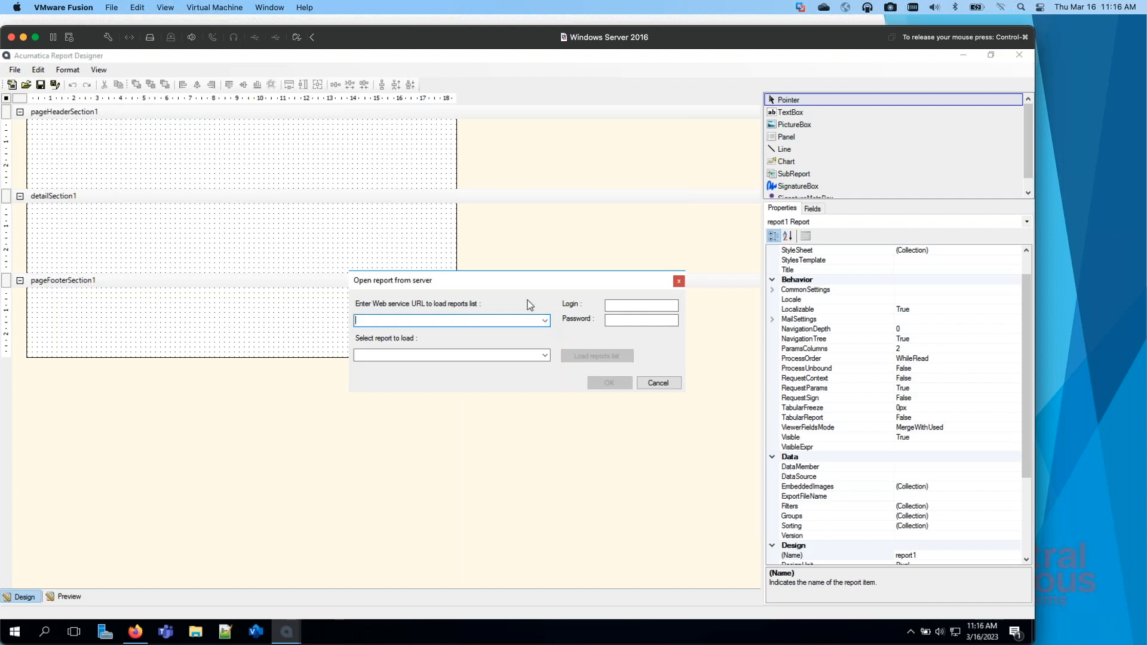
text(ns)
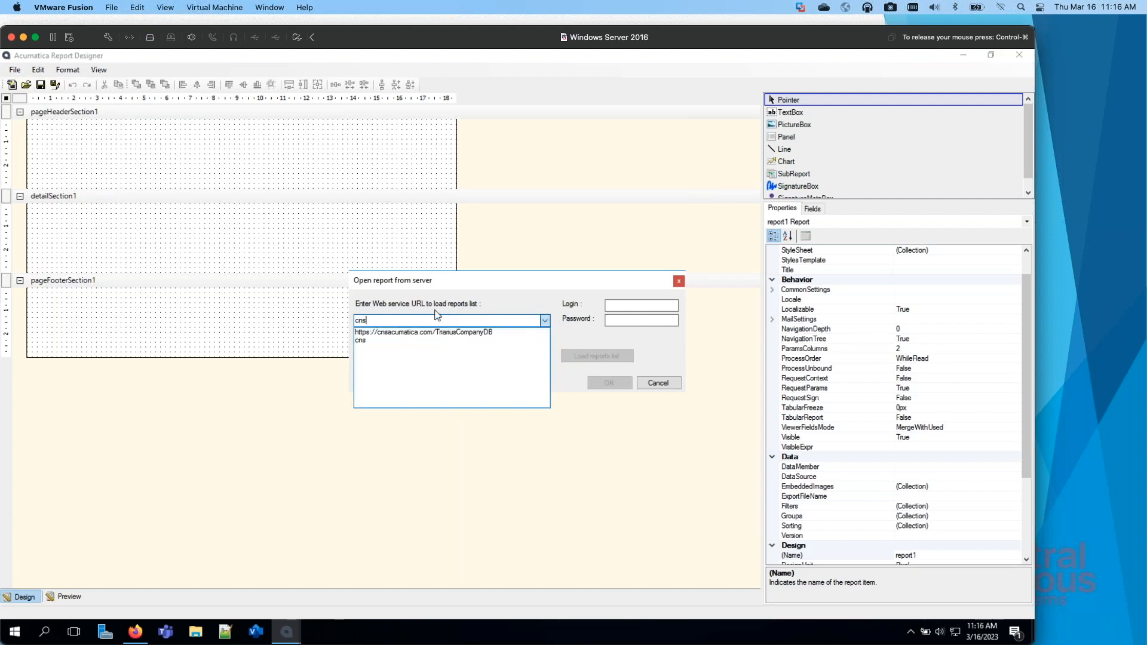
click(544, 319)
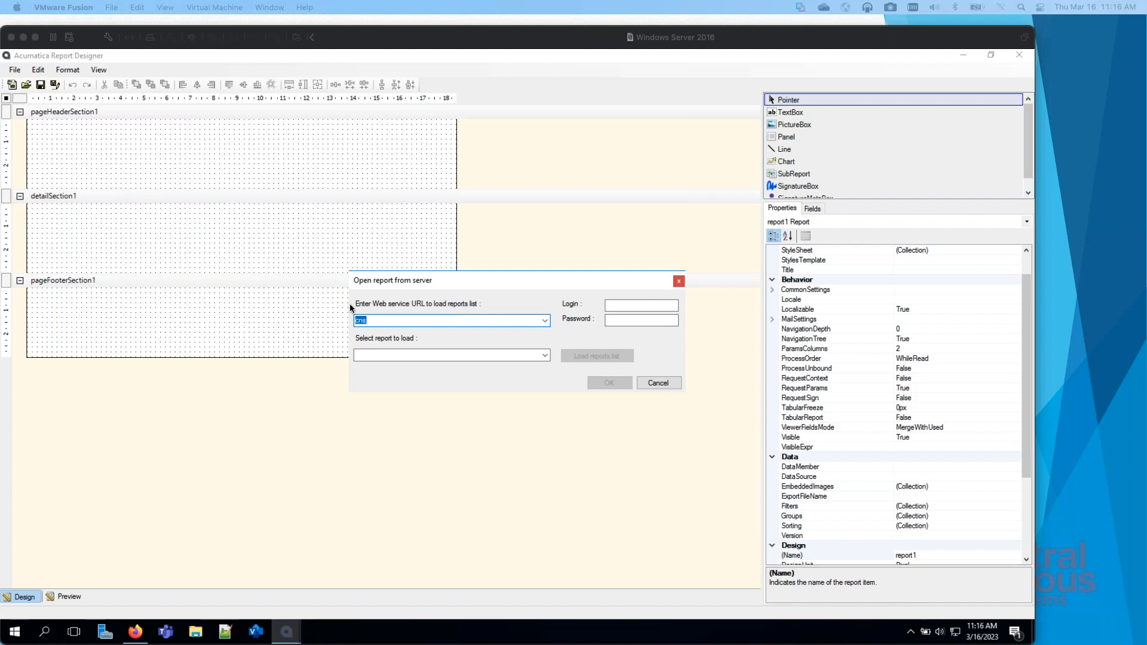
click(369, 320)
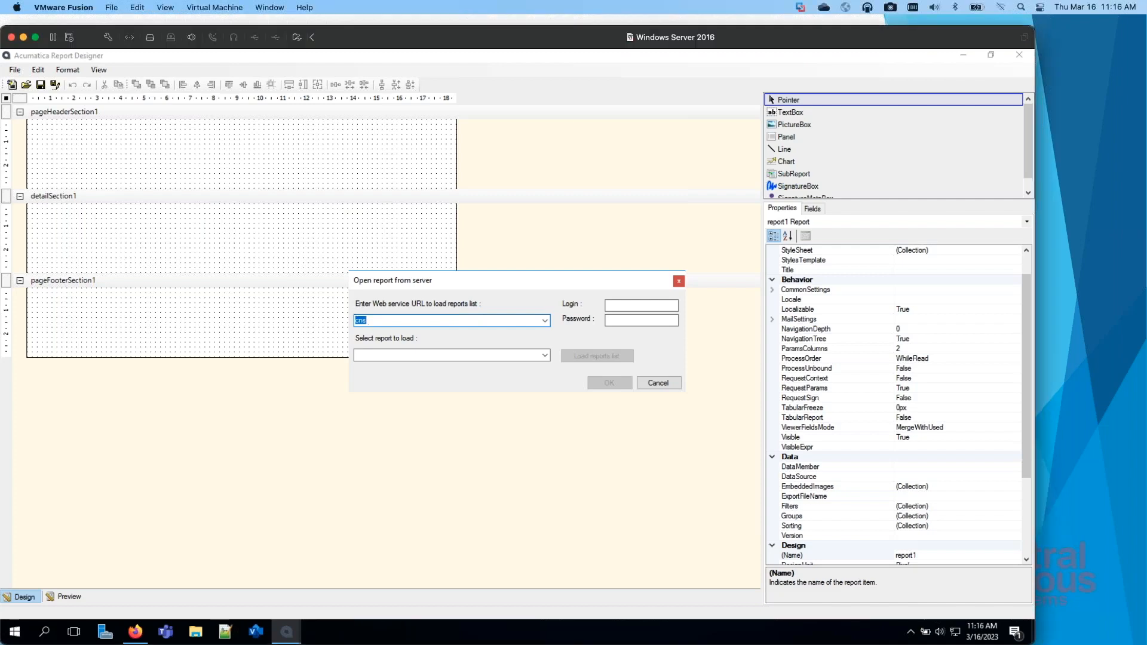
click(373, 321)
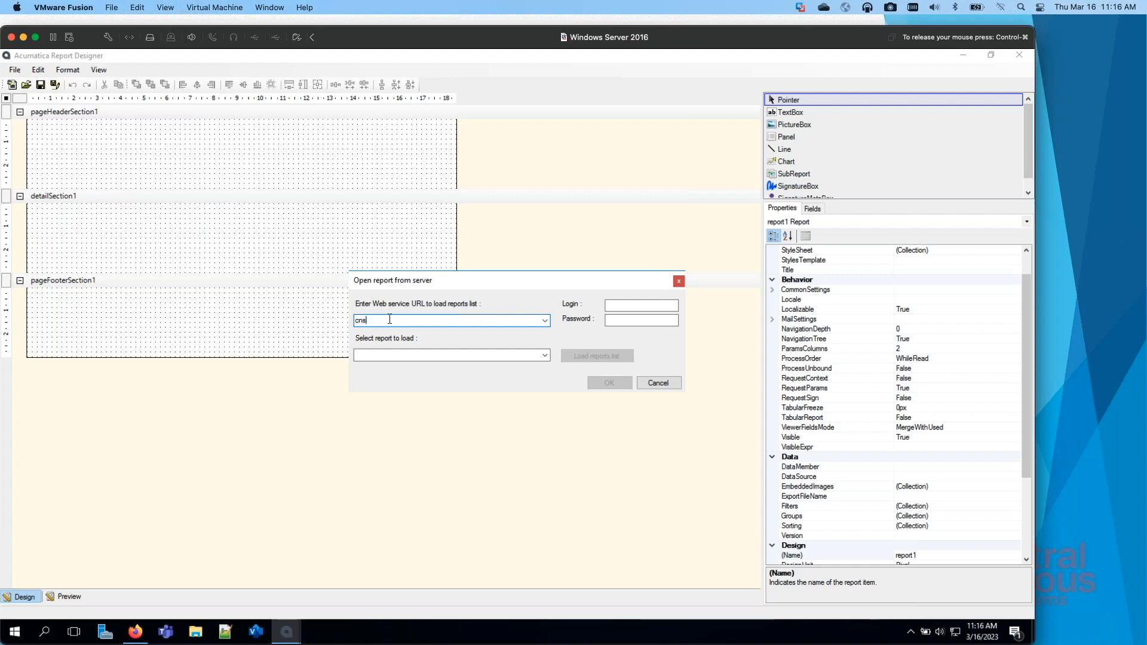
text(ac)
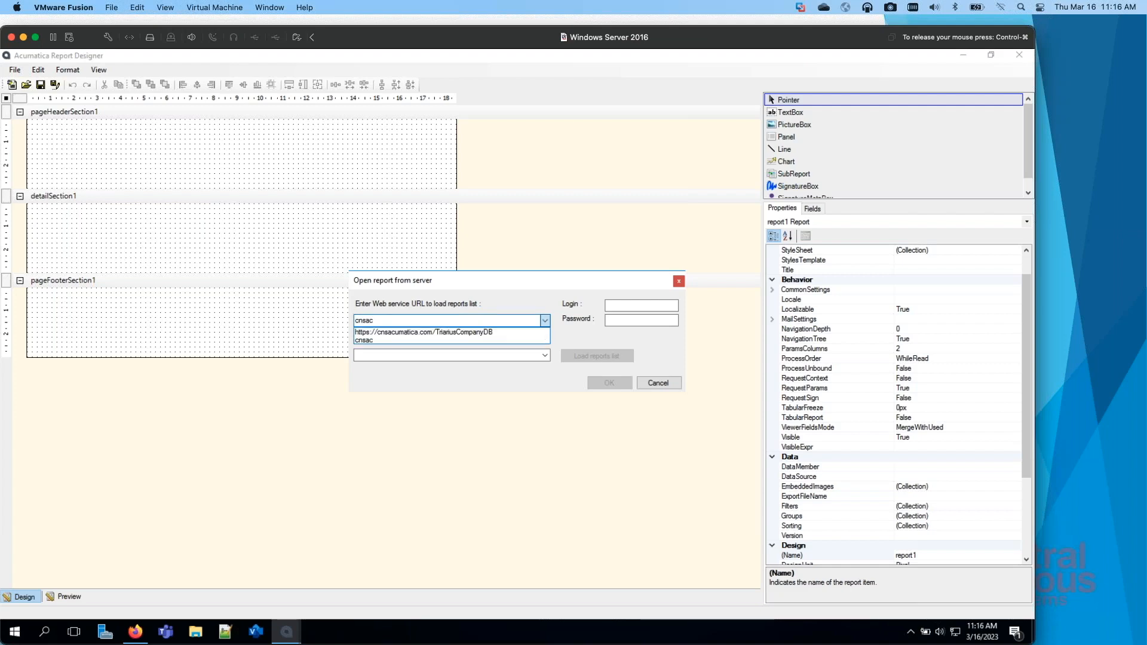
key(BackSpace)
key(BackSpace)
key(BackSpace)
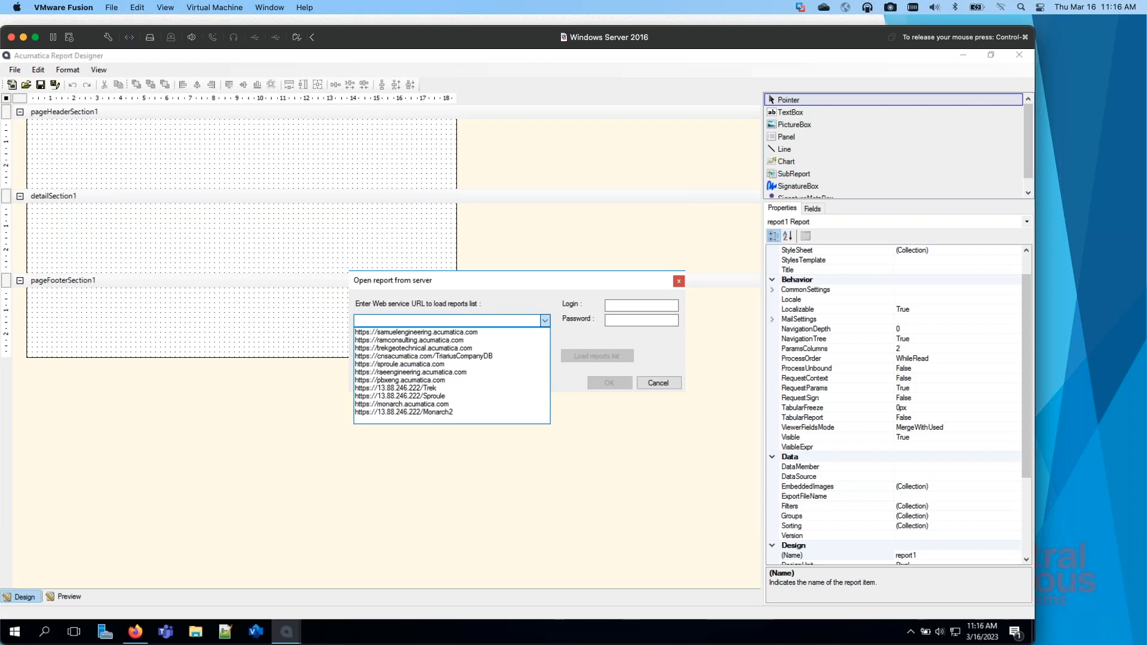
click(390, 319)
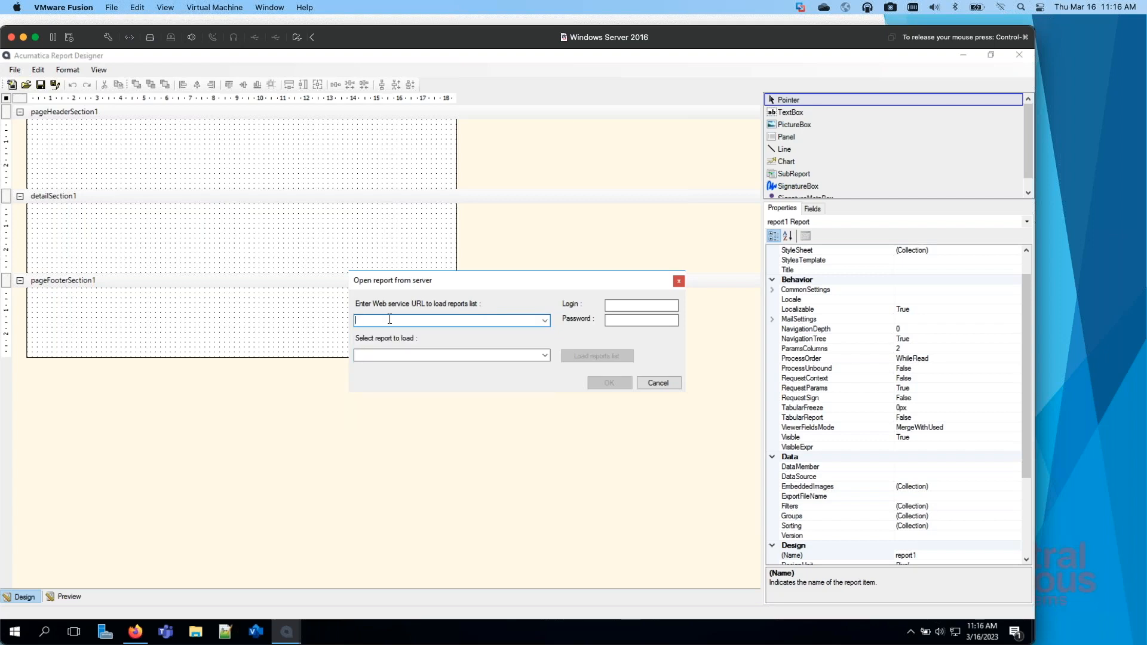
text(https:)
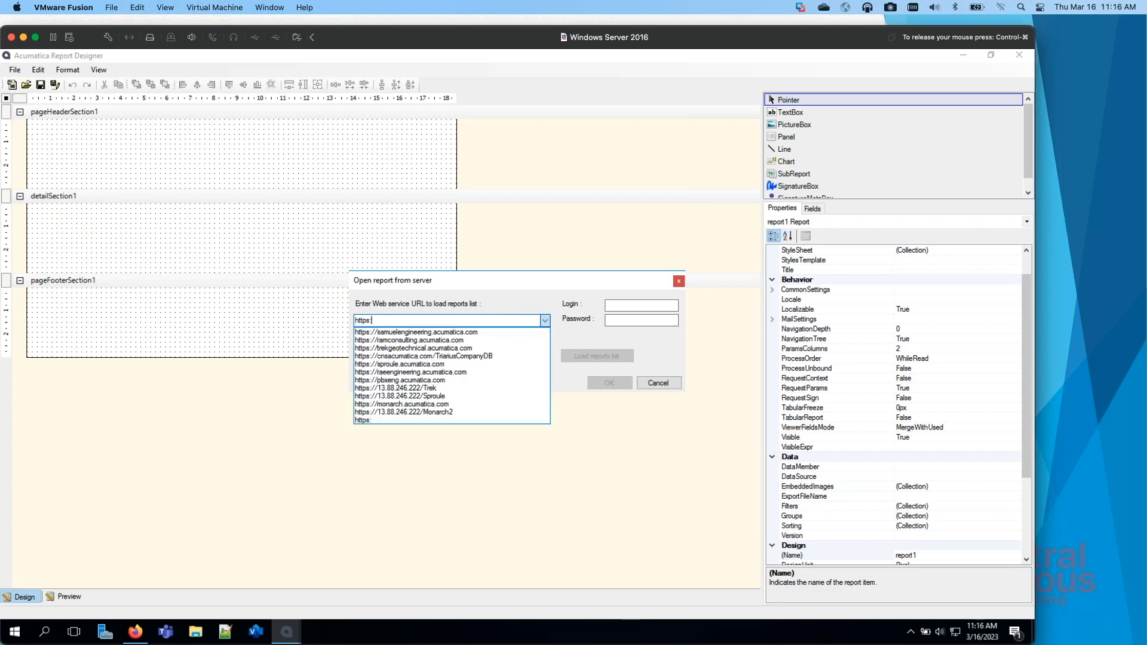
text(//cnsa)
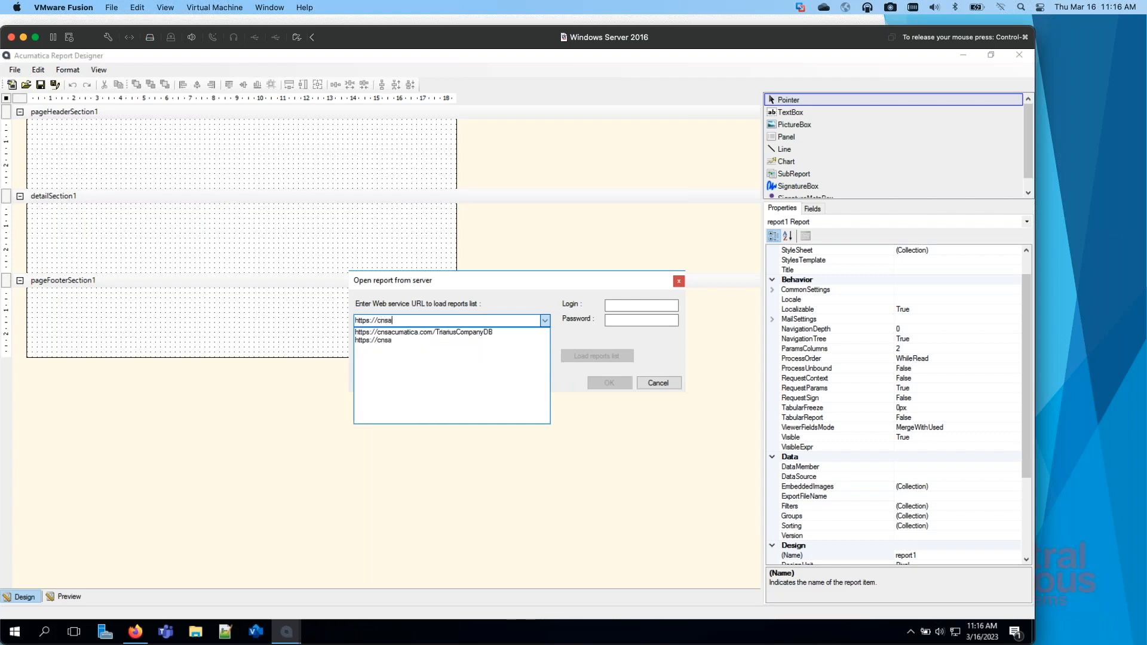
text(cumatica.com/)
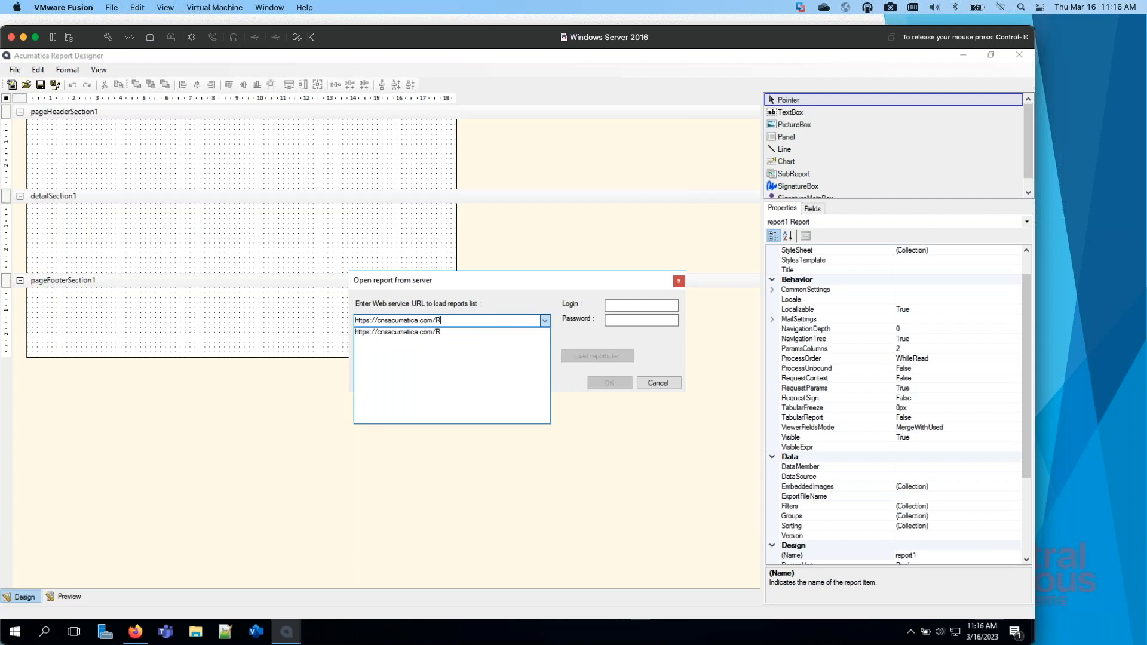
text(DemoR2)
key(Tab)
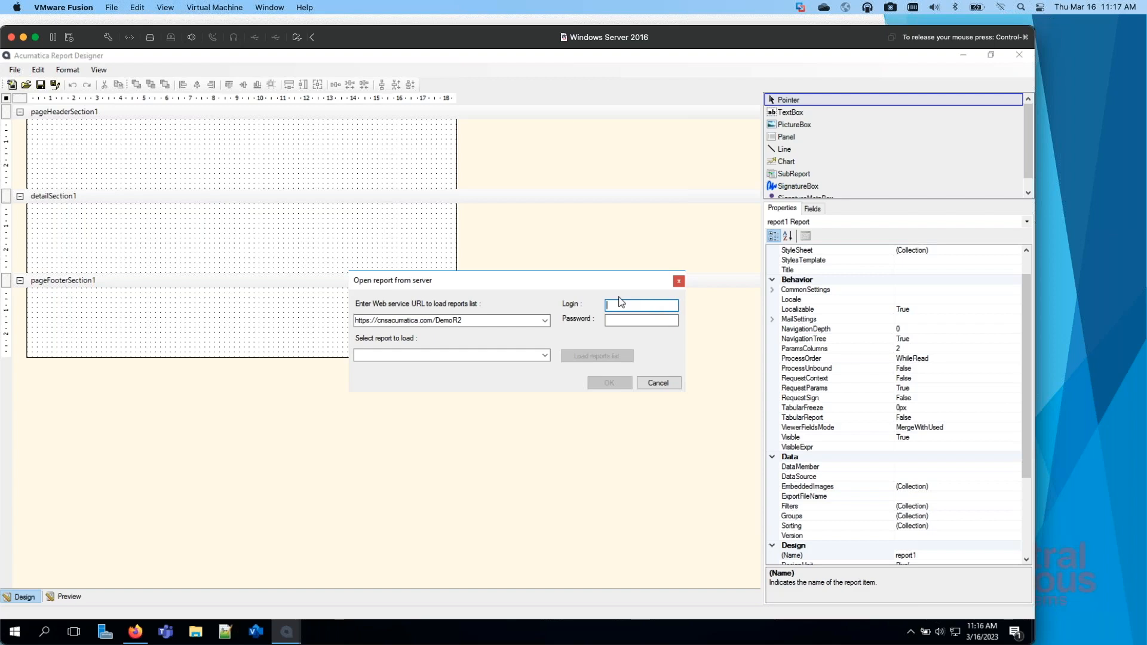
Step: Enter the login name and the account password for the report server
text(shah)
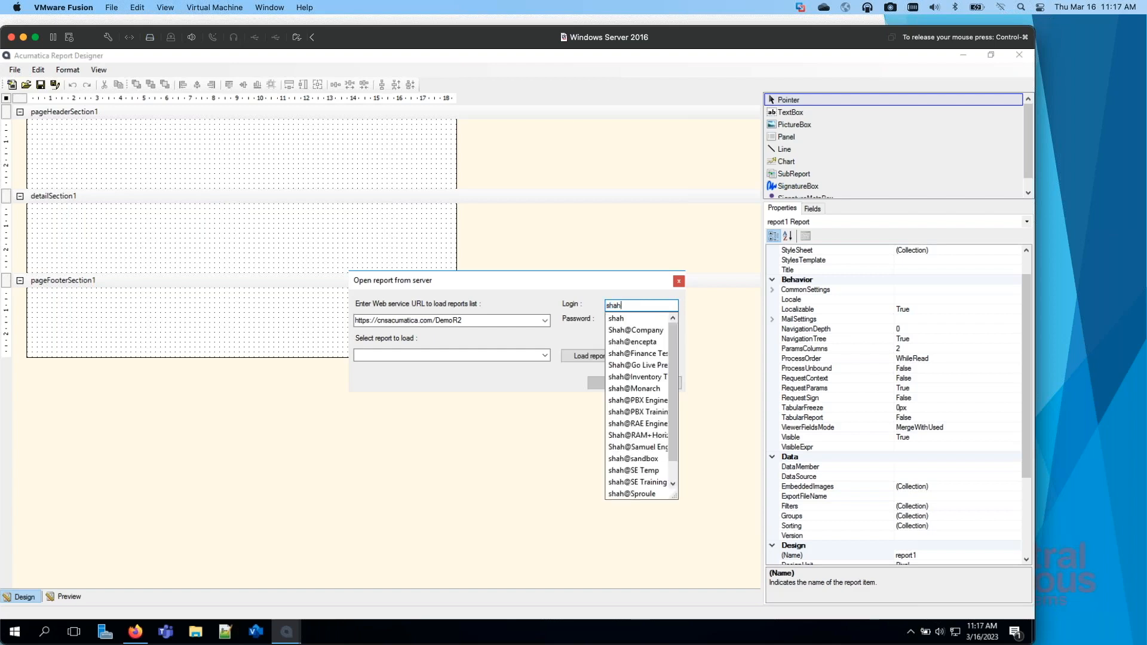
click(580, 296)
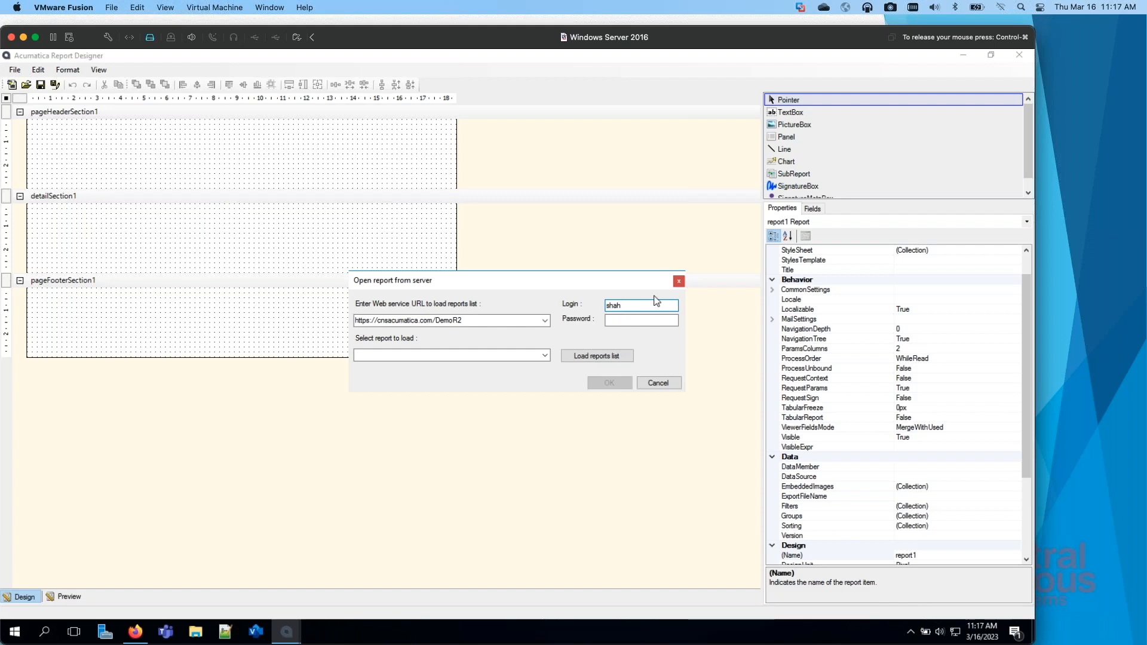
click(633, 322)
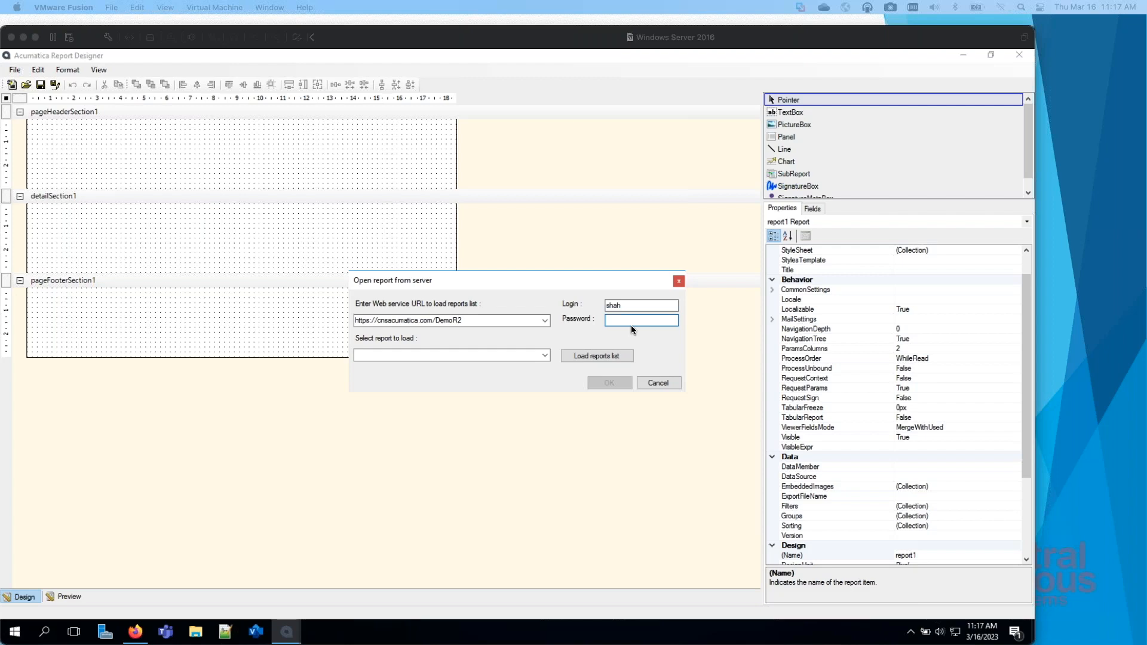
click(648, 320)
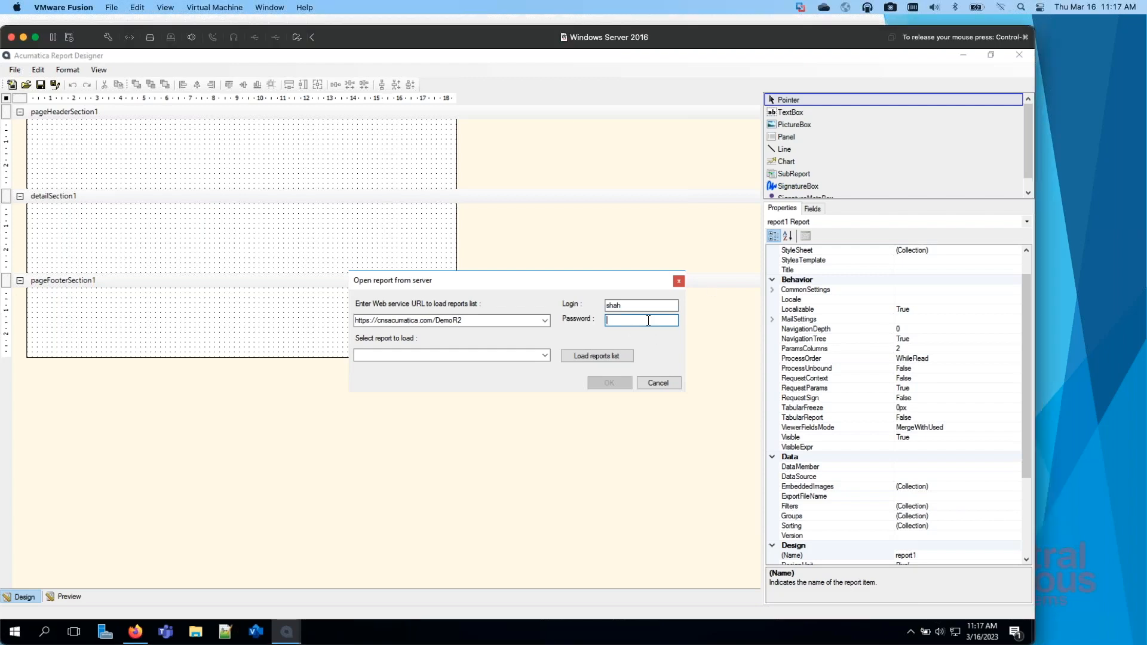
text(••••••••)
Step: Look up the AP Aging report's screen ID in the browser, and enter PM642000 as the report to load in Report Designer
click(461, 356)
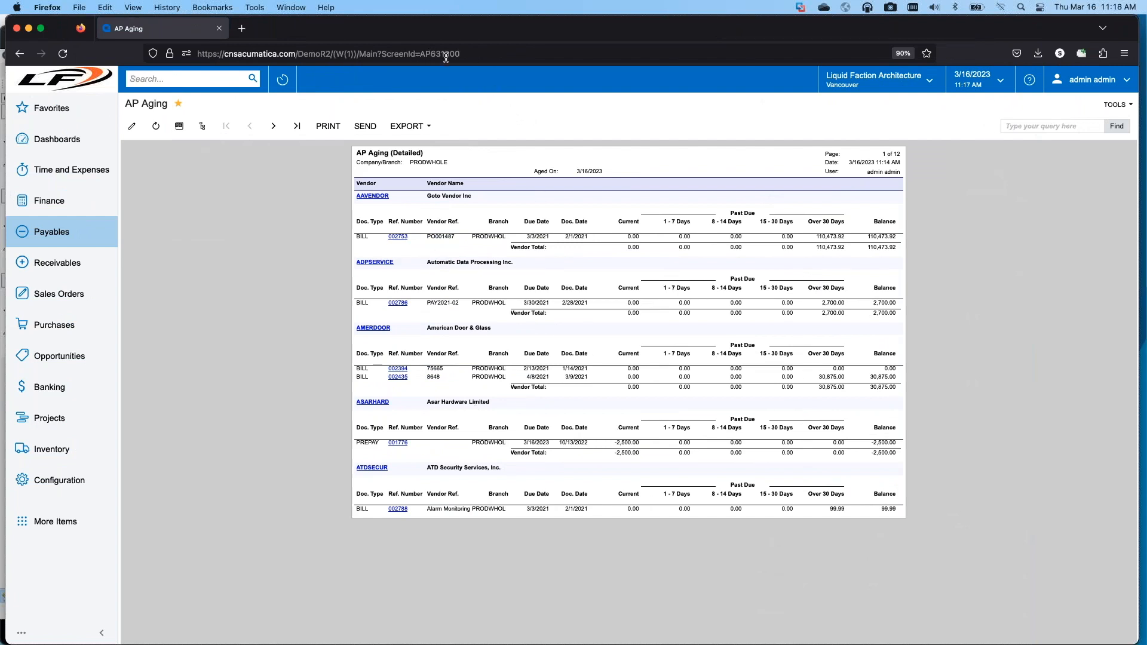
click(1116, 104)
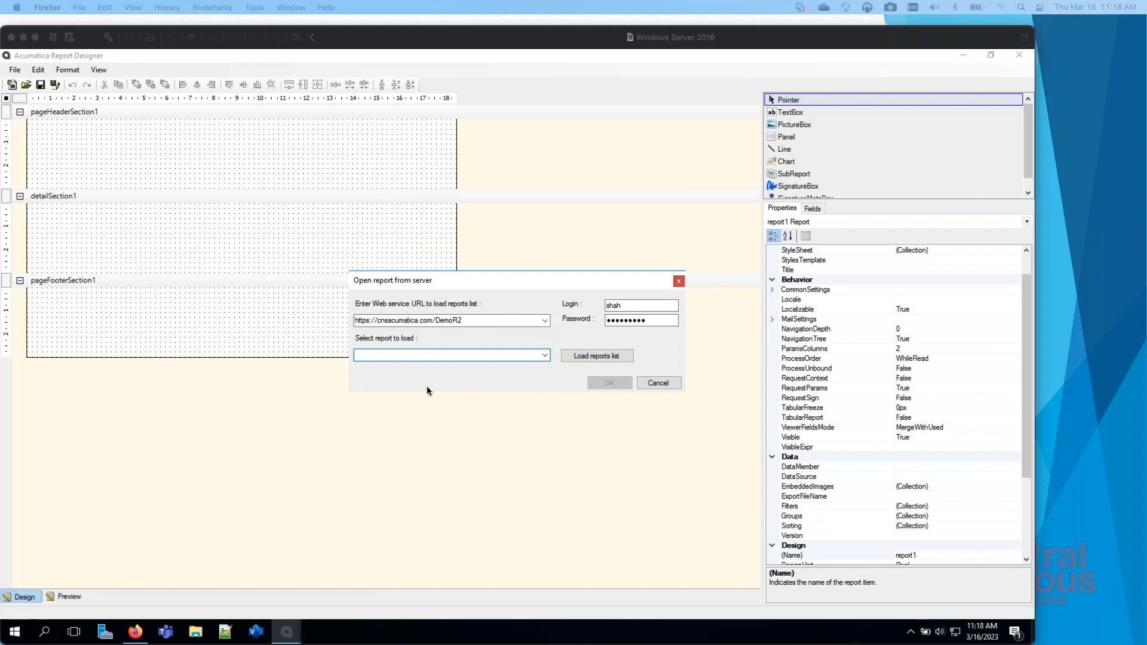
click(380, 354)
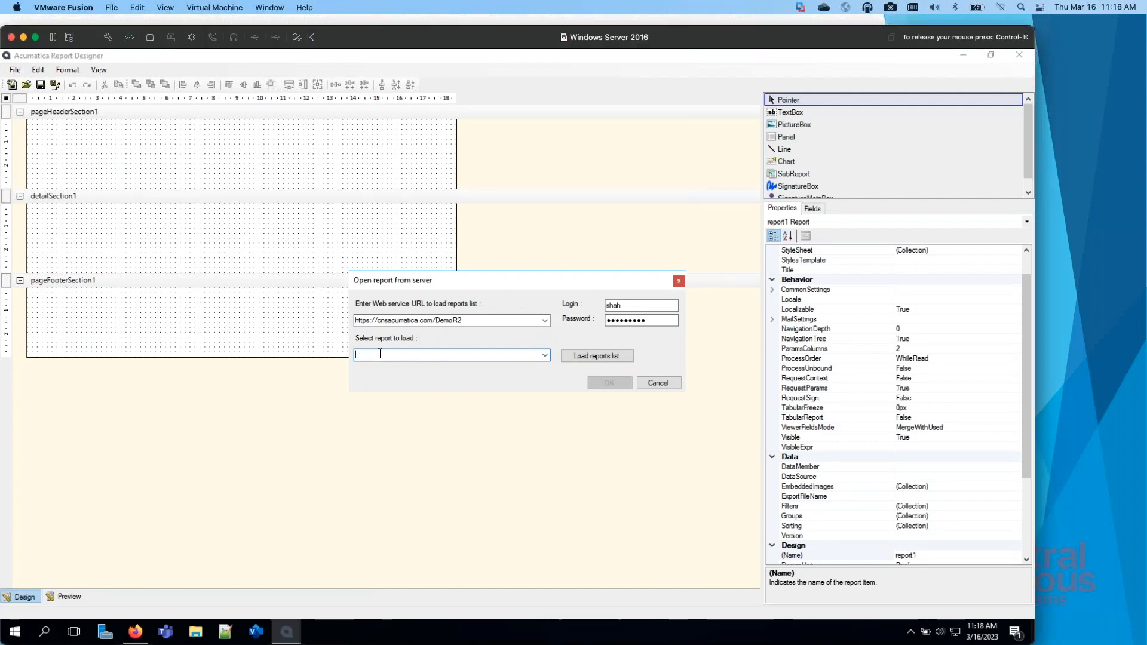
text(PM)
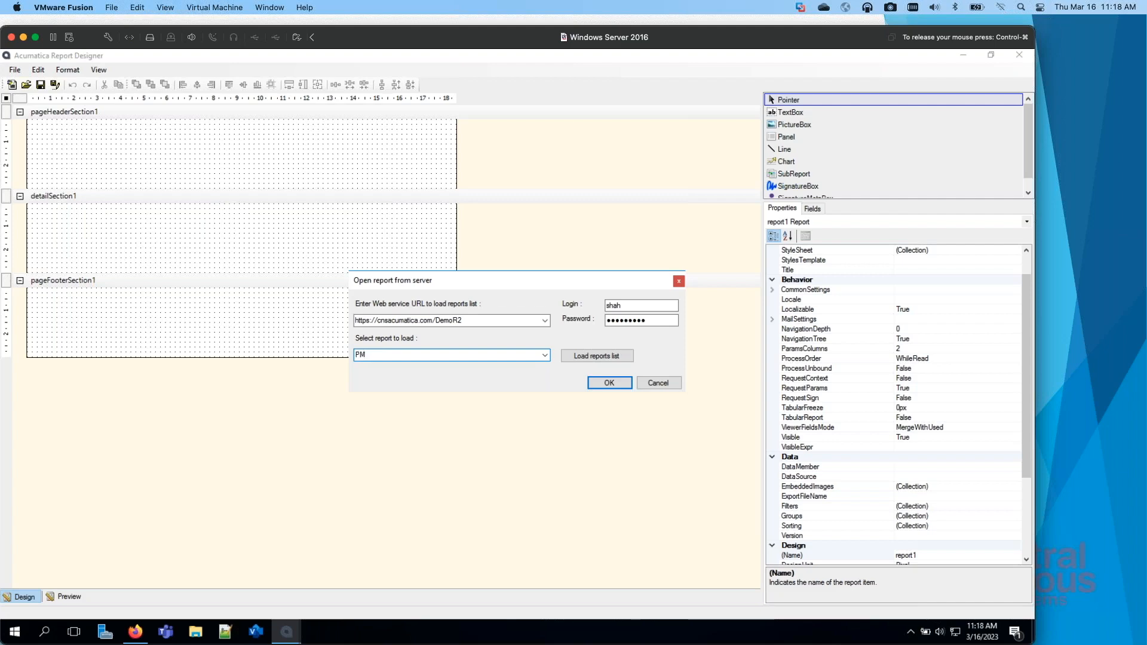
text(642000)
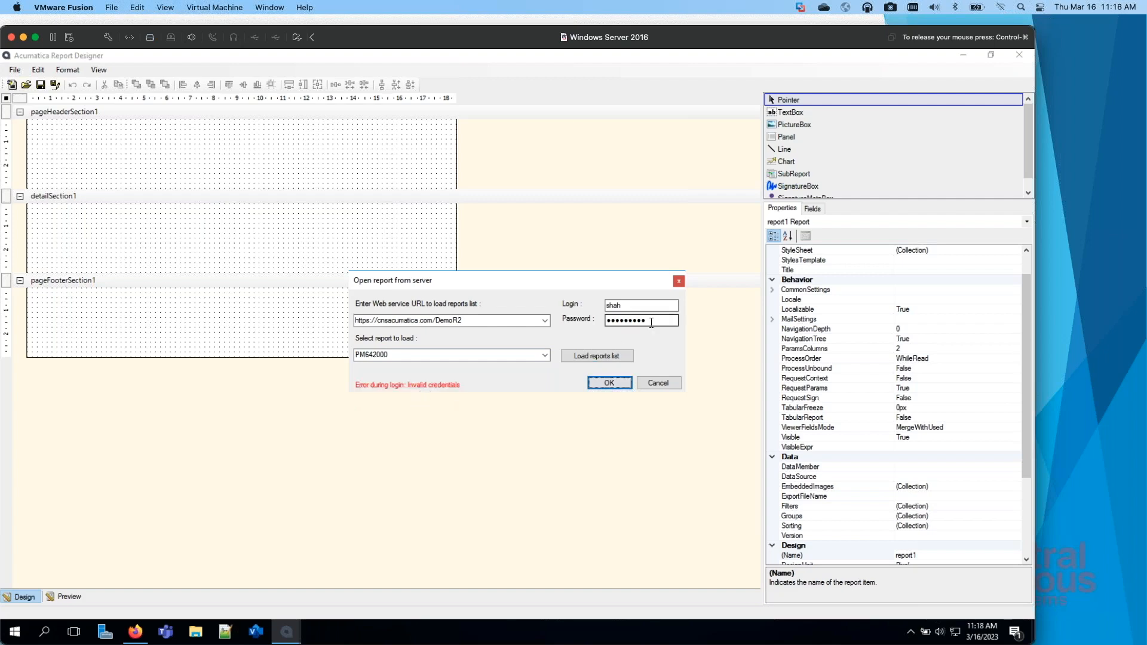
Step: Change the login name to admin and load the specified report from the server
drag(636, 306, 576, 301)
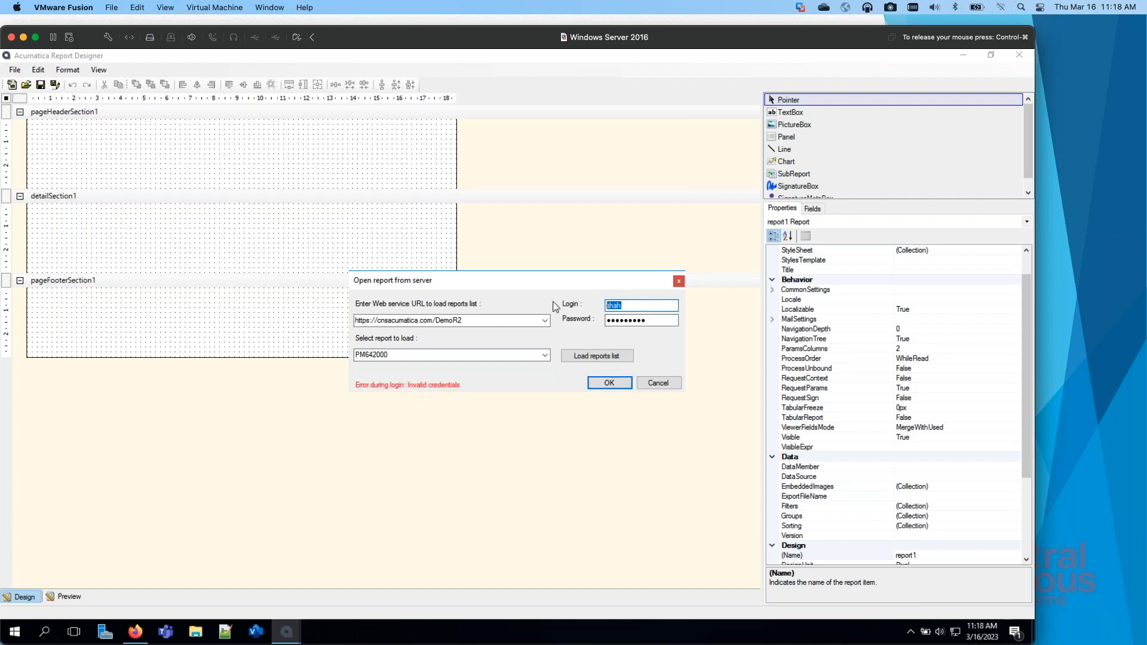
text(admin)
key(Tab)
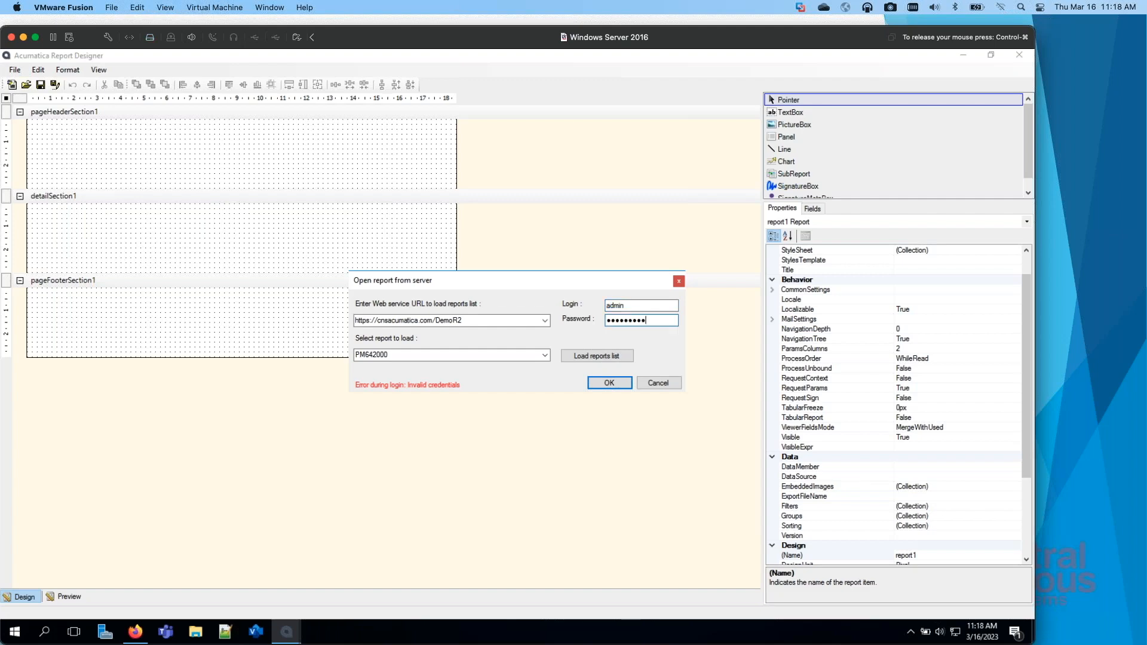
click(609, 384)
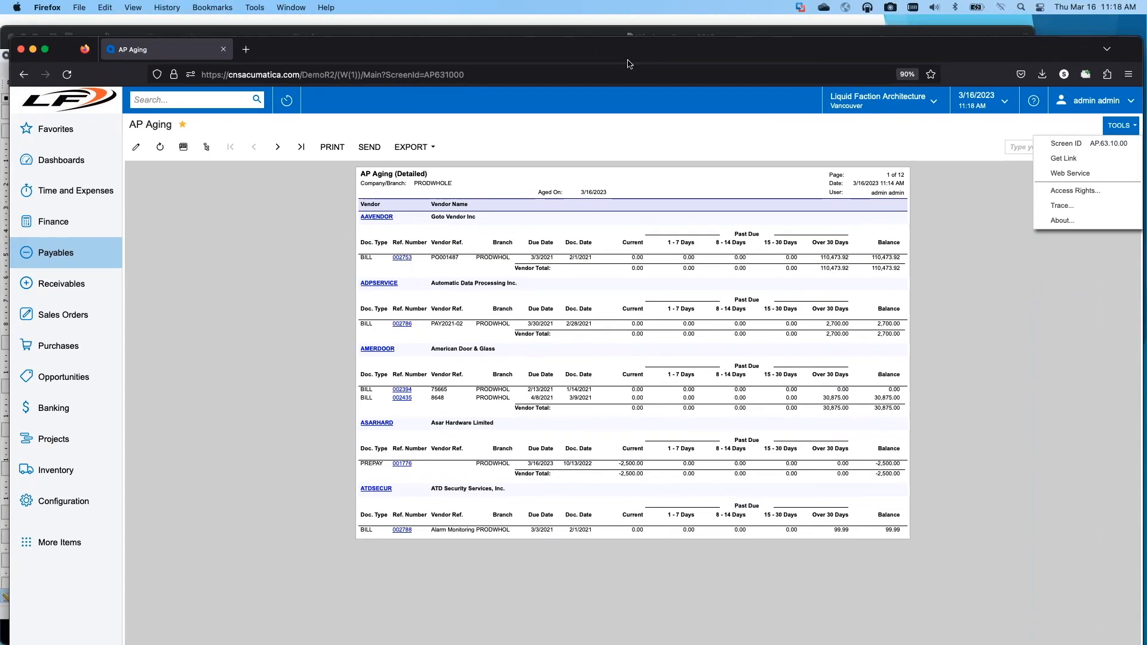
Step: Run the printed Pro Forma Invoice report under Projects for reference number PF00021 and view it in full
click(62, 449)
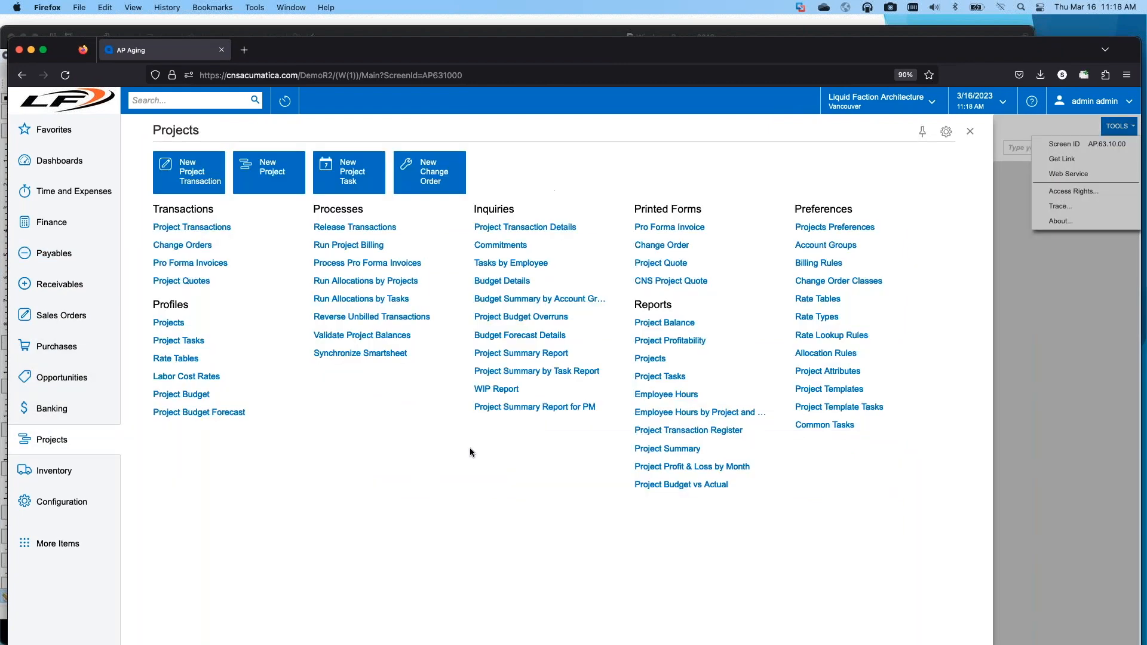
click(669, 227)
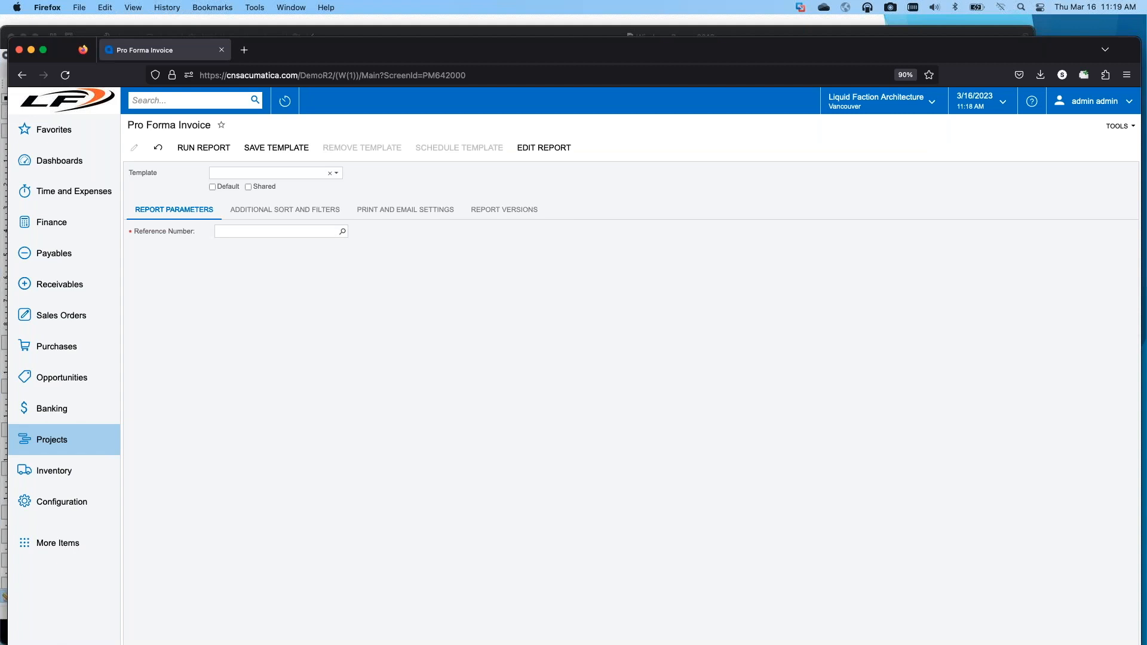
click(343, 231)
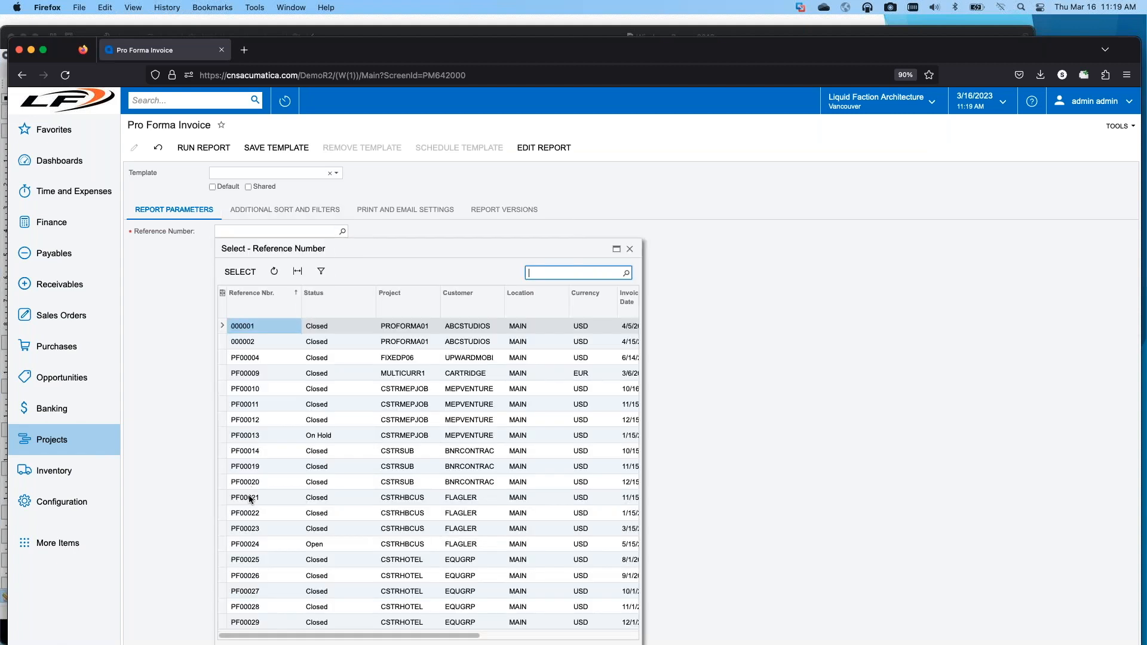
double_click(250, 498)
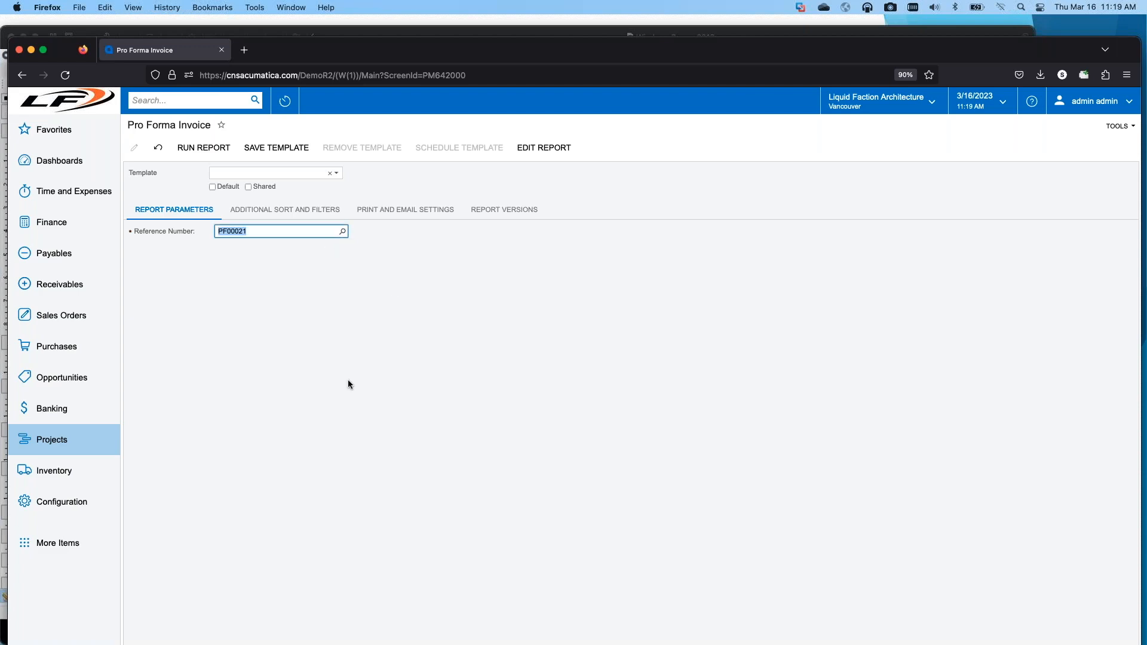
click(203, 148)
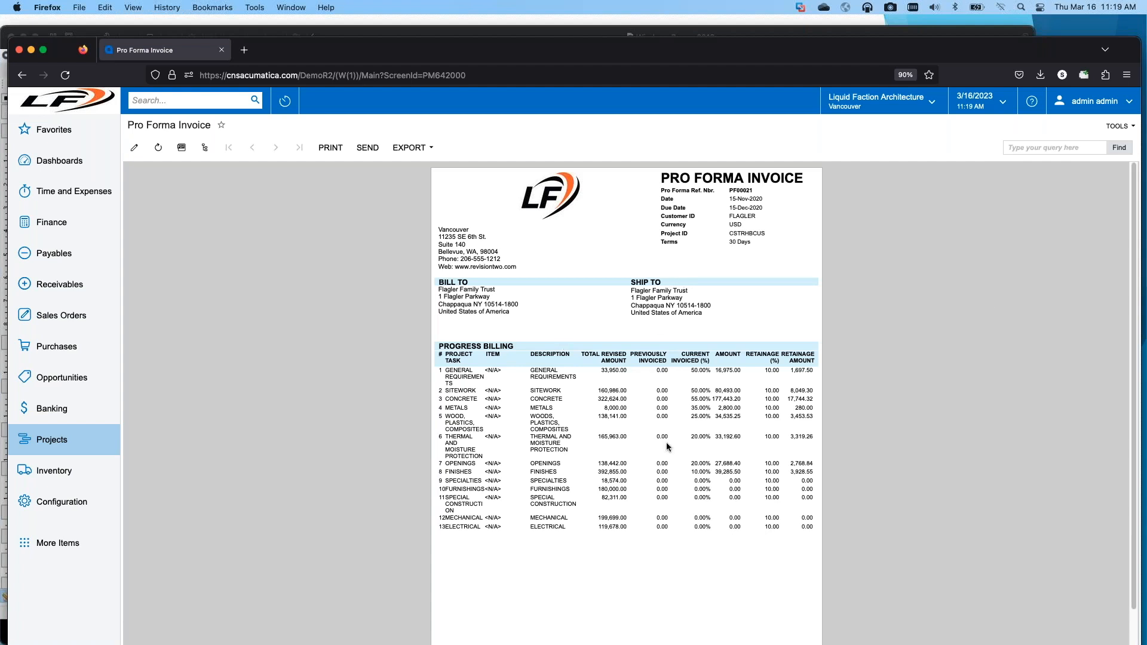
scroll(660, 572, down, 2)
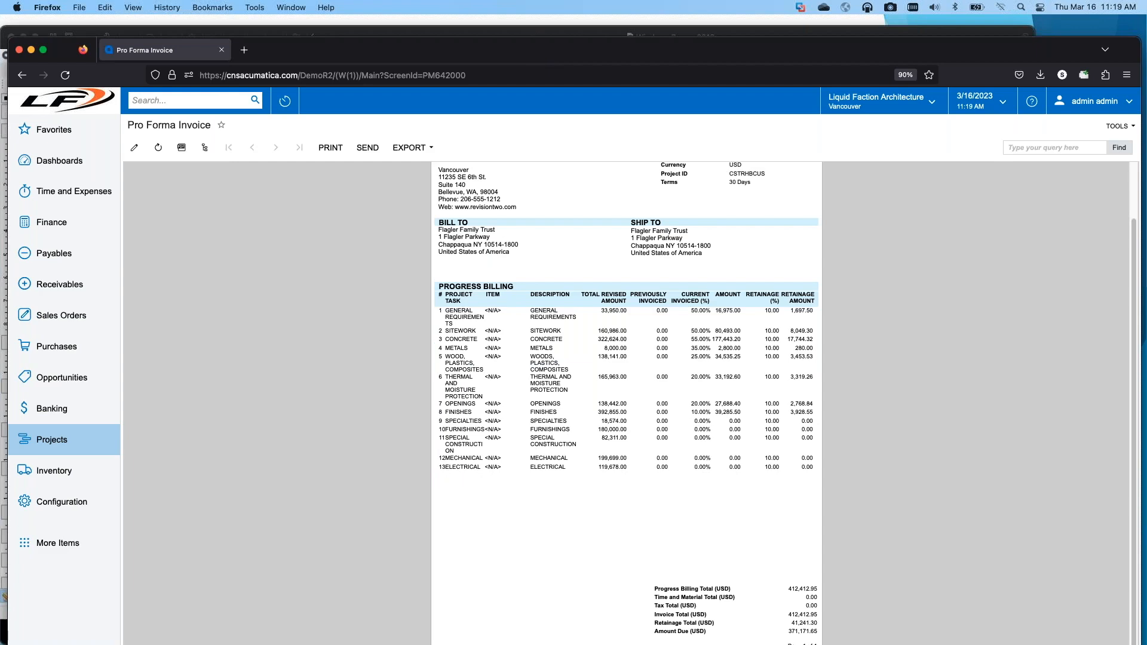
Step: Switch from the browser to the PM642000 report layout in Report Designer
drag(538, 47, 101, 64)
click(21, 50)
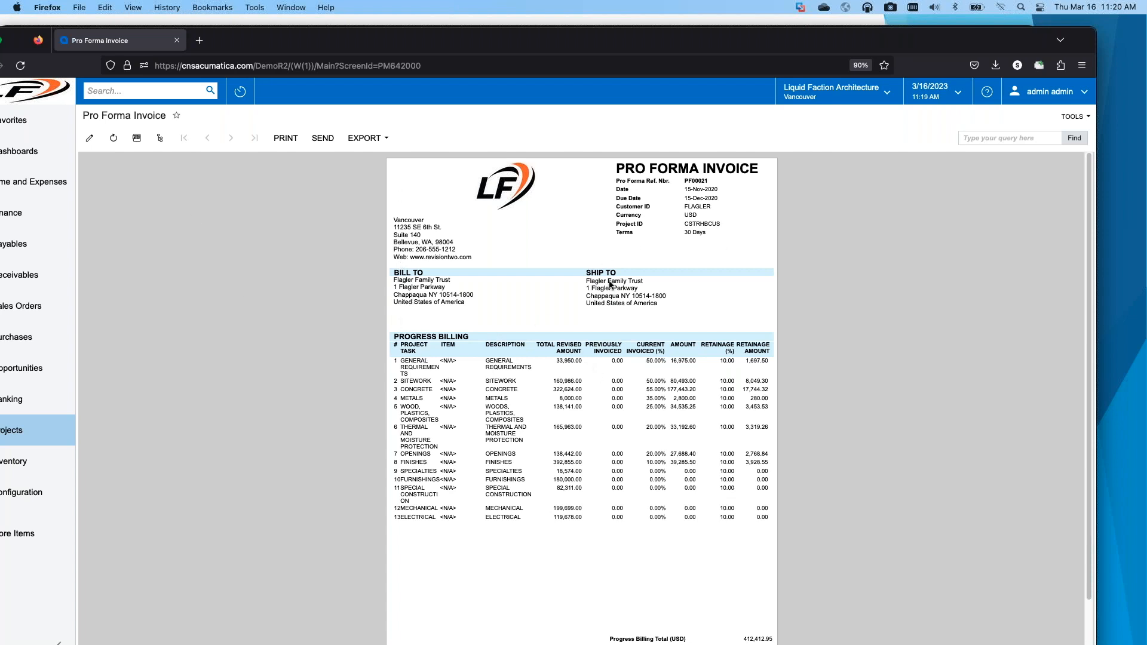
drag(660, 44, 0, 59)
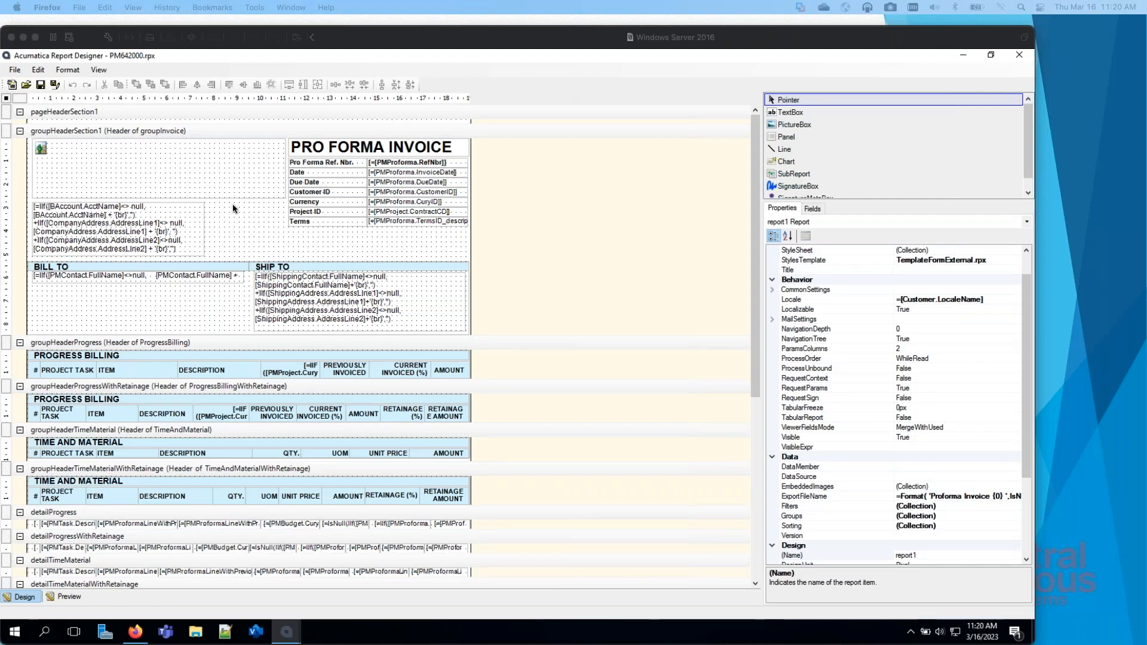
click(231, 337)
mouse_move(233, 337)
mouse_down()
mouse_move(225, 418)
mouse_move(224, 335)
mouse_up()
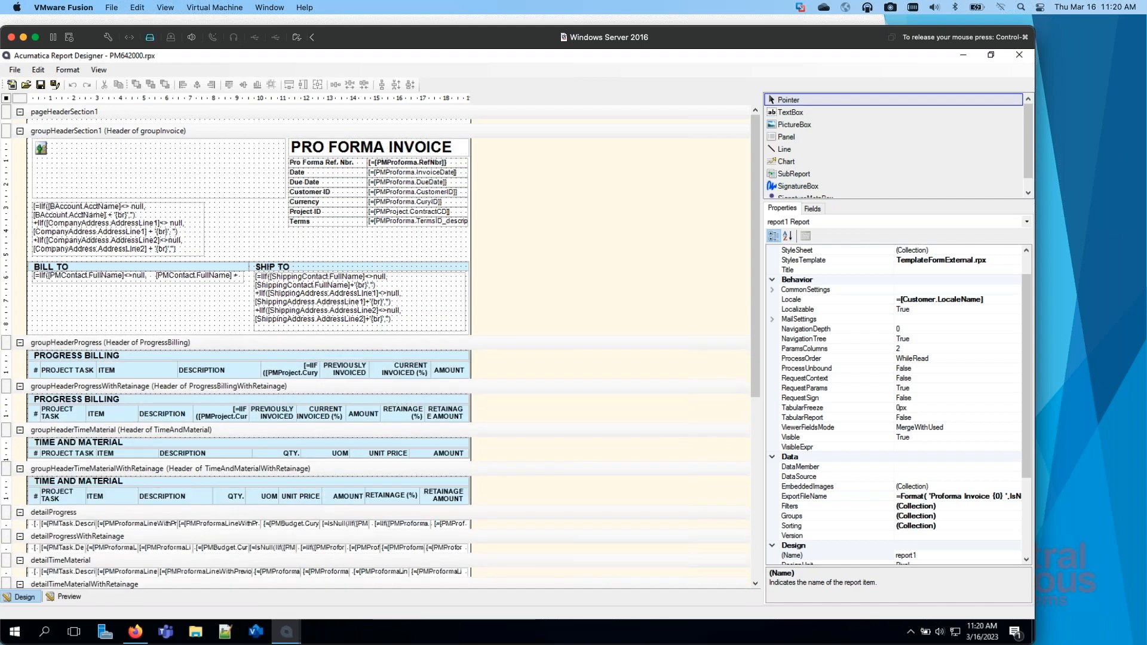
Step: Narrow the logo picture box in the invoice group header to 184 px, comparing it with the web report
click(201, 190)
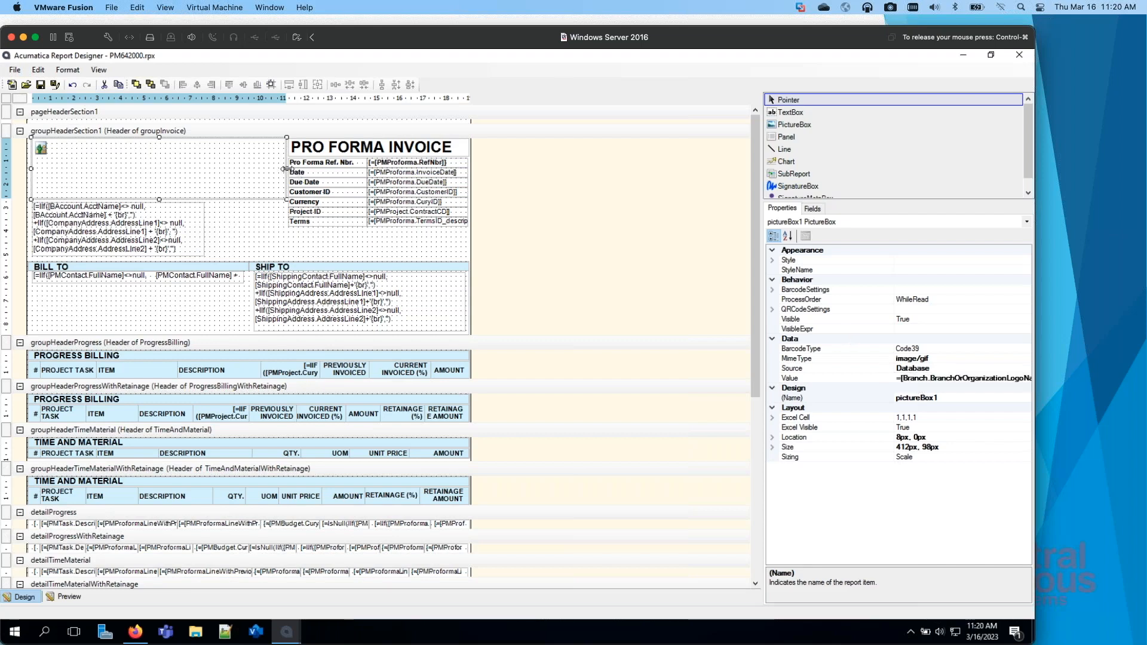
drag(286, 169, 151, 183)
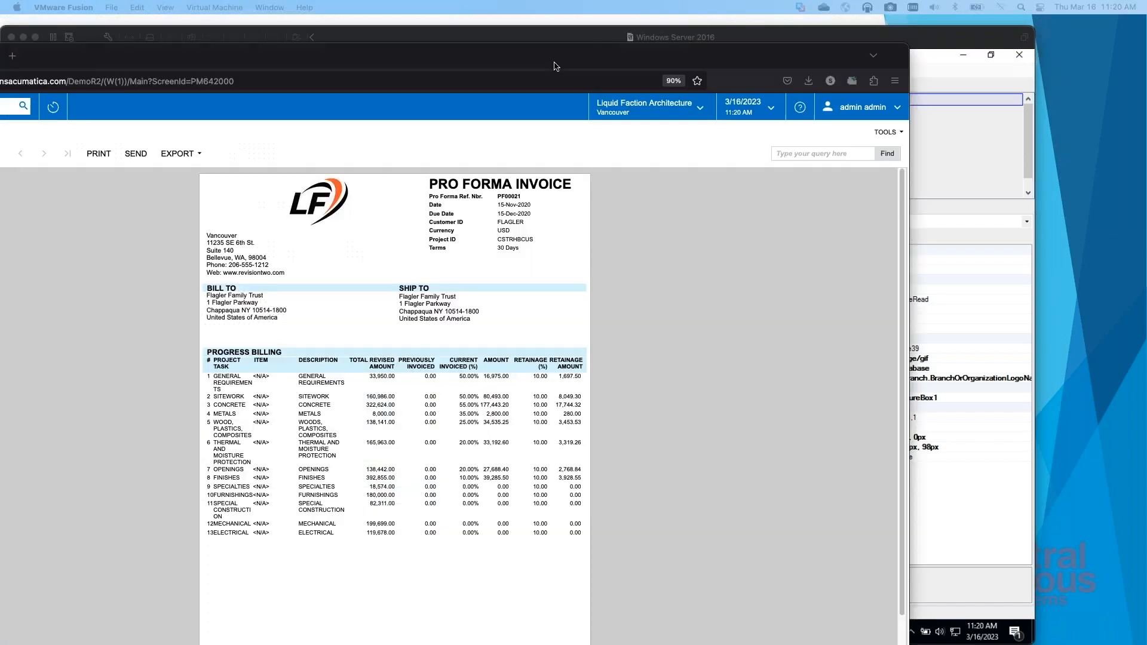
drag(576, 64, 0, 74)
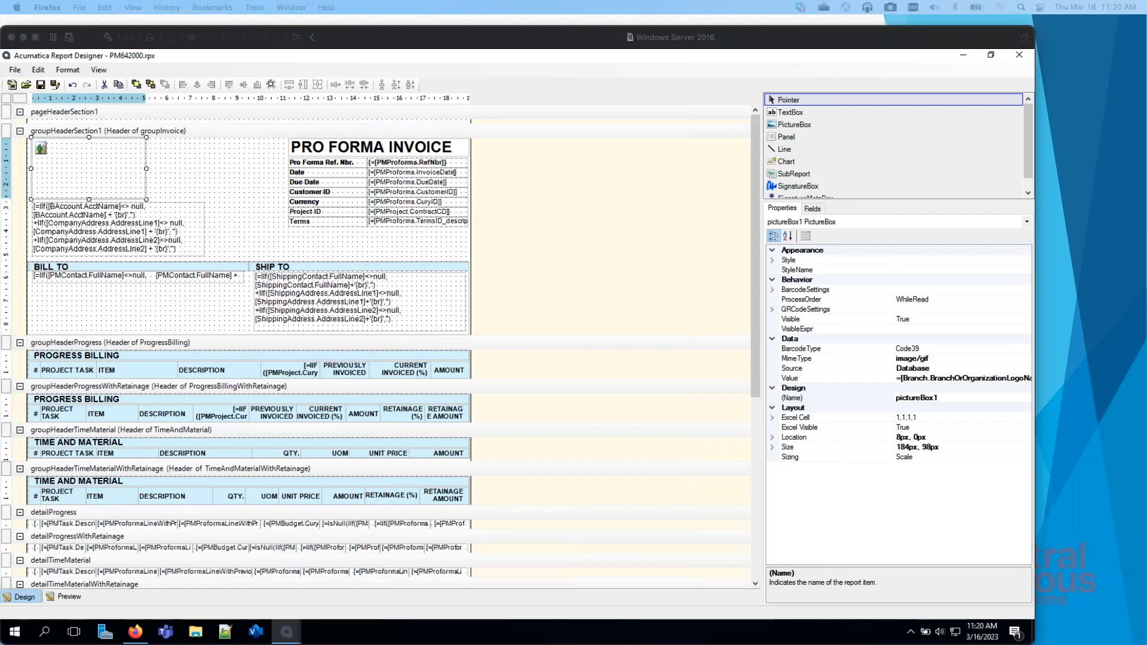
click(177, 172)
click(169, 174)
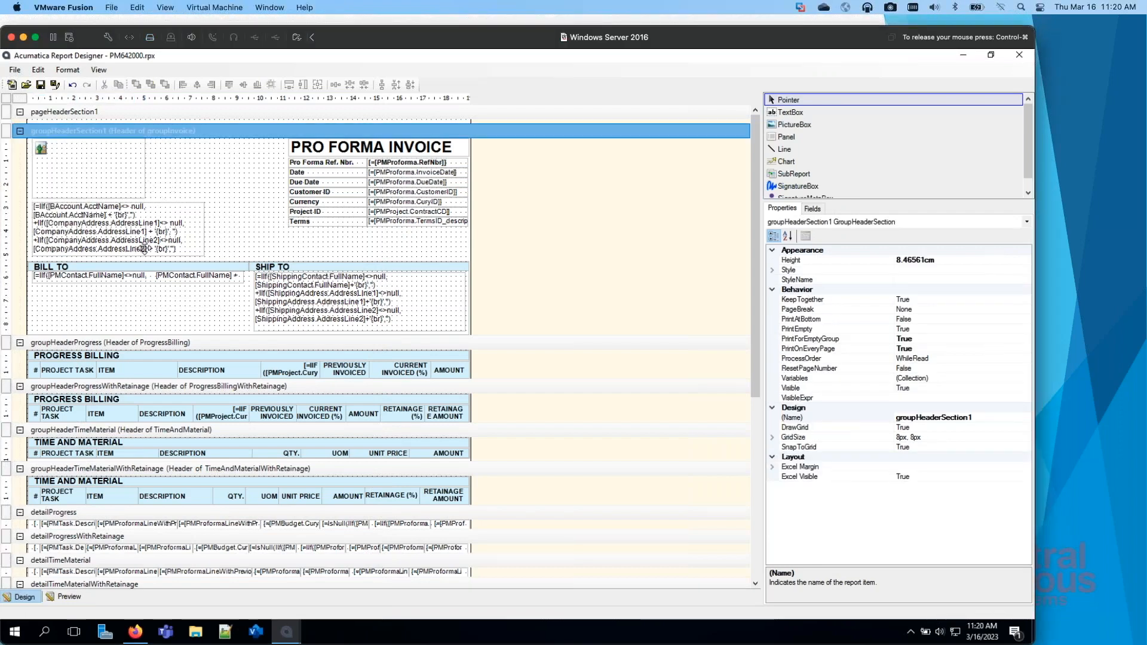
Step: Examine the sender address box, the PRO FORMA INVOICE title box and the remaining detail and footer sections
click(177, 214)
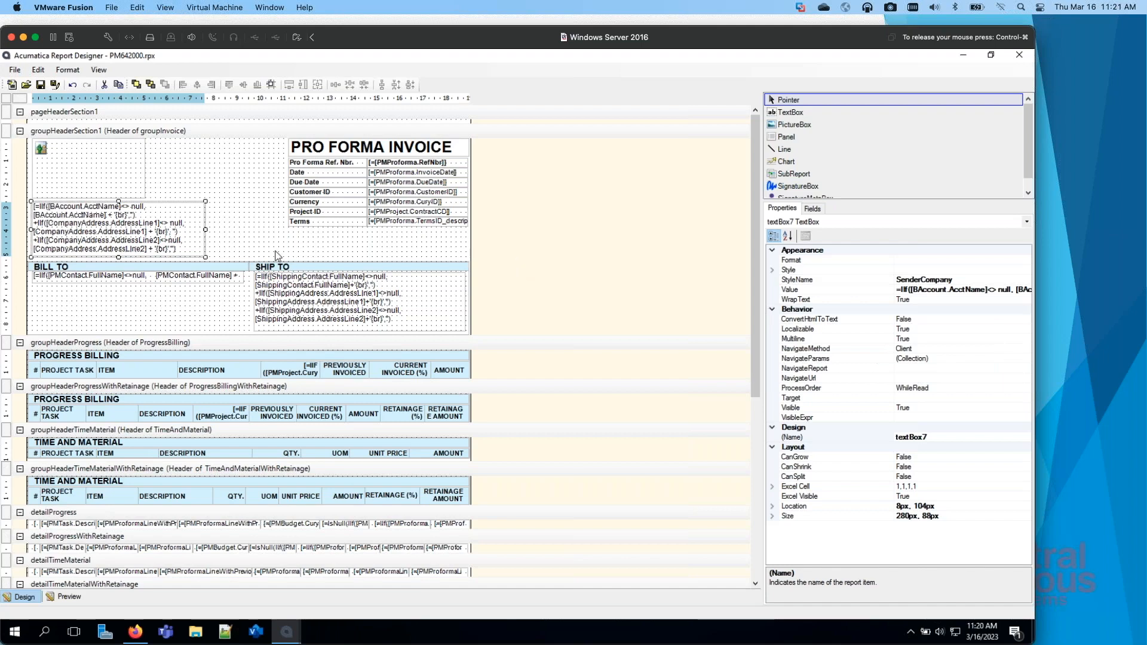
click(391, 153)
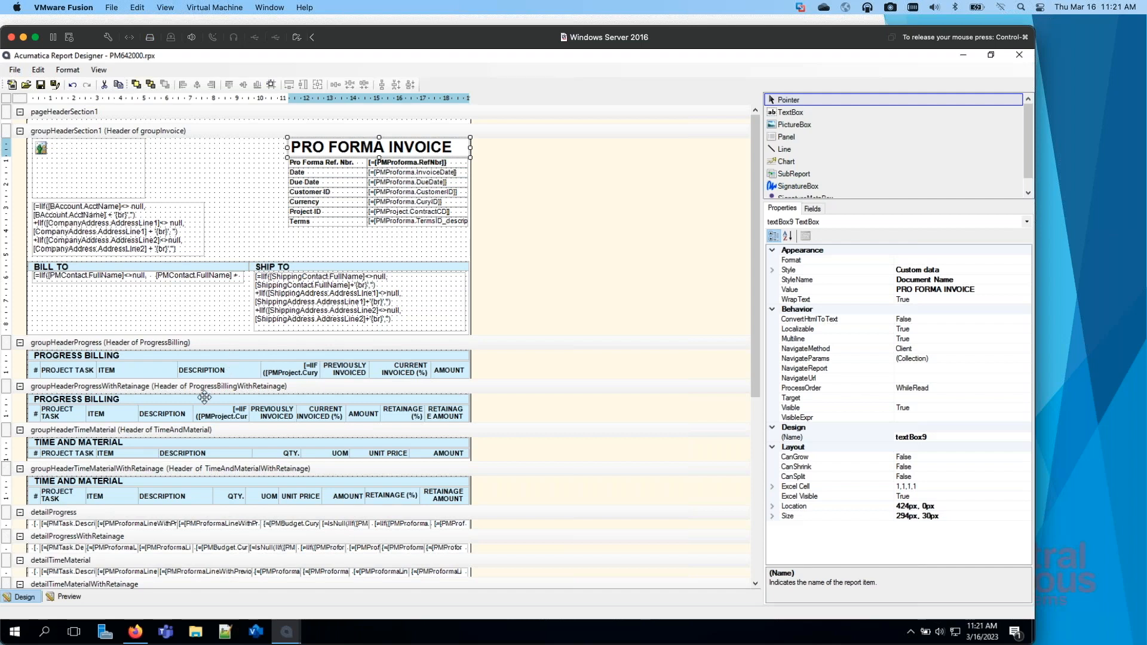
click(552, 299)
scroll(553, 299, down, 4)
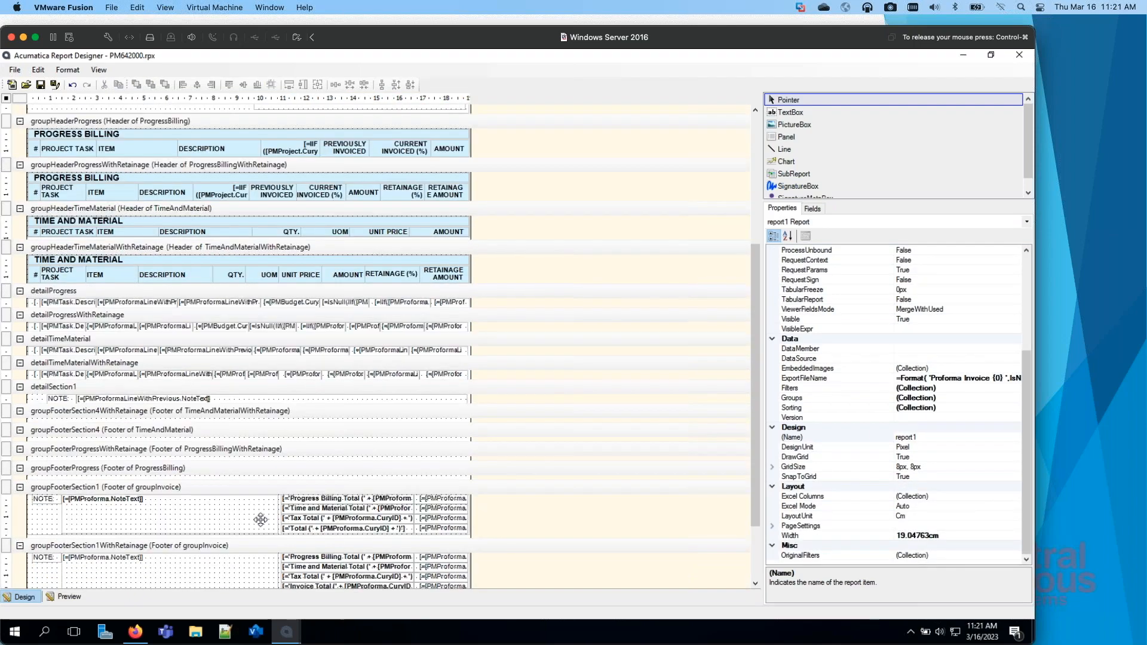
scroll(262, 514, down, 2)
scroll(300, 507, up, 6)
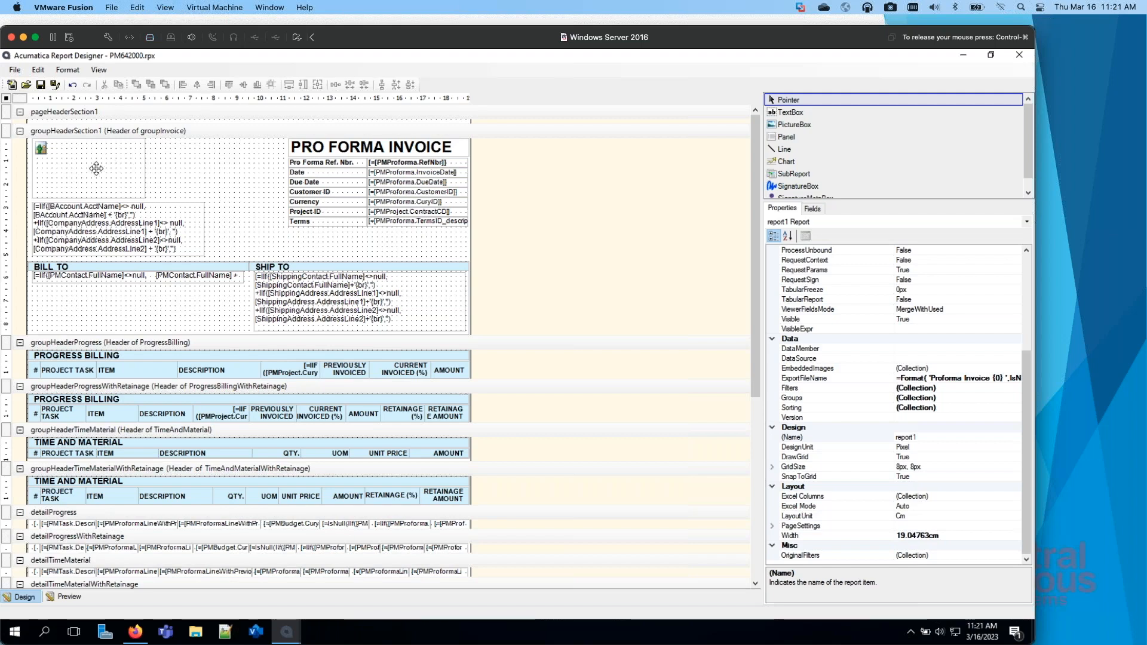
Step: Preview the report to compare its logo placement with the web version, and return to the design view
click(96, 168)
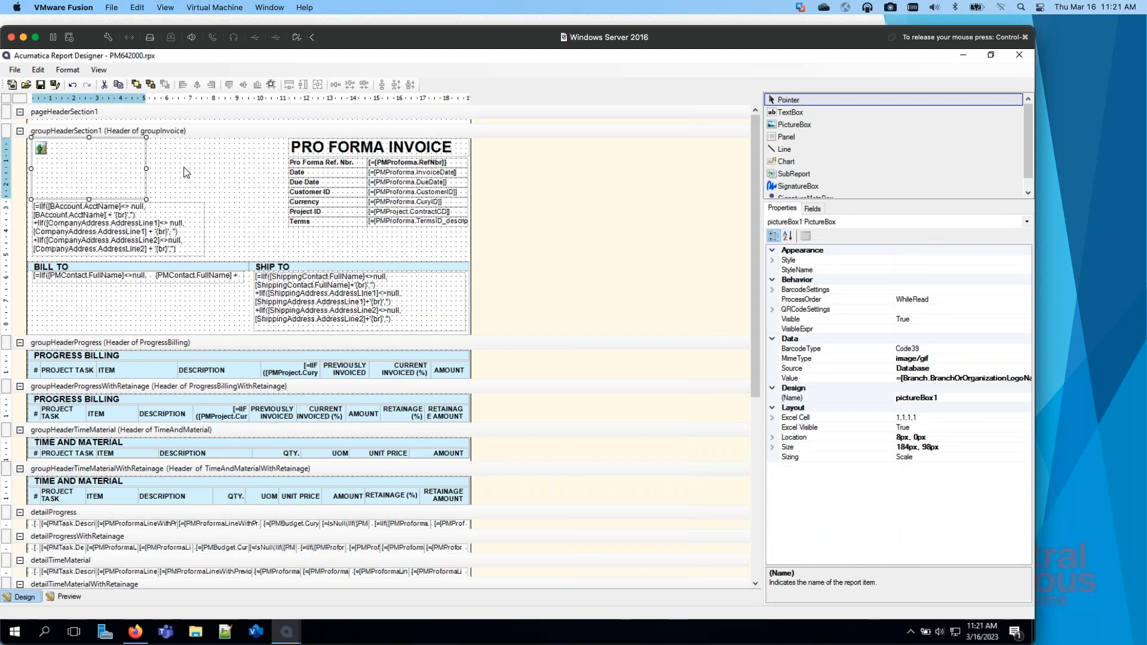
click(63, 598)
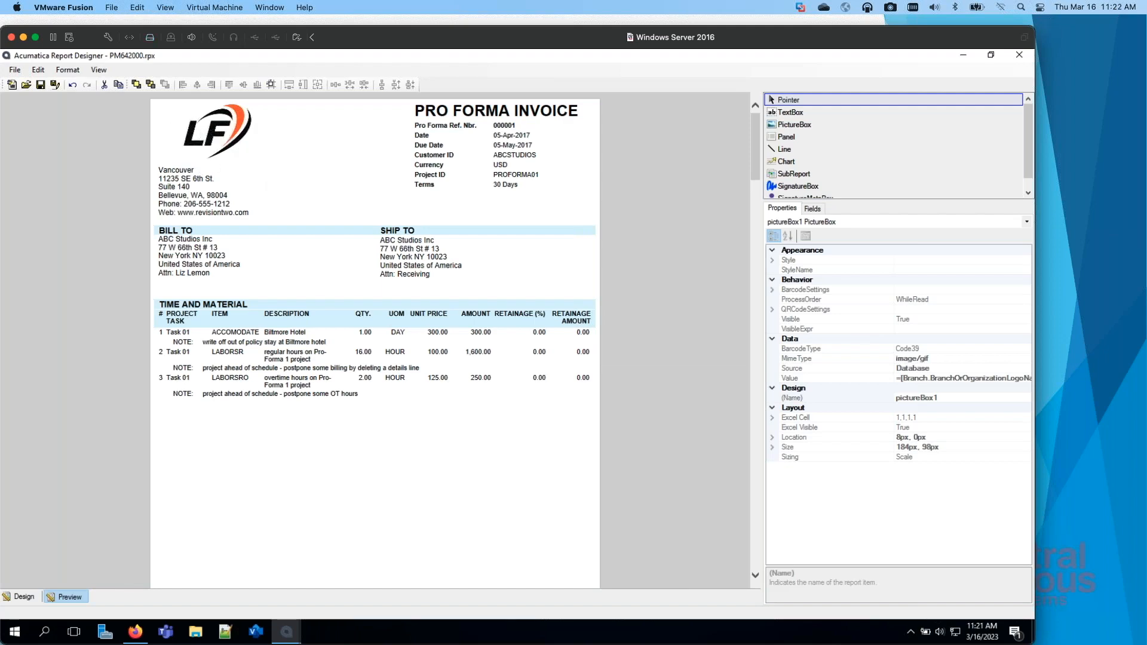
drag(0, 143, 457, 198)
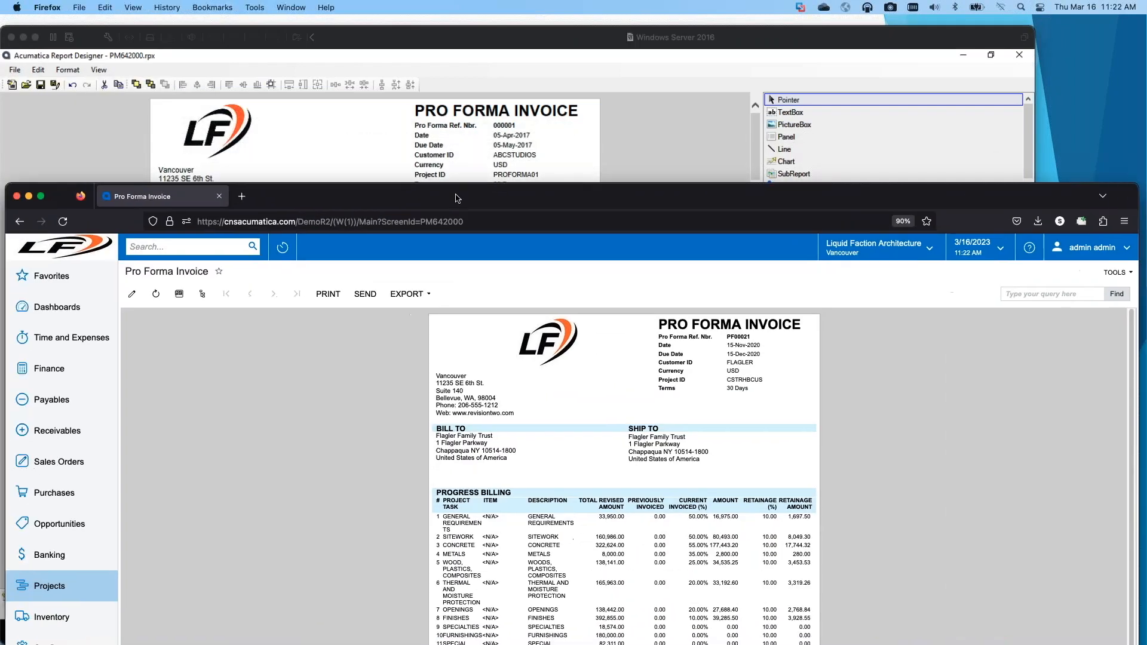
click(281, 163)
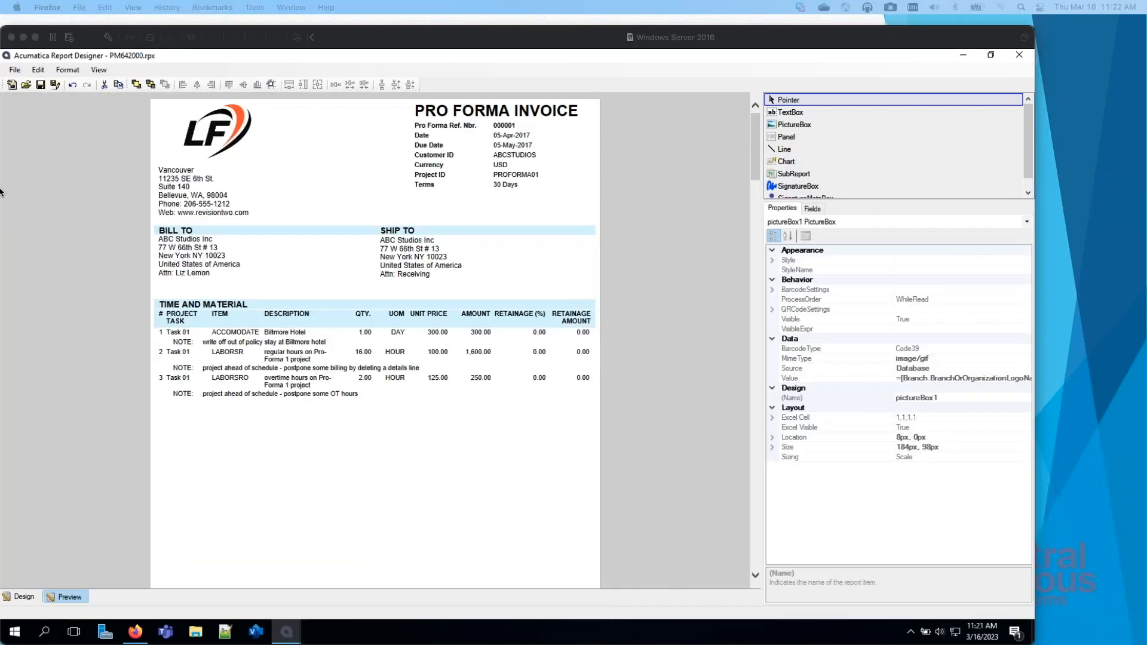
click(24, 597)
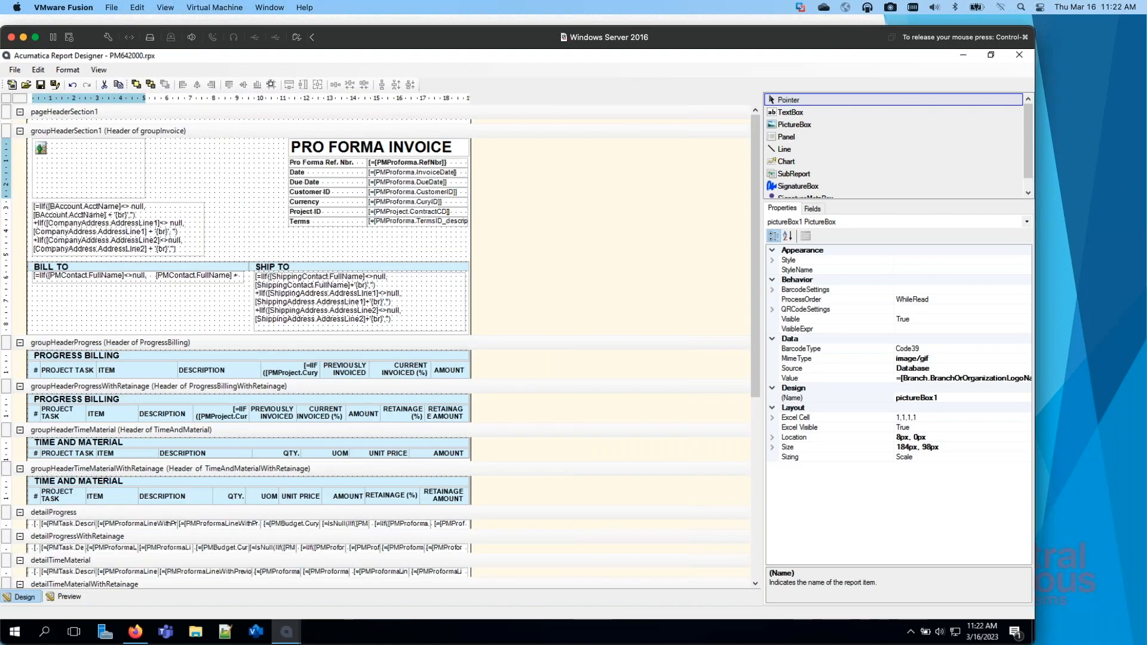
Step: Narrow the logo picture box in the invoice group header to 128 px wide
click(123, 177)
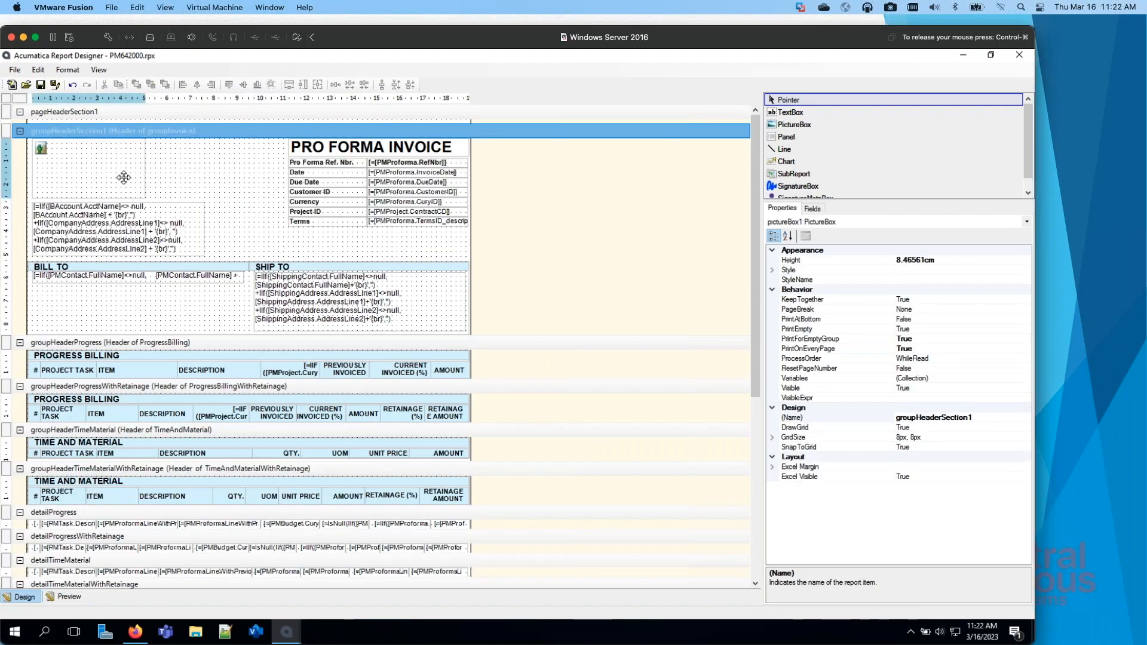
click(123, 178)
drag(147, 168, 110, 168)
click(105, 166)
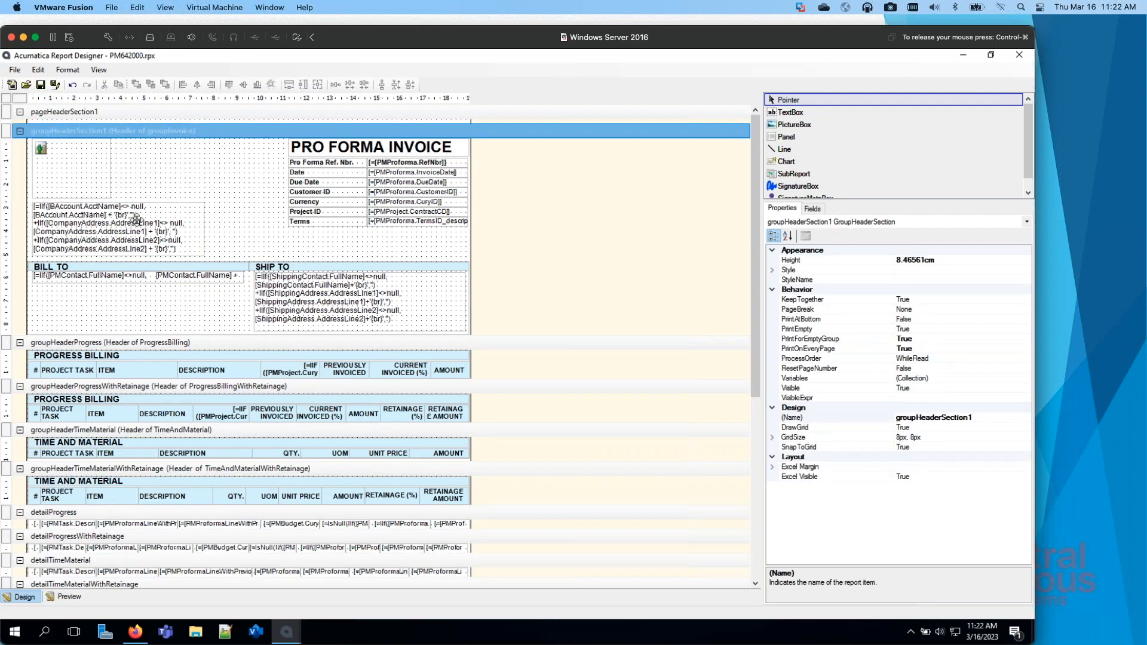
click(100, 178)
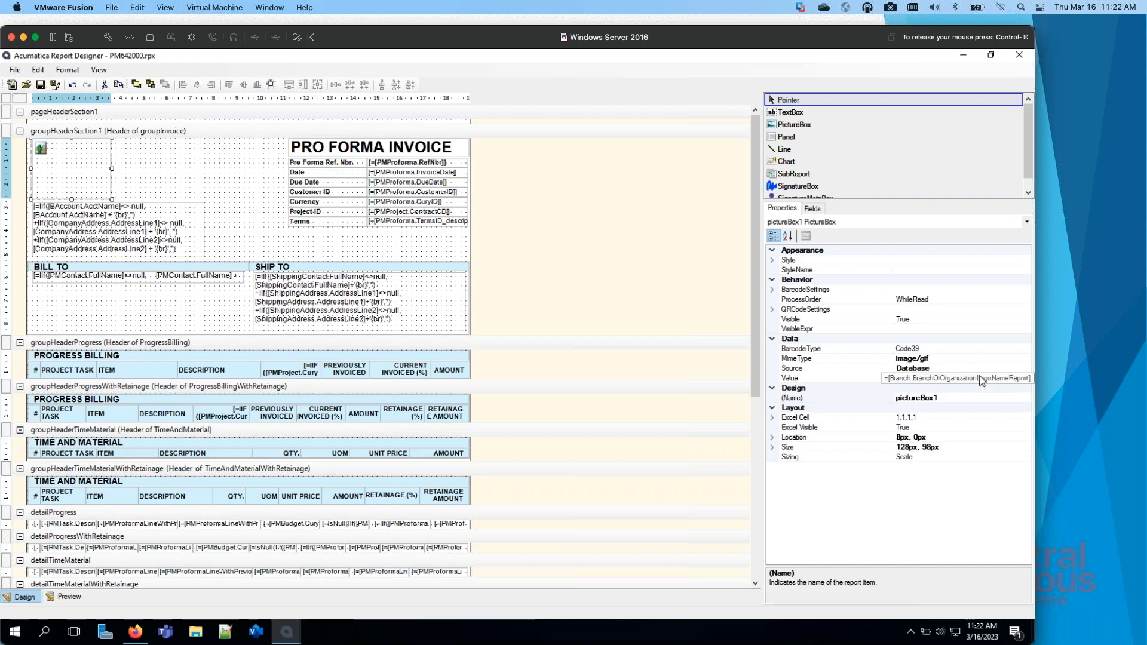
Step: Switch to the browser and locate the Companies and Branches entries in the Organization group of Configuration
drag(848, 644, 885, 20)
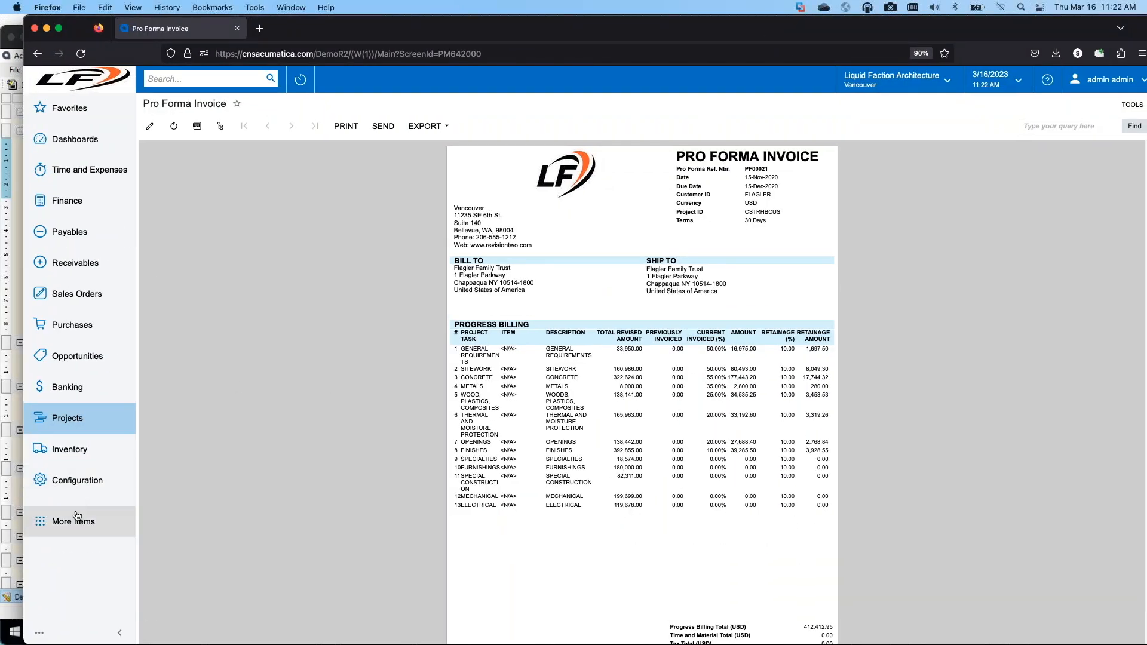
click(87, 517)
click(94, 476)
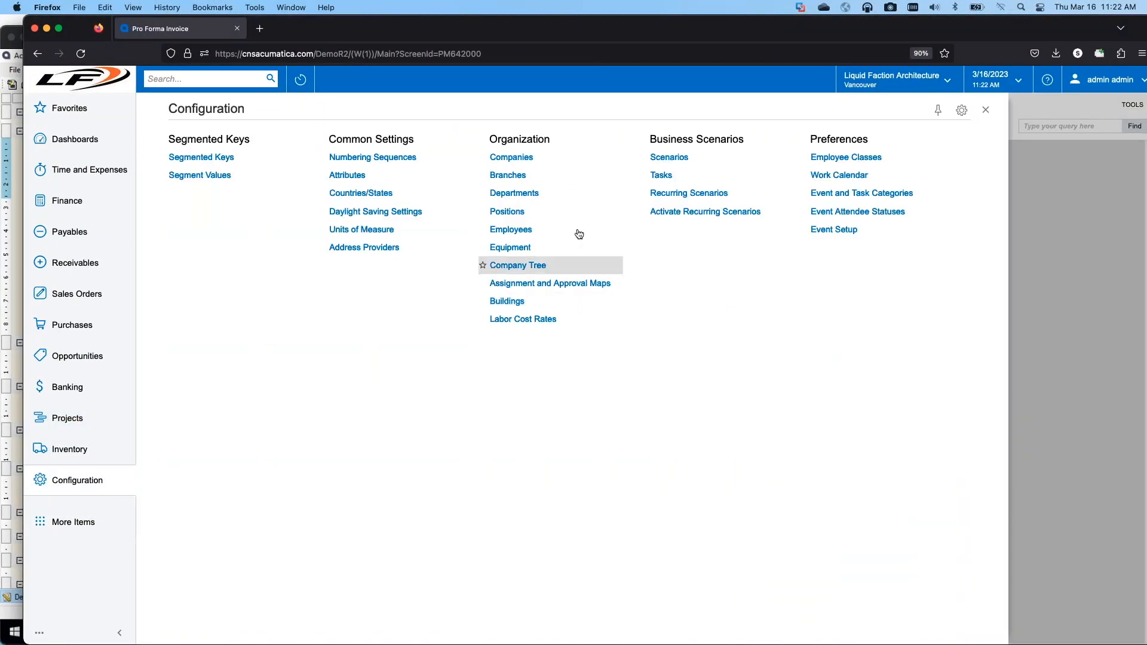
right_click(527, 160)
click(523, 177)
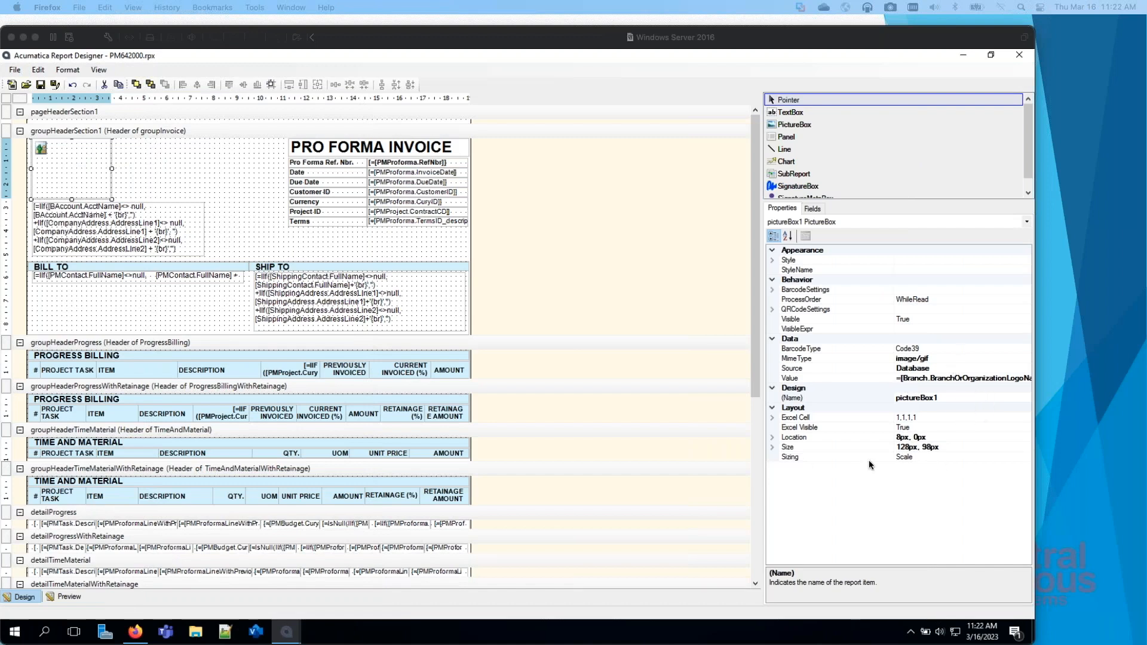
Step: In Report Designer, set the logo picture box's sizing mode to Fit and check the result in the report preview
click(944, 457)
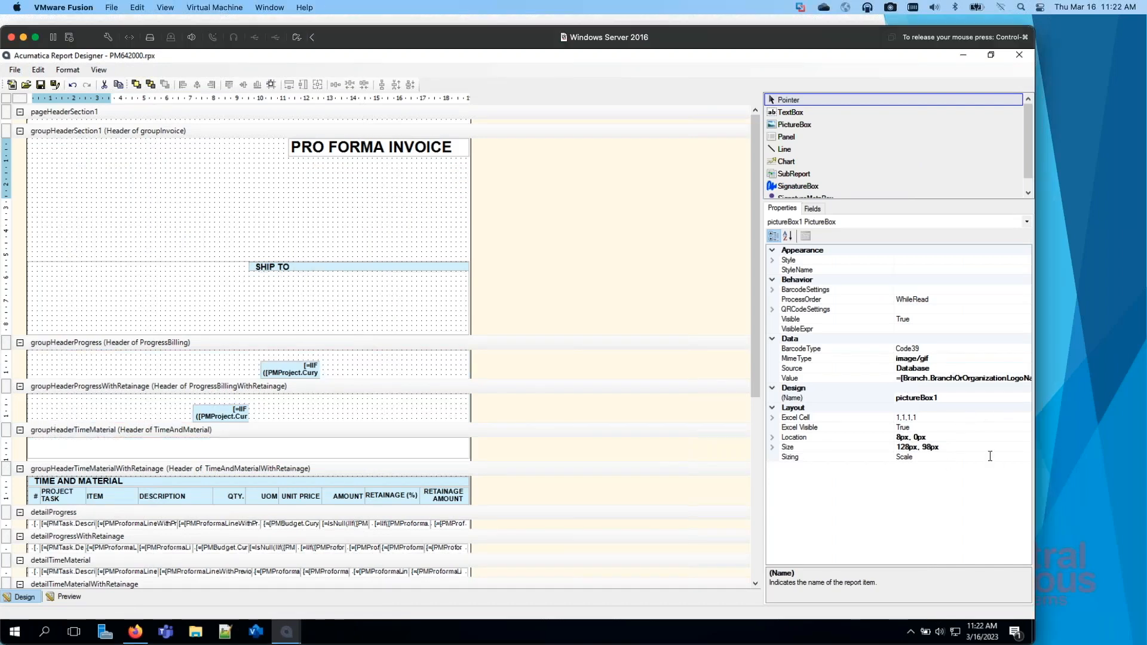
click(1026, 458)
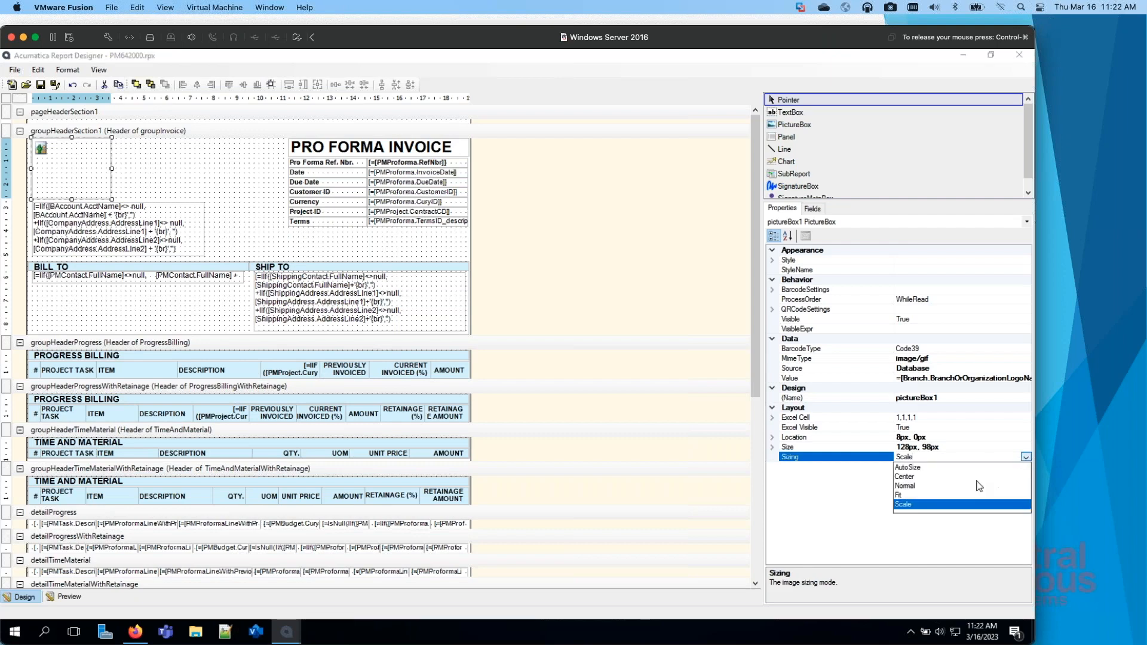
click(902, 495)
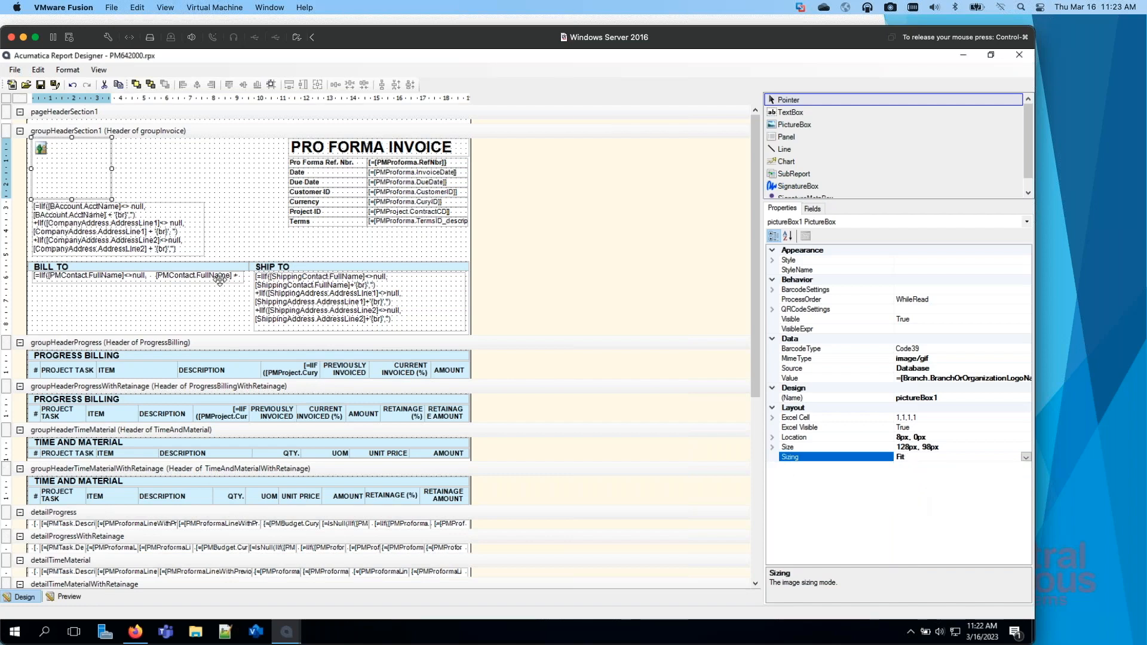
click(175, 186)
click(67, 597)
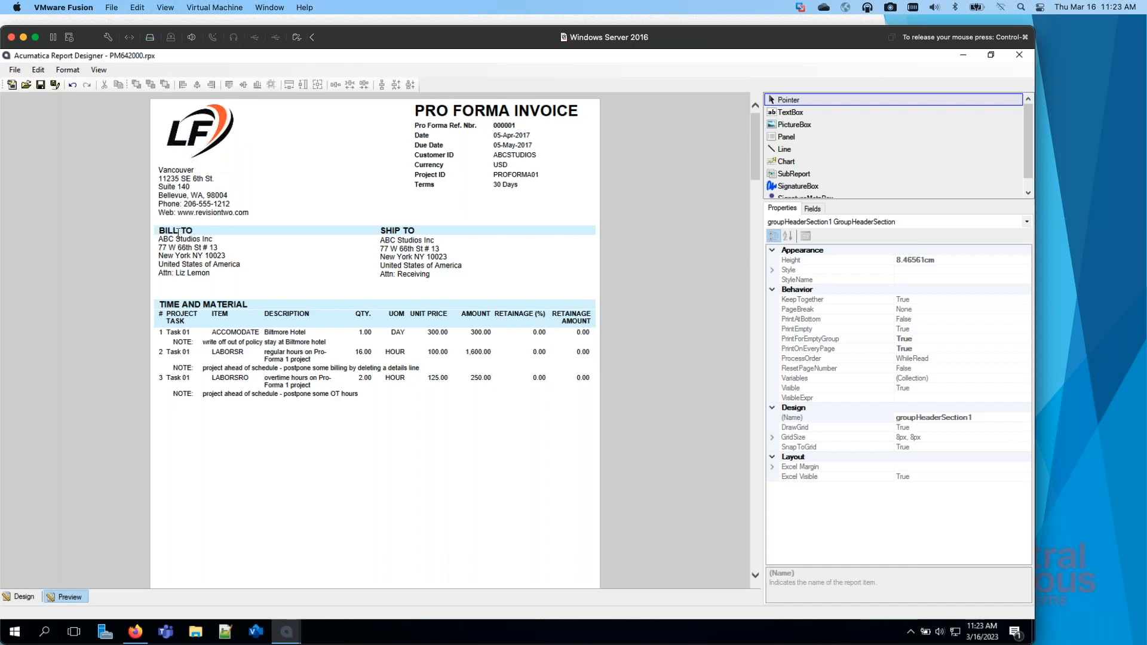
click(25, 596)
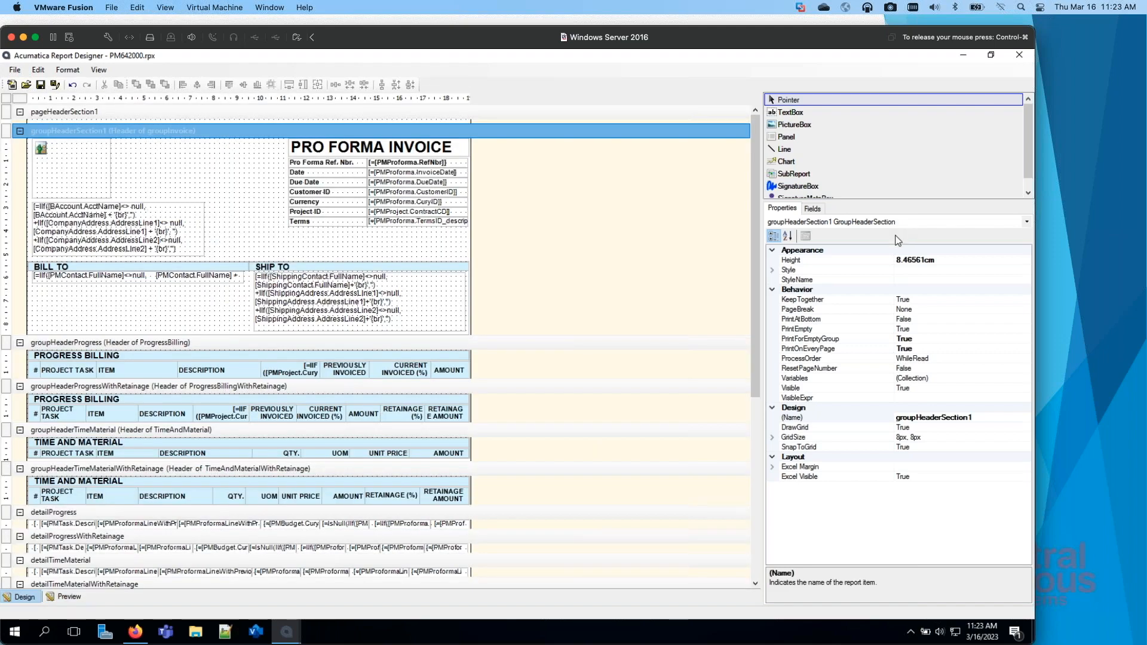
Step: Review the sender address text box's value expression in the Expression Editor, close it without changes, and preview the report
click(146, 215)
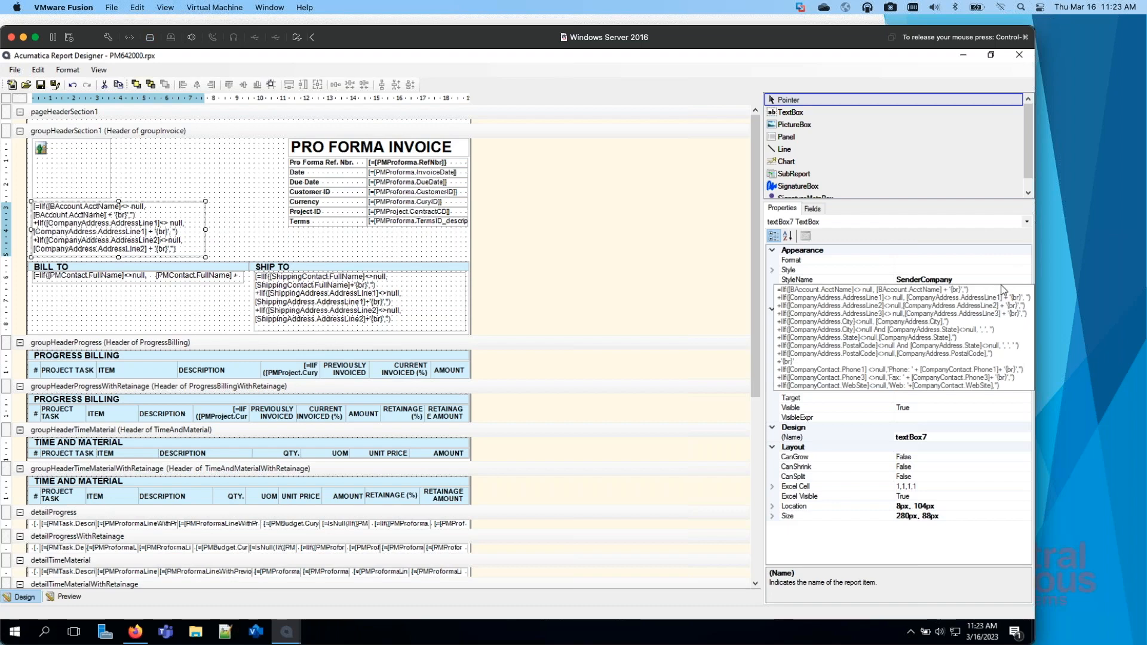
click(999, 290)
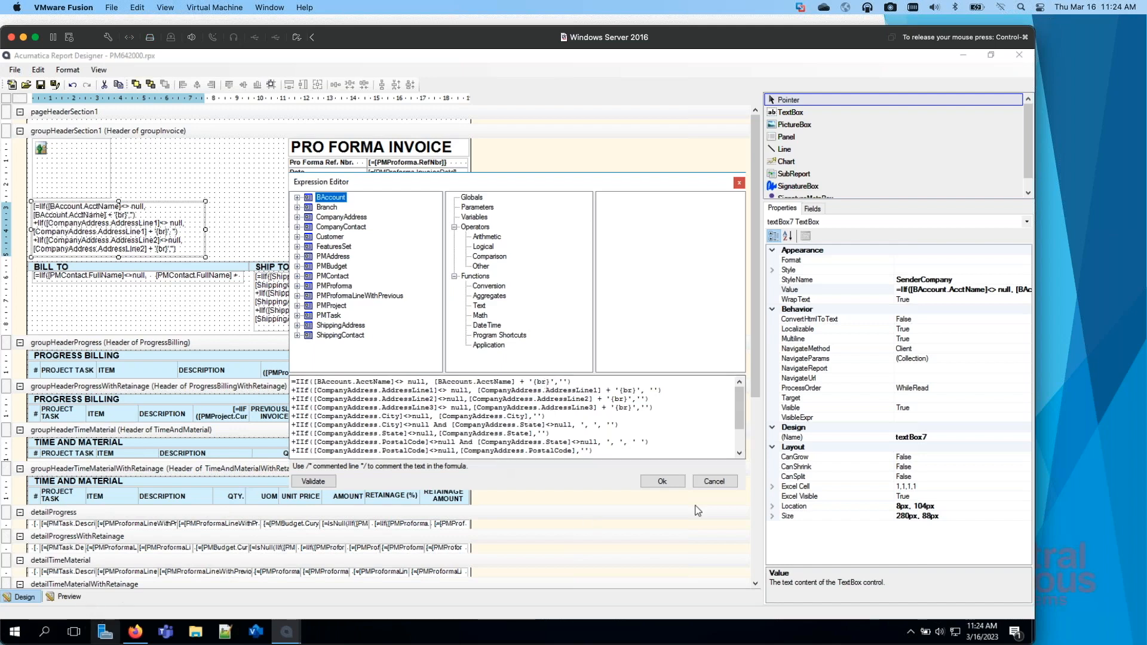
click(693, 487)
click(66, 597)
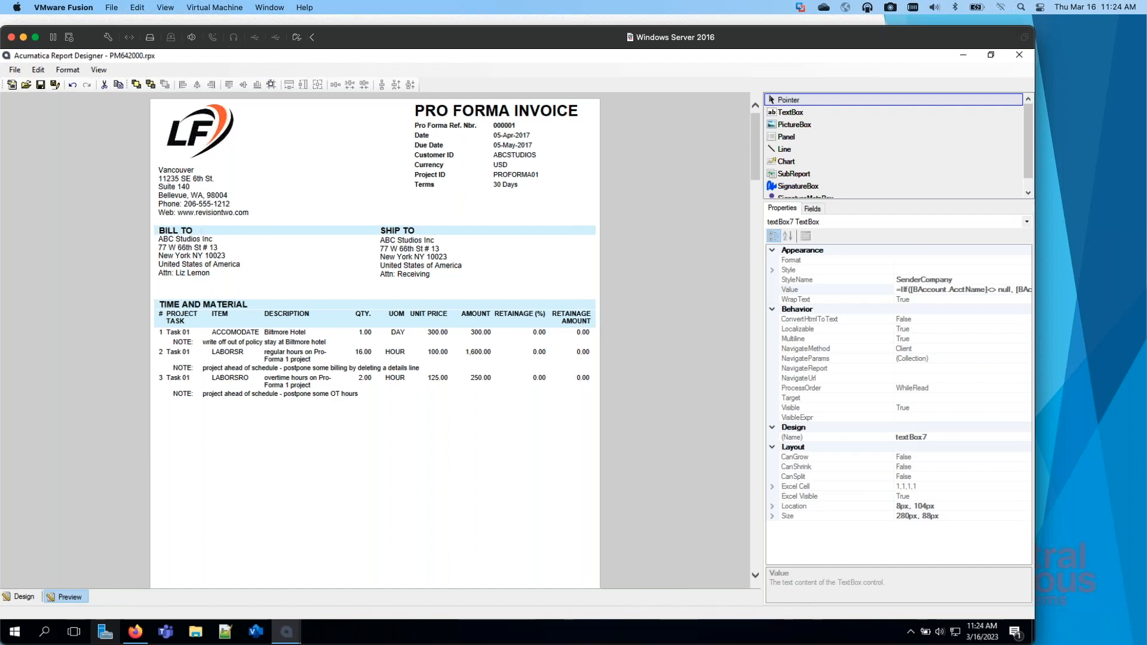
Step: In the browser, open the PRODUCTS company's PRODWHOLE branch, review its main contact and address details, and close the branch window
drag(0, 502, 651, 37)
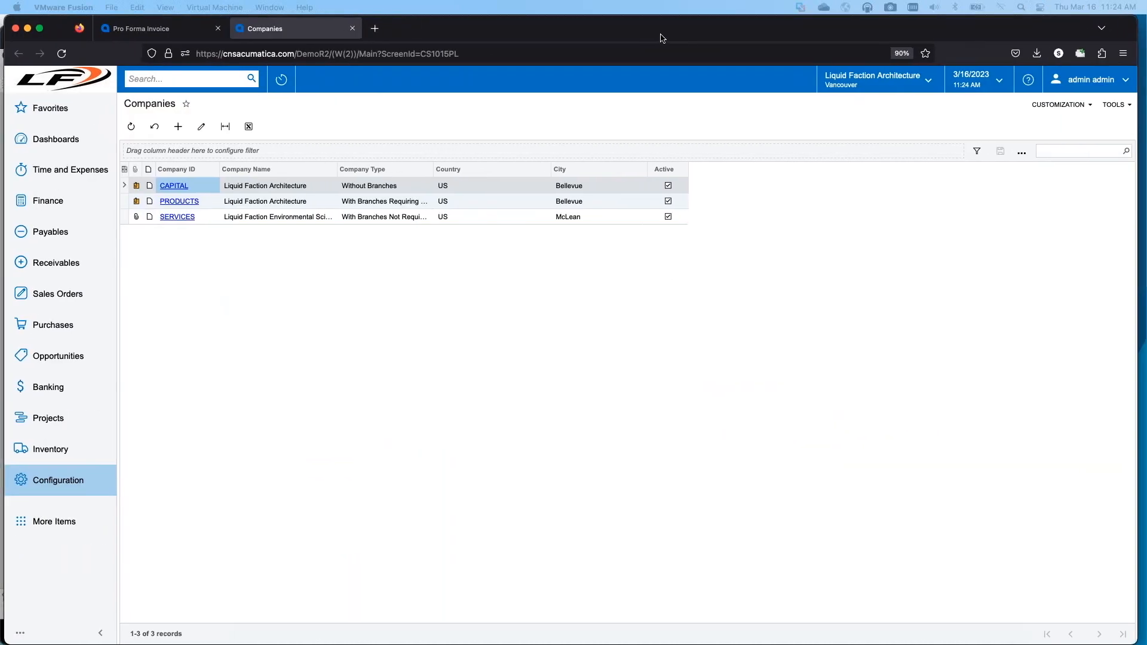
click(180, 201)
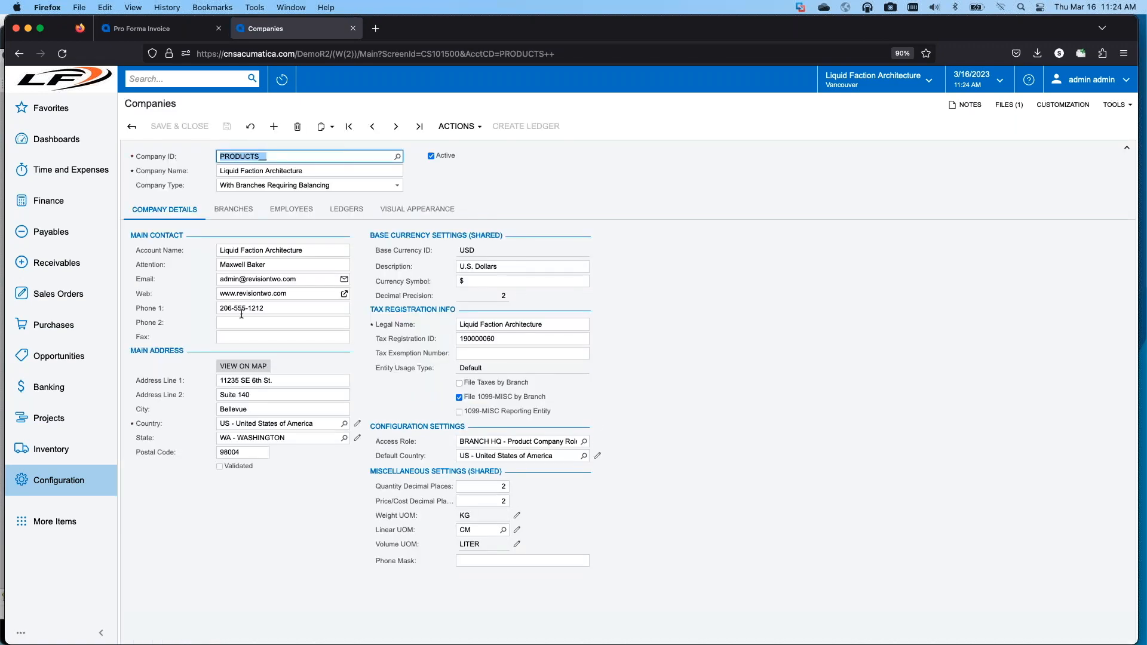
click(233, 209)
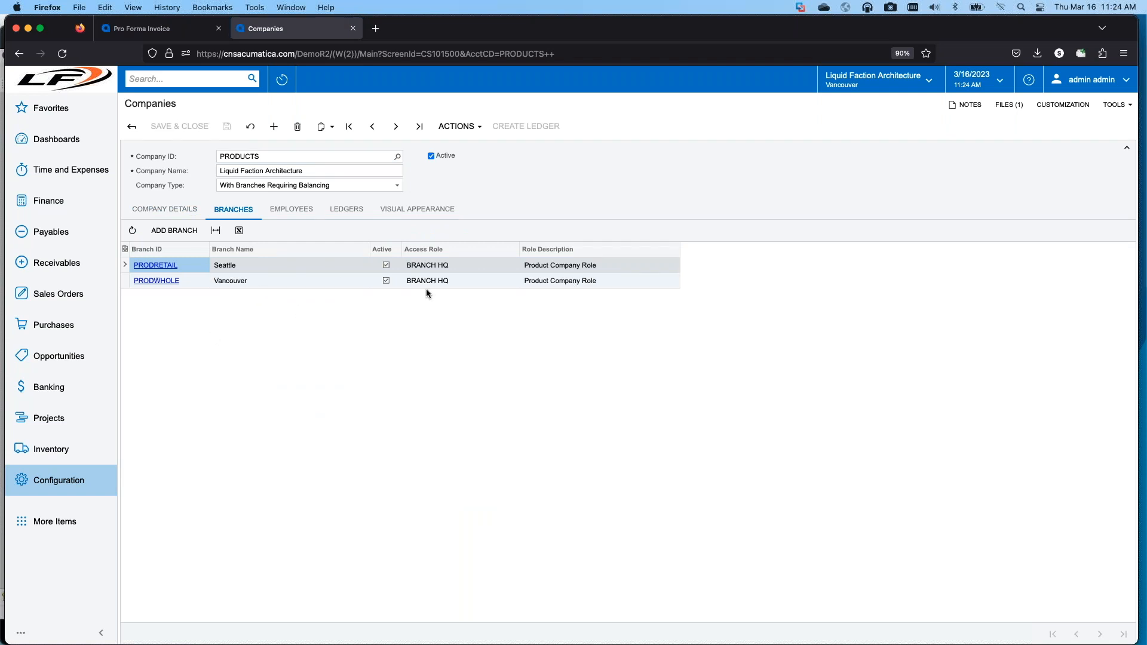
click(154, 281)
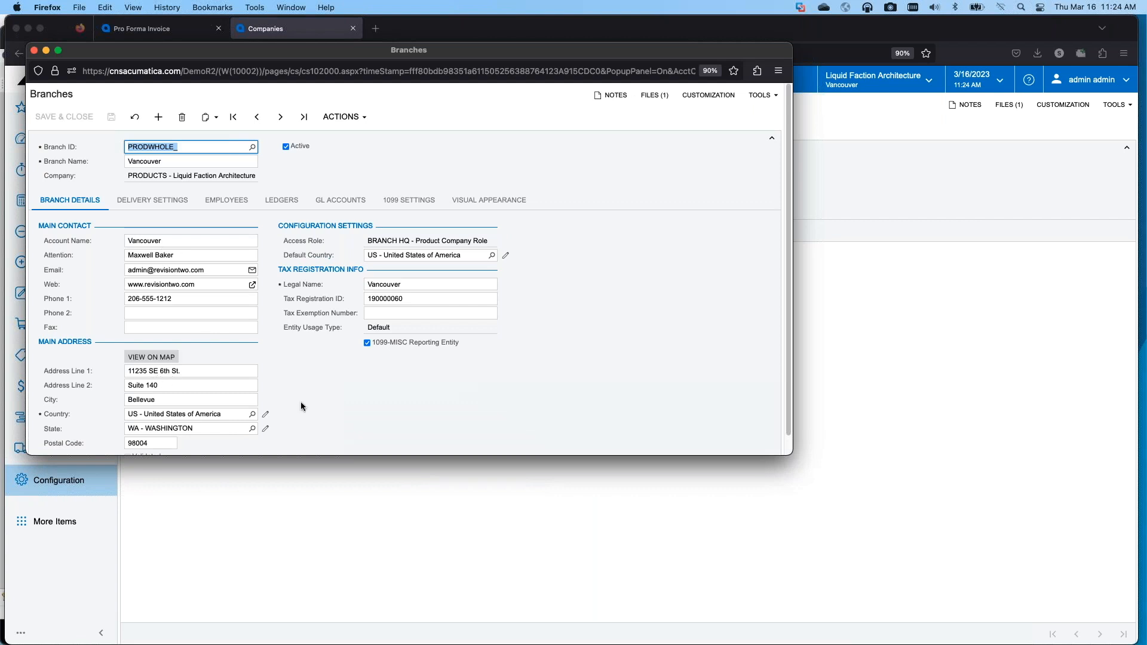
scroll(119, 391, down, 2)
scroll(119, 391, up, 2)
scroll(165, 395, down, 1)
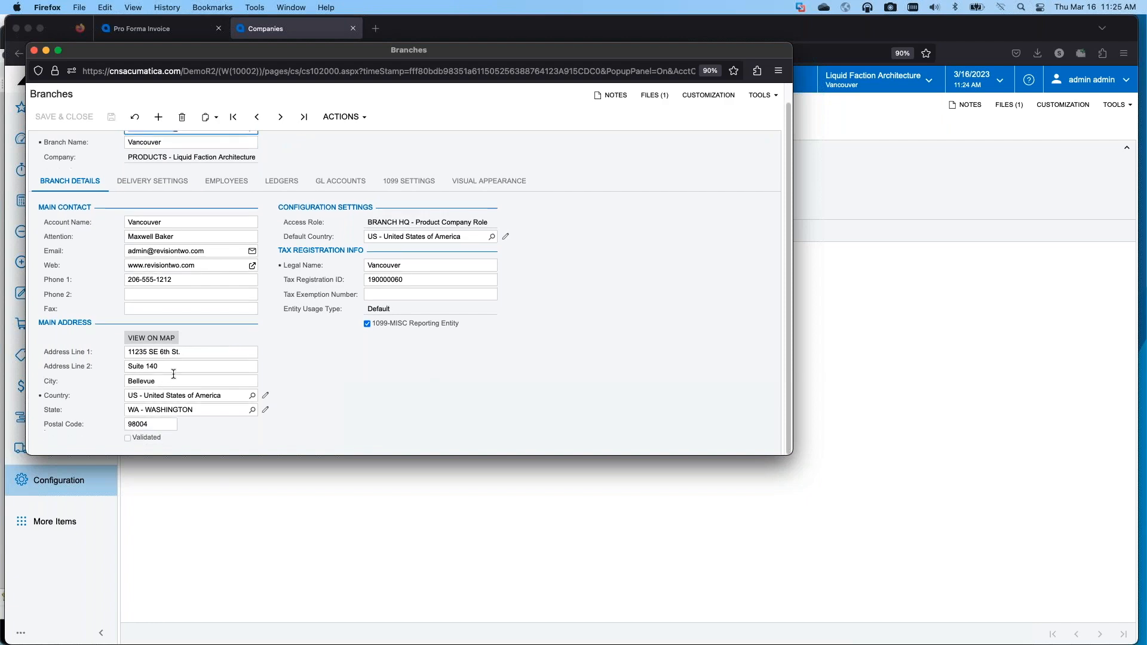
click(34, 50)
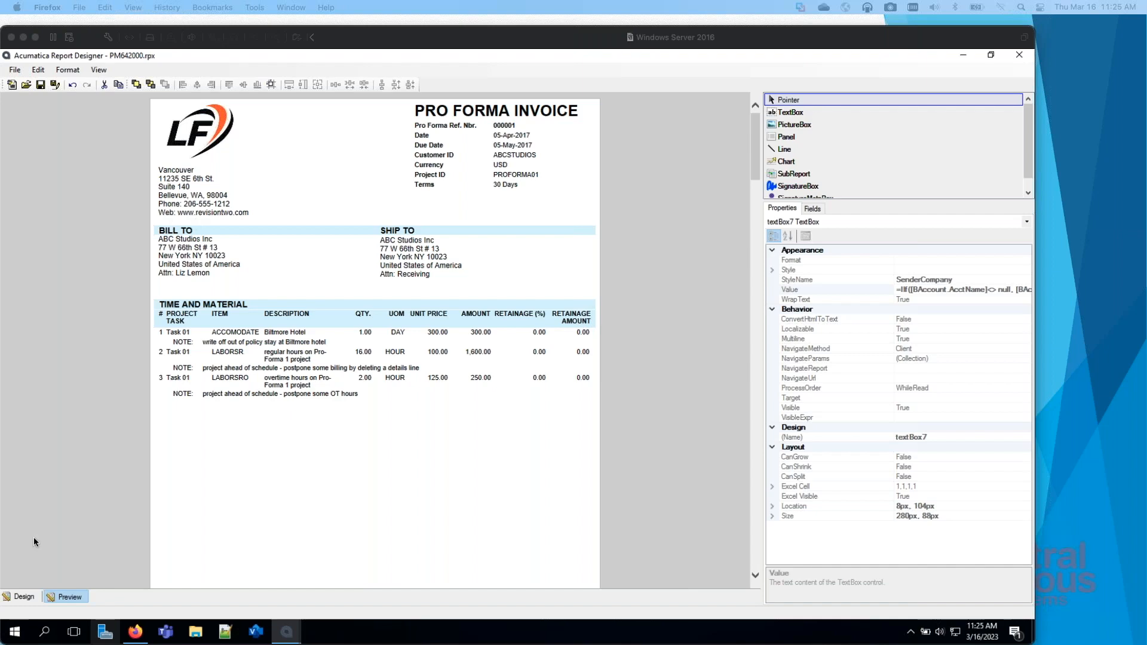
Step: Back in Report Designer's design view, inspect the value expression of the Terms text box in the invoice group header
click(22, 600)
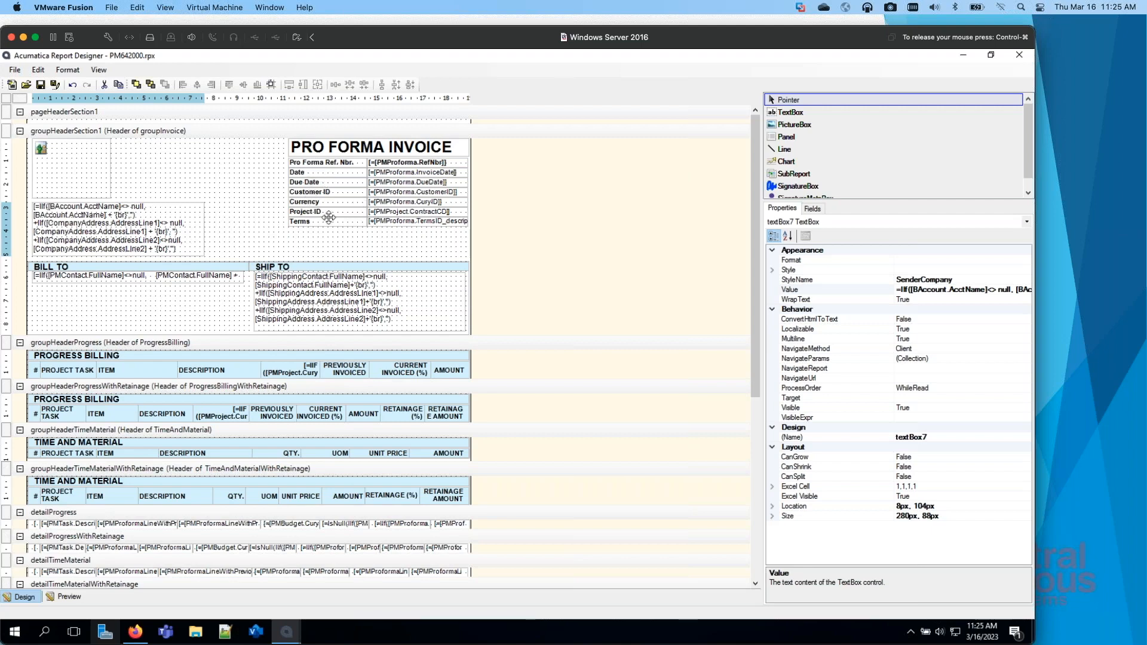
click(422, 221)
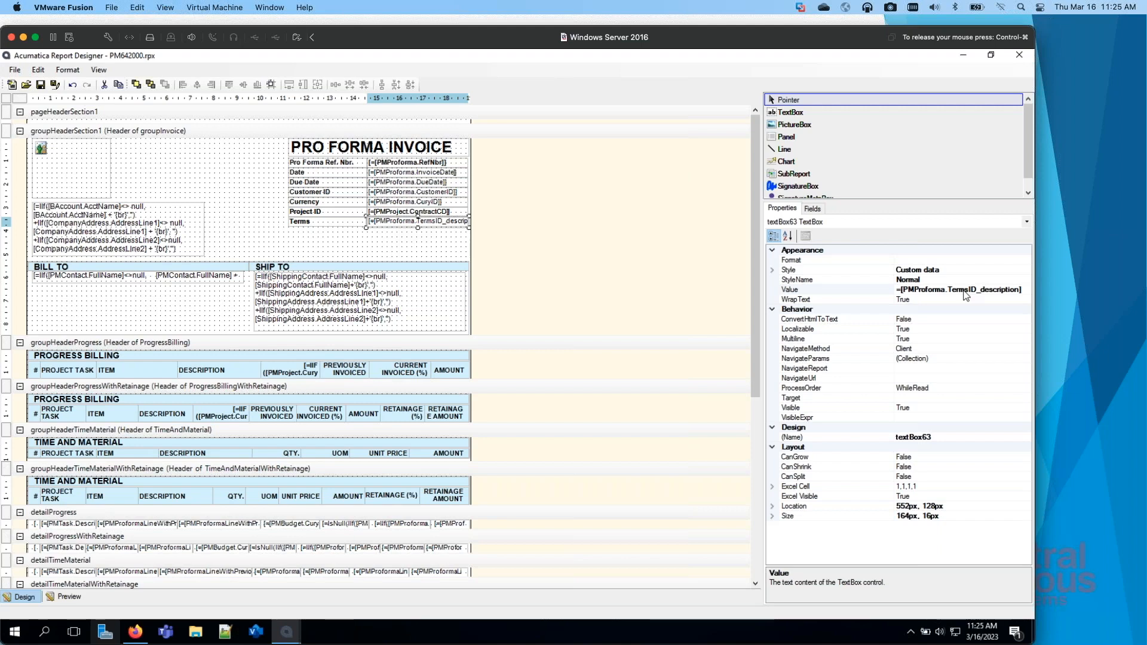
click(337, 257)
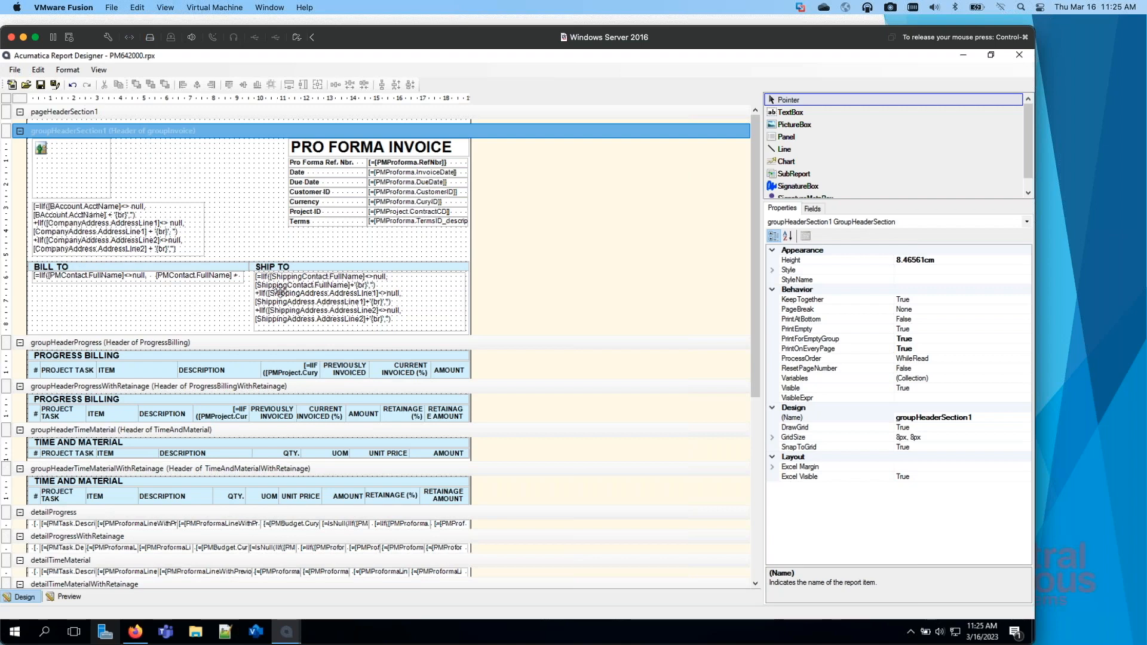
Step: Select the whole report and look over its header, detail and footer sections down to the page footer
click(550, 244)
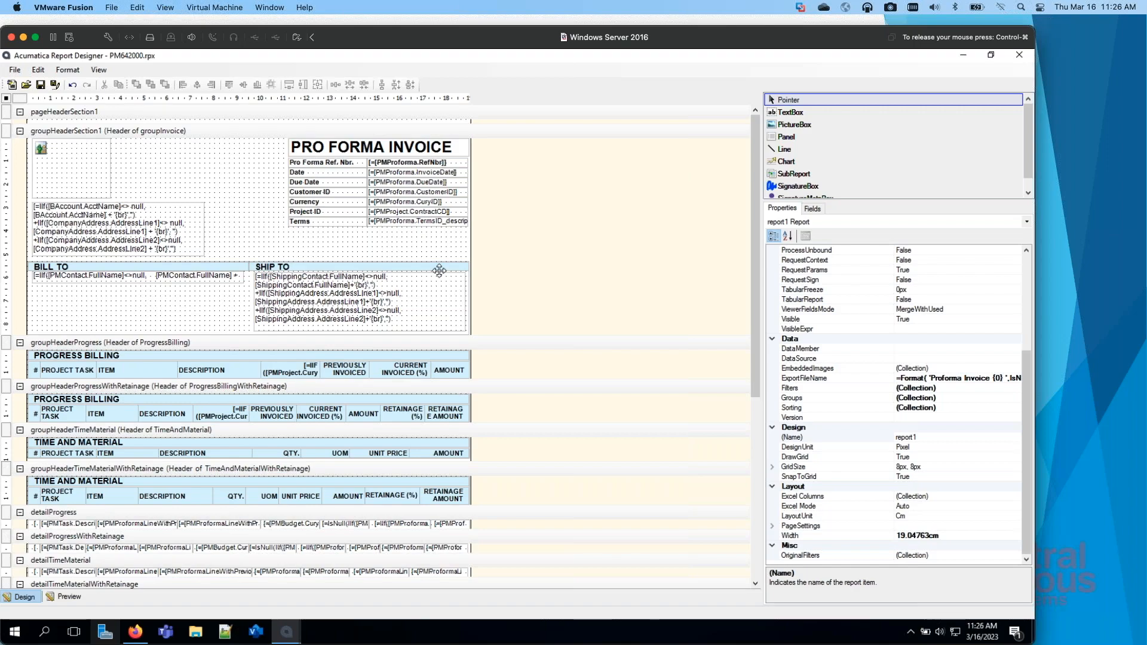
scroll(358, 472, down, 10)
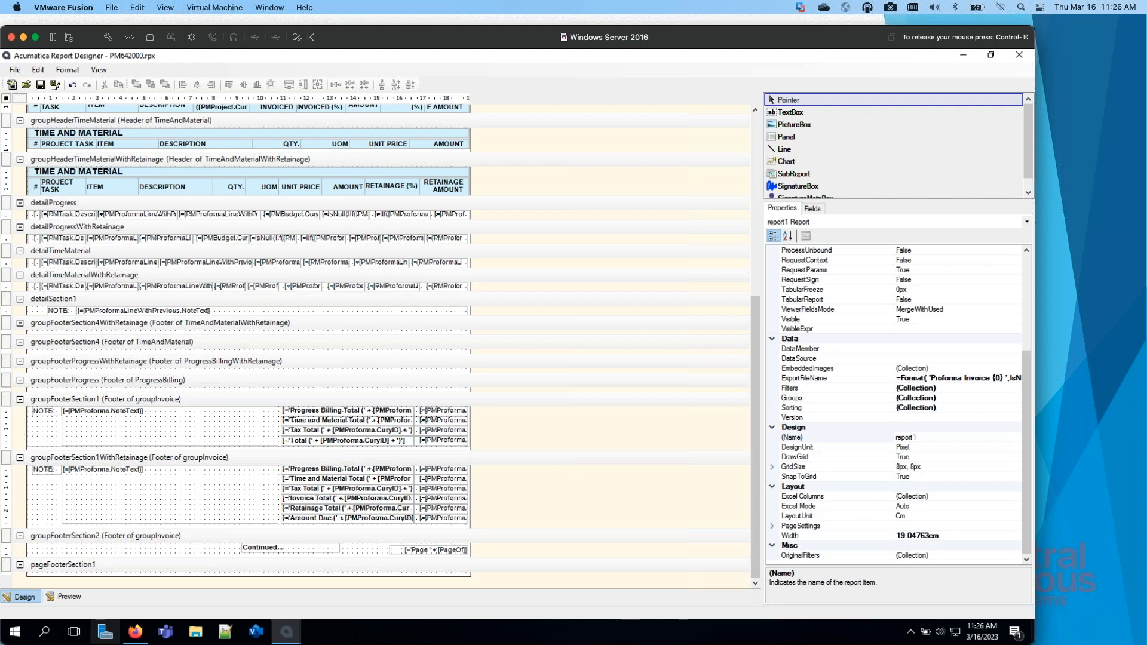
scroll(241, 438, up, 5)
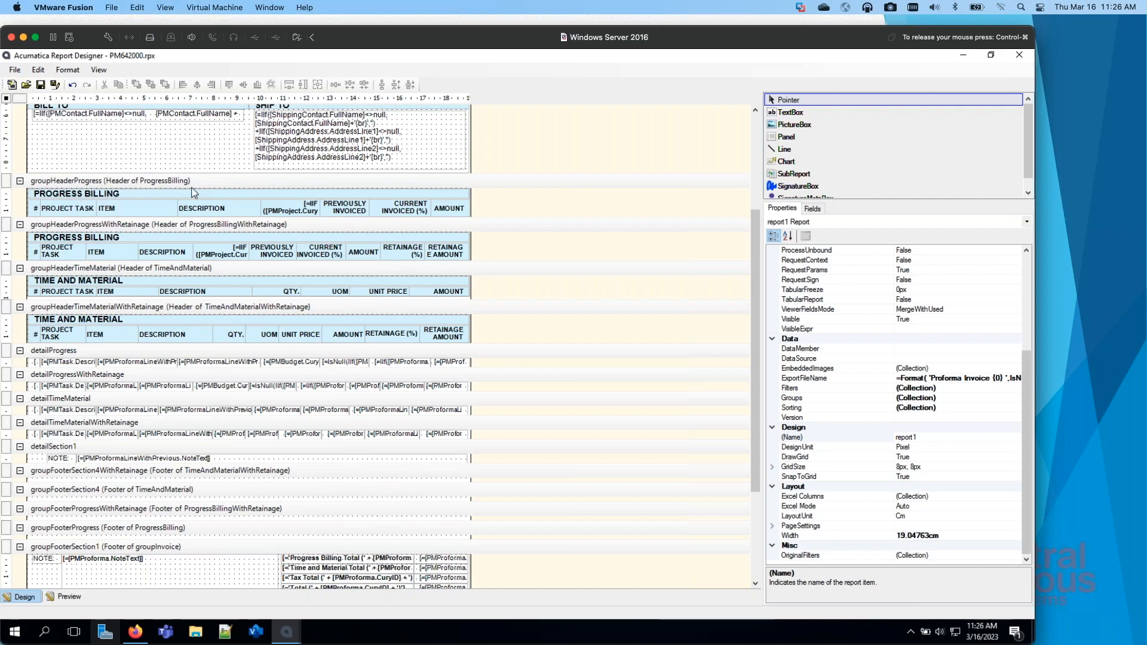
scroll(202, 187, up, 1)
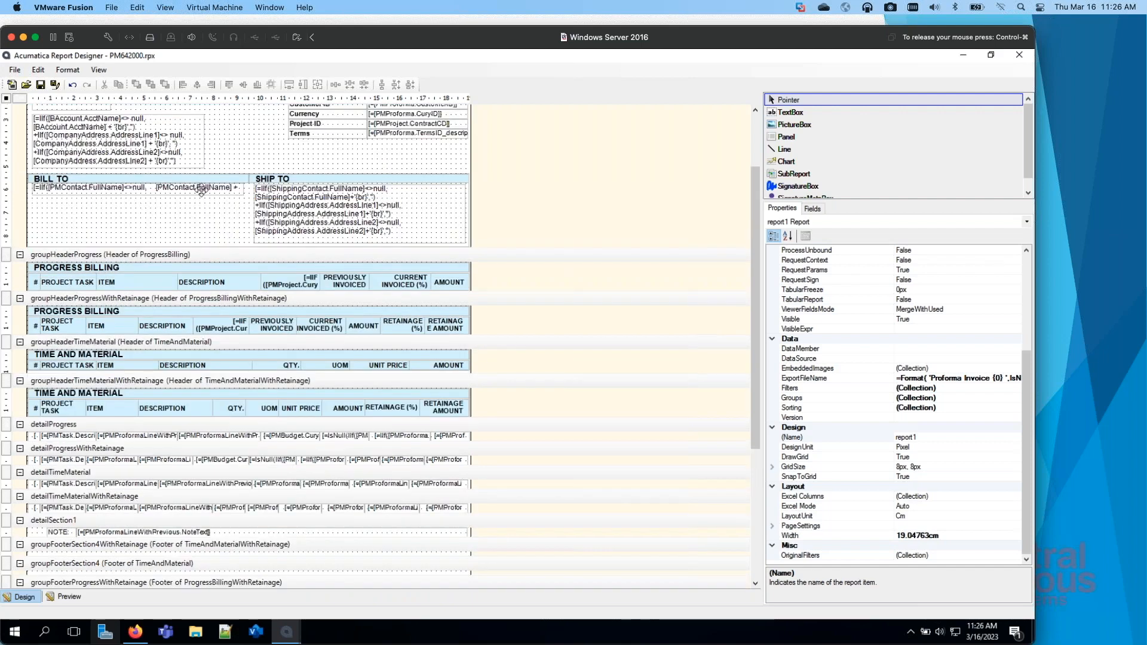
Step: Examine the groupHeaderProgress section's visibility expression in the Expression Editor and close it without changes
click(228, 258)
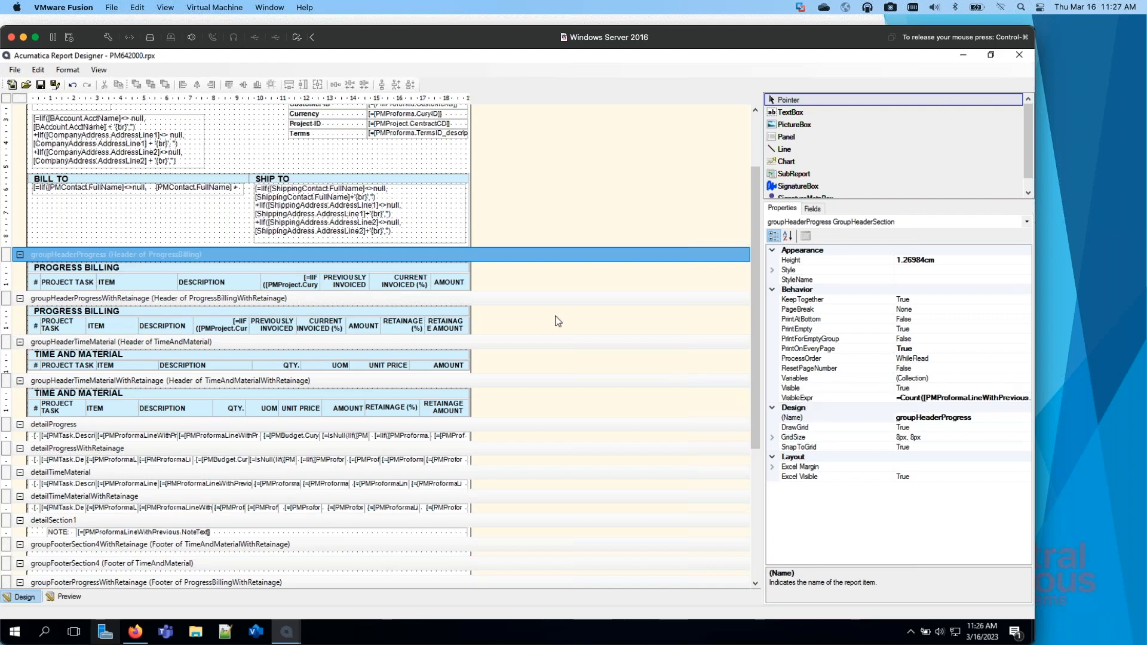
click(911, 388)
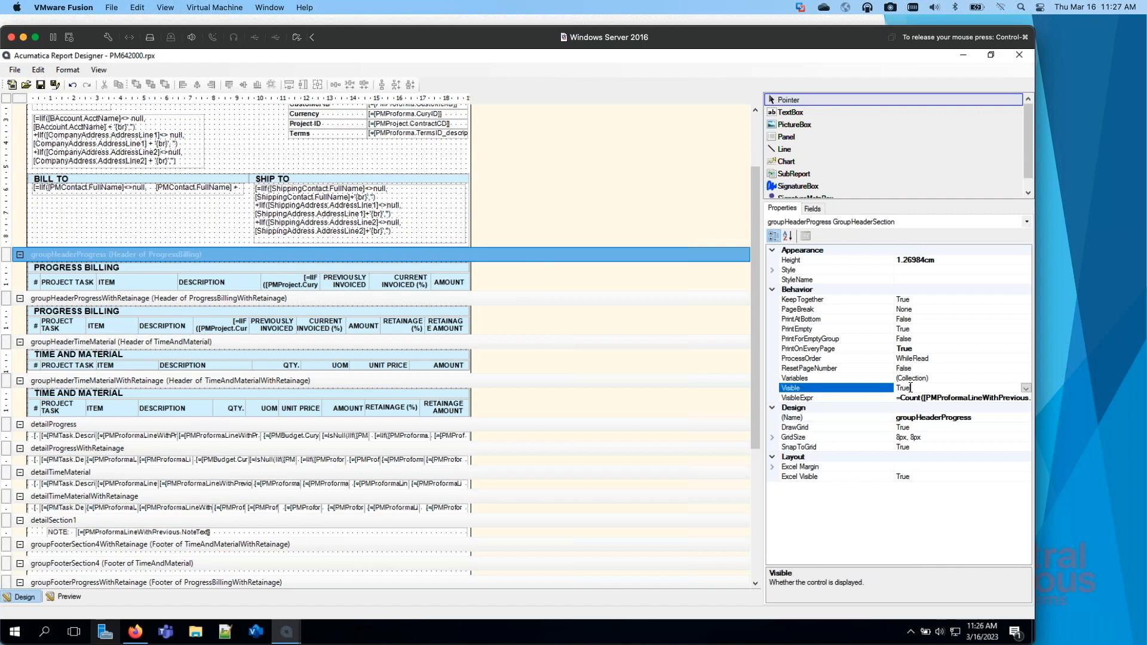
click(941, 398)
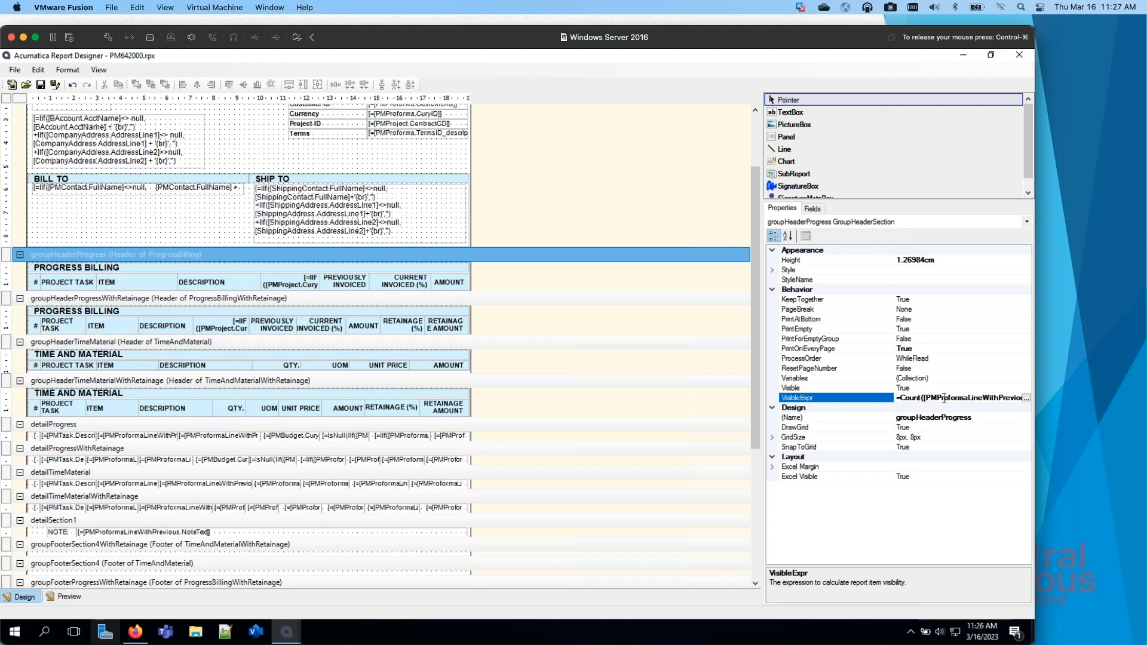
click(1026, 398)
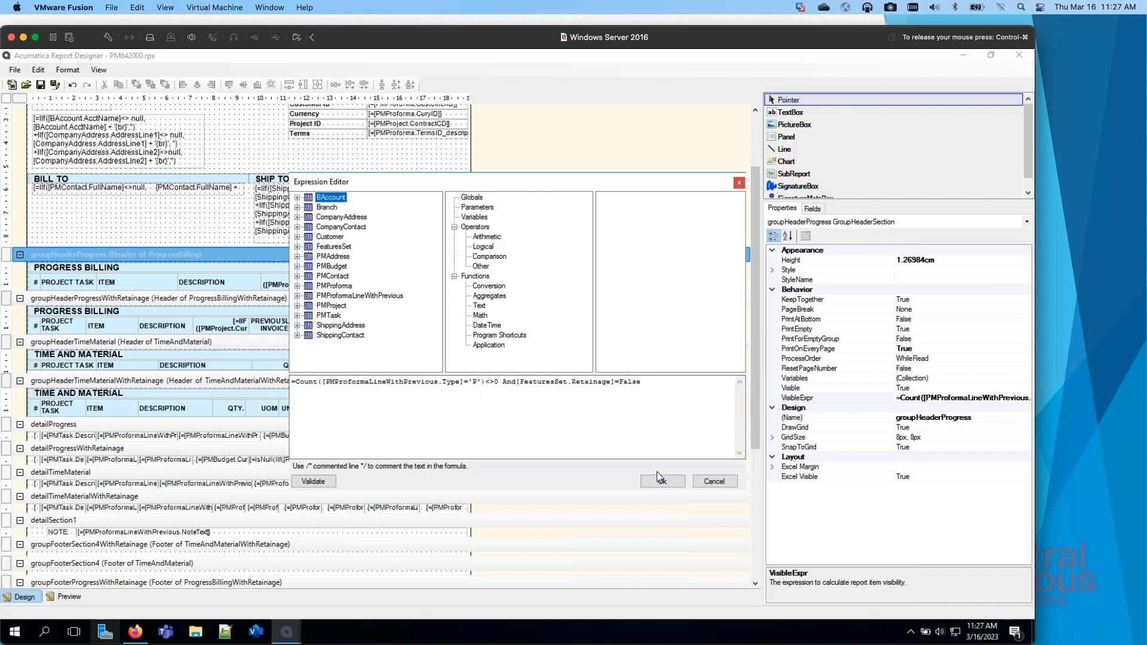
click(714, 482)
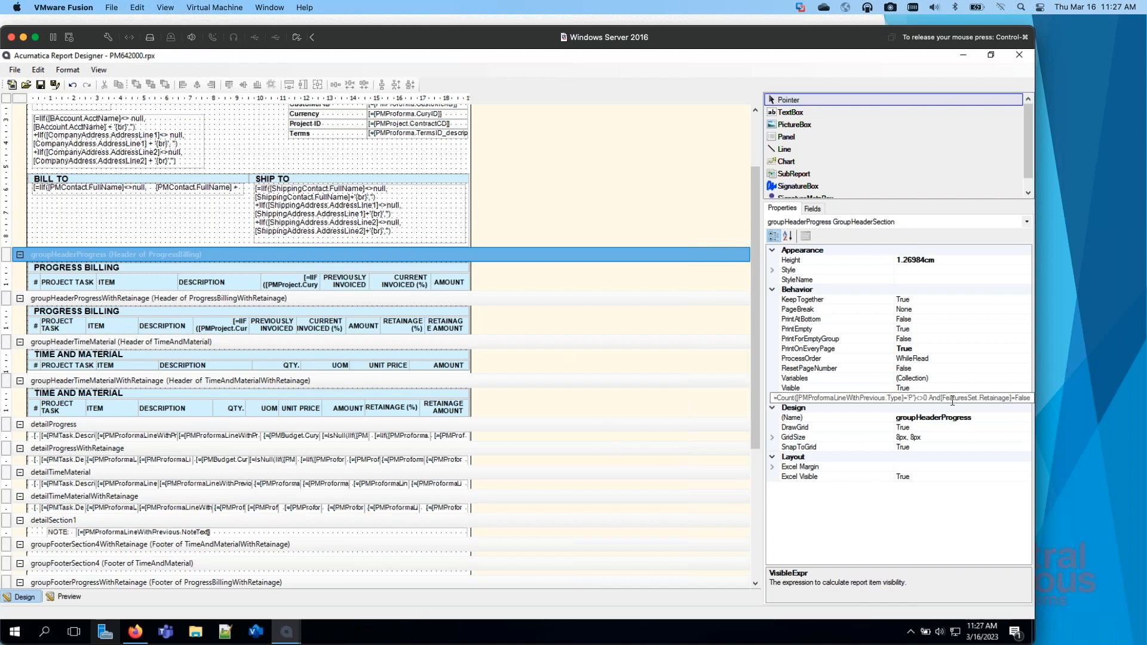
Step: Examine the groupHeaderProgressWithRetainage section's visibility expression in the Expression Editor and close it without changes
click(236, 302)
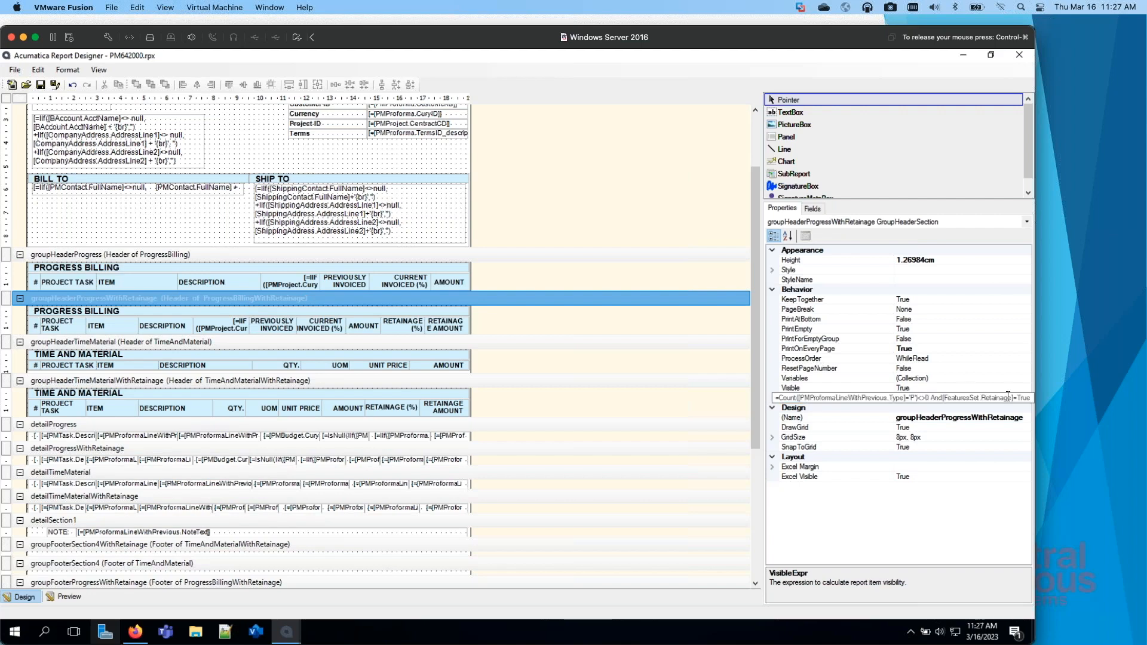
click(1029, 398)
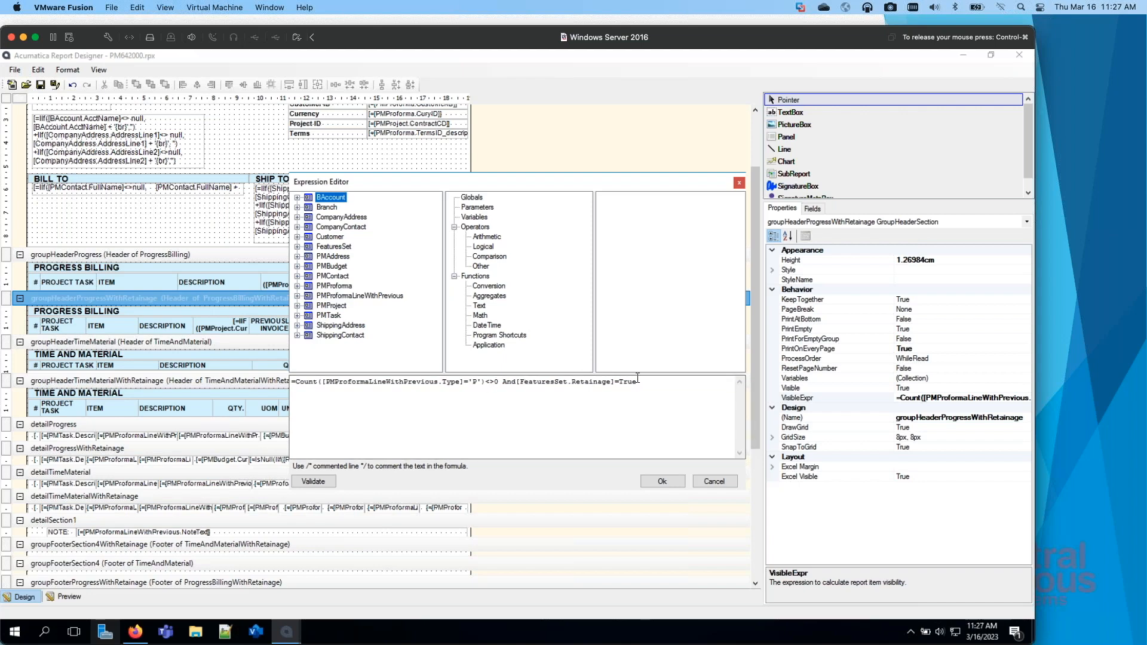
click(726, 484)
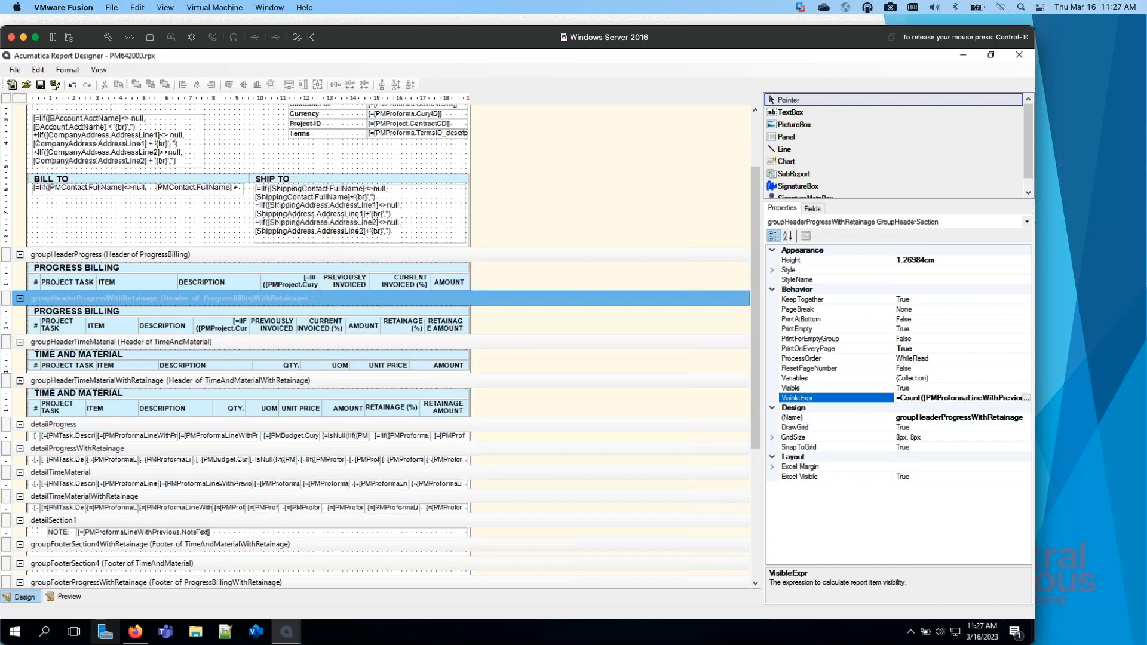
Step: Compare the visibility expressions of the groupHeaderTimeMaterial and groupHeaderTimeMaterialWithRetainage sections
click(246, 348)
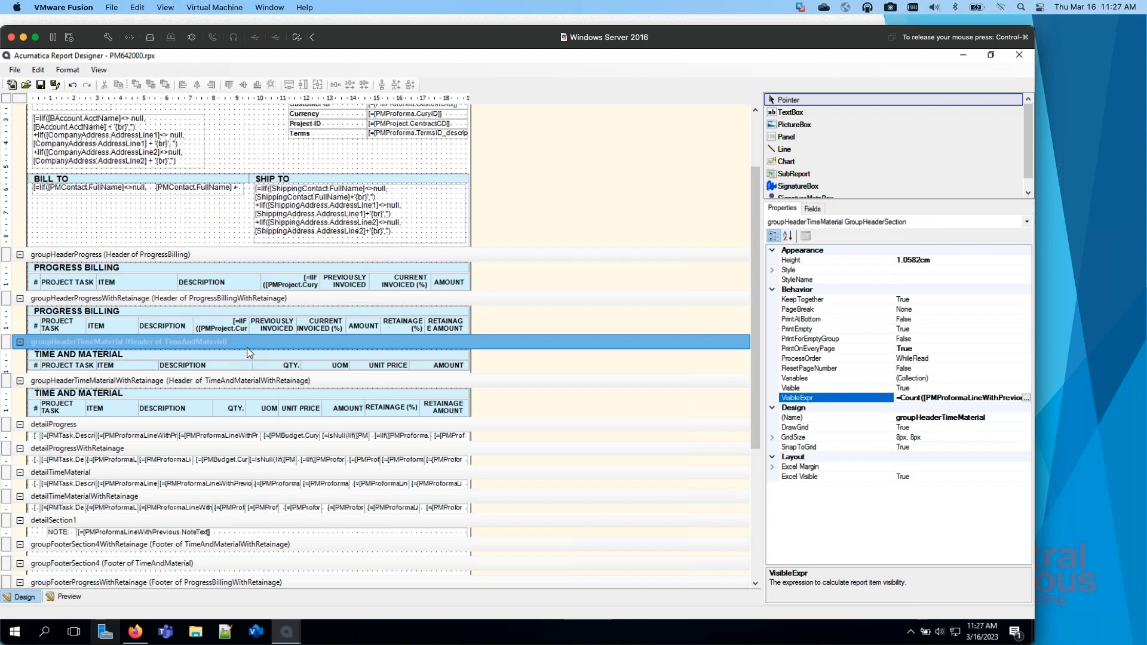
click(253, 382)
click(259, 345)
click(259, 383)
click(258, 350)
click(253, 386)
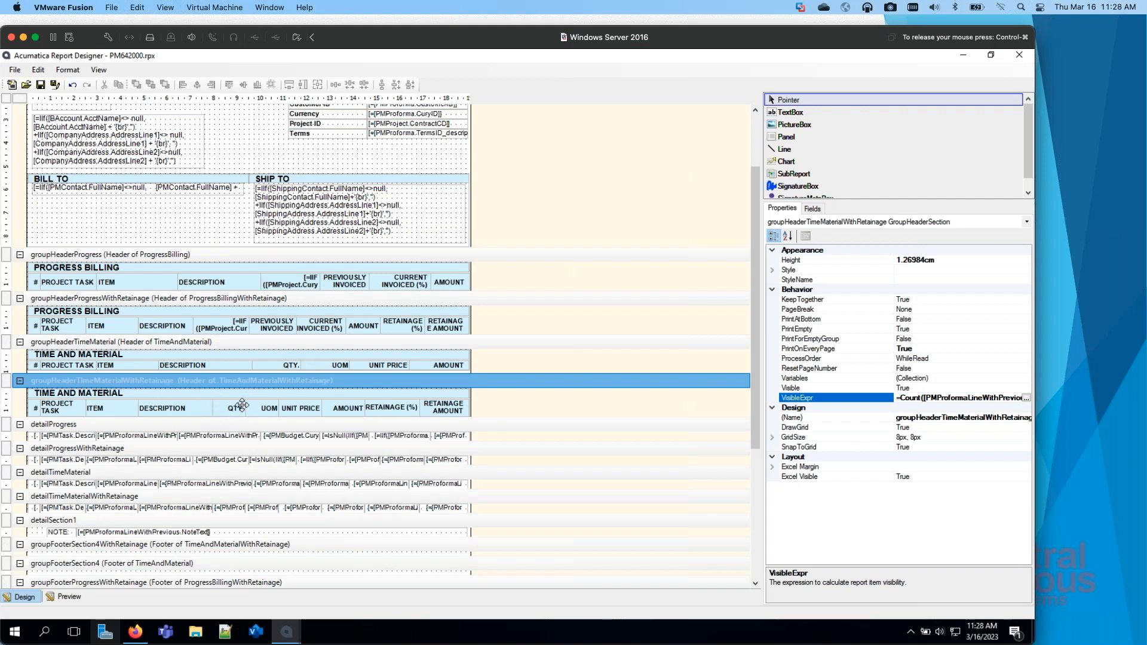
Step: Select the detailProgress section to inspect its properties and look over the detail and group footer sections
click(545, 175)
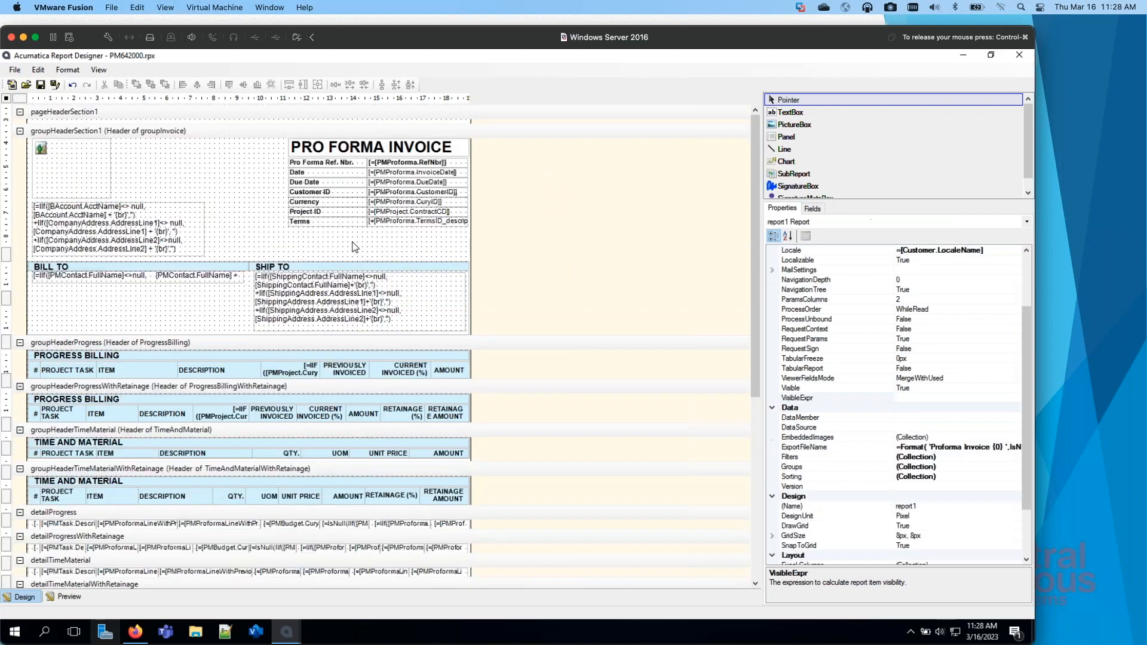
scroll(347, 499, down, 3)
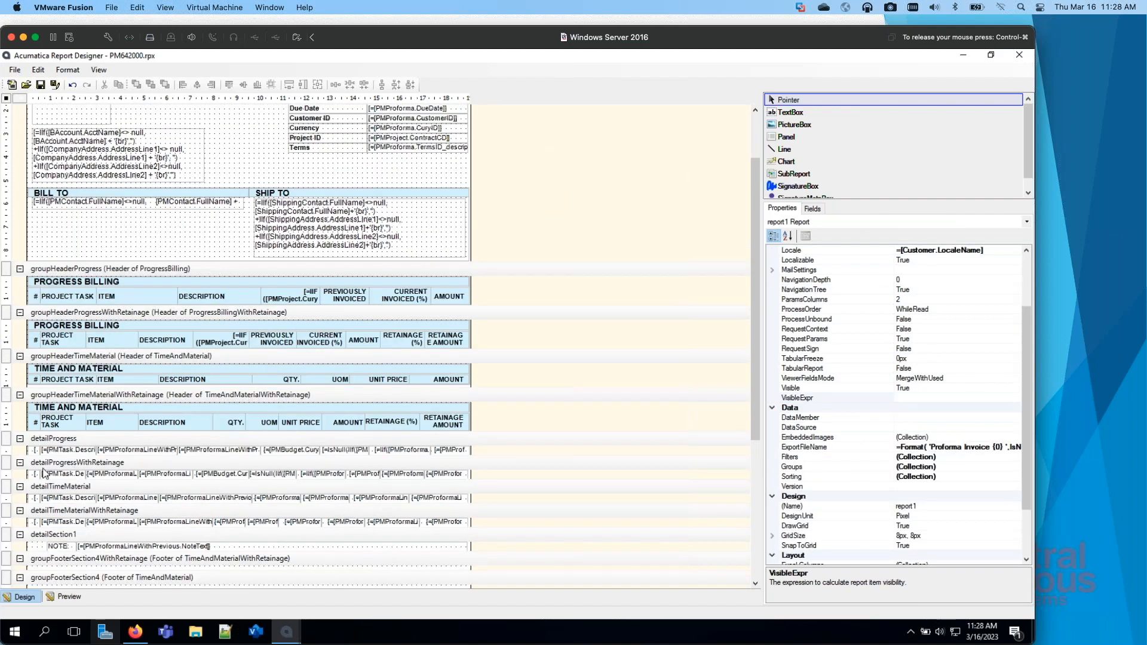
click(58, 443)
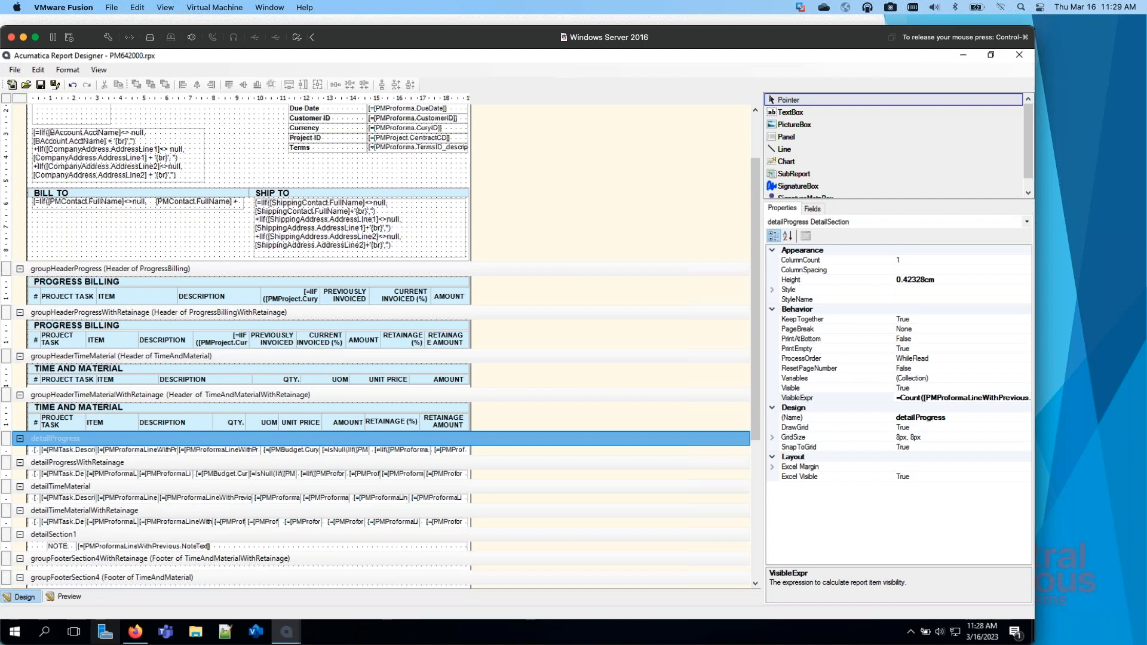
scroll(147, 502, down, 3)
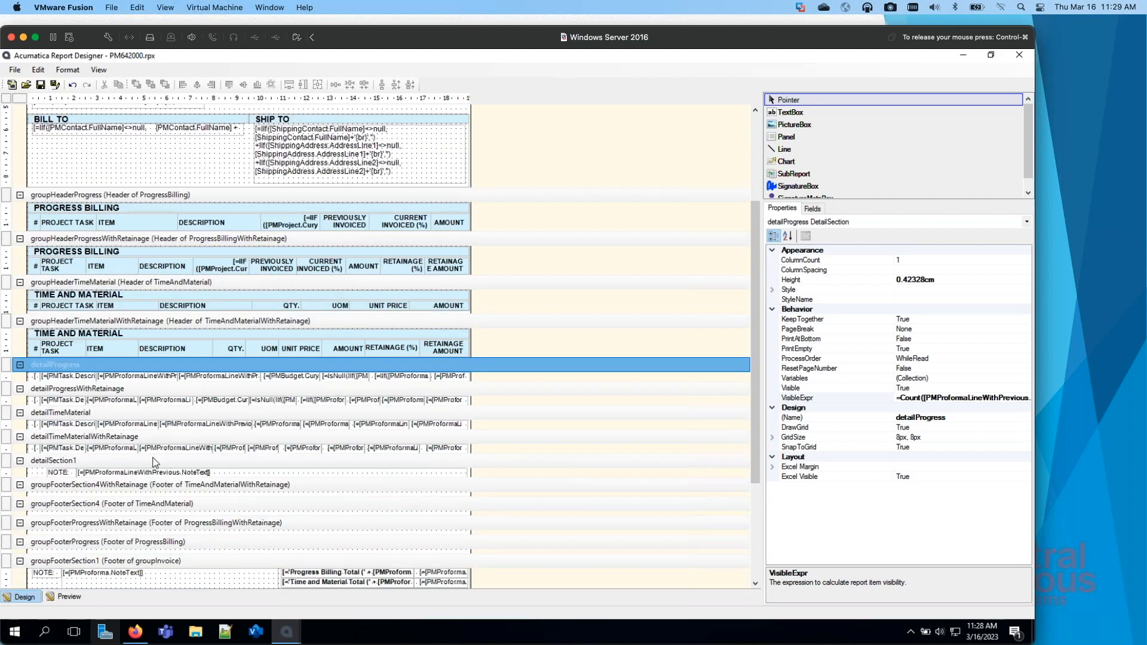
scroll(237, 489, down, 3)
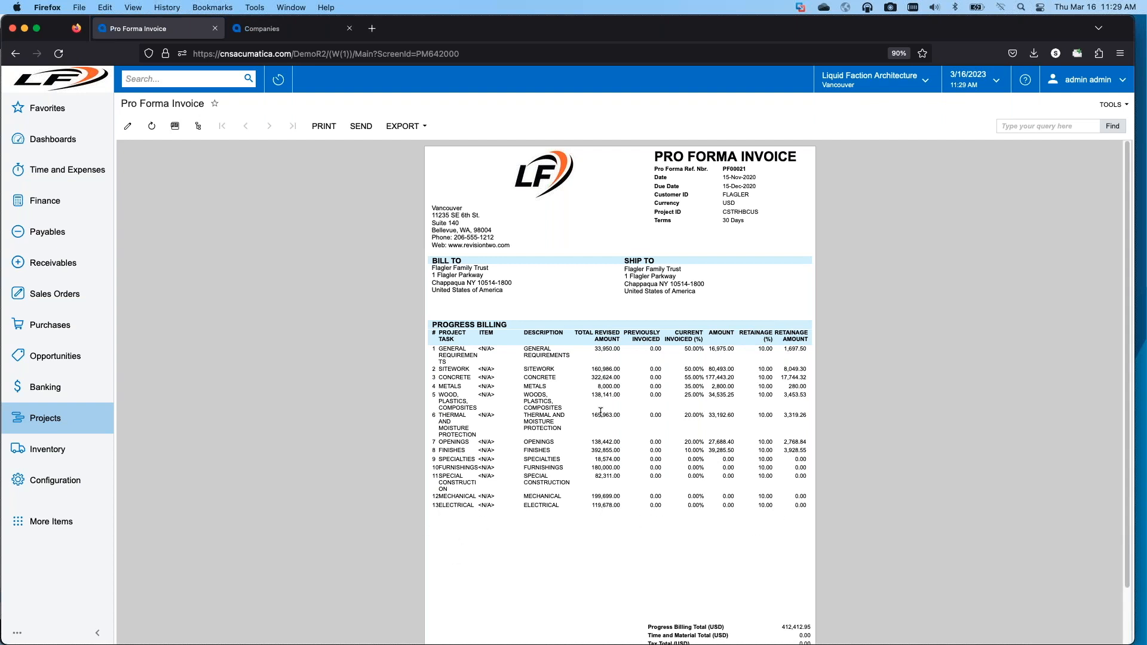
Step: On the web Pro Forma Invoice, highlight the Mechanical and Electrical progress billing lines, clear the highlight, and return to Report Designer
drag(603, 496, 595, 524)
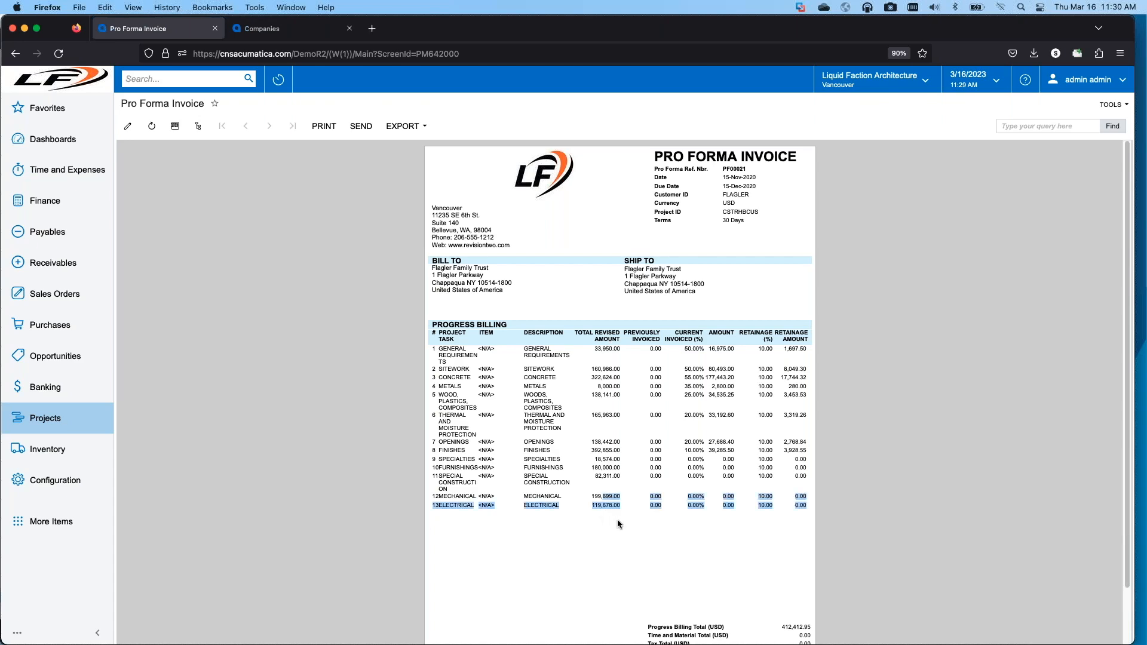
click(602, 530)
drag(806, 33, 2, 122)
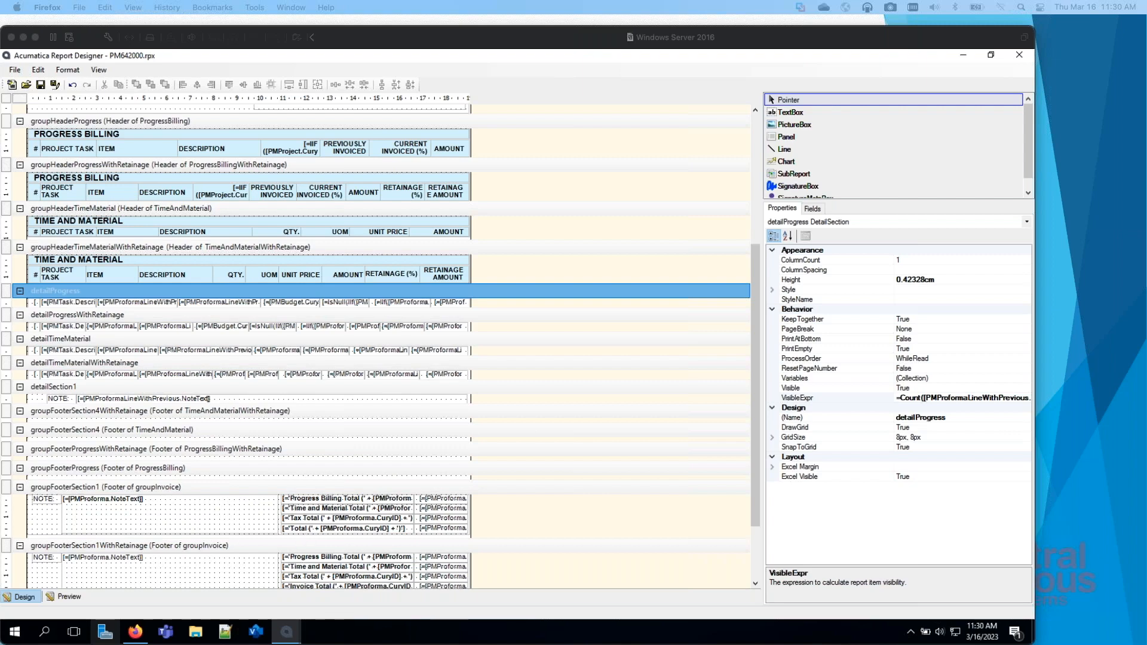
Step: Examine the invoice group footers' totals and page number fields, select the whole report, and return to its header
click(752, 366)
scroll(753, 478, down, 3)
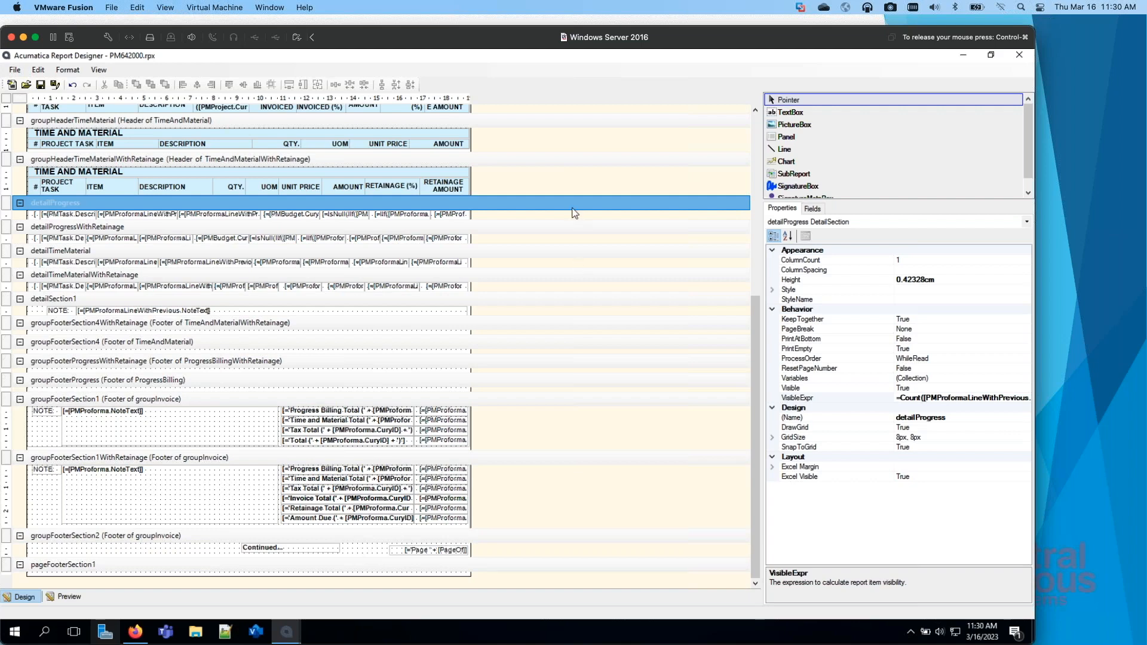
click(493, 513)
scroll(493, 513, up, 5)
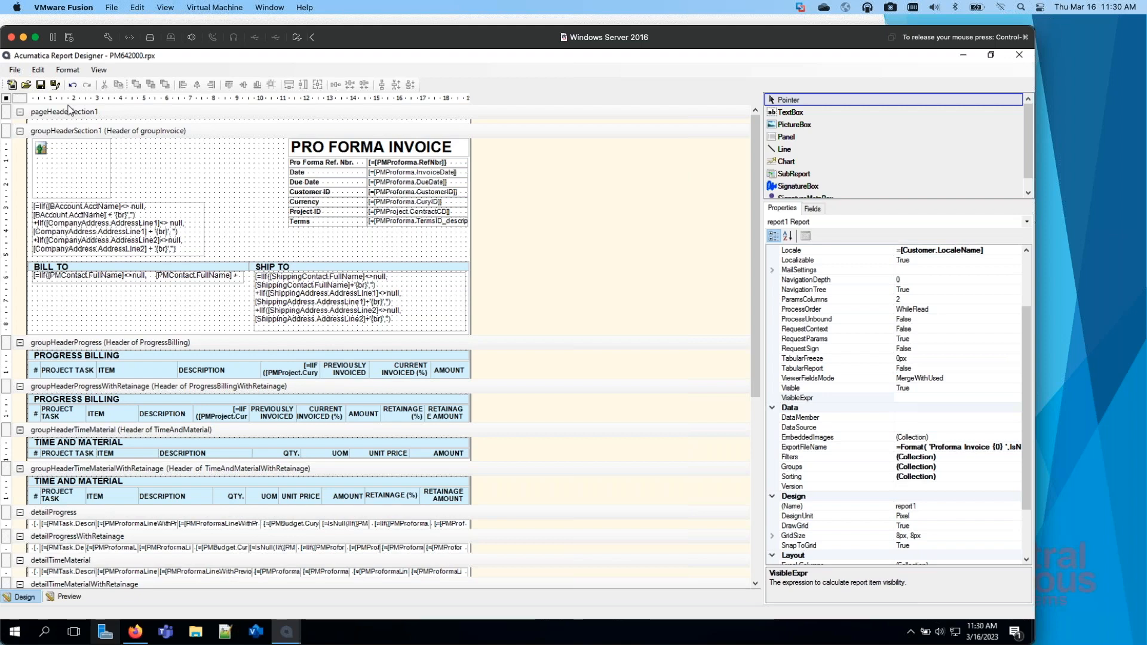
Step: Open the report's Groups collection and examine the grouping data field of groupInvoice without changing it
click(953, 468)
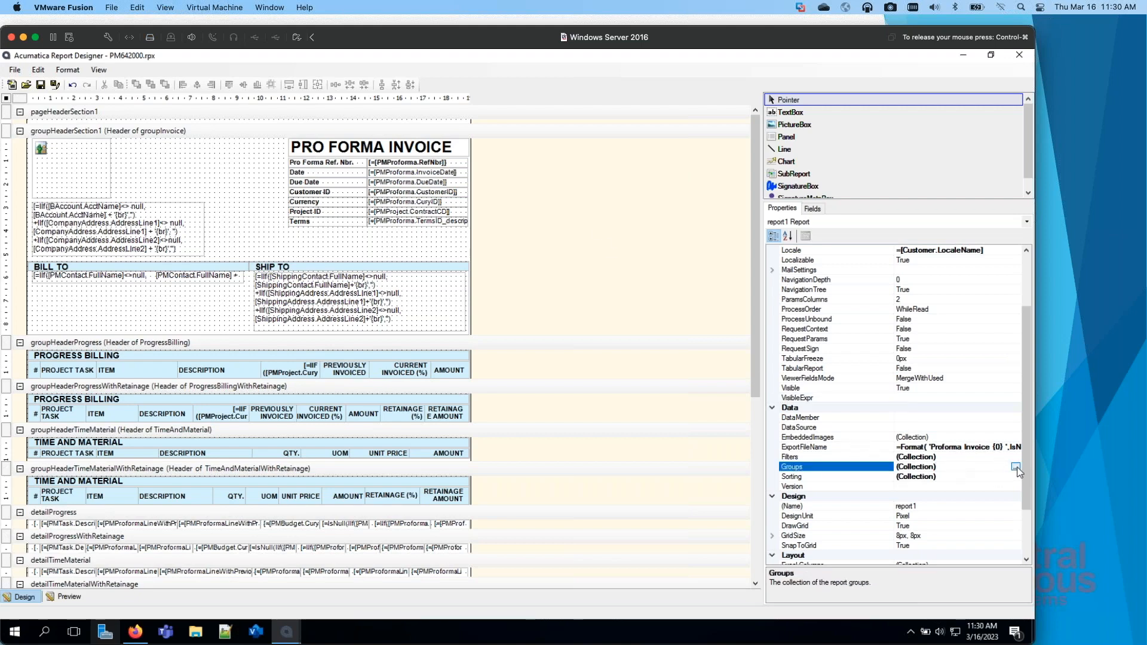
click(1015, 467)
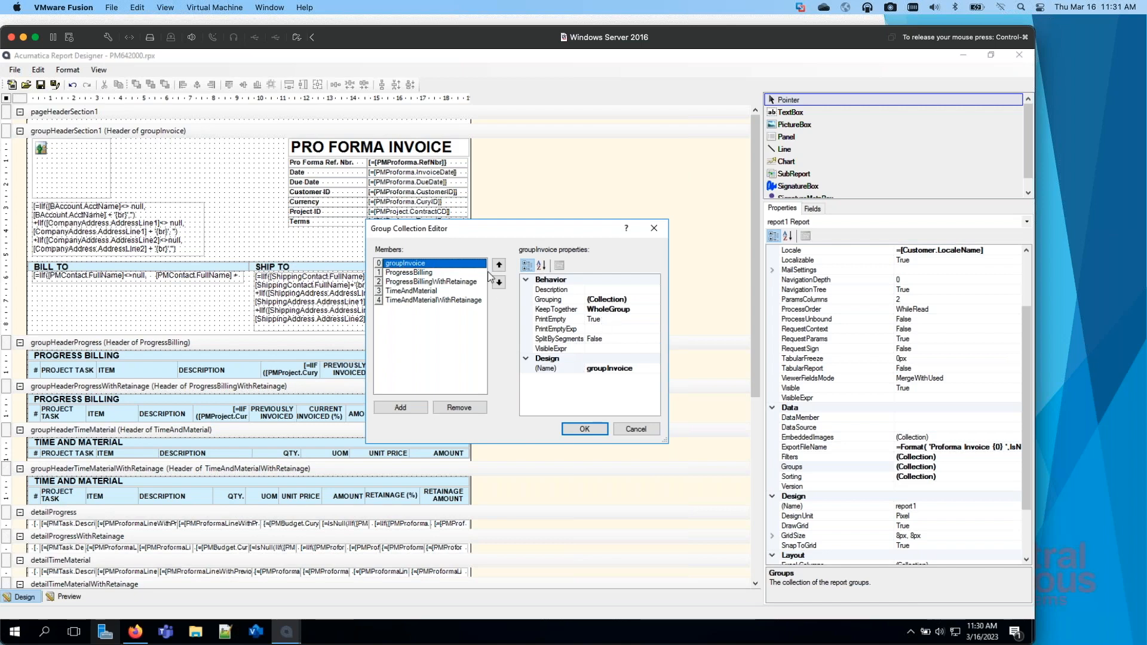
click(654, 303)
click(655, 303)
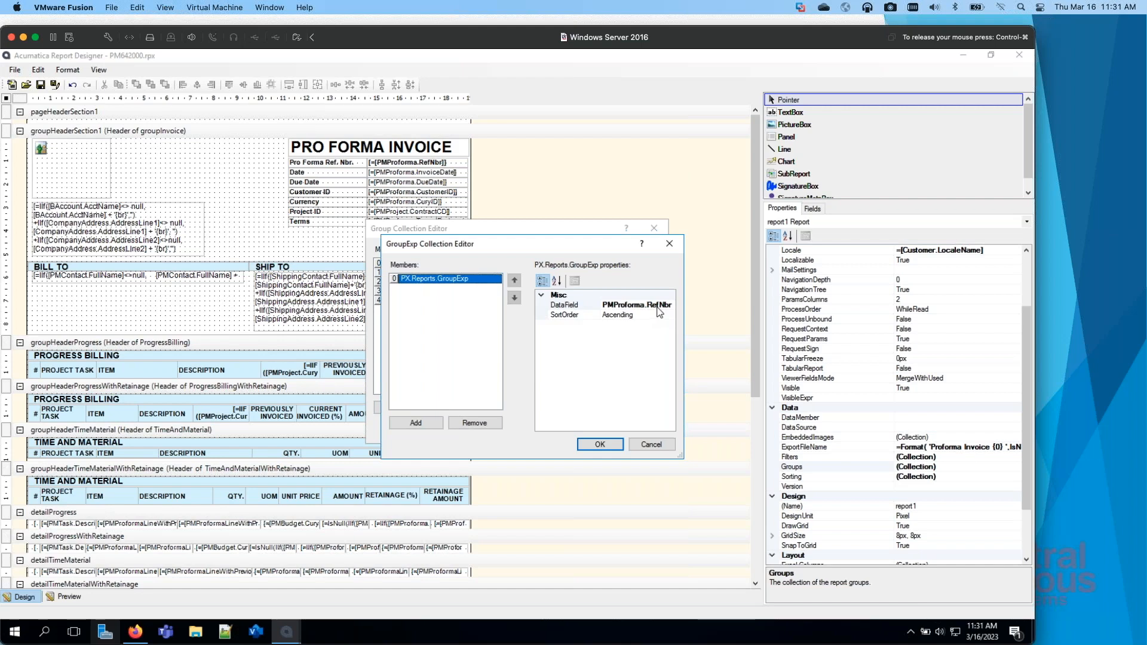
click(656, 446)
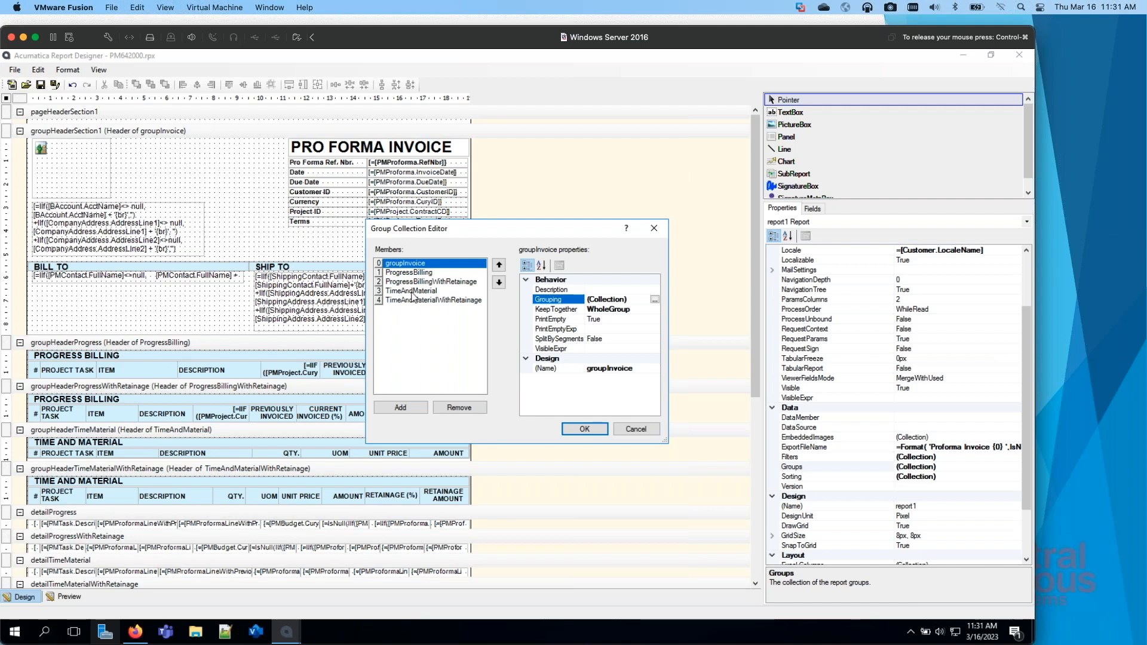
Step: Inspect the ProgressBilling group's grouping expression and dismiss it unchanged
click(417, 274)
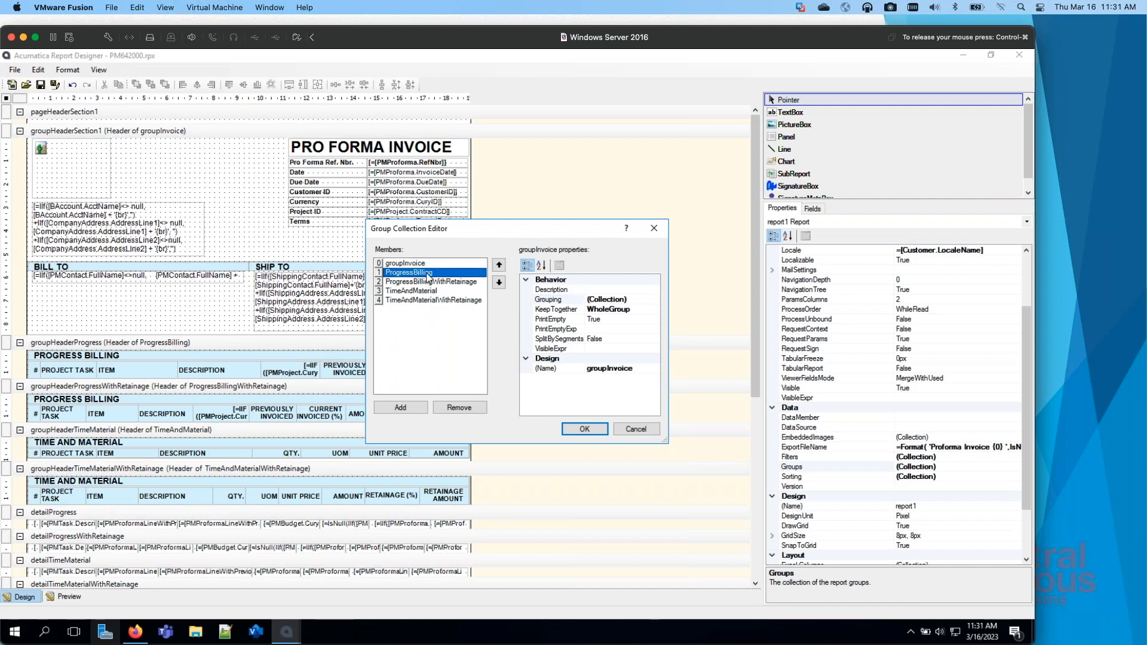
click(639, 301)
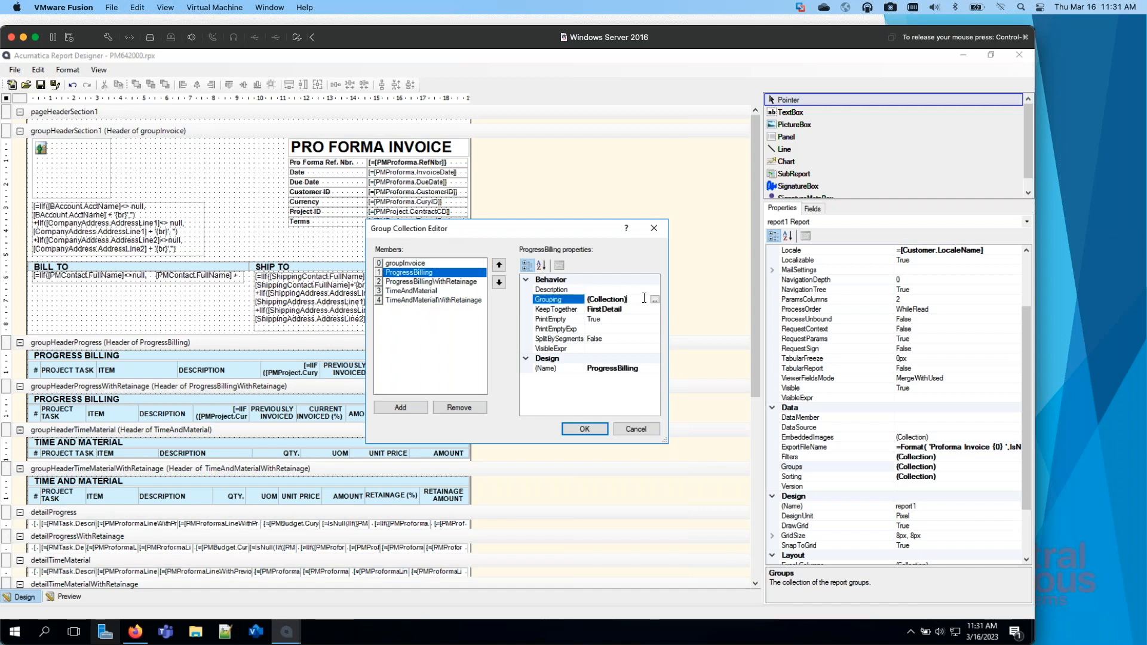
click(654, 300)
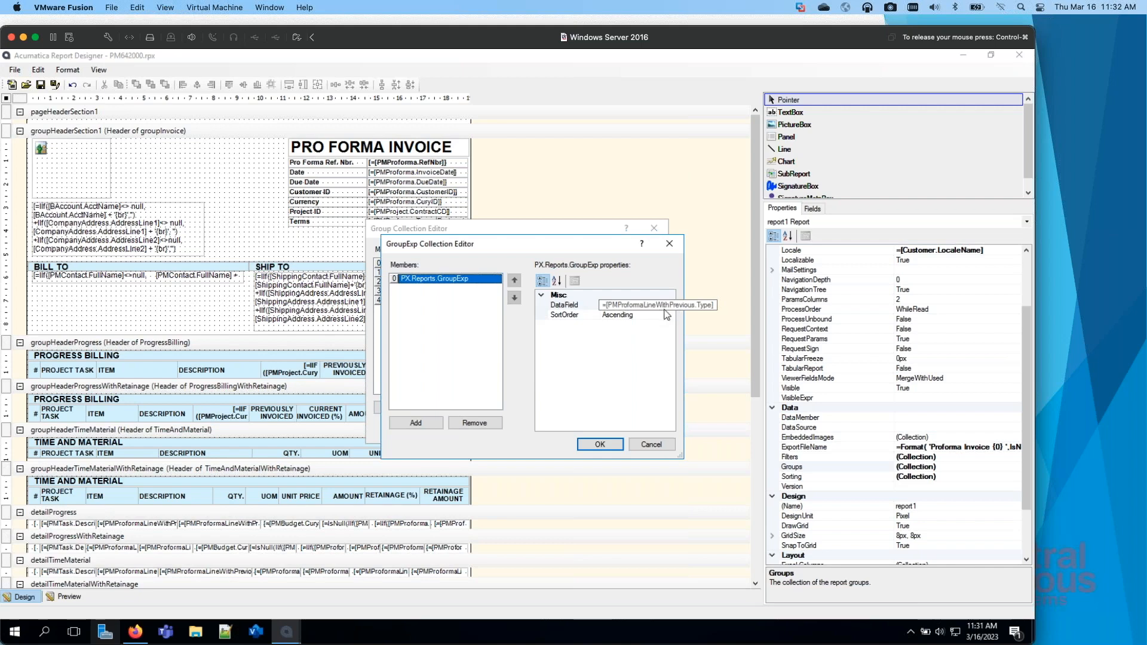
click(652, 444)
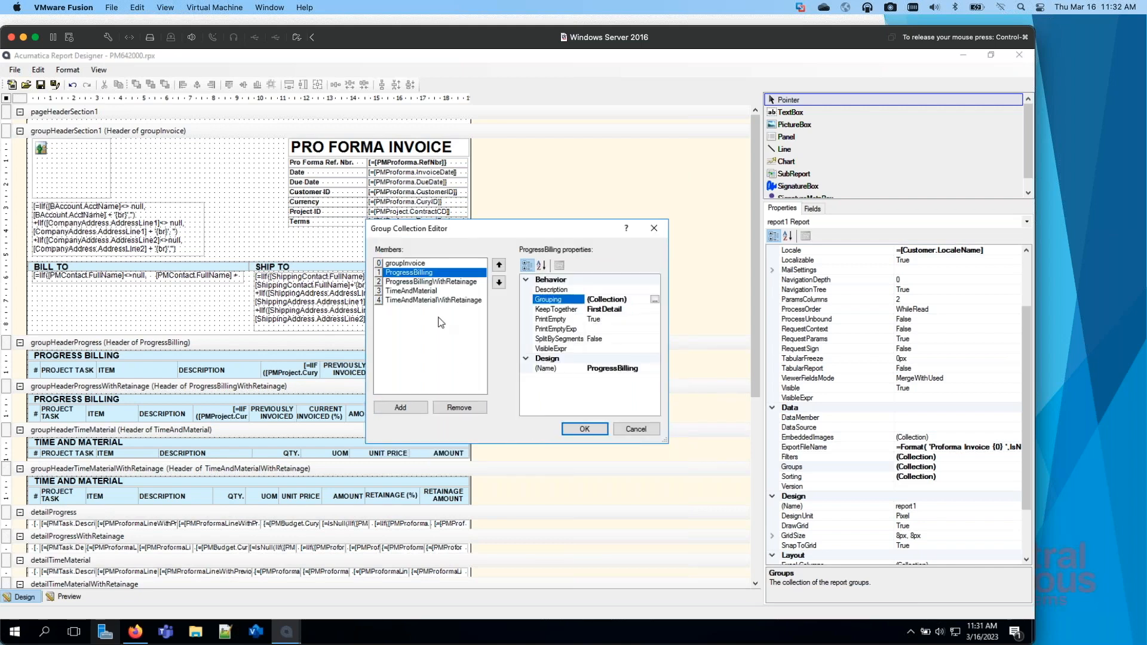
Step: Inspect the ProgressBillingWithRetainage group's grouping expression, then leave the group collection without saving changes
click(437, 282)
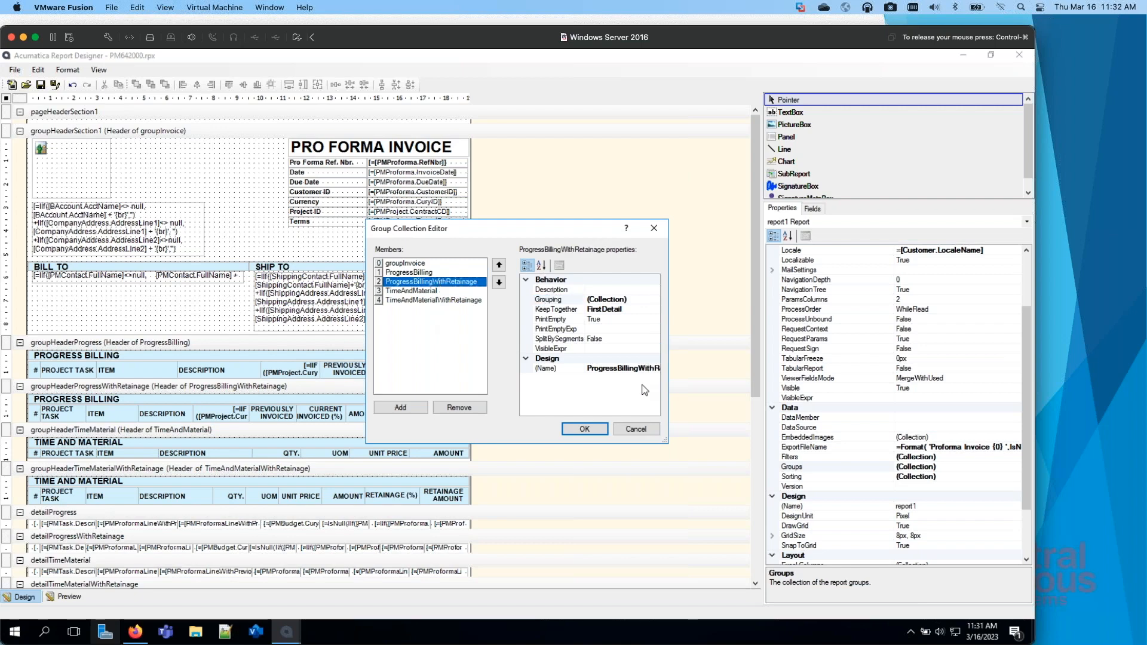
double_click(652, 298)
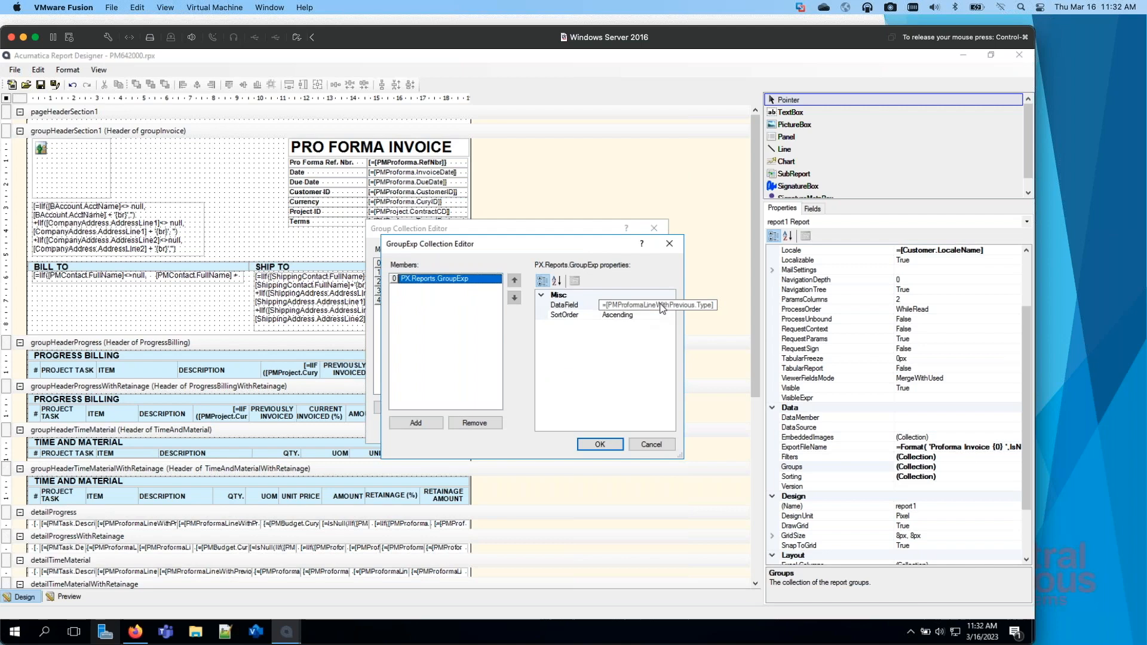
click(652, 444)
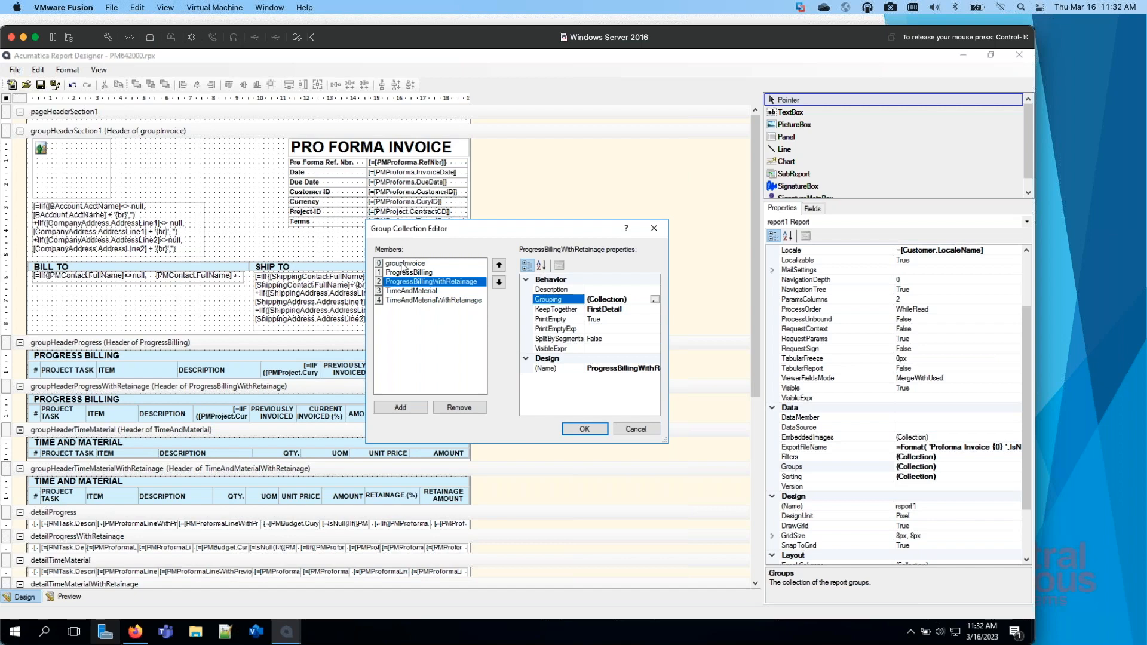
click(635, 429)
Step: Select the groupHeaderProgress section and look over the report's group header and detail sections
click(397, 344)
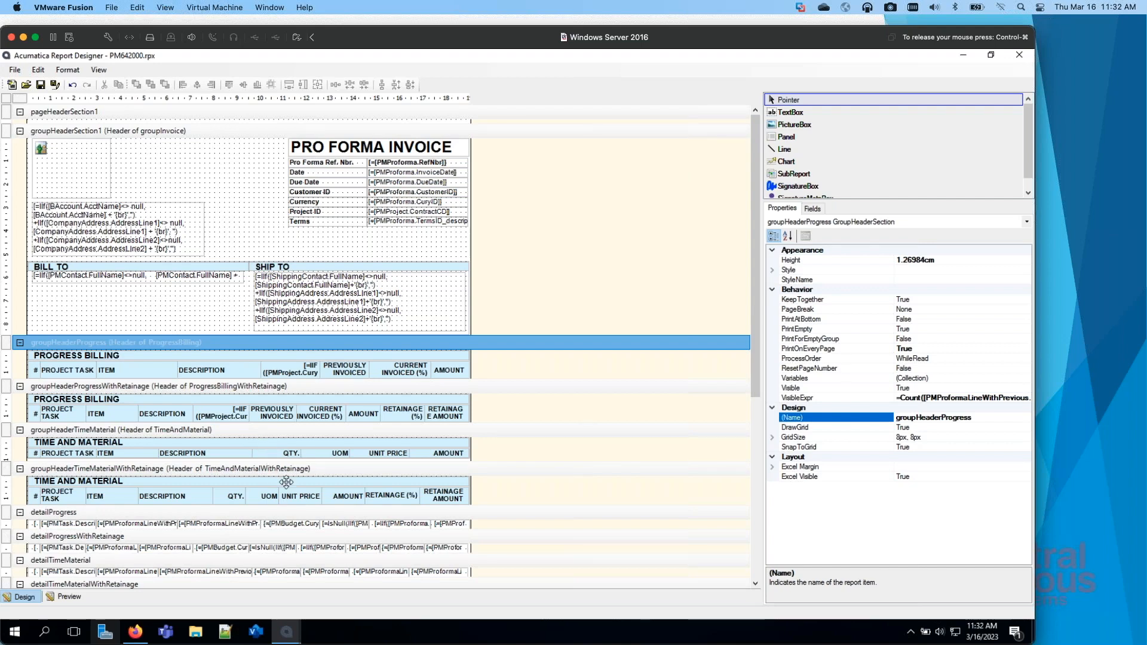
scroll(272, 465, down, 5)
scroll(279, 473, up, 10)
Step: Review the report schema's tables, relationships, parameters, filters, and sorting and grouping, then close the Schema Builder
click(12, 71)
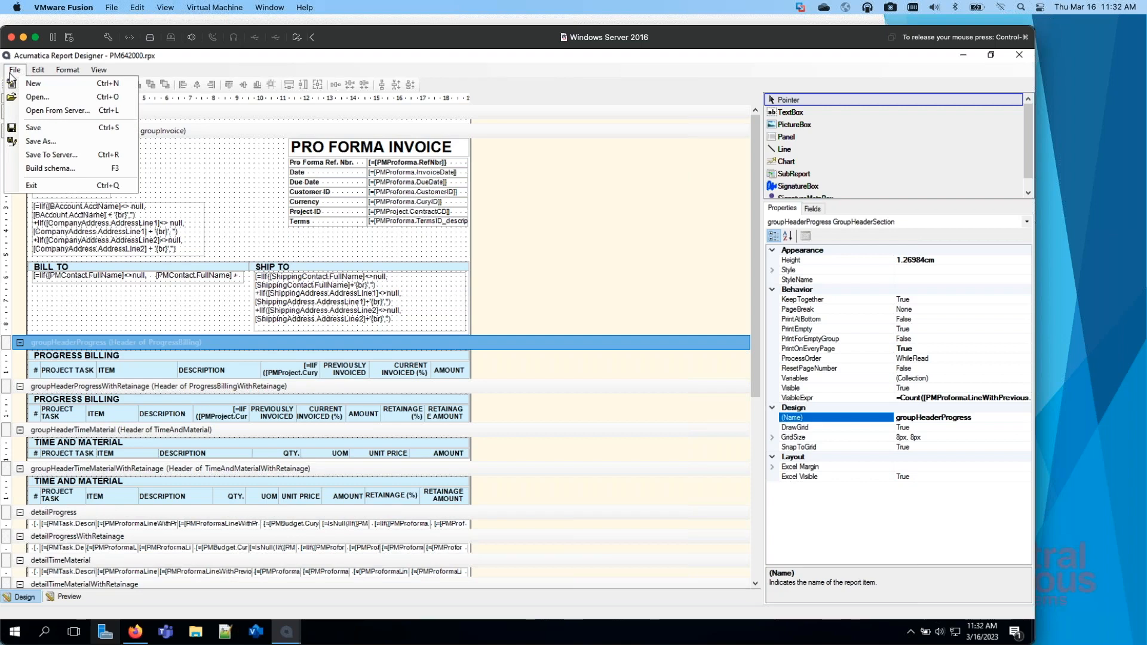
click(82, 173)
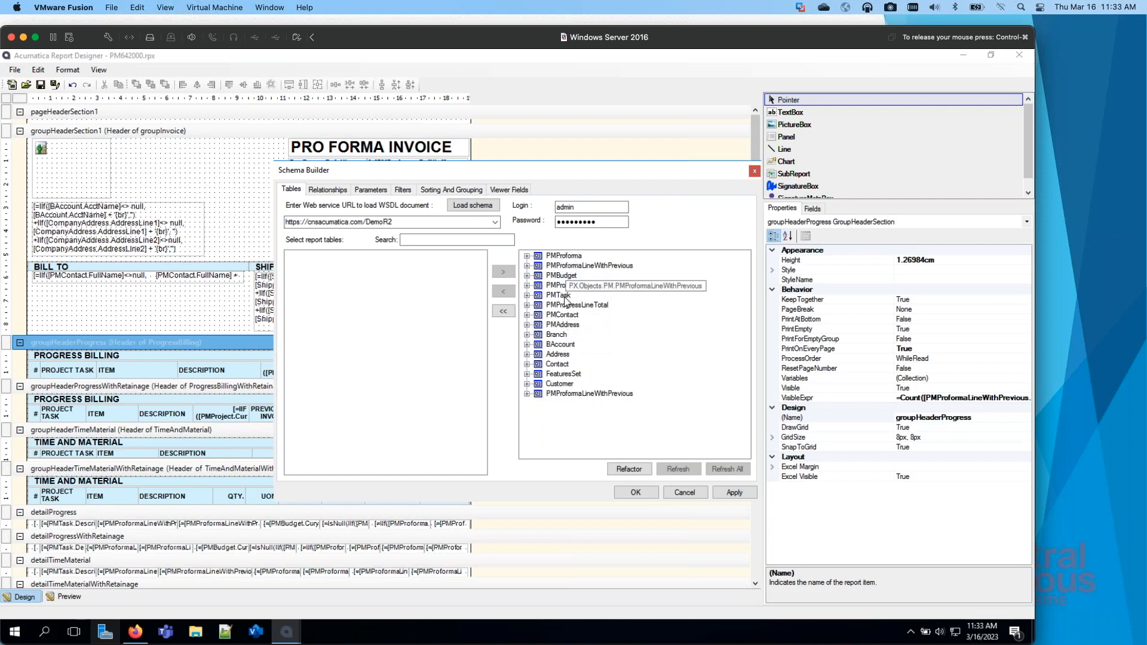
click(331, 190)
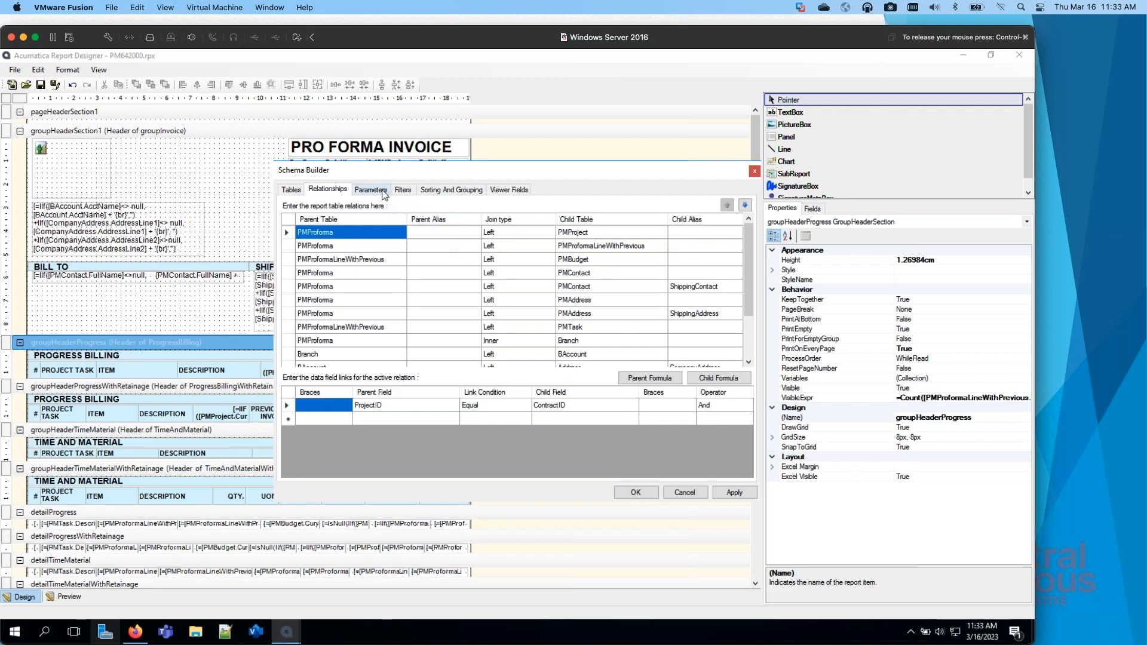
click(383, 193)
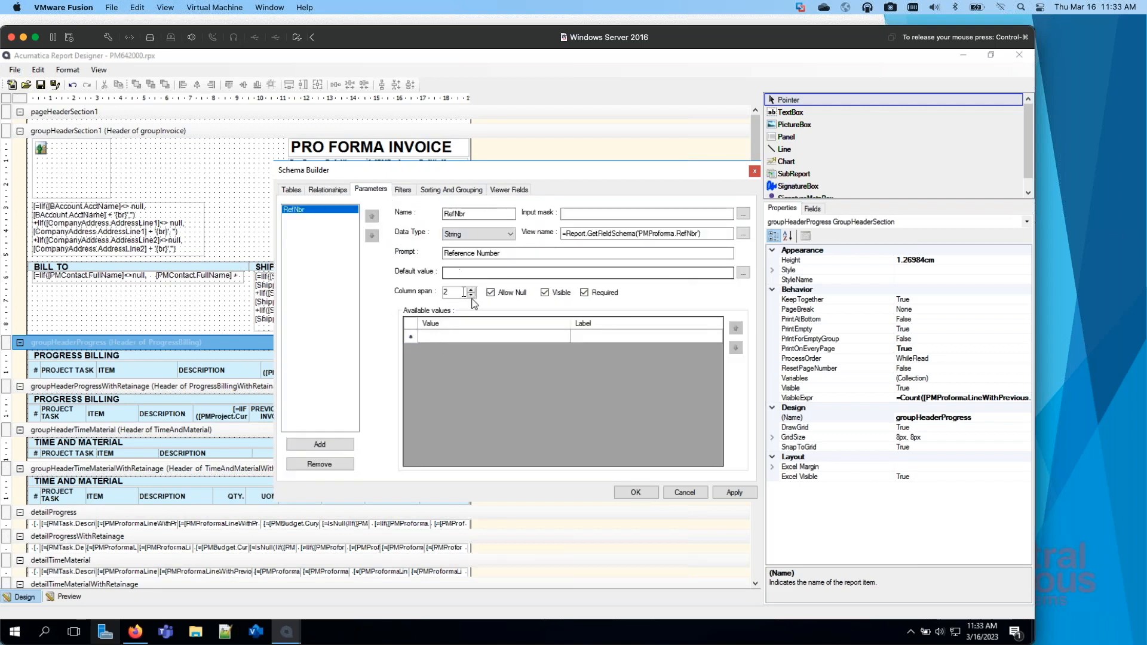
click(403, 190)
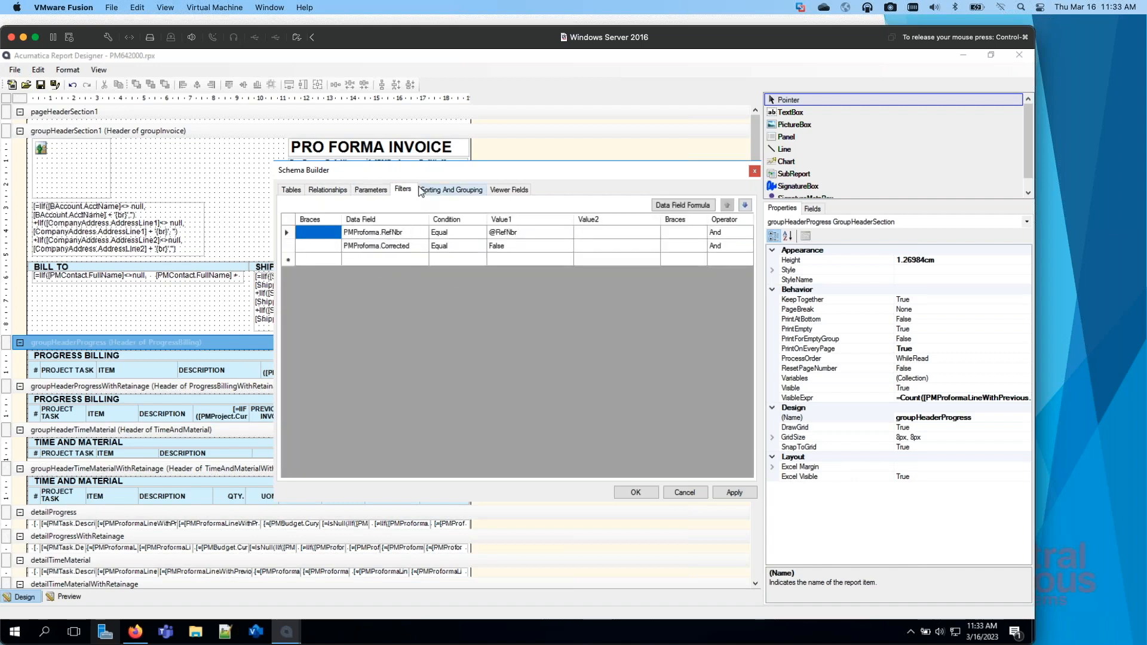
click(421, 190)
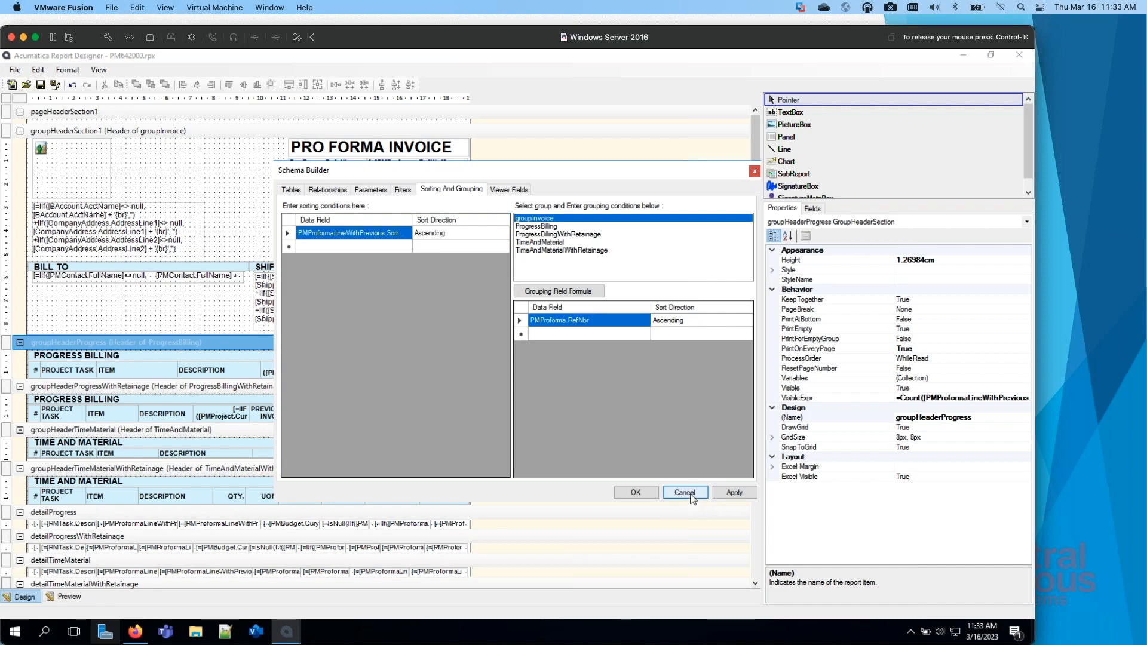
click(298, 196)
click(327, 191)
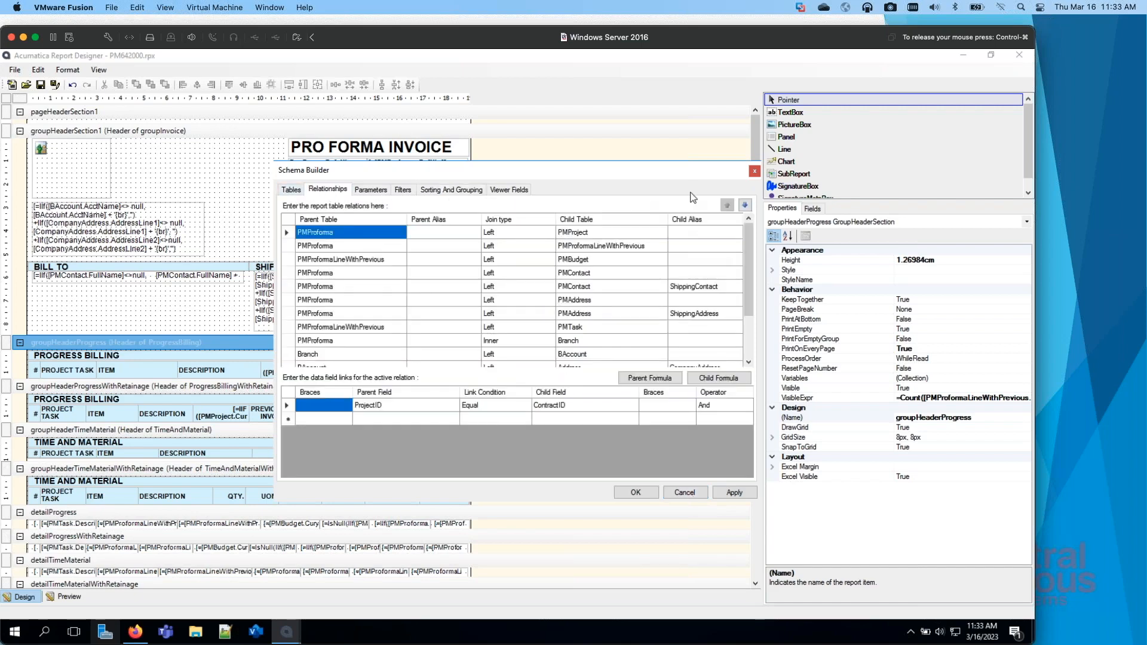
click(754, 171)
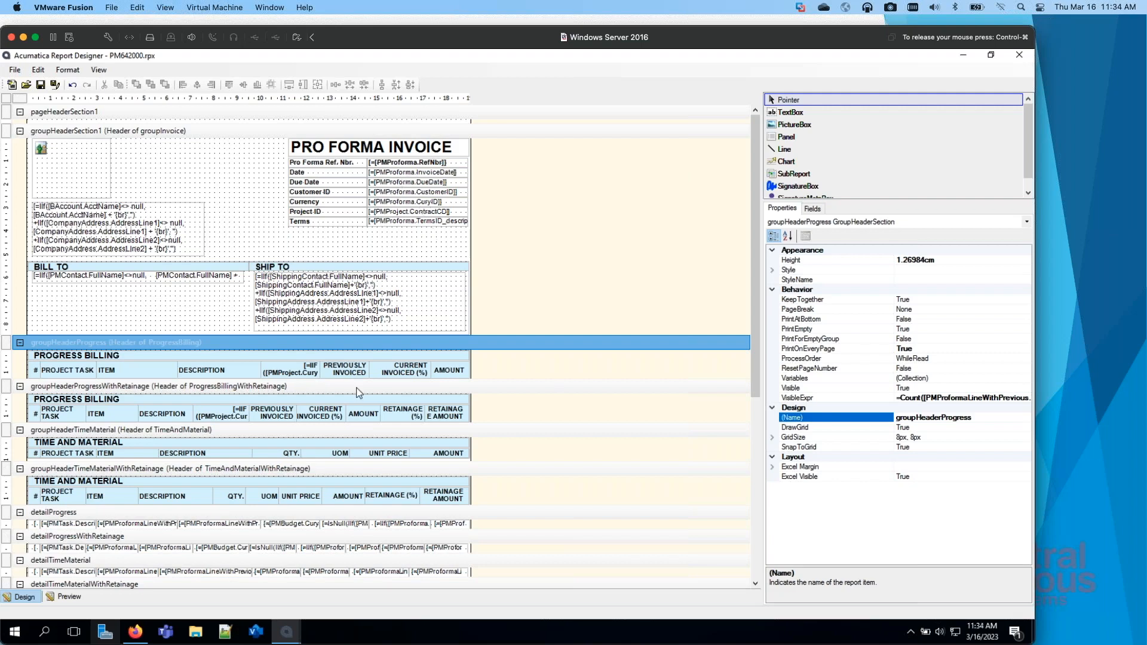
Step: Look over the report's sections, view the web Pro Forma Invoice's report parameters in Firefox, and return to Report Designer
scroll(359, 392, down, 5)
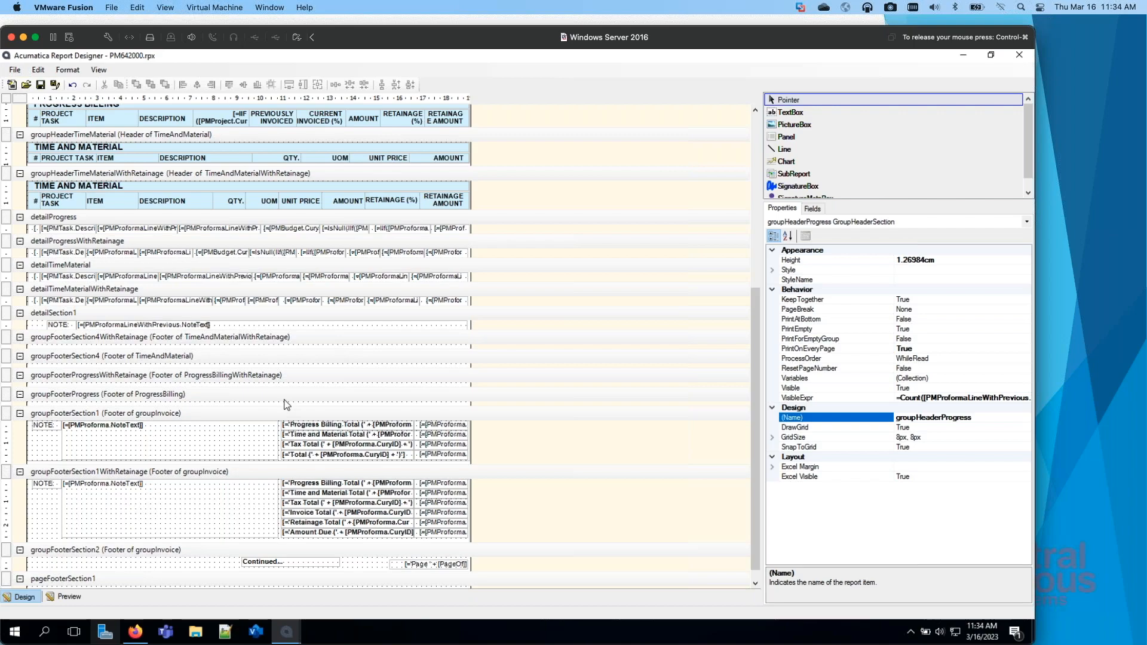
scroll(284, 406, up, 10)
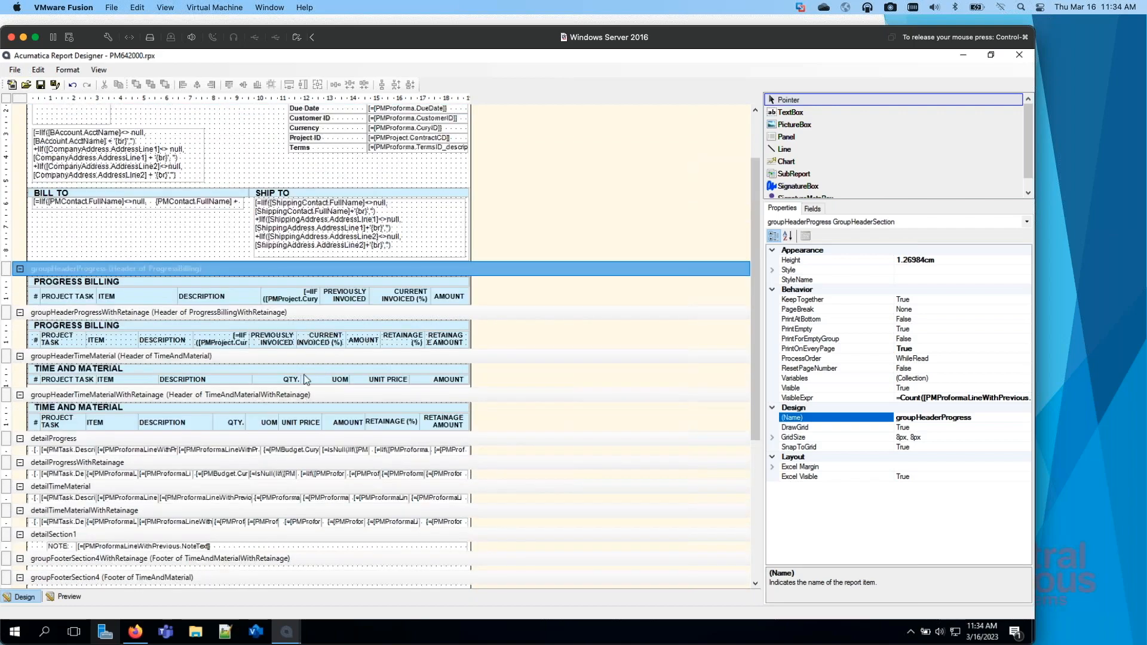
scroll(306, 379, up, 3)
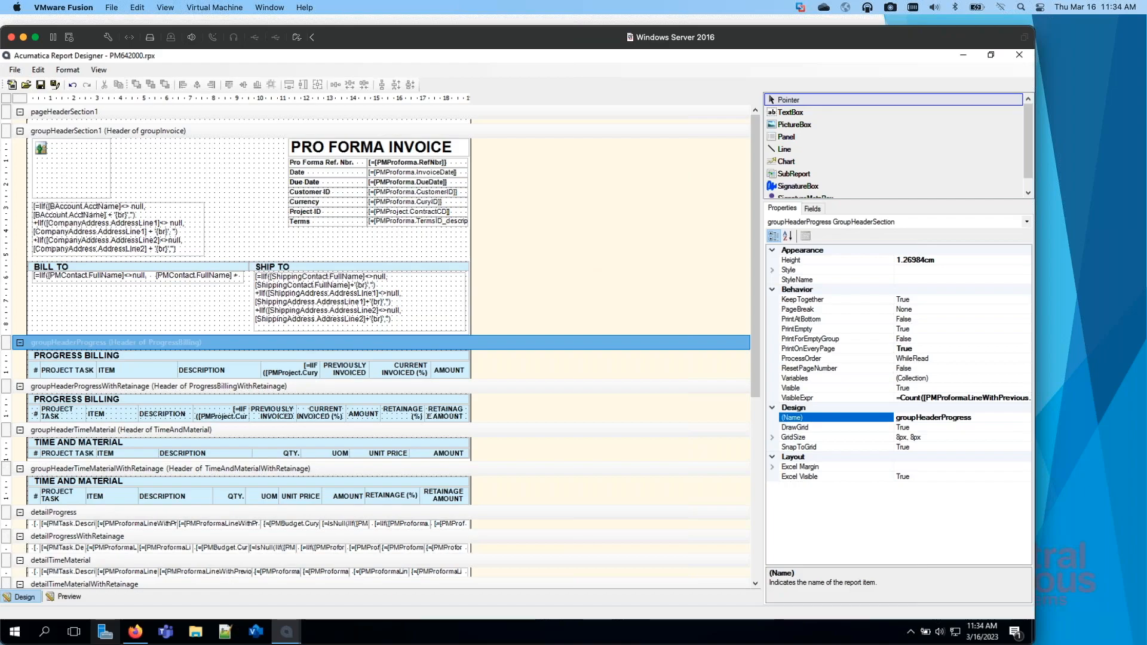
key(ctrl+Right)
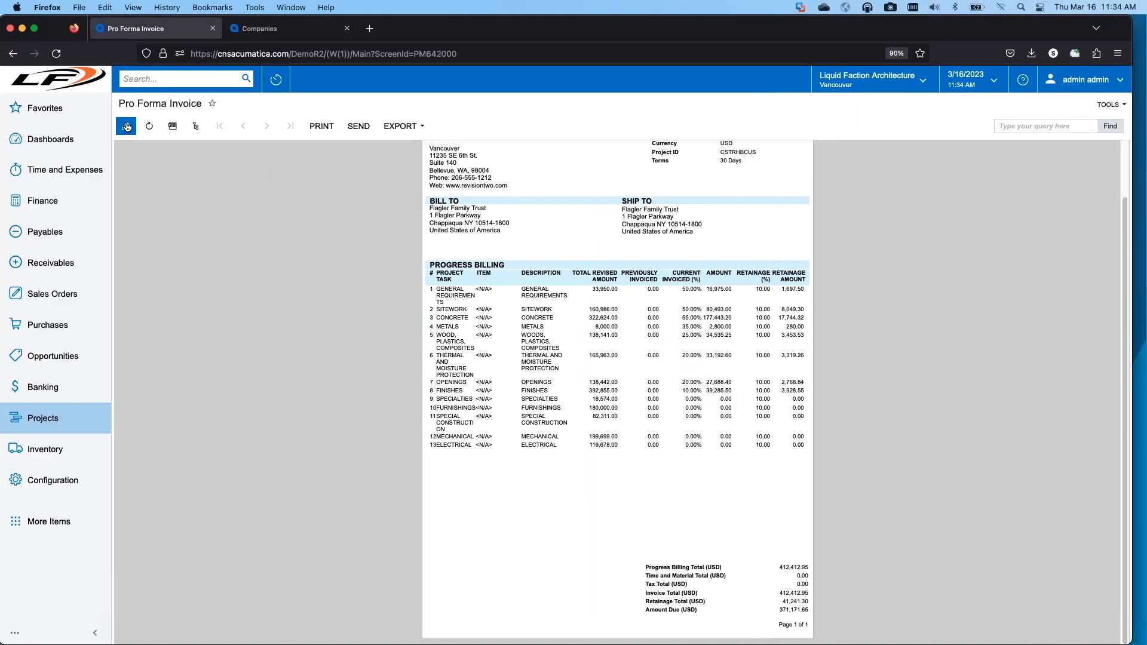
click(126, 127)
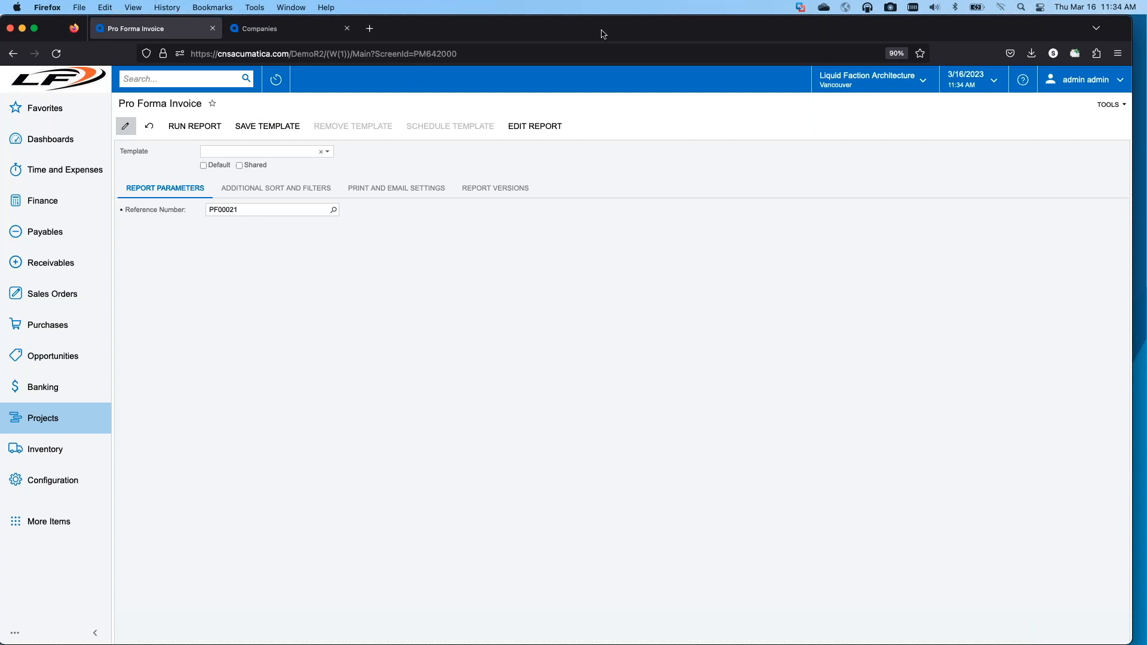
drag(615, 35, 0, 275)
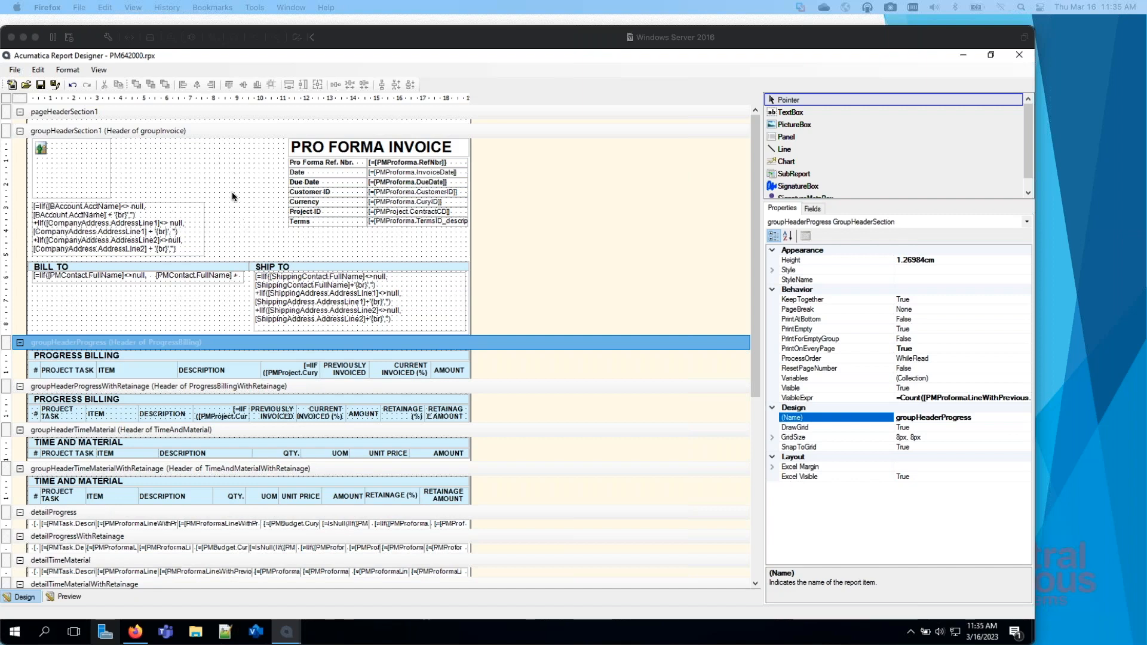
Step: Reopen the Schema Builder and examine the RefNbr parameter's definition and prompt
click(15, 71)
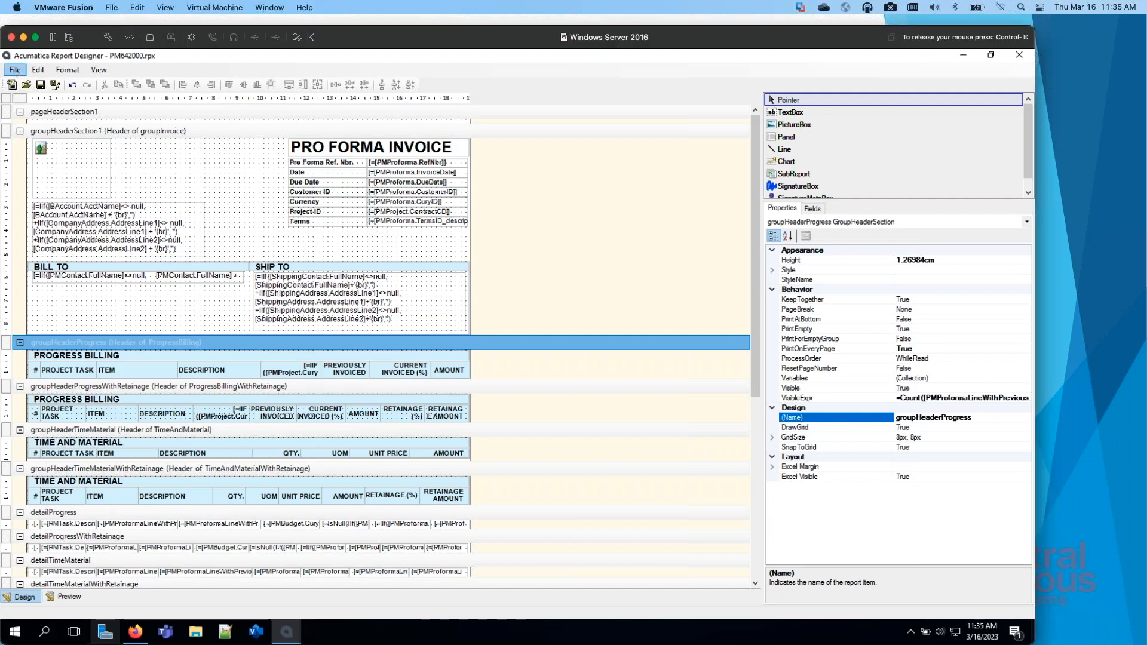
click(15, 71)
click(94, 170)
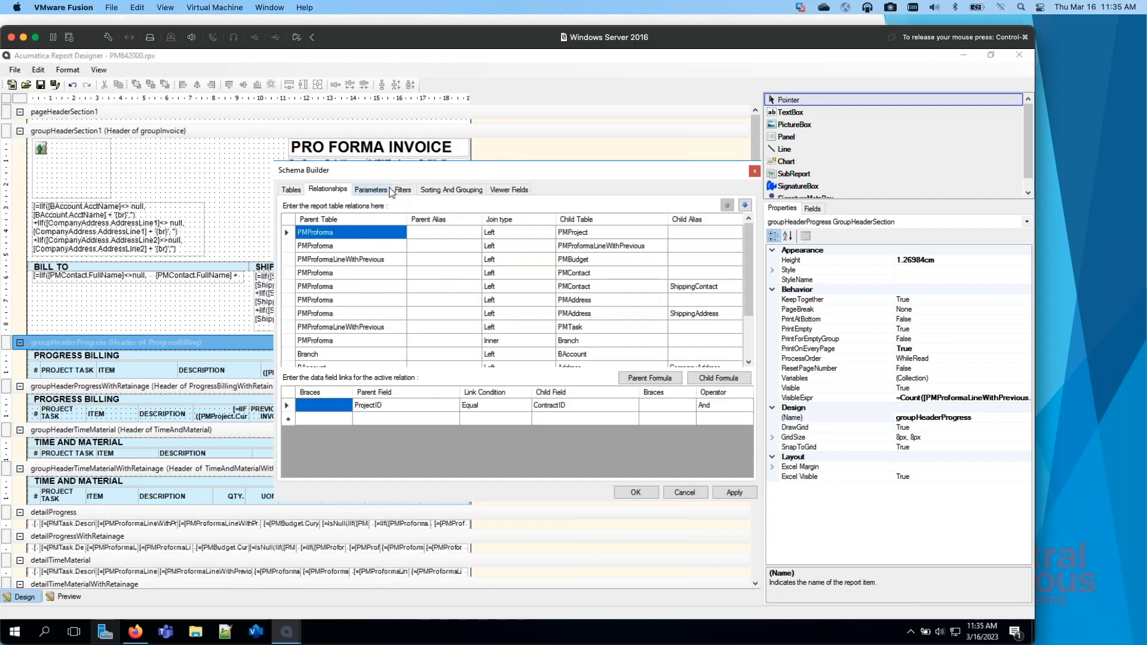
click(377, 191)
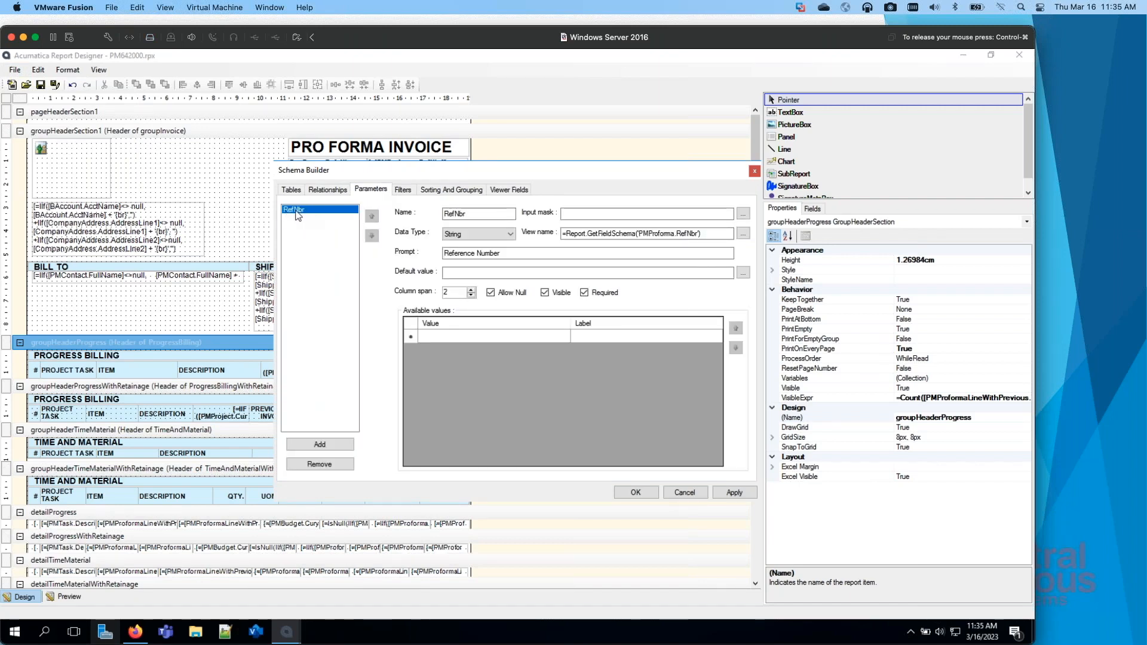
click(457, 256)
Step: Examine the schema's filter conditions and the operator choices for the PMProforma.RefNbr filter, then close the Schema Builder without saving
click(402, 190)
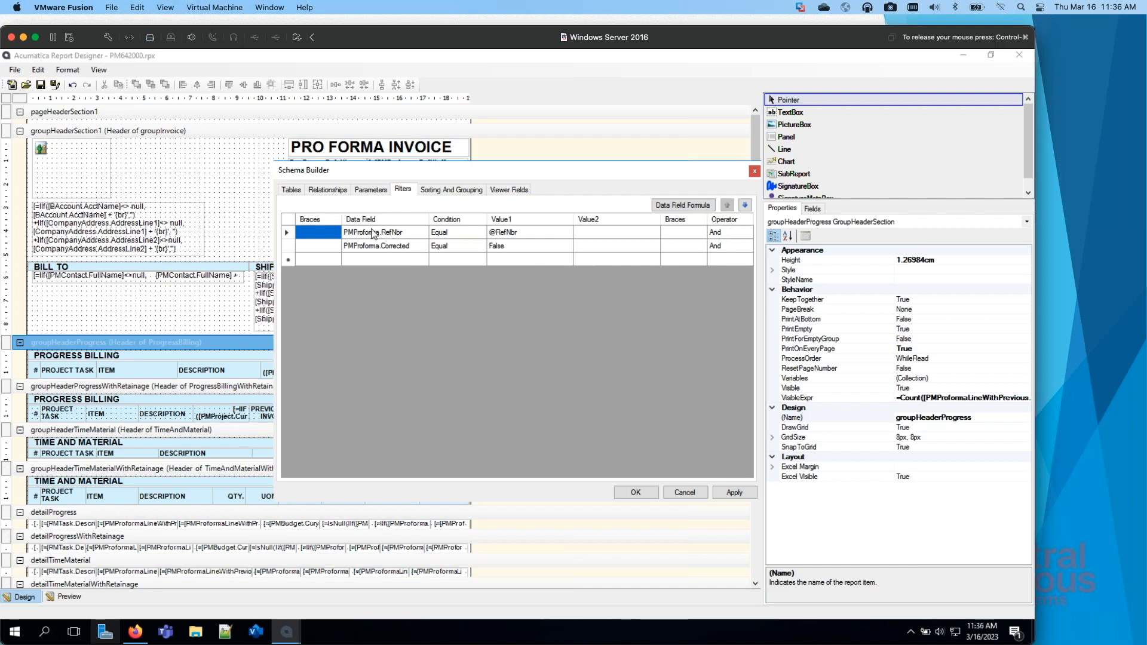
click(730, 232)
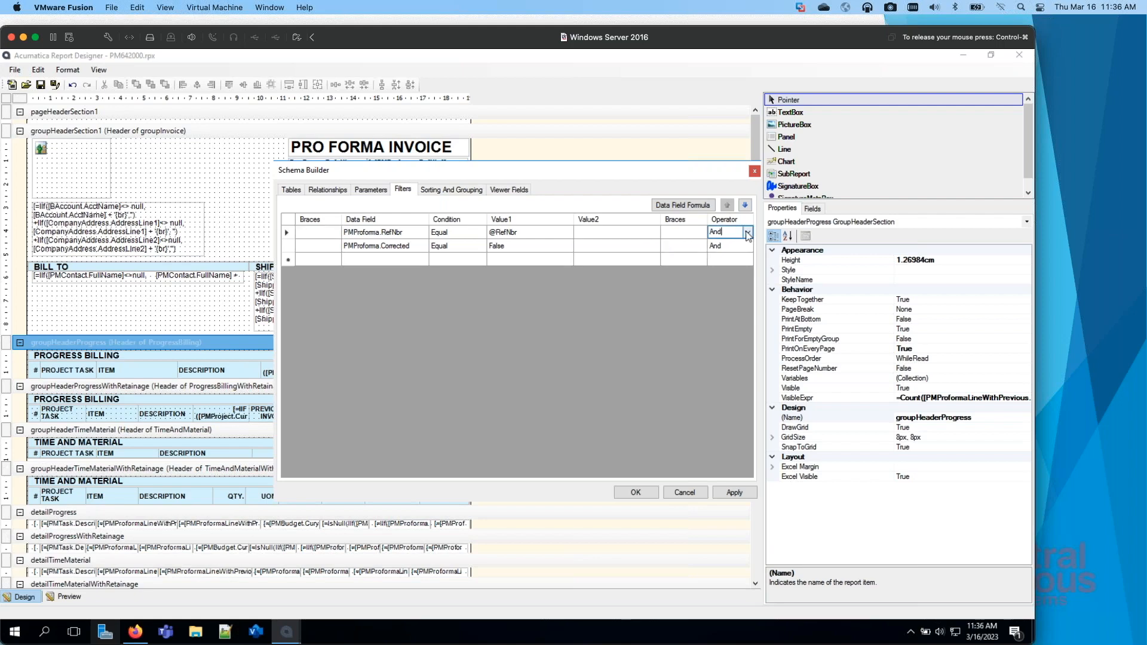
click(747, 233)
click(703, 183)
click(685, 492)
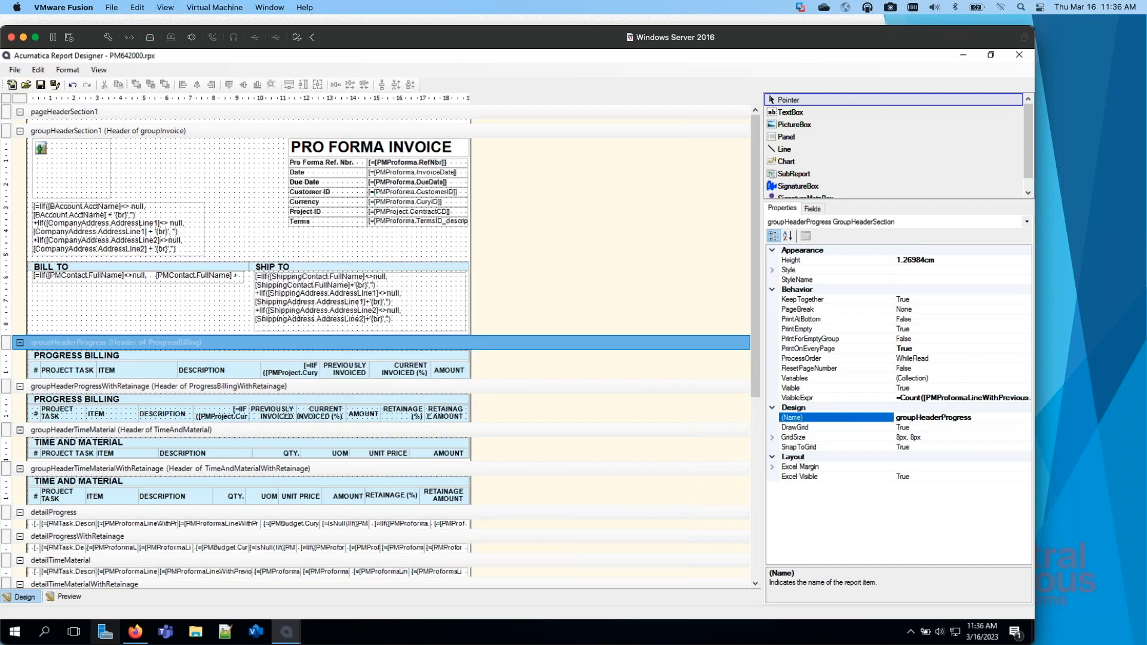
Step: Switch to Firefox and open the CNS Project Quote printed form from the Projects workspace
key(super+Tab)
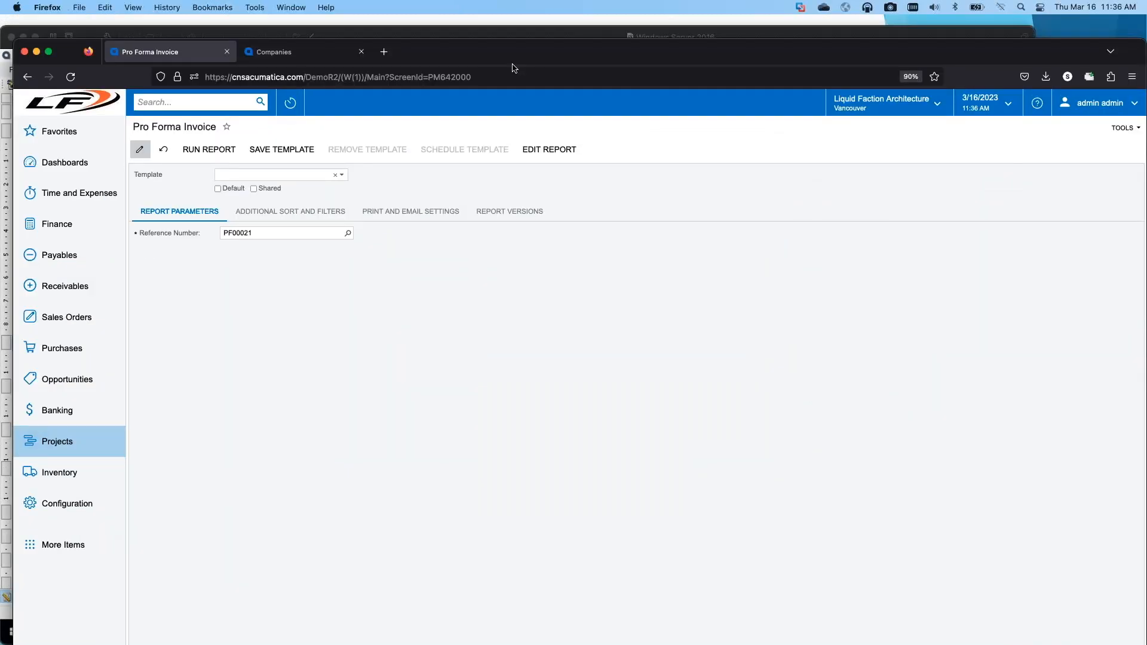
drag(511, 58, 474, 39)
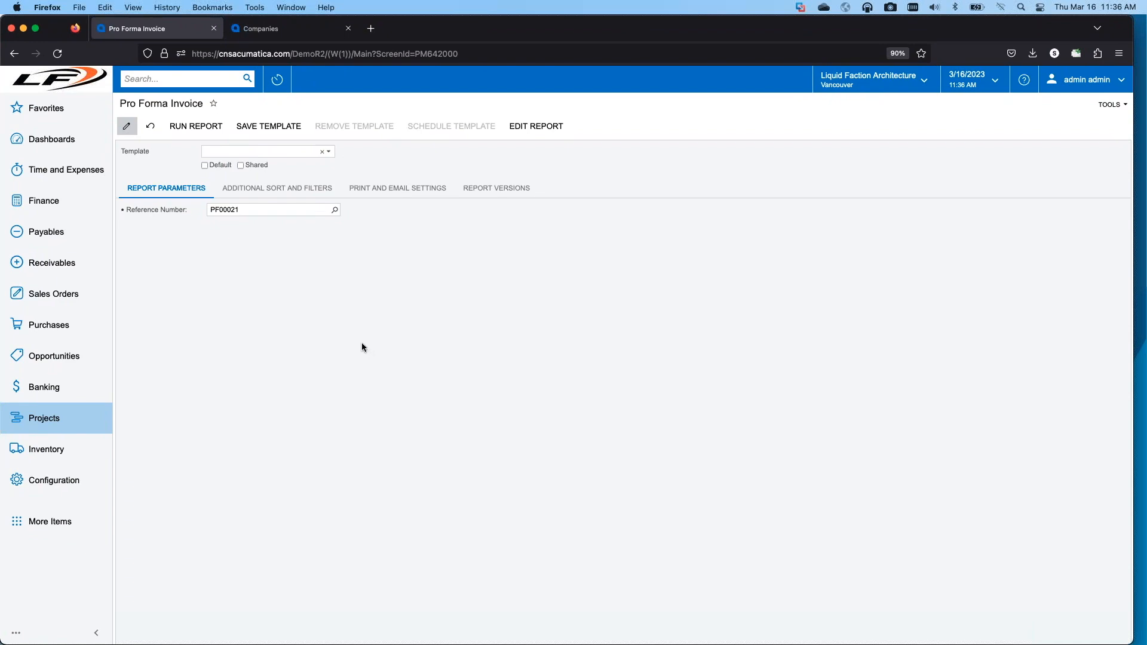
click(63, 420)
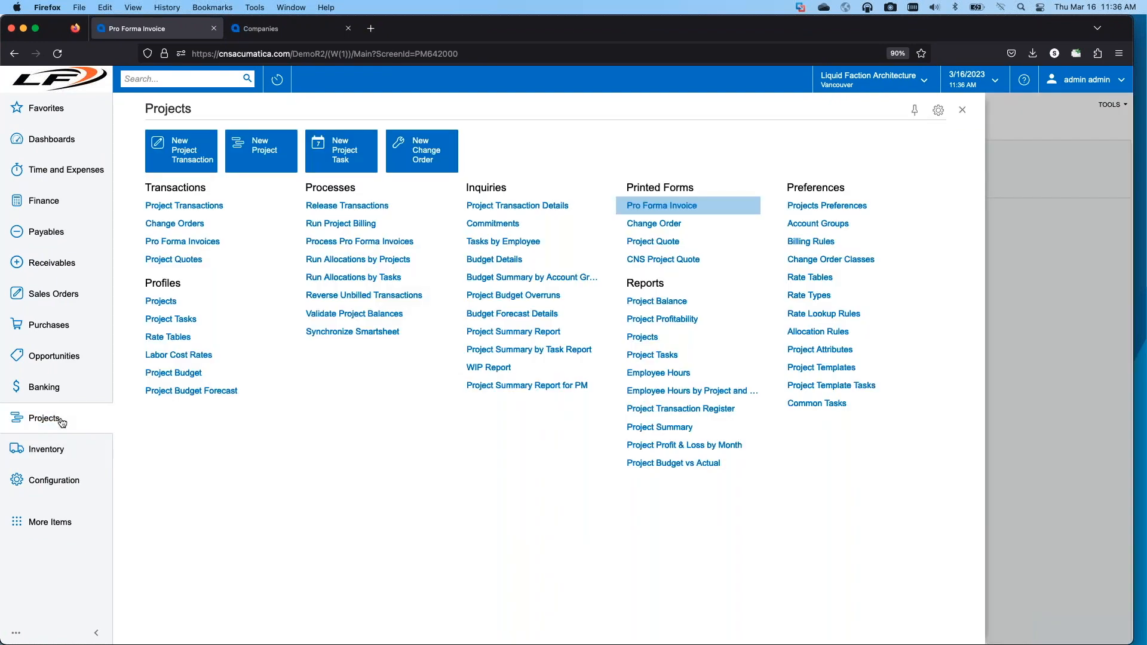
click(640, 261)
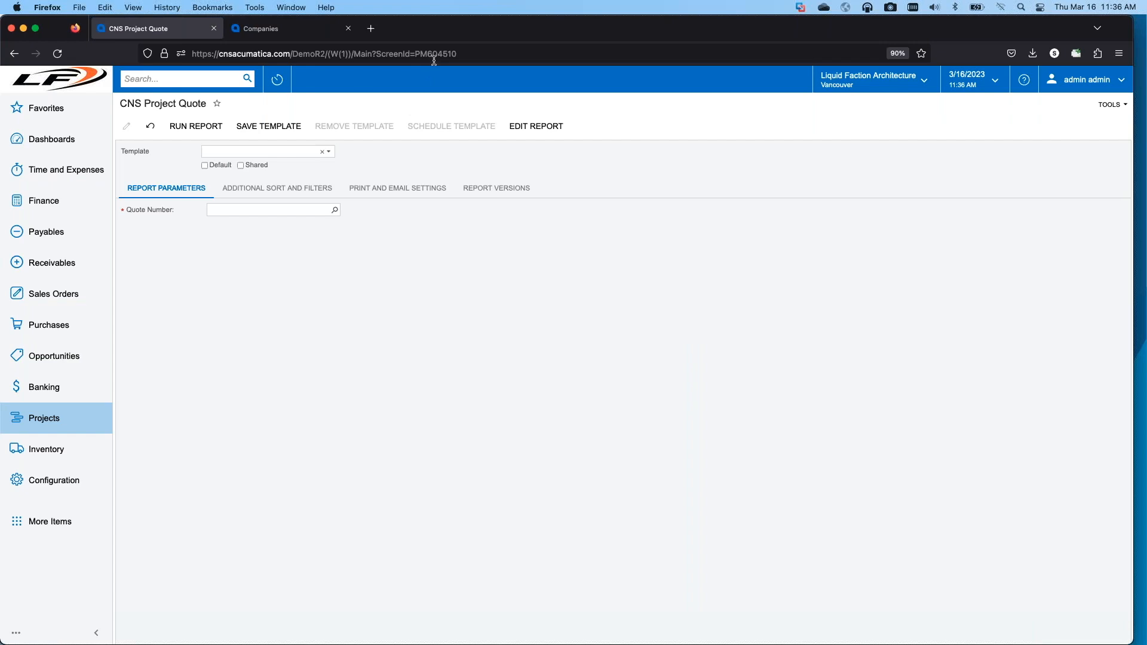
drag(545, 28, 582, 2)
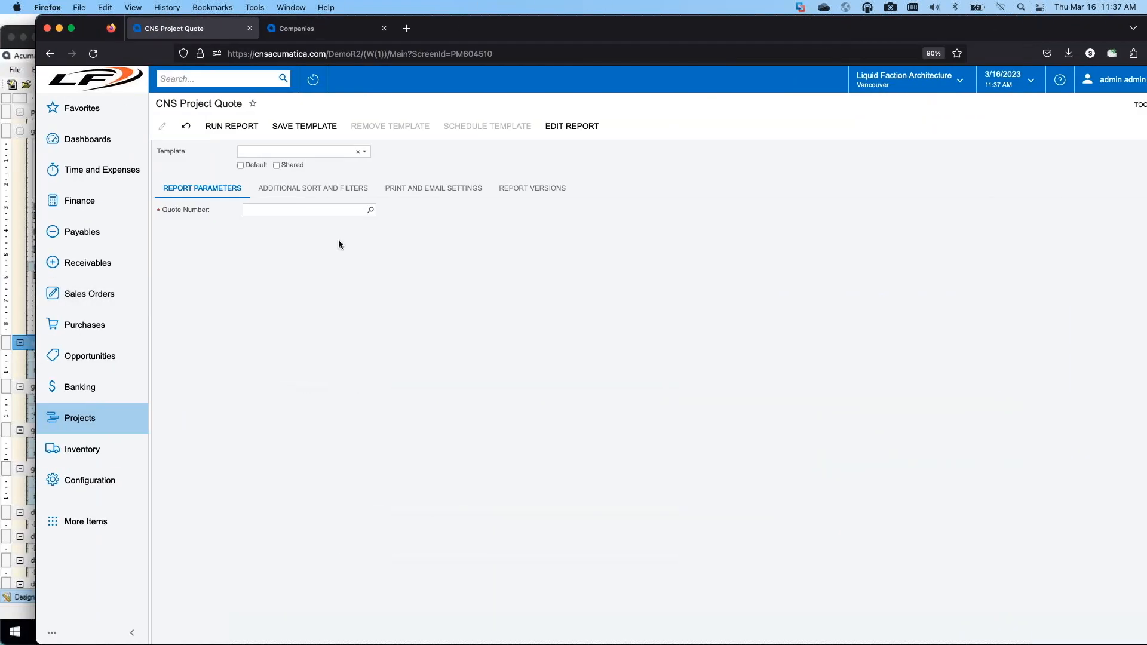
Step: Select the draft quote described as "test" as the Quote Number, run the report, and look over its first page
click(371, 210)
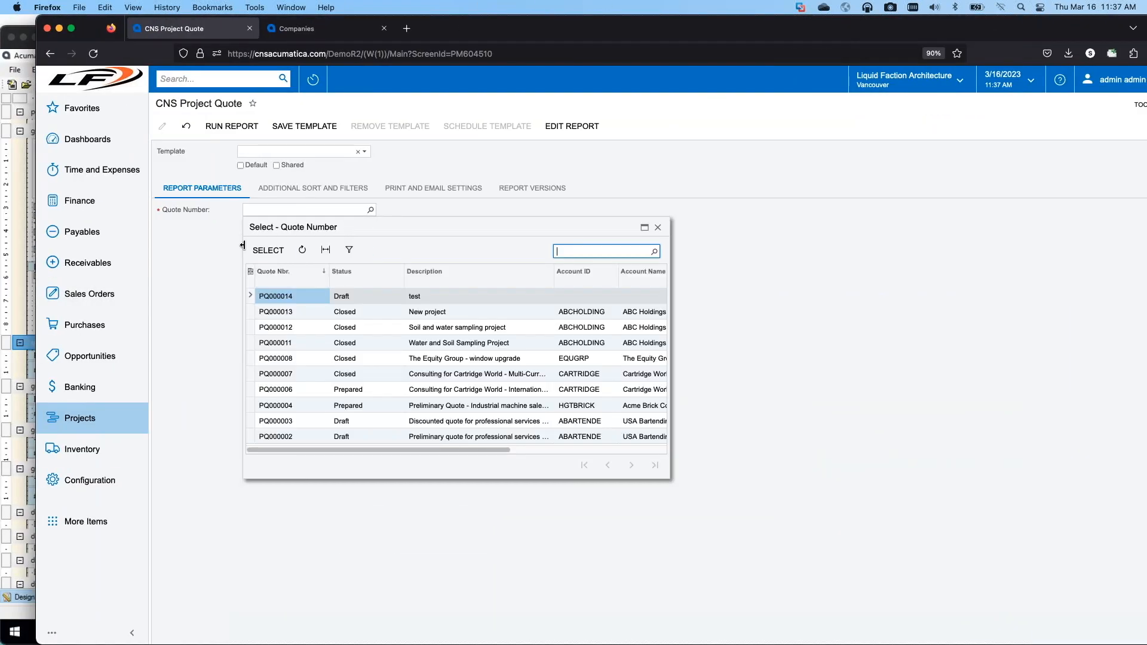
double_click(284, 297)
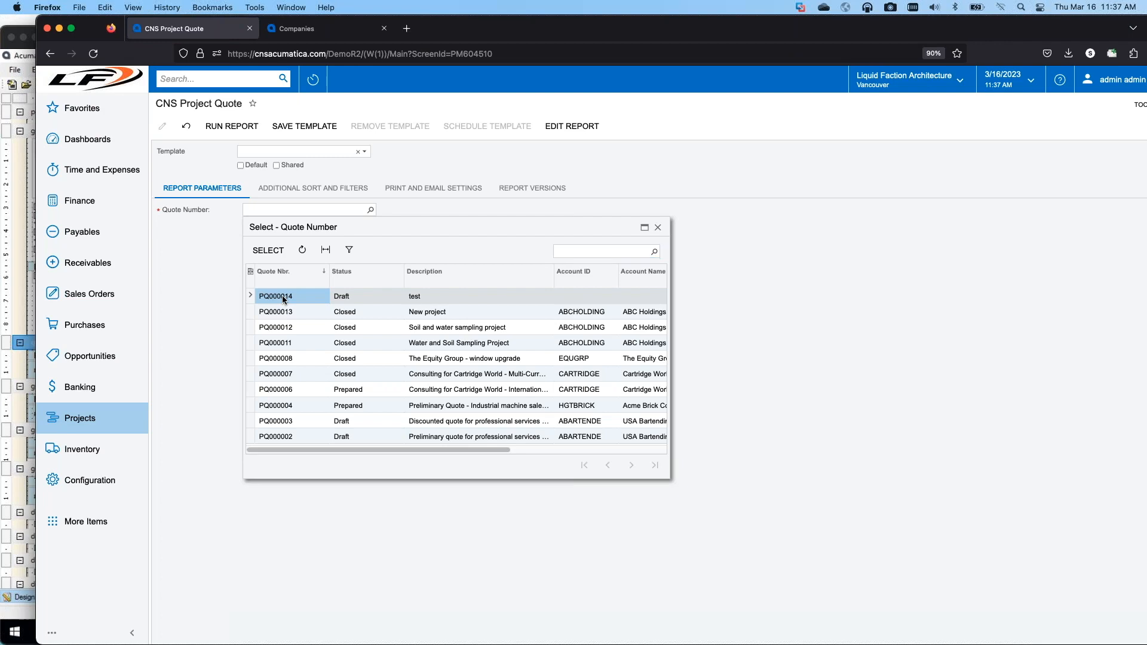
click(260, 127)
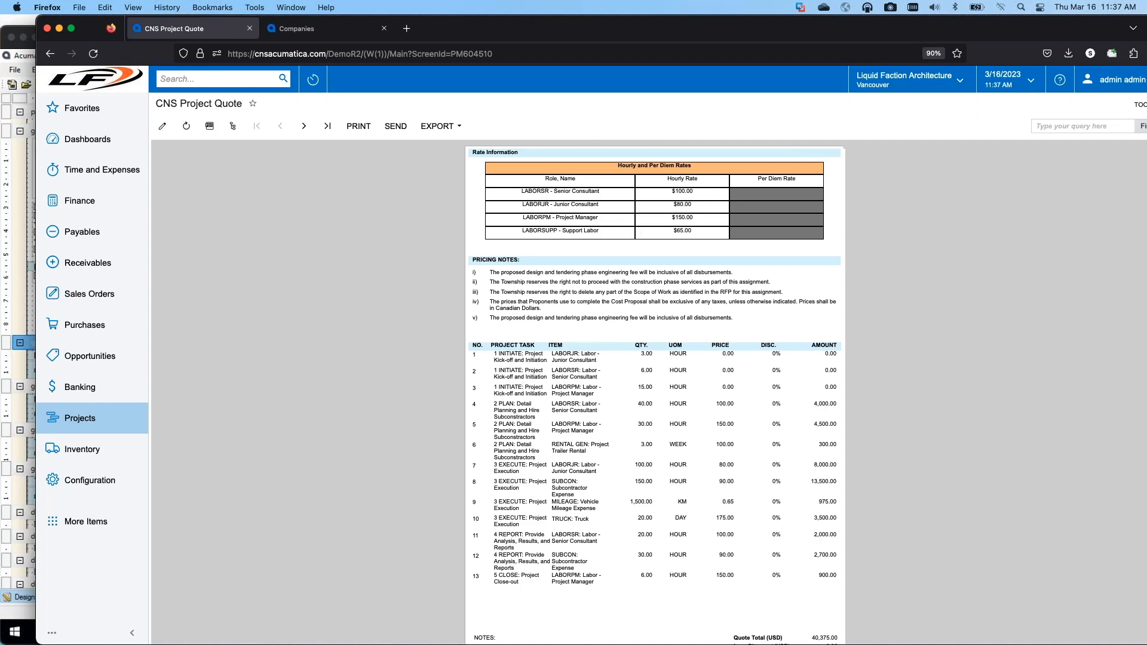
scroll(629, 519, down, 1)
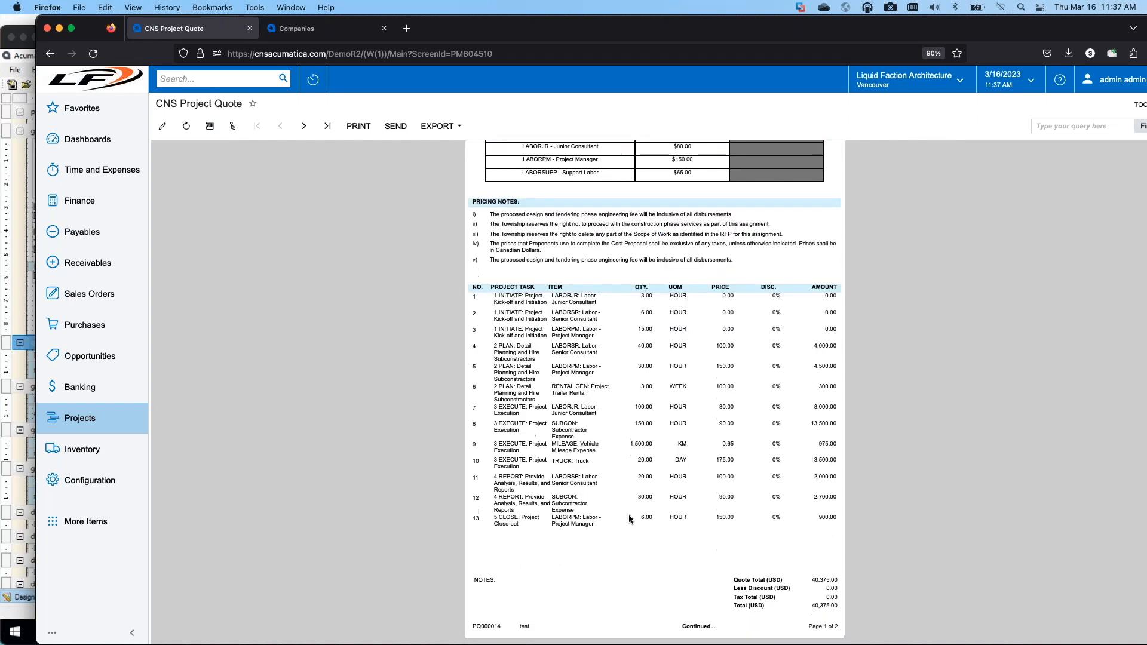
scroll(629, 519, up, 1)
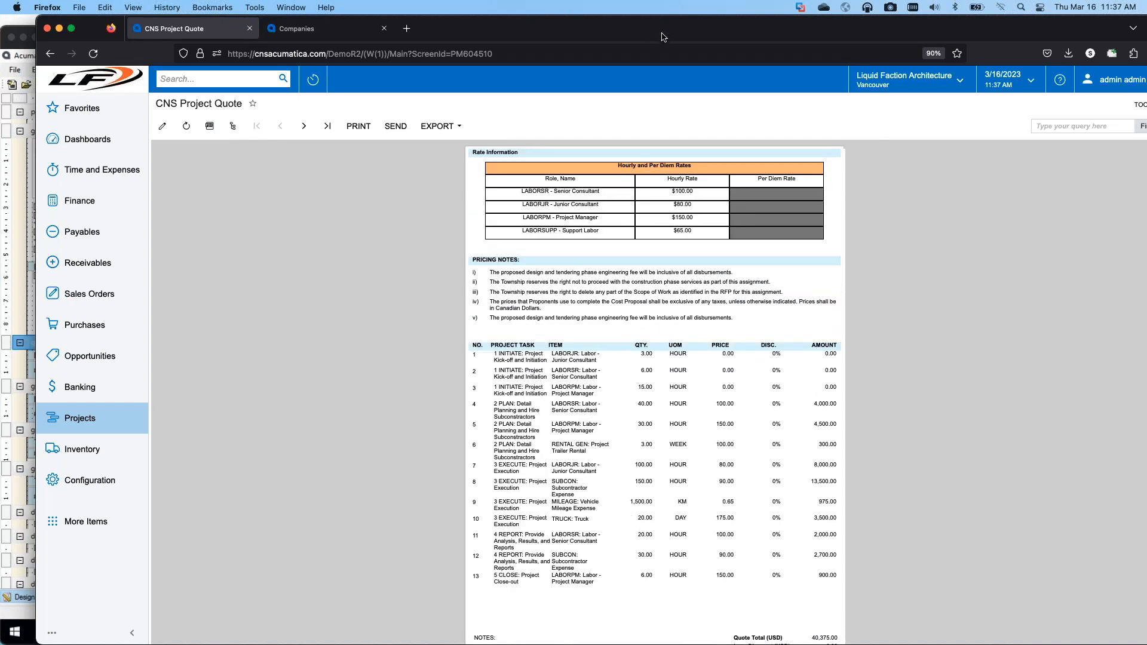
Step: Switch to Report Designer and open report PM604510 from the server, discarding the unsaved changes to the current report
drag(699, 33, 0, 53)
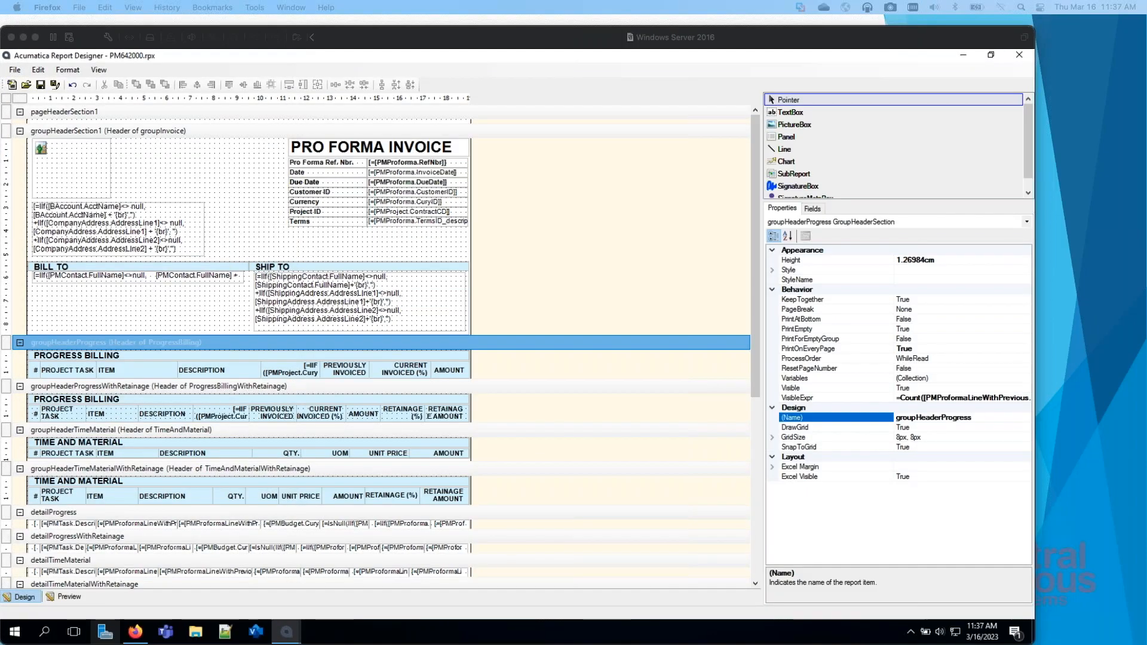
click(15, 70)
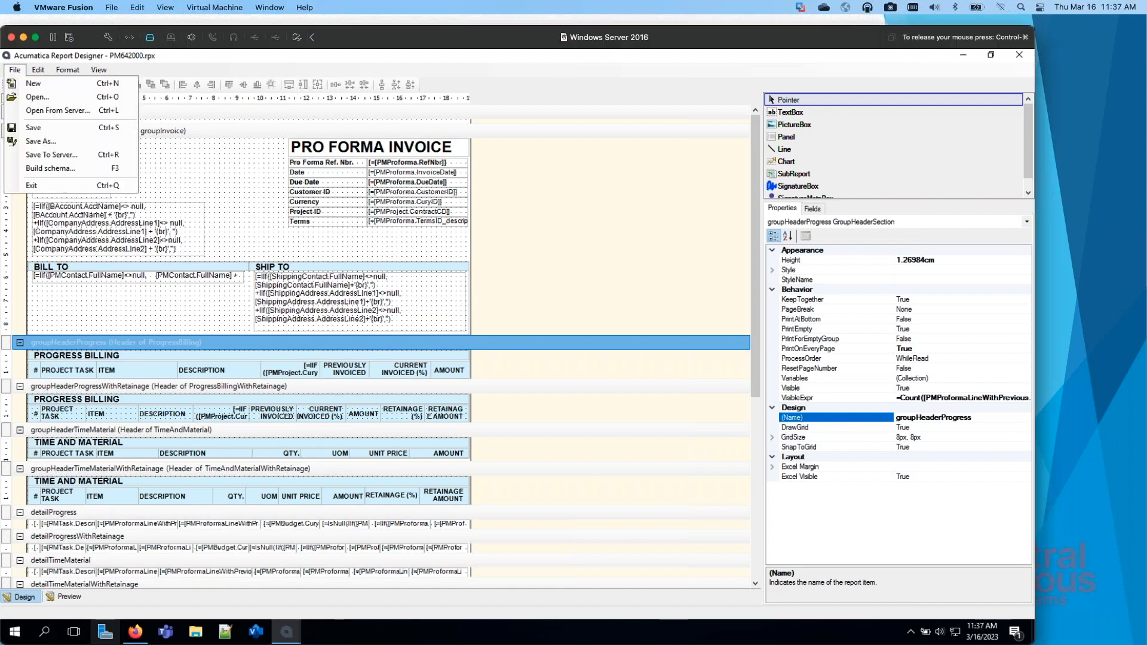
click(79, 111)
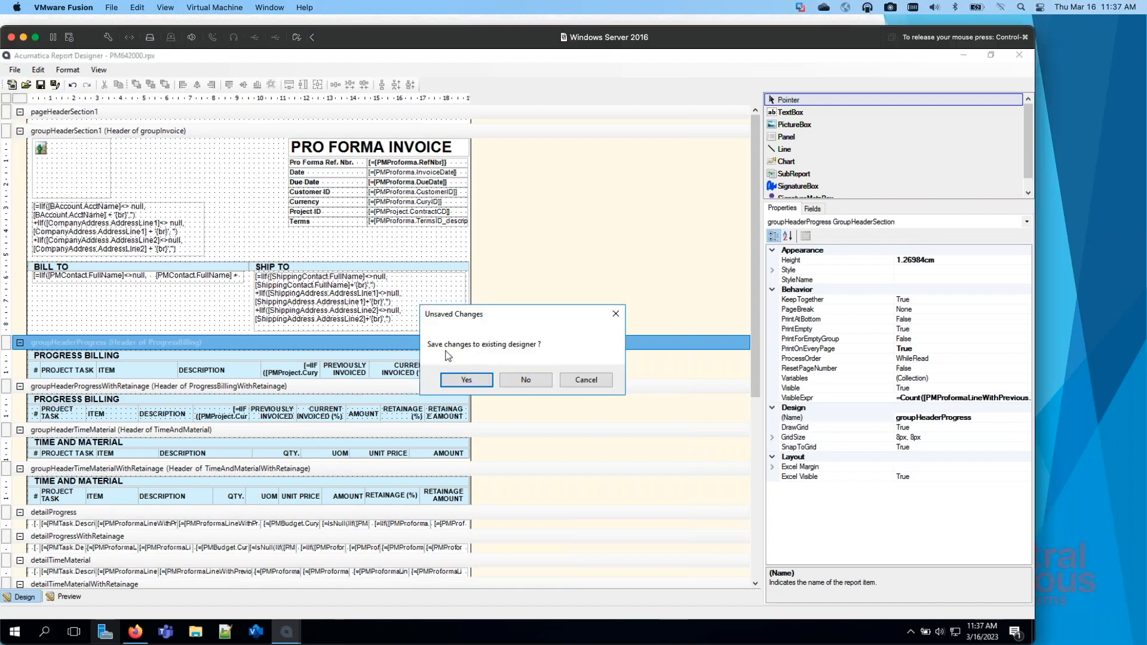
click(526, 382)
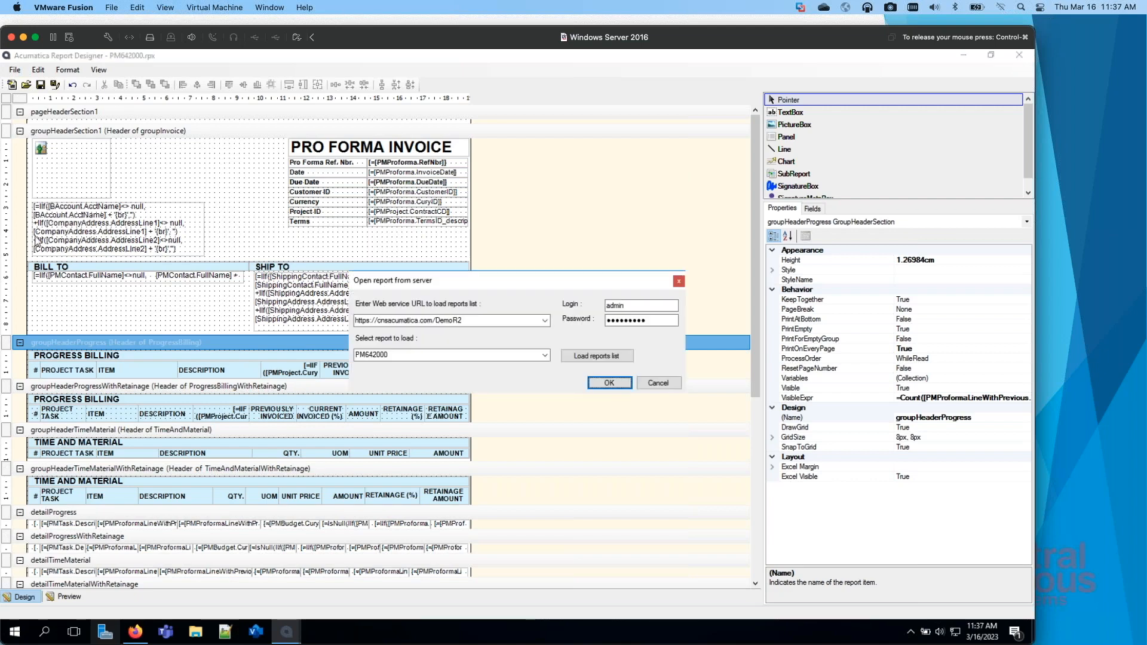
click(405, 356)
click(405, 355)
double_click(392, 356)
click(386, 357)
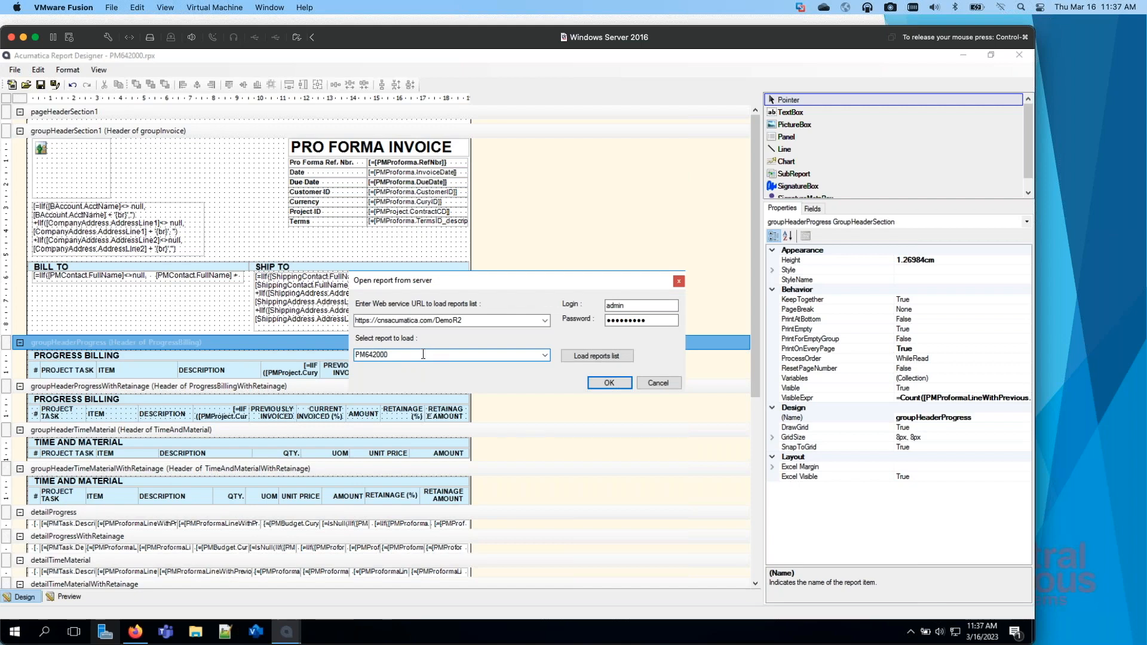
drag(404, 355, 371, 355)
text(0451)
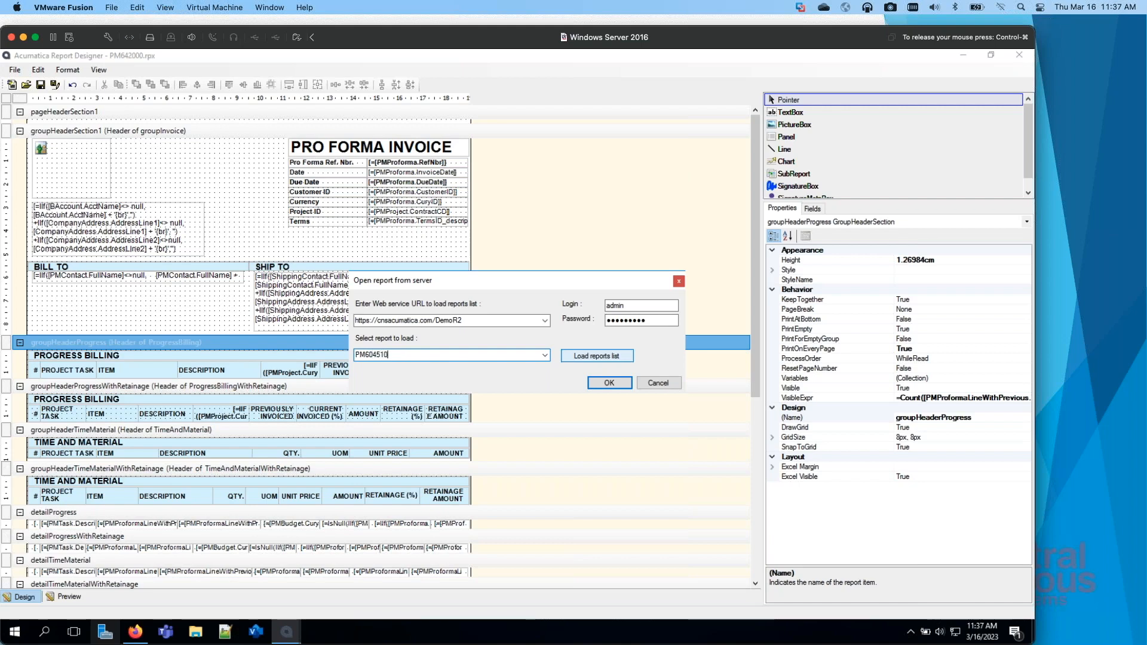
click(609, 383)
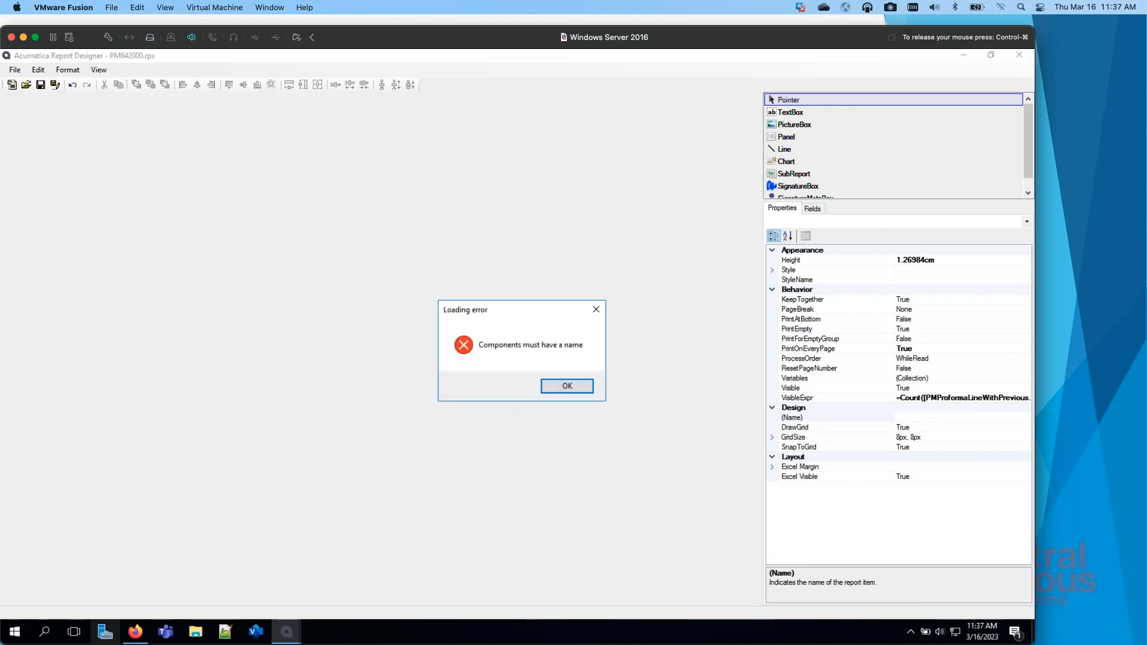
click(553, 386)
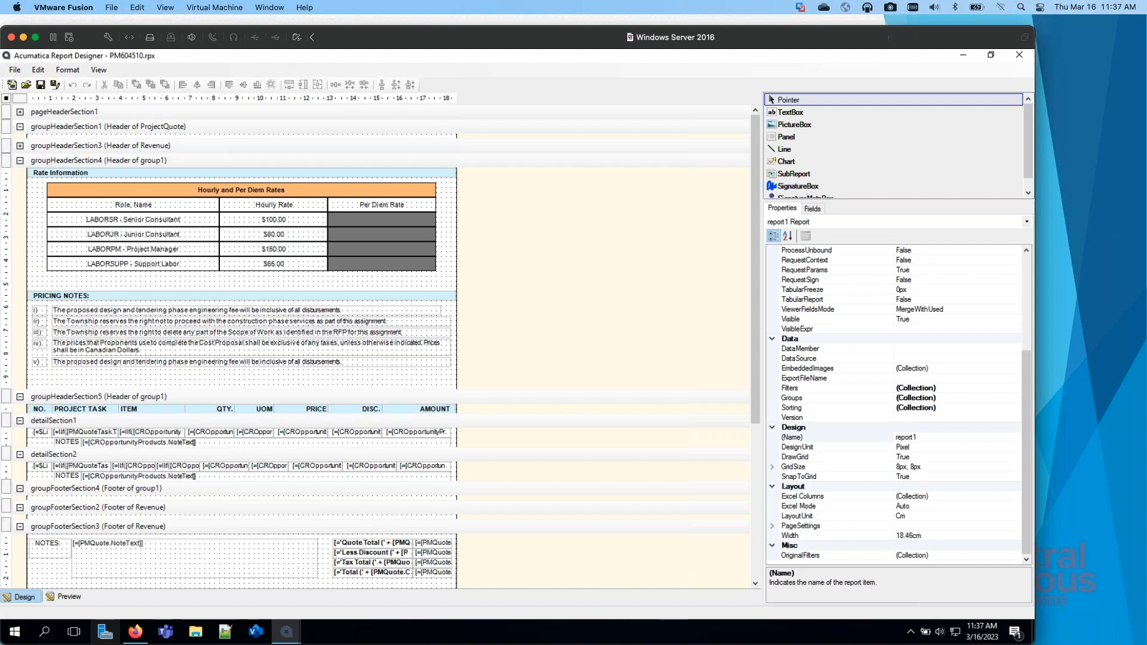
Step: Open the report's Groups collection and examine the Revenue group's grouping expression without changing it
drag(461, 58, 0, 52)
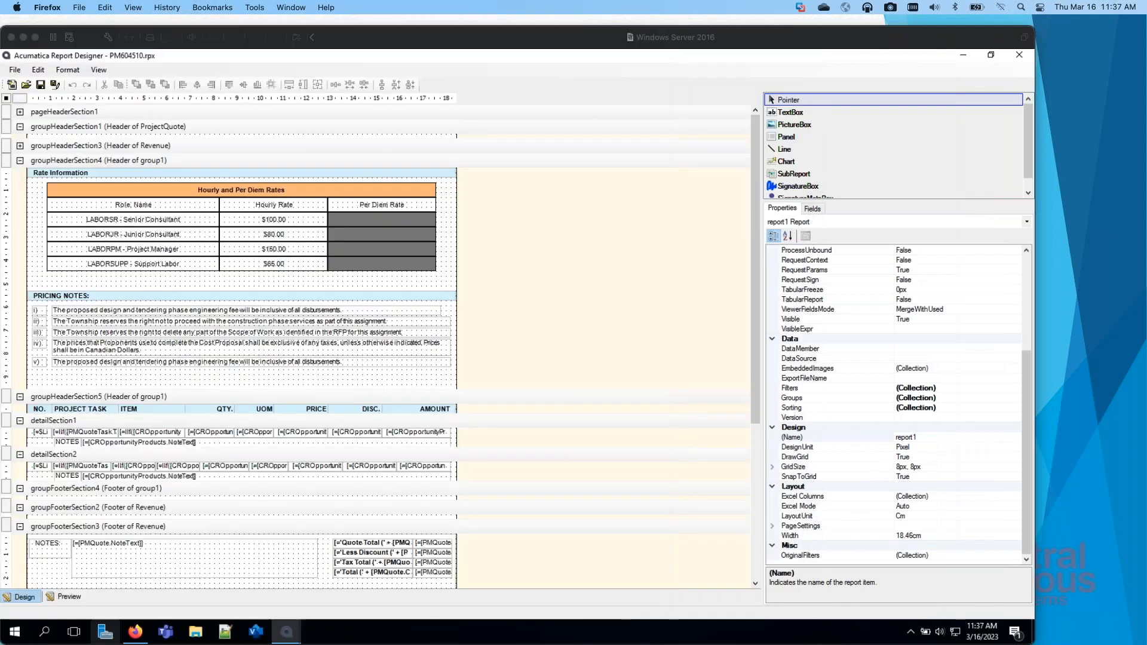
click(548, 240)
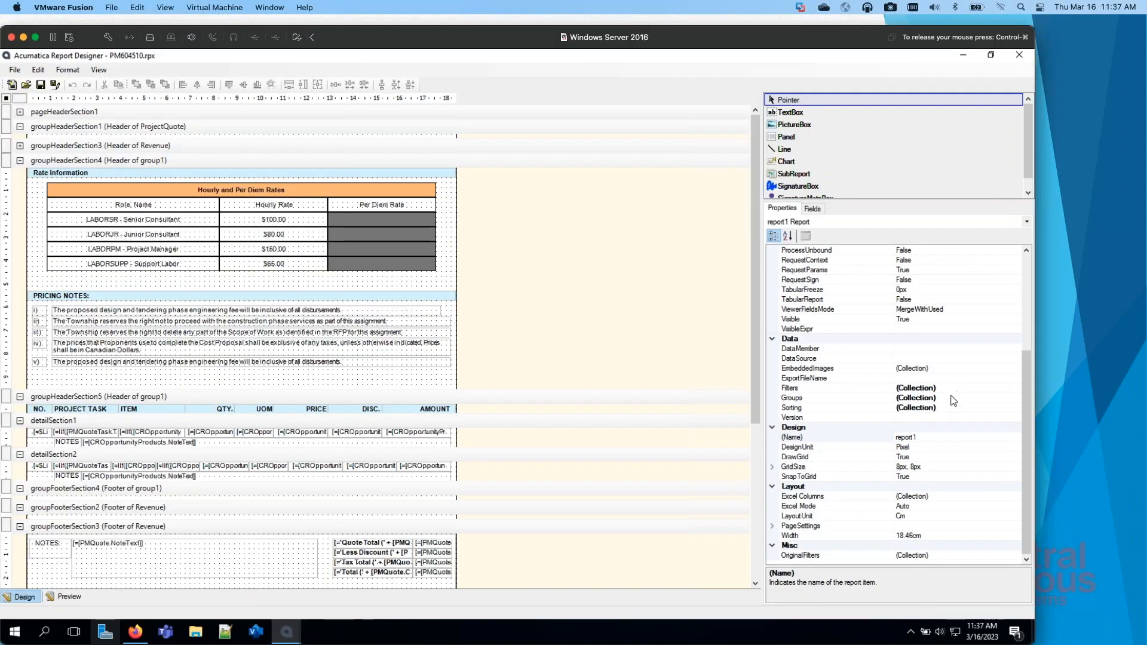
click(989, 398)
click(1016, 399)
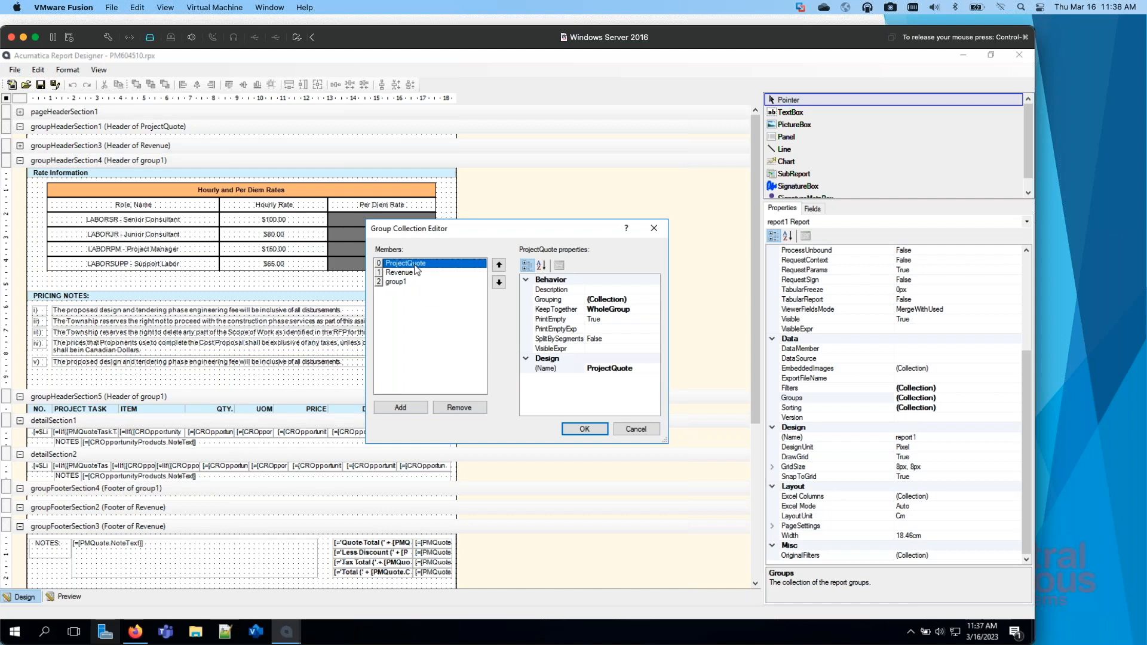
click(410, 274)
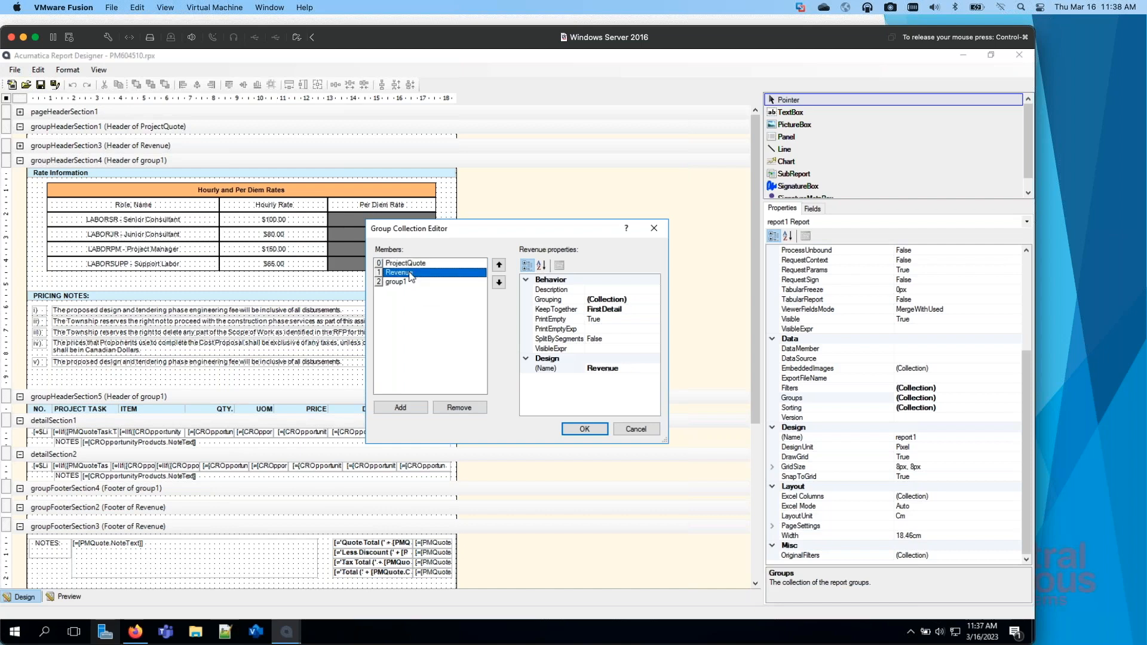
click(630, 300)
click(655, 300)
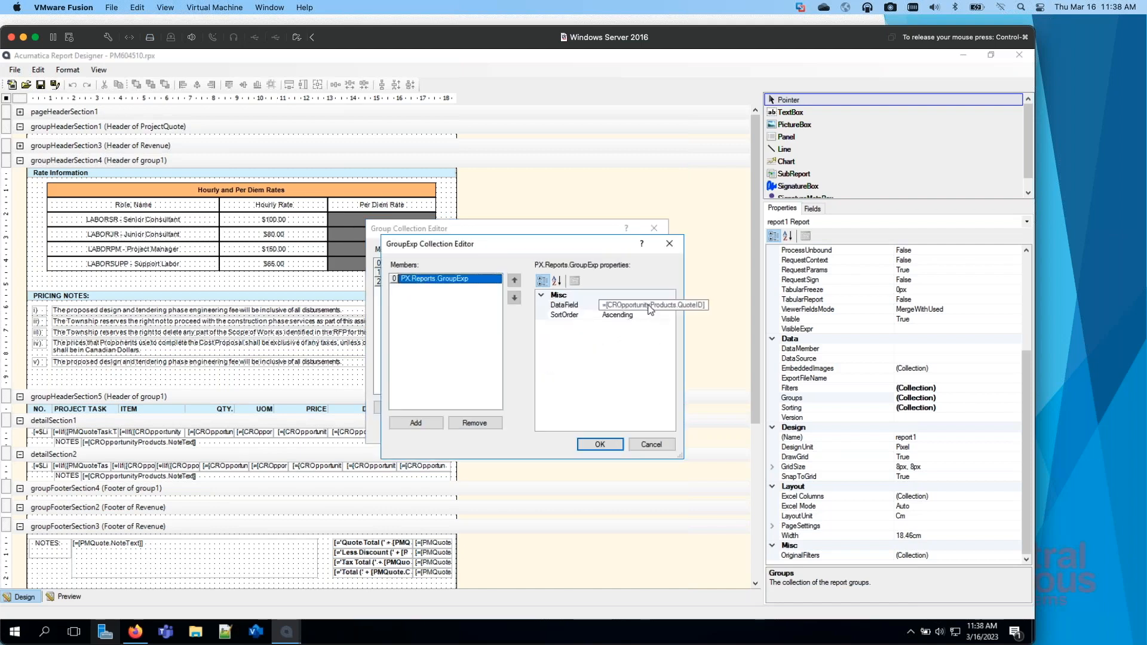
click(656, 445)
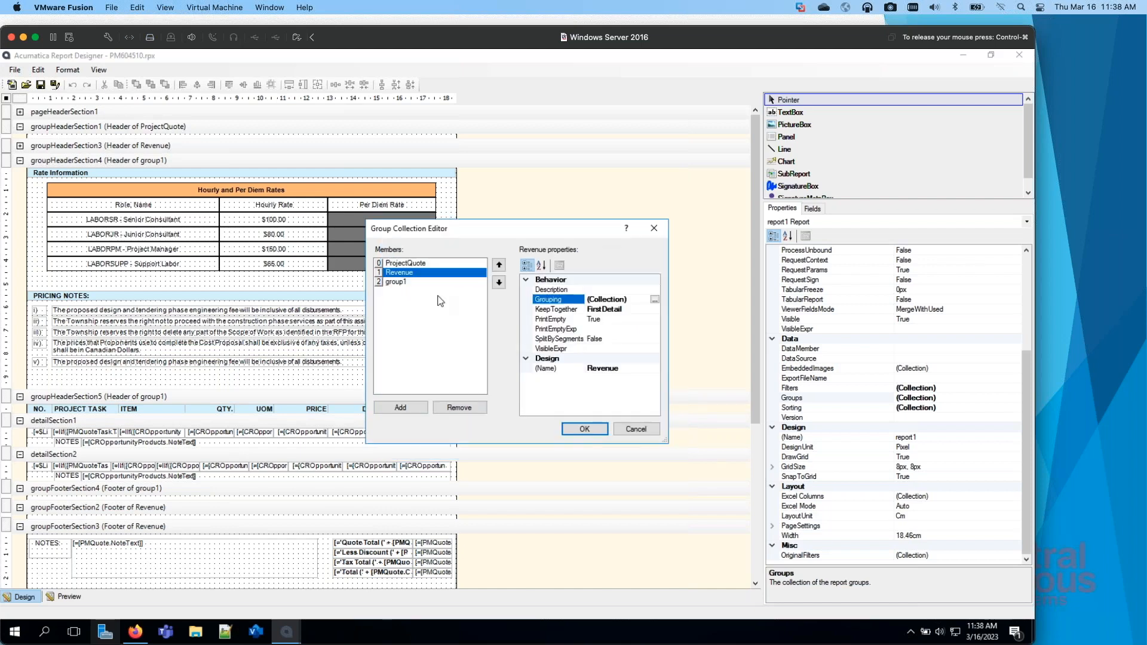
Step: Examine the grouping expressions of group1, then close the Group Collection Editor
click(406, 282)
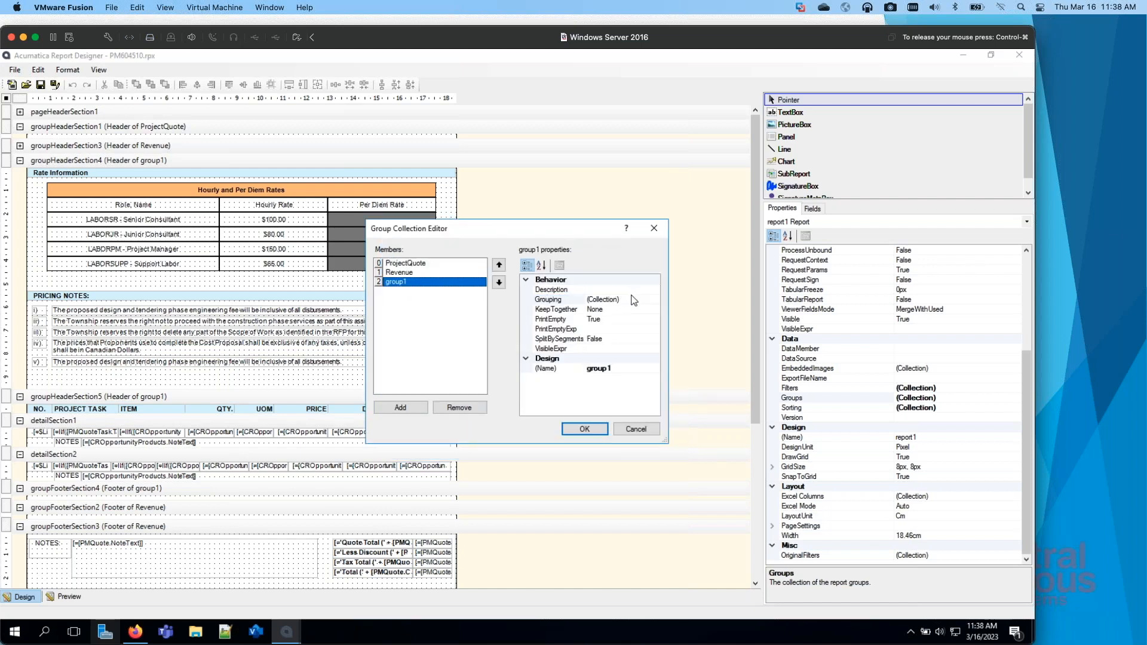
click(634, 300)
click(655, 300)
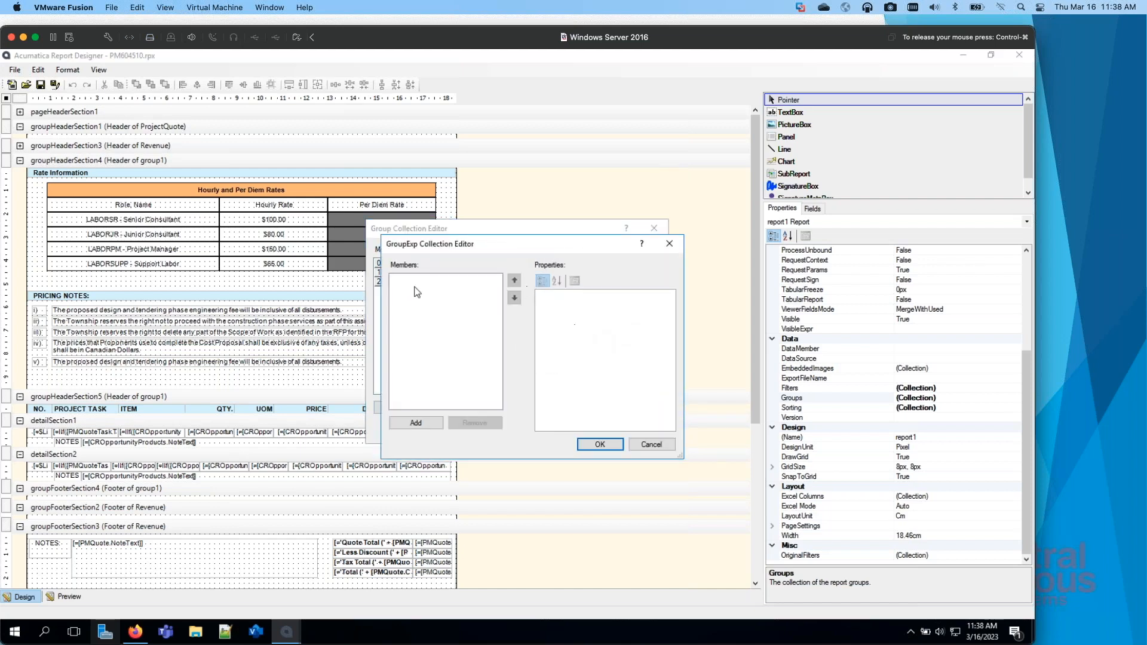
click(652, 445)
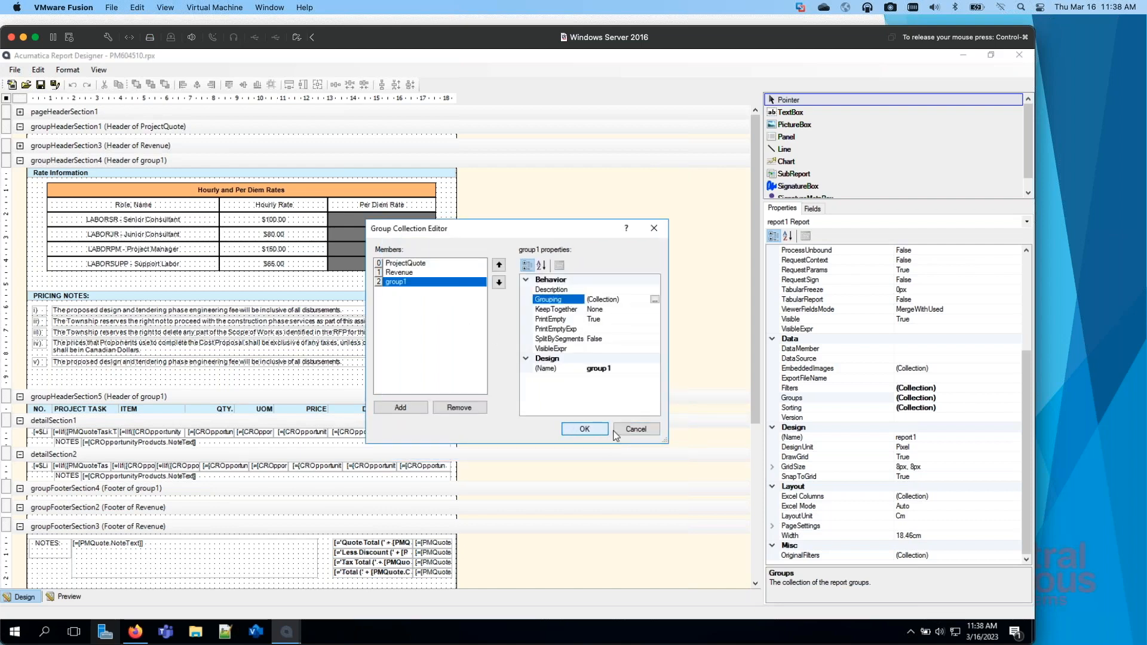
click(584, 430)
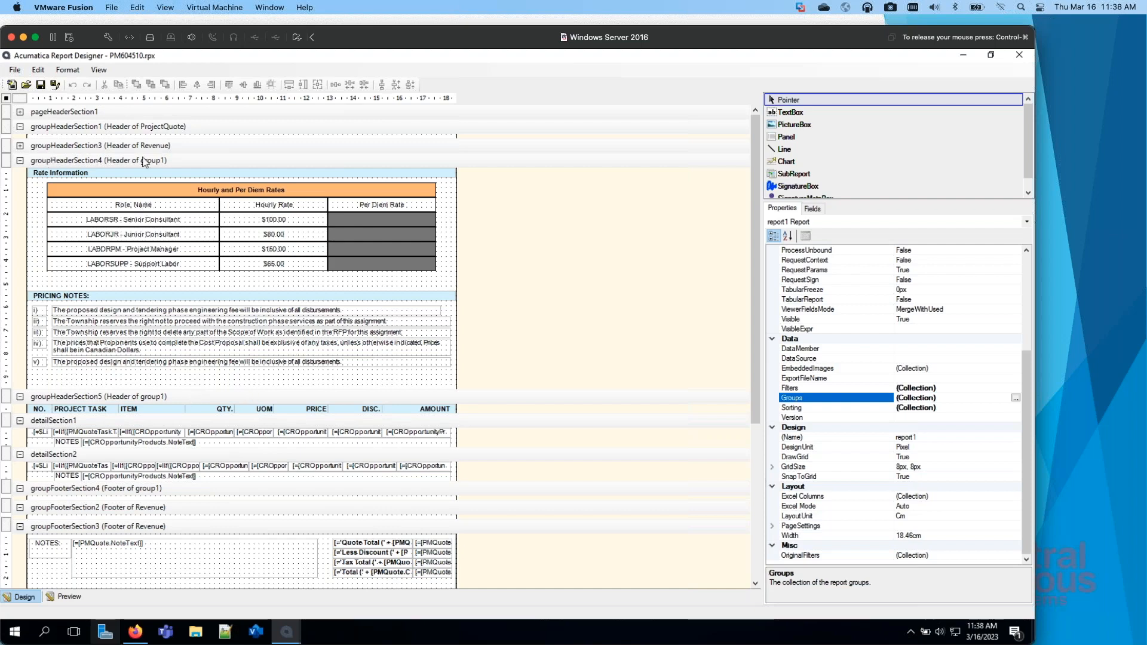
Step: Inspect the properties of groupHeaderSection4, then expand groupHeaderSection3 to check its contents and visibility settings, and collapse it again
click(163, 161)
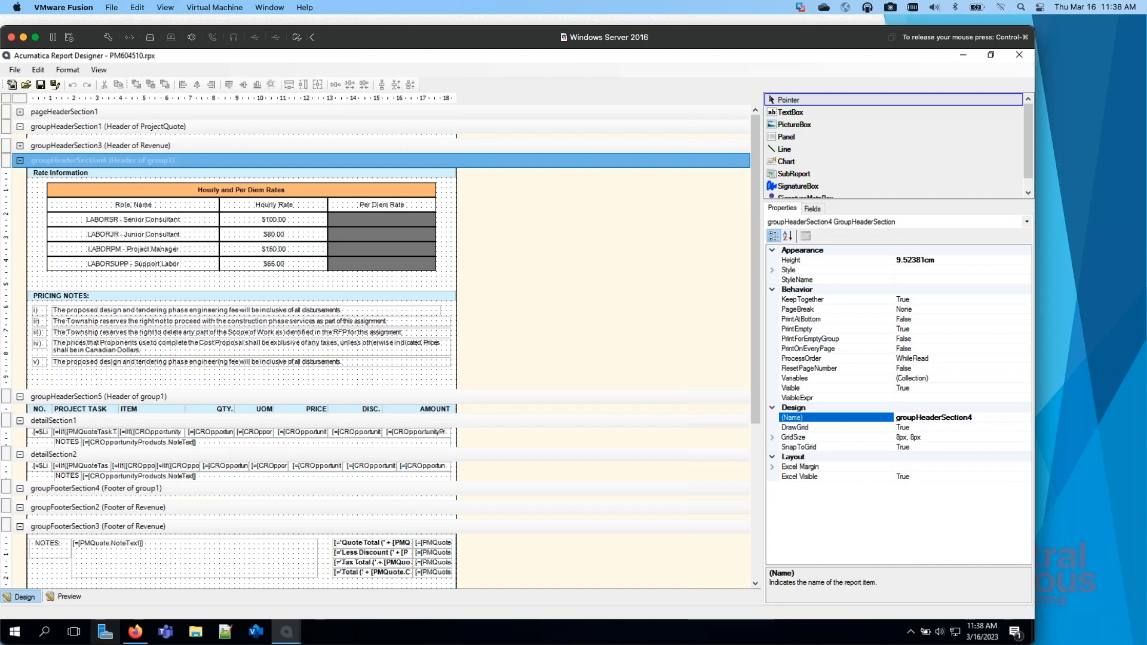
click(19, 145)
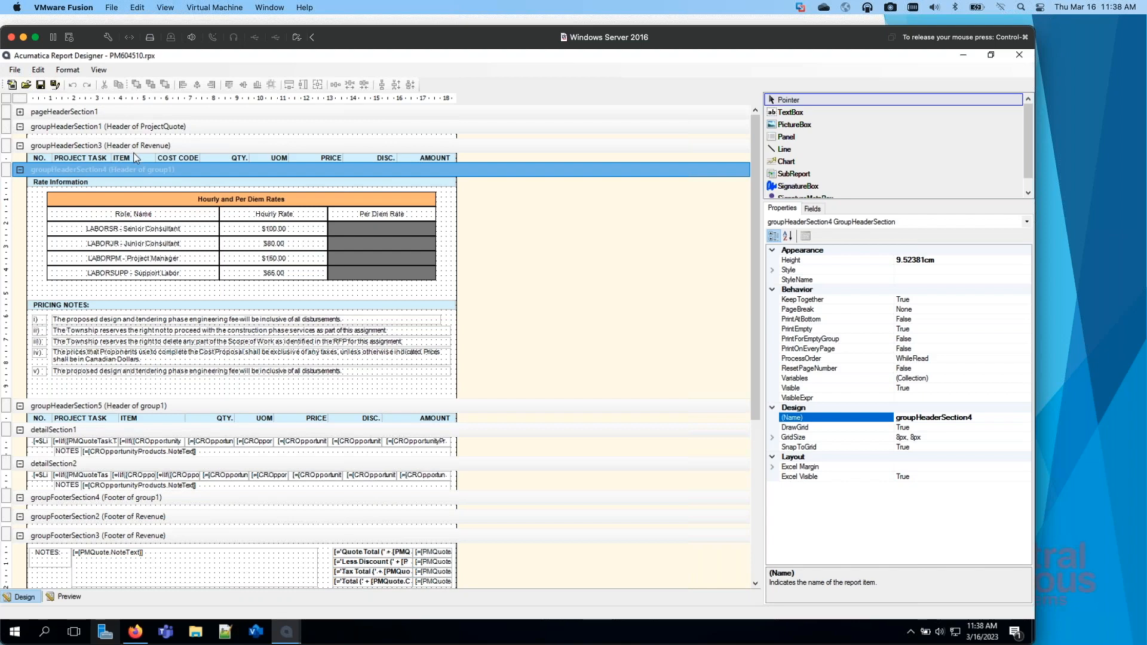
click(93, 147)
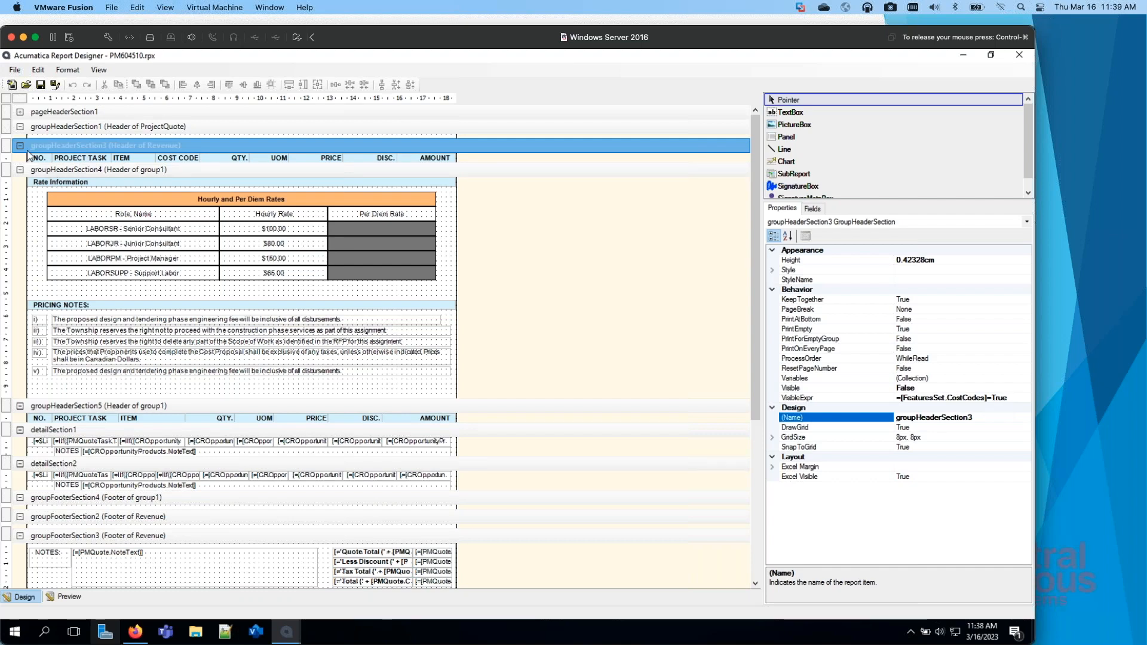
click(20, 145)
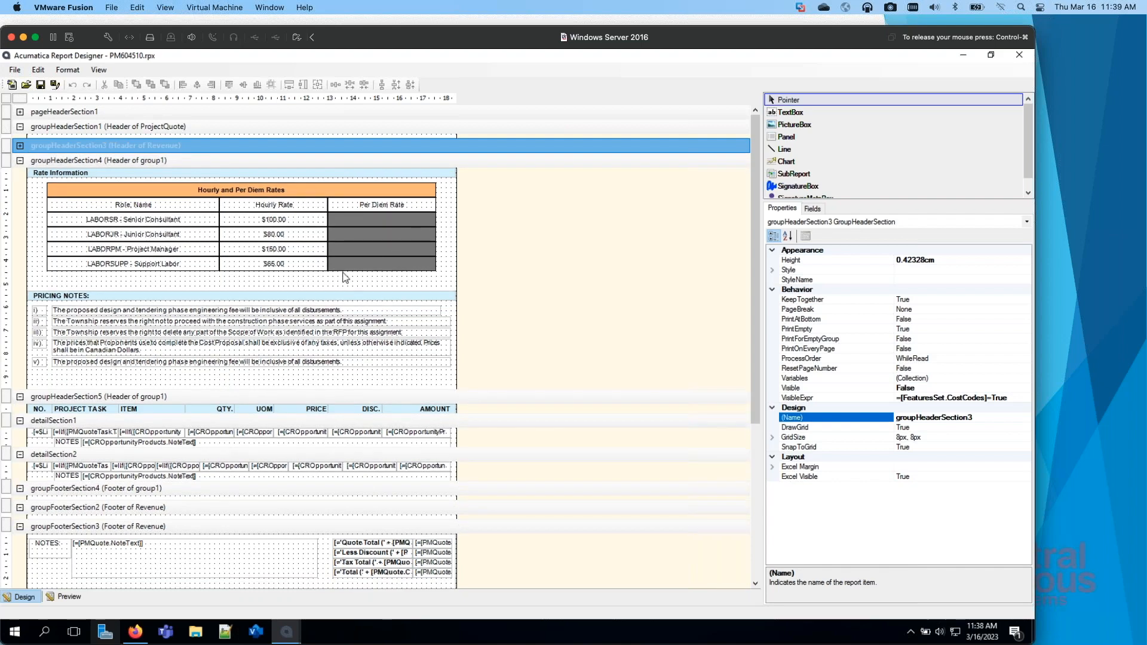
Step: Inspect the text boxes in the Hourly and Per Diem Rates table and the fifth pricing note in groupHeaderSection4
click(133, 219)
click(258, 222)
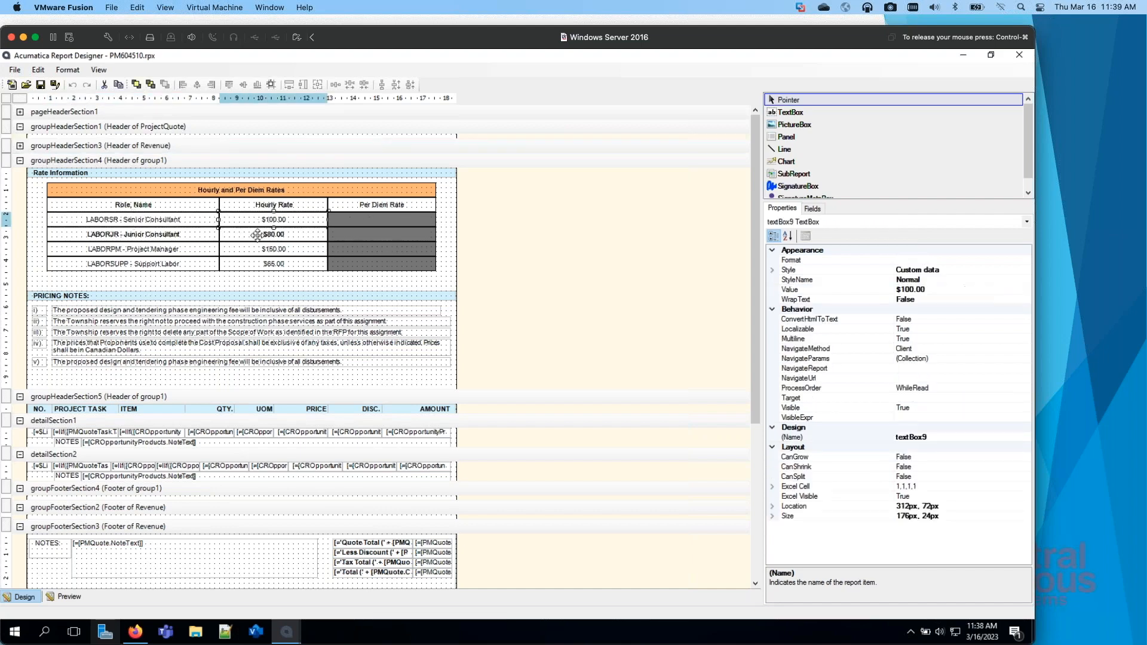
click(258, 235)
click(262, 251)
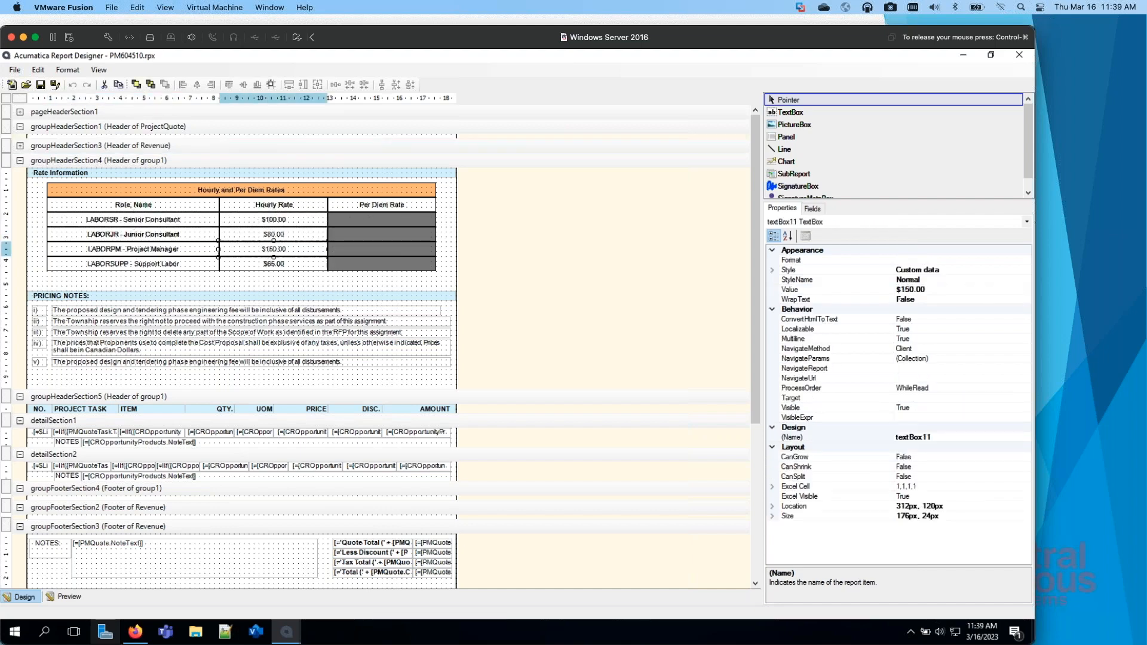
click(261, 263)
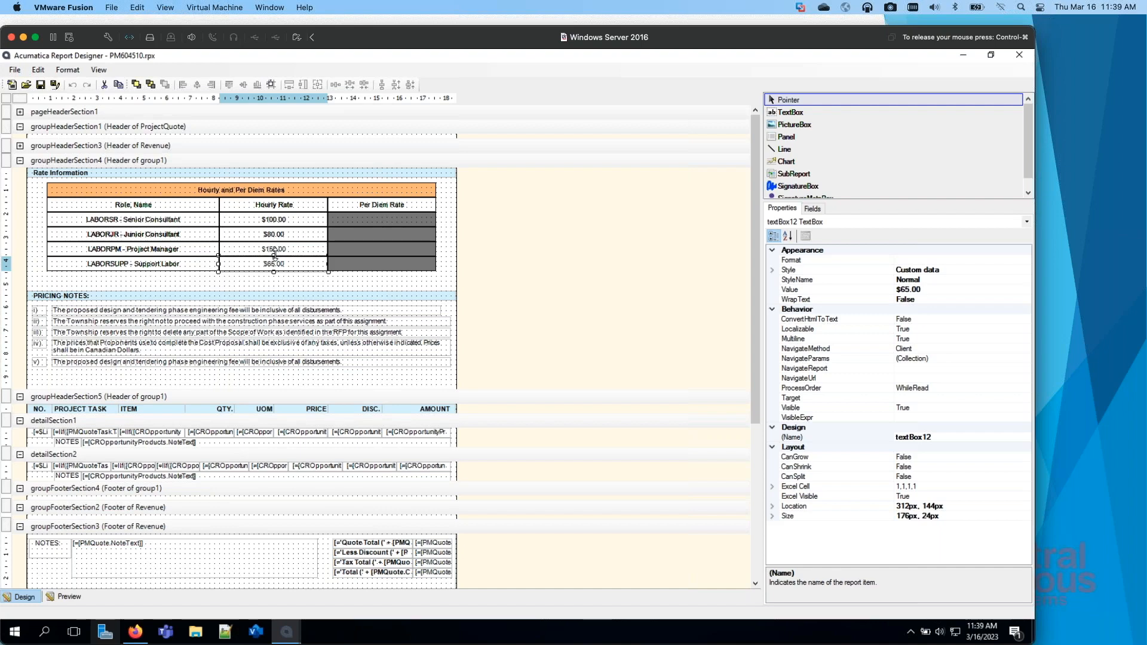
click(188, 361)
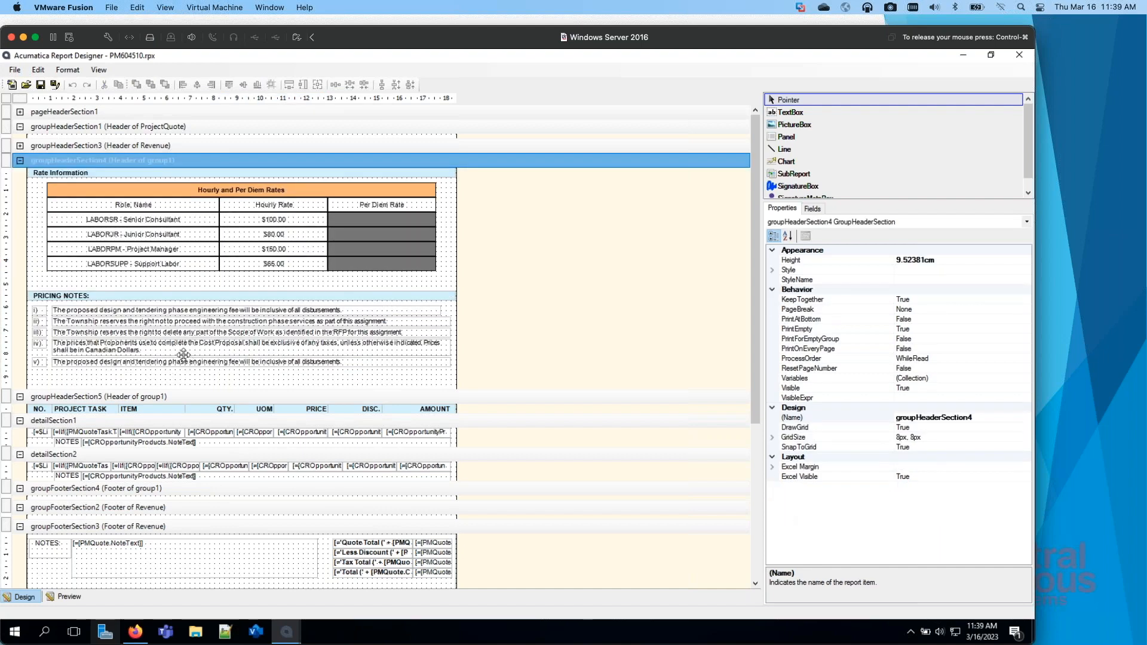
click(206, 363)
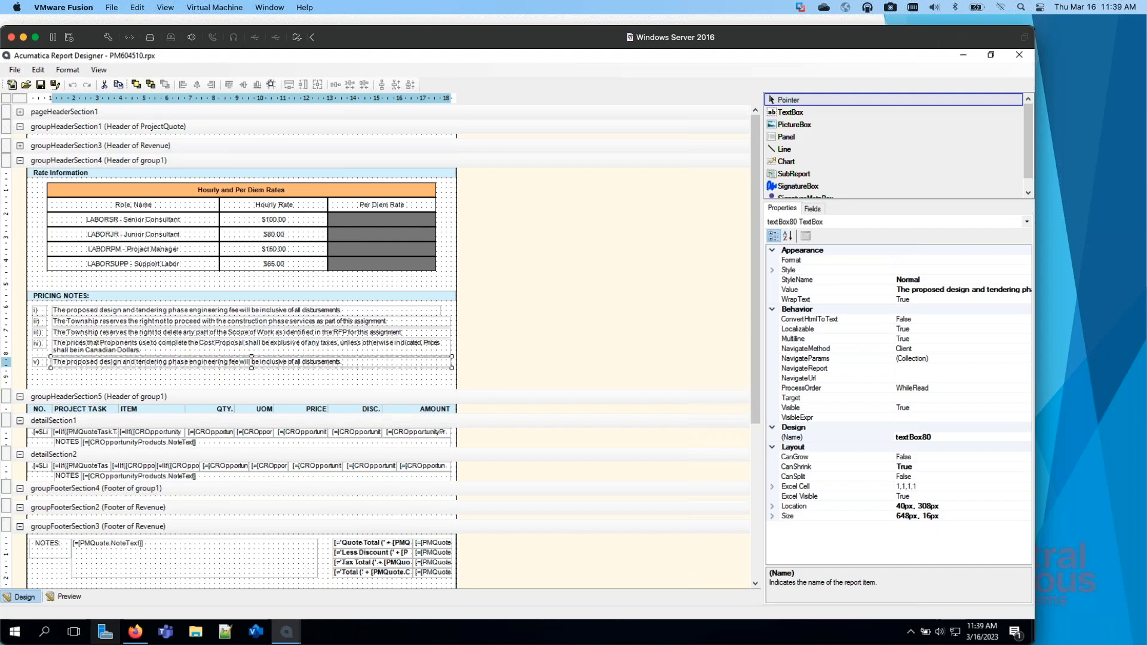
Step: Compare the layout with the web CNS Project Quote in Firefox, and return to the detail sections in Report Designer
key(super+Tab)
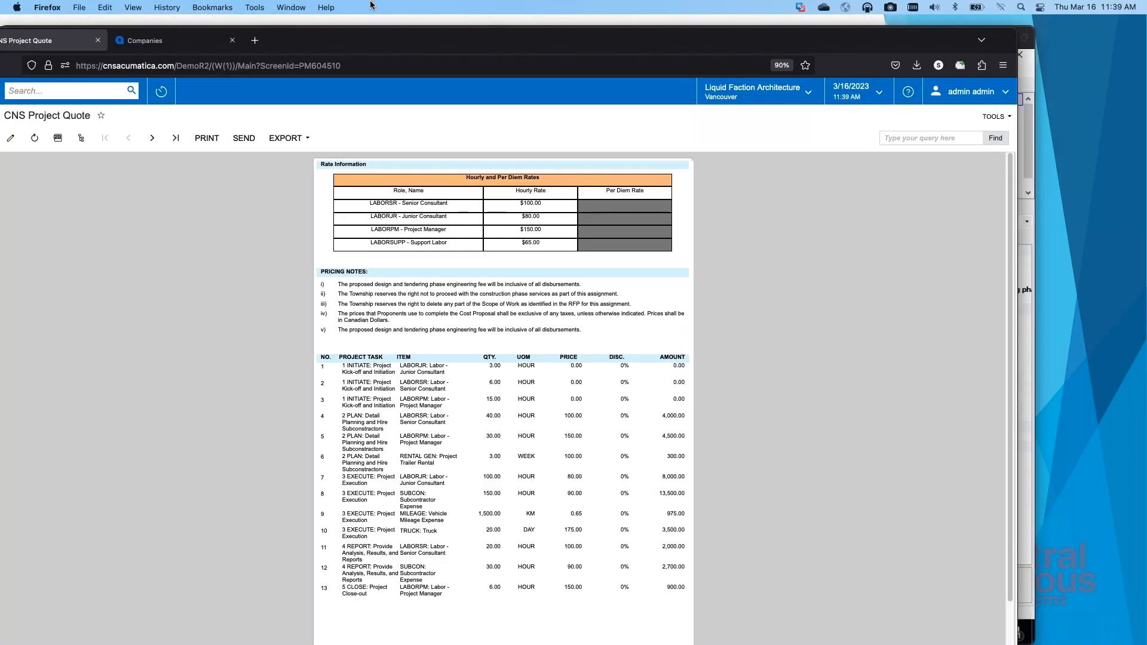
key(super+Tab)
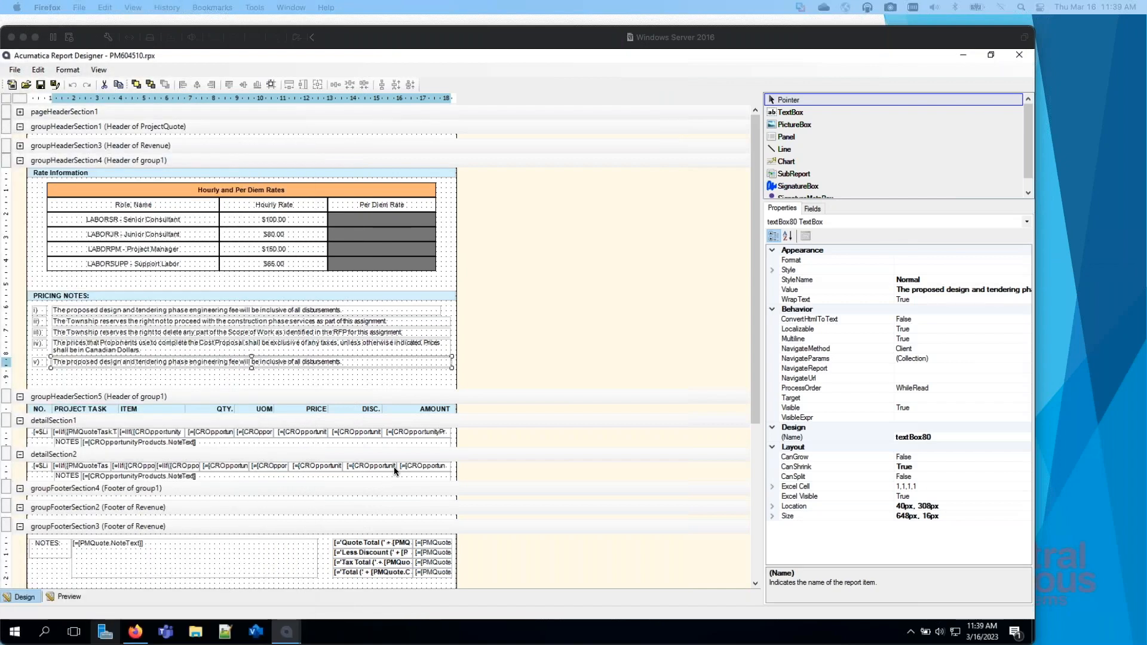
click(272, 476)
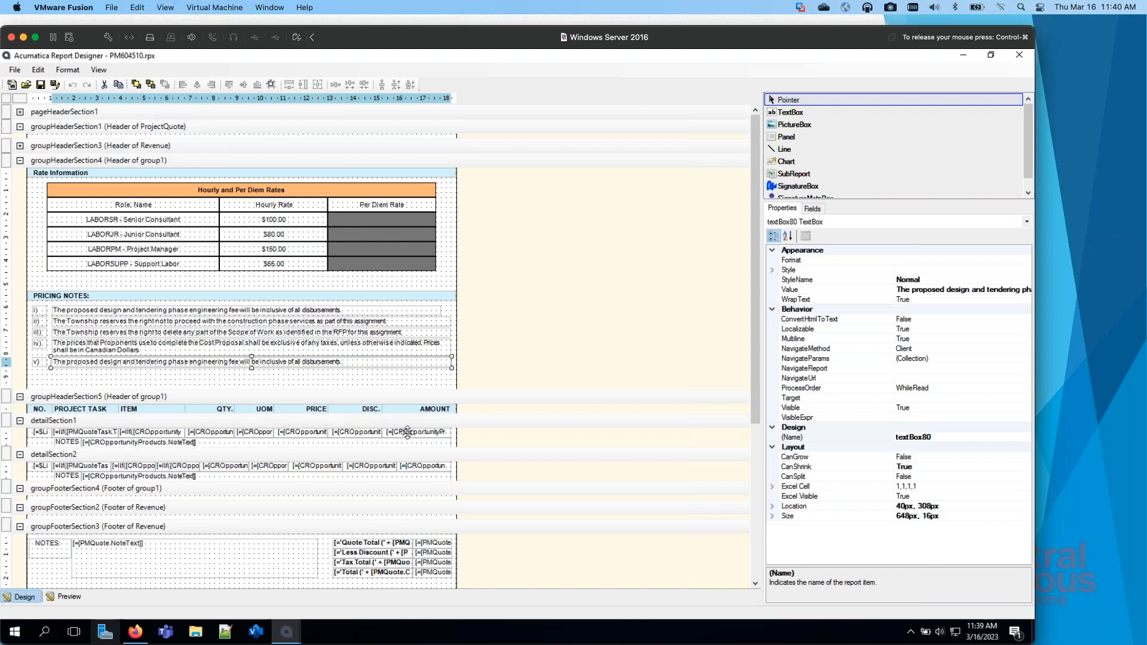
Step: Set the format of the Amount text box in detailSection1 to $#,##0.00
click(408, 433)
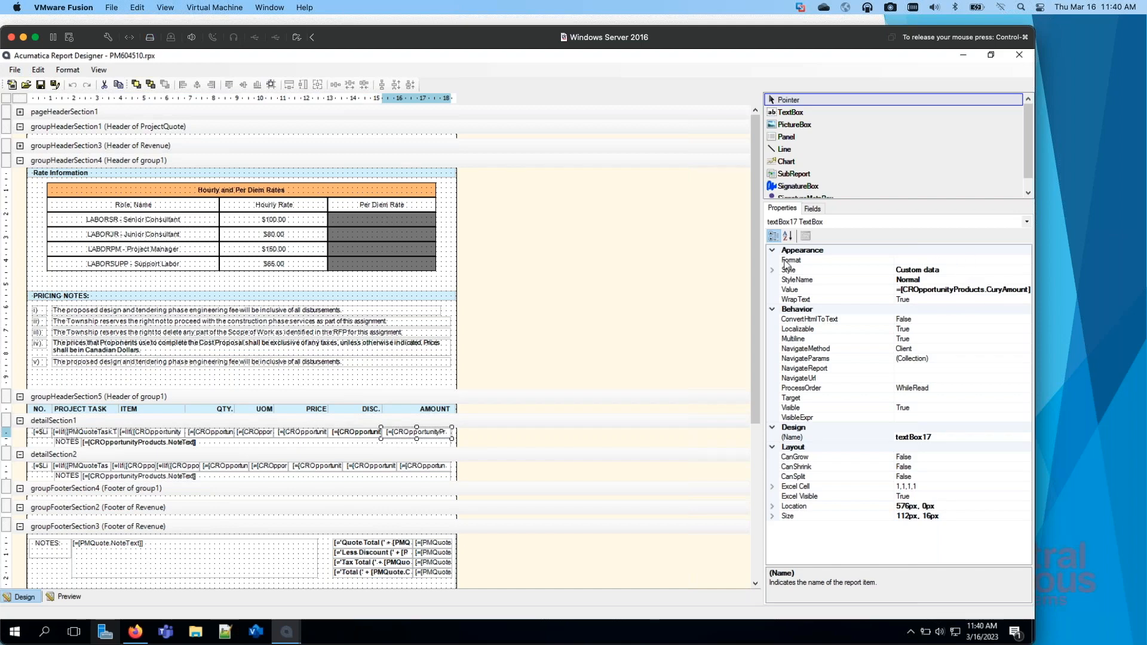
click(939, 260)
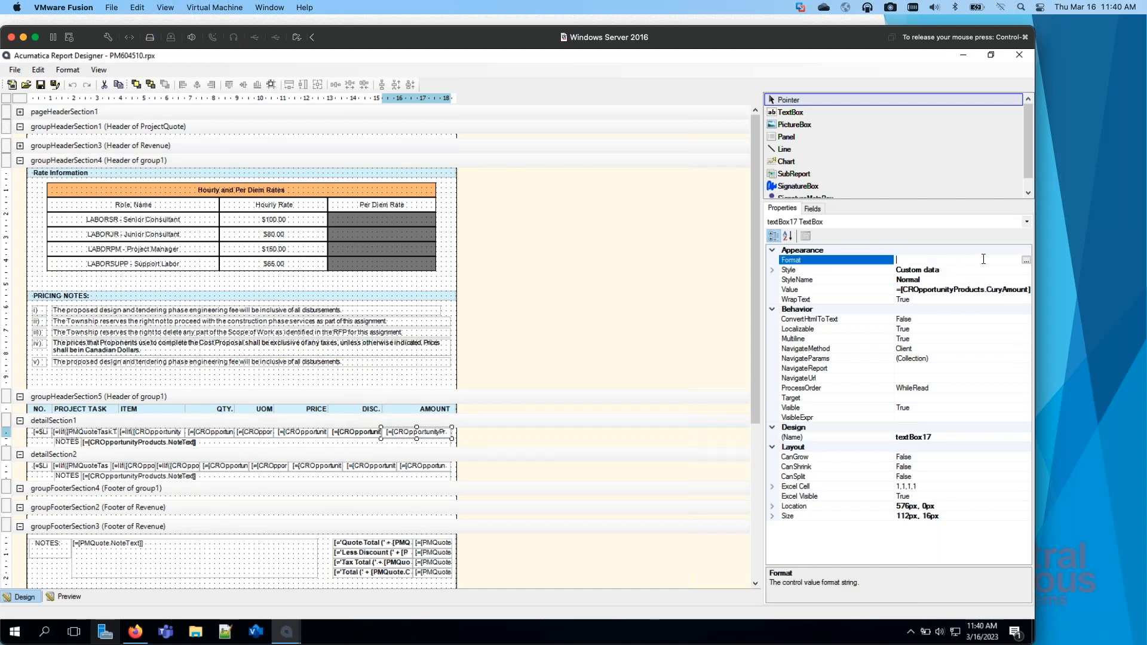
click(1026, 261)
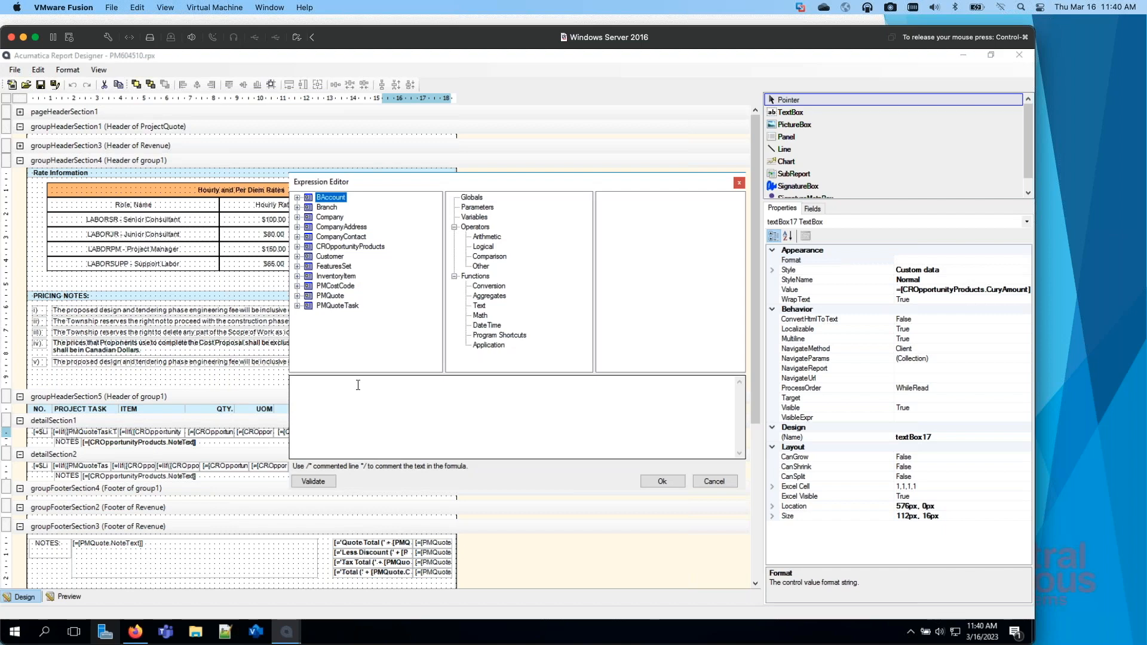
click(715, 482)
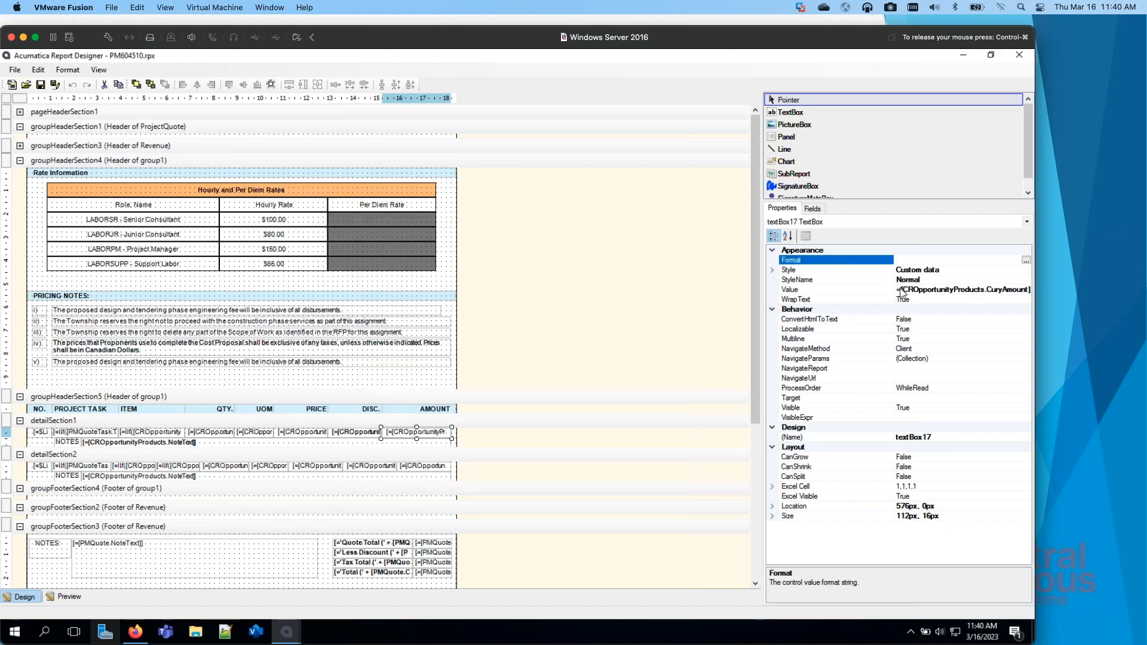
text($#,##0.00)
drag(951, 259, 841, 259)
click(546, 310)
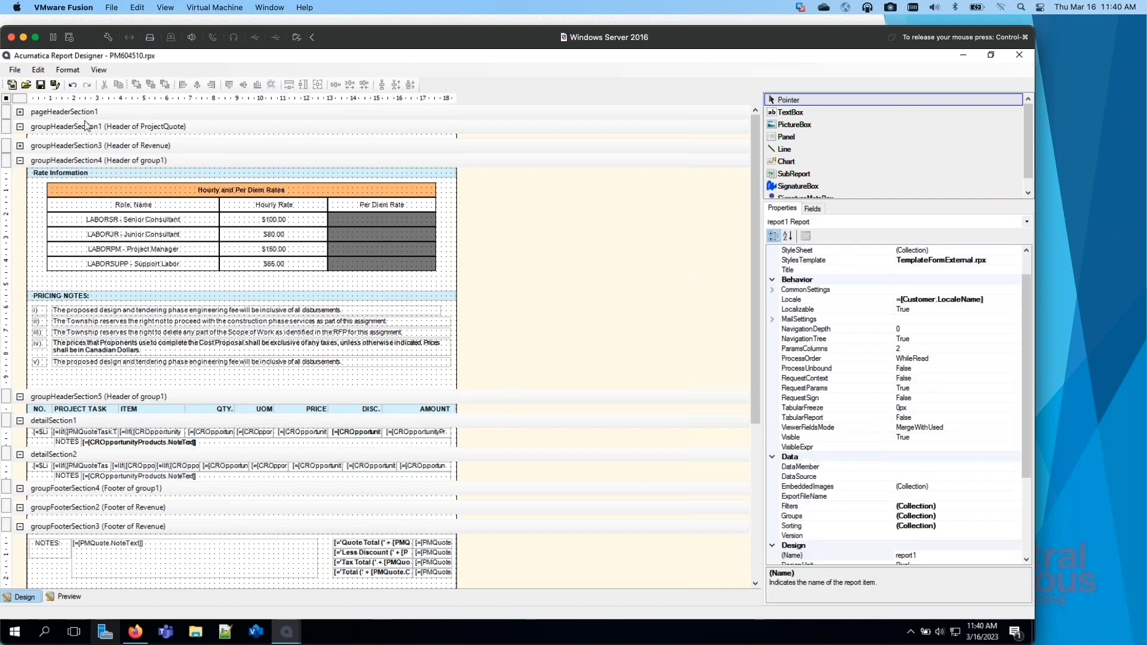
Step: Preview the report and review the layout of both pages
click(66, 597)
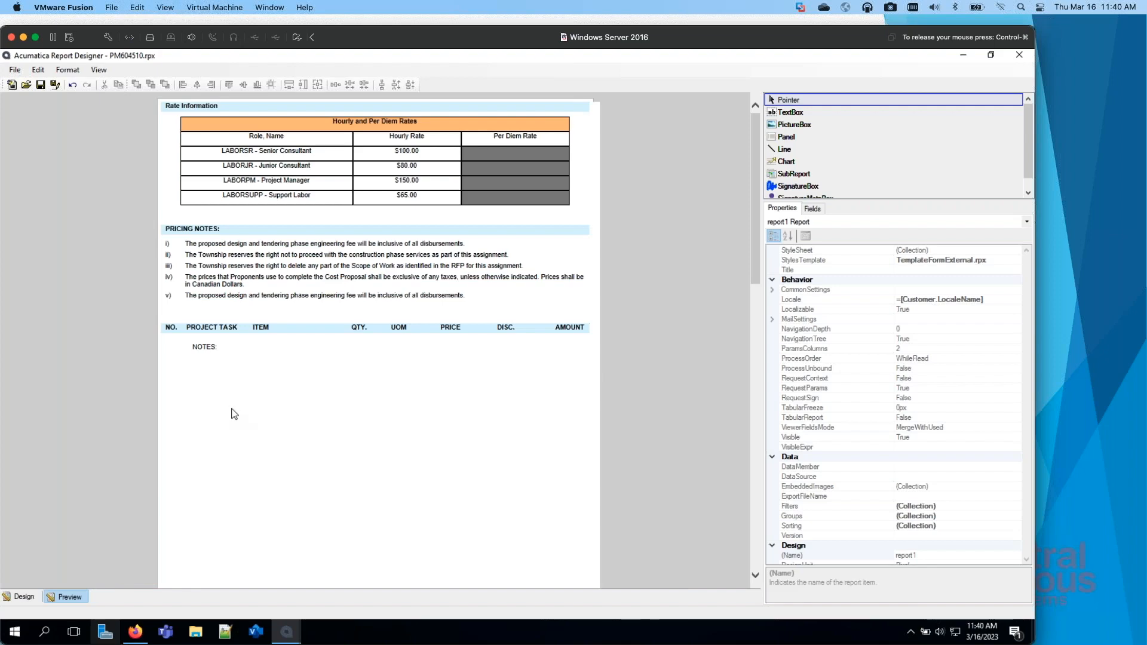
scroll(169, 509, down, 10)
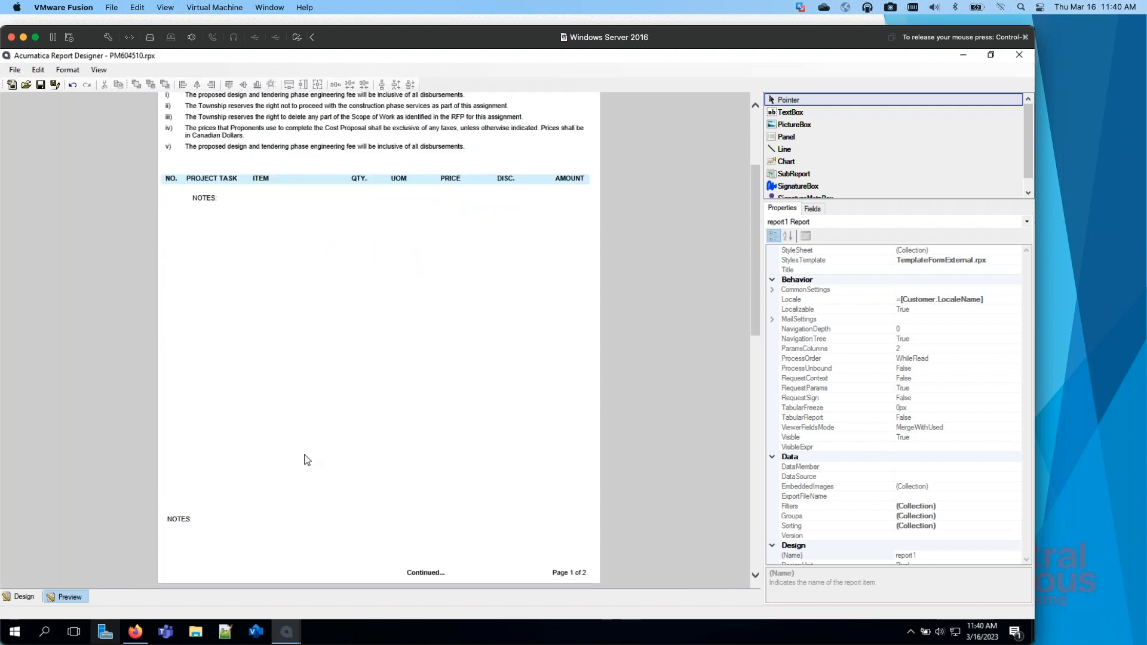
scroll(310, 457, down, 5)
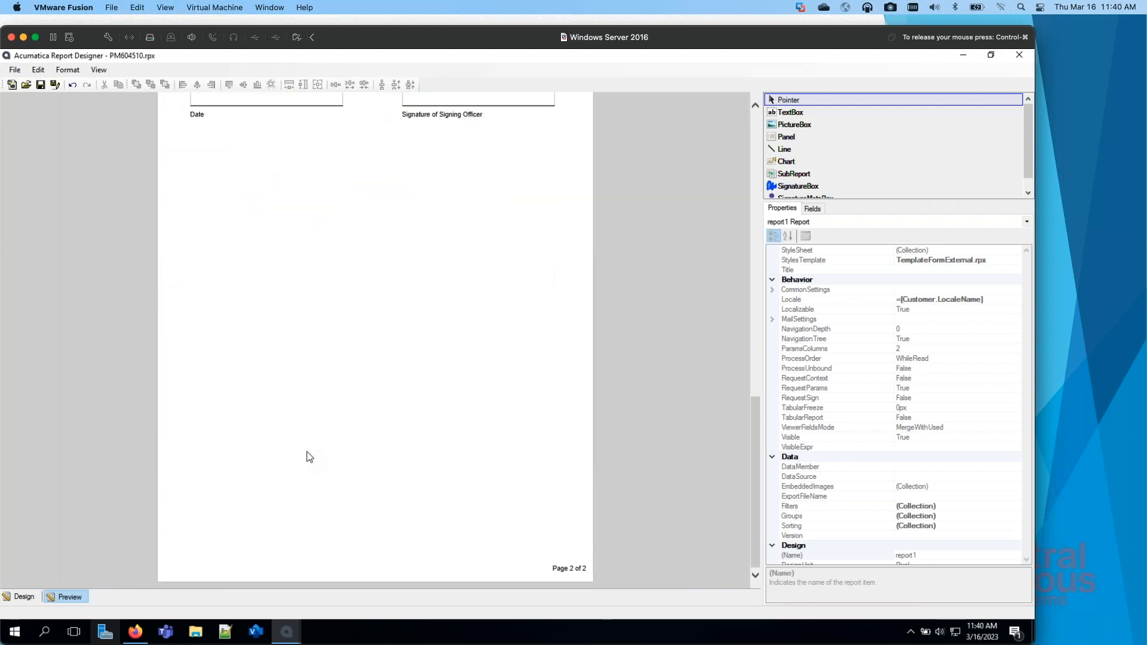
scroll(310, 457, up, 15)
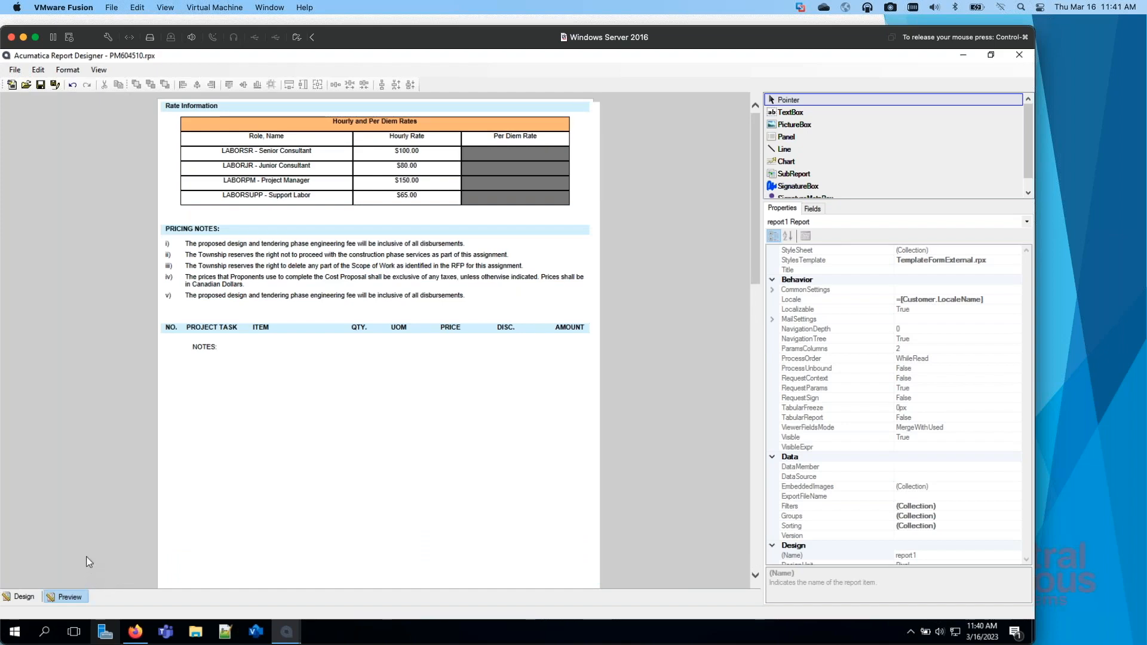
Step: Save PM604510.rpx to the server as a new version with the description "Added $"
key(alt)
key(f)
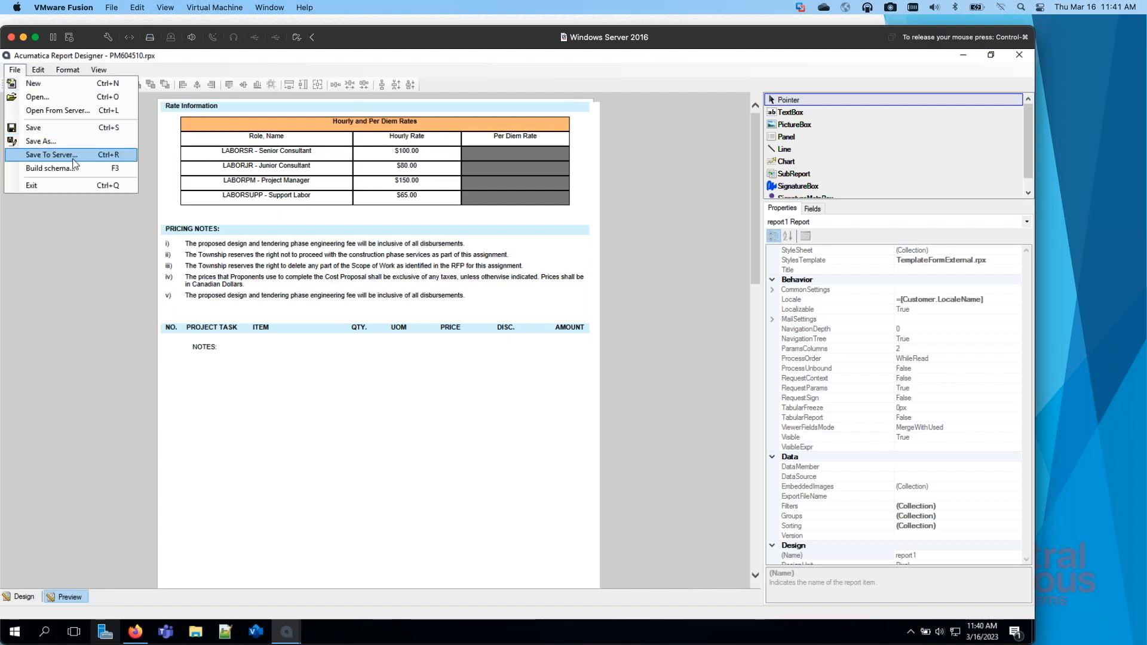
click(53, 154)
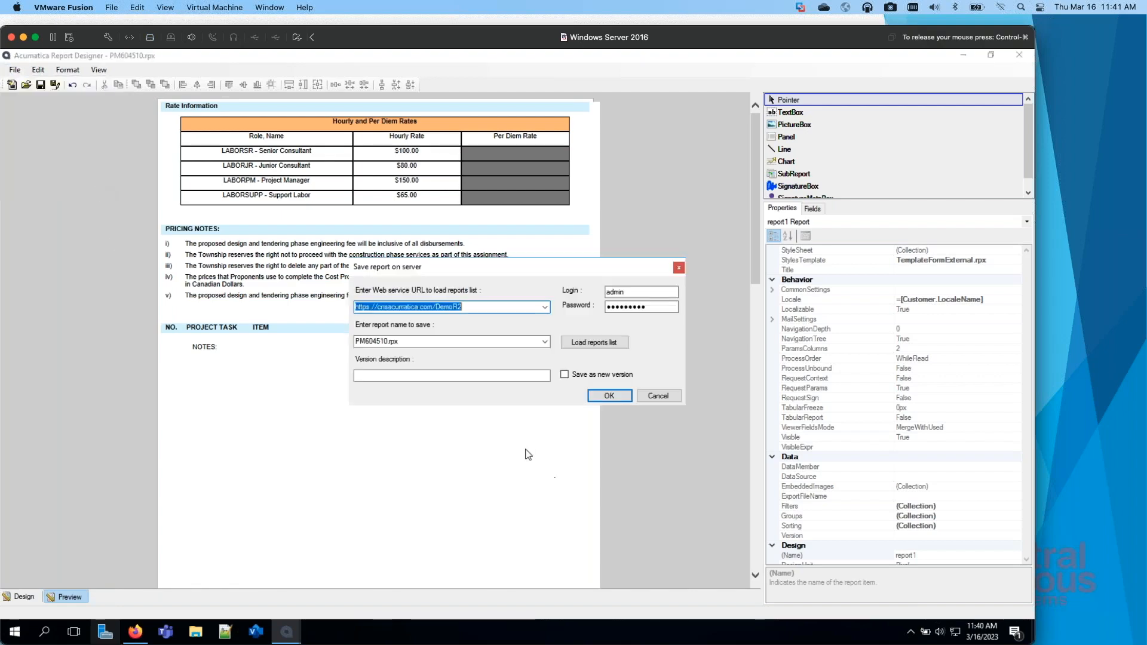
click(375, 375)
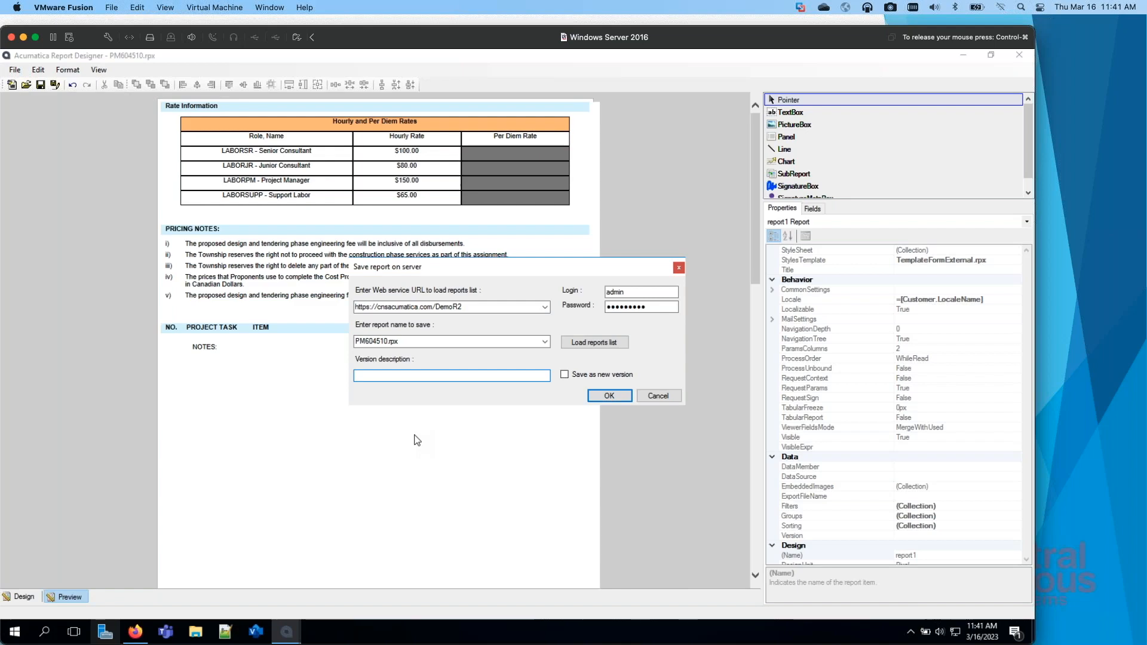
text(Add)
click(564, 374)
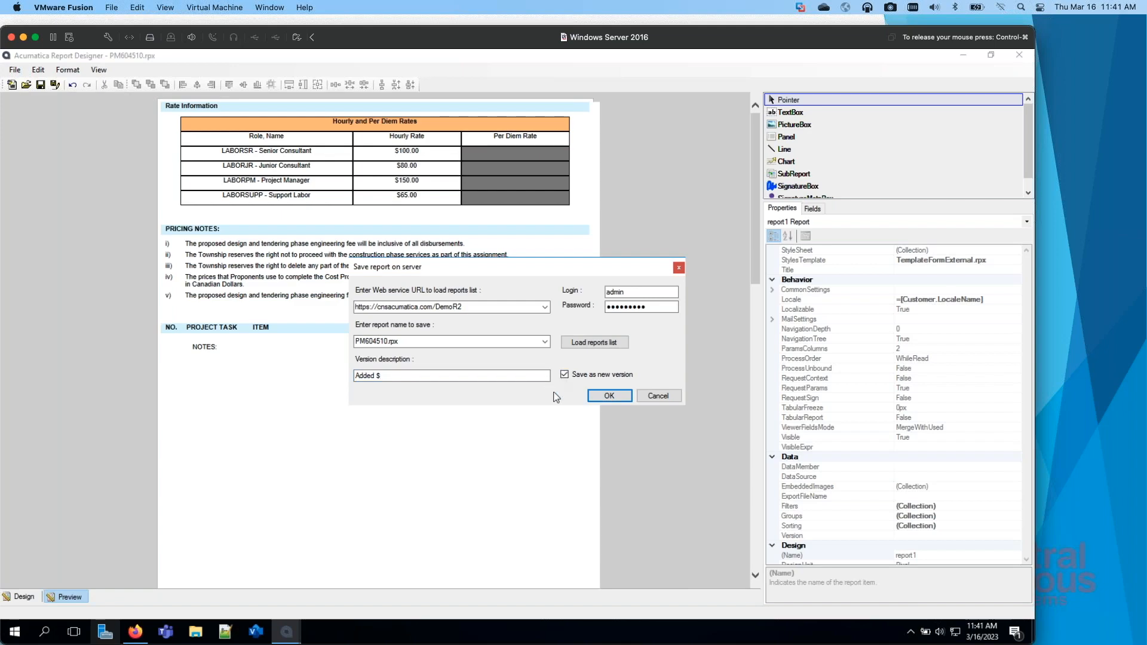
click(604, 400)
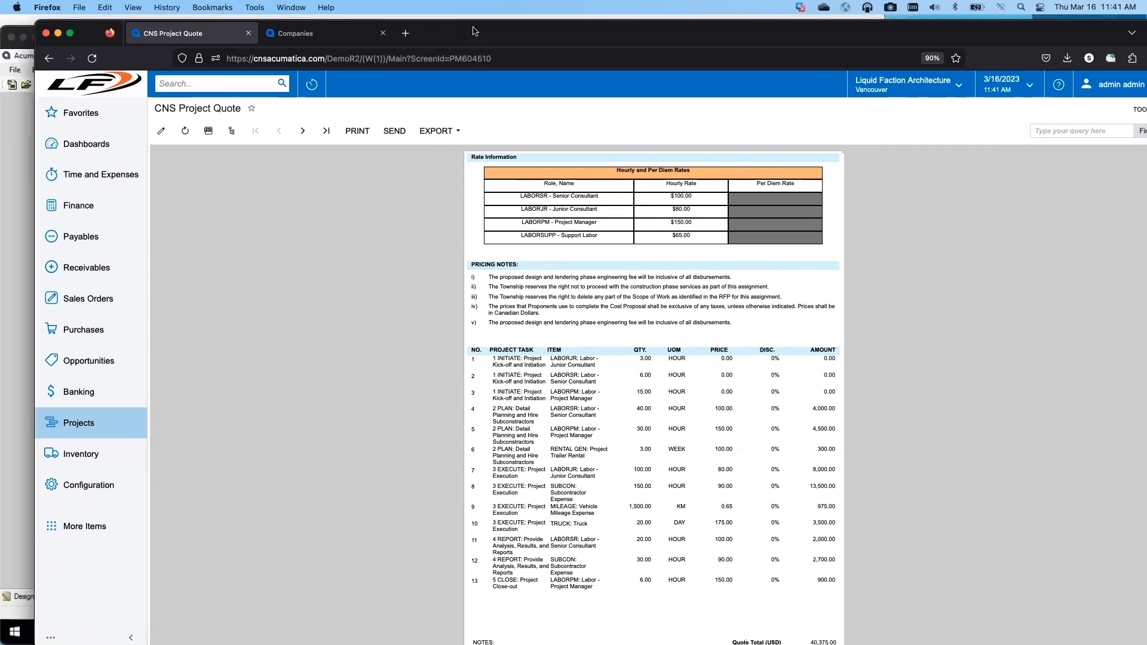
Step: In Firefox, activate the "Added $" version of the CNS Project Quote and check the report versions list
click(136, 126)
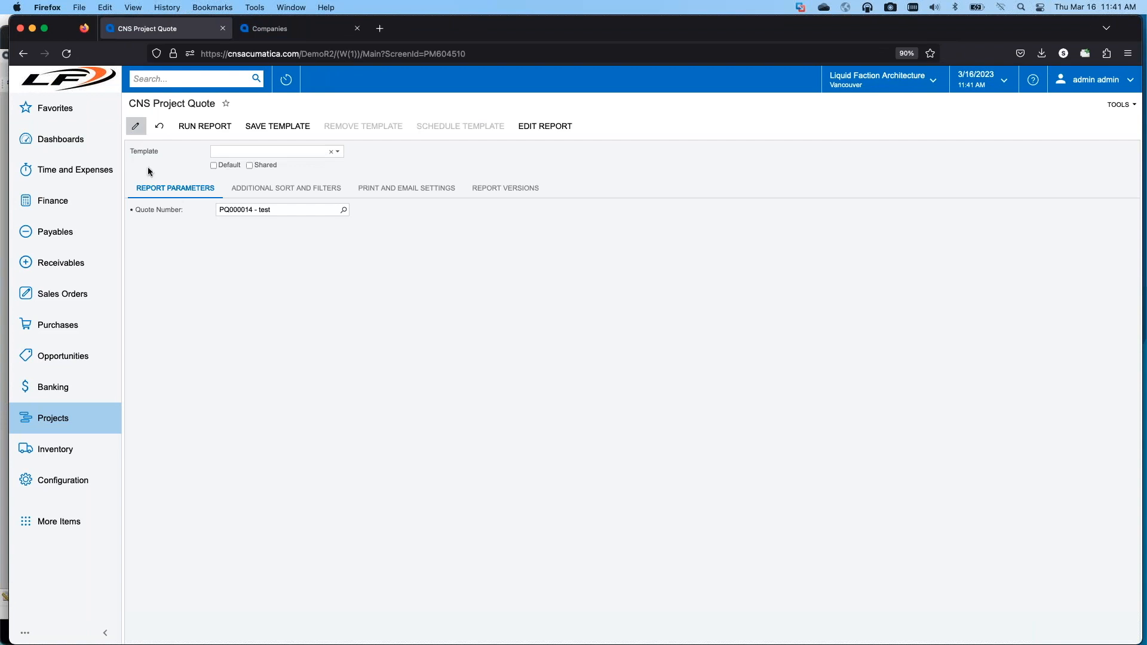
click(499, 188)
click(258, 208)
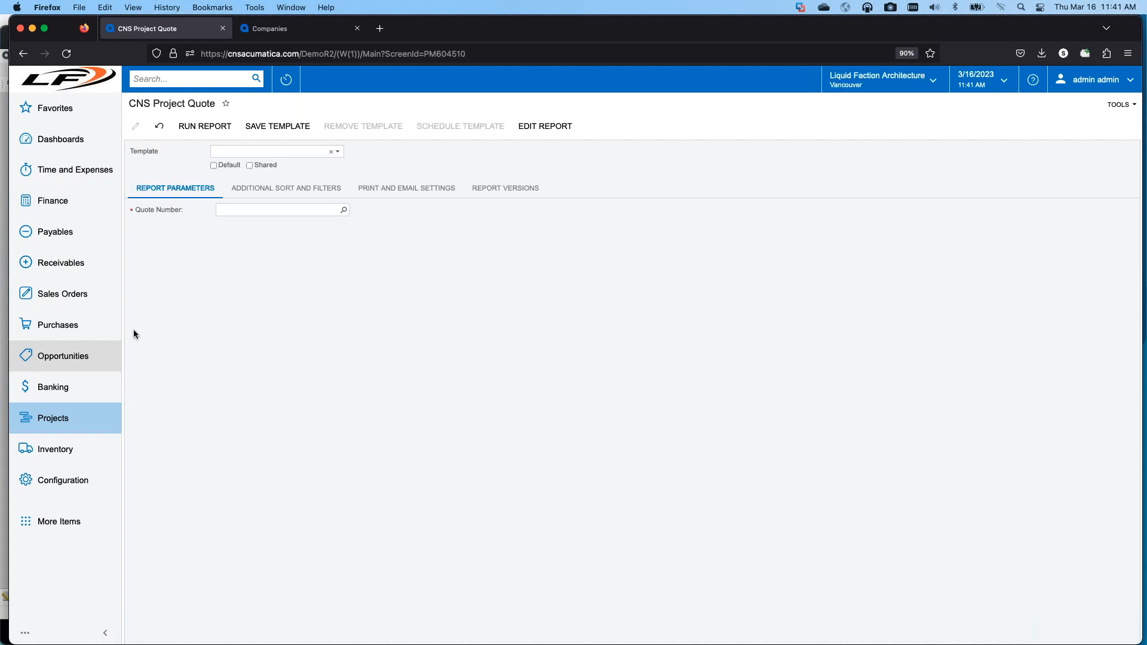
click(507, 189)
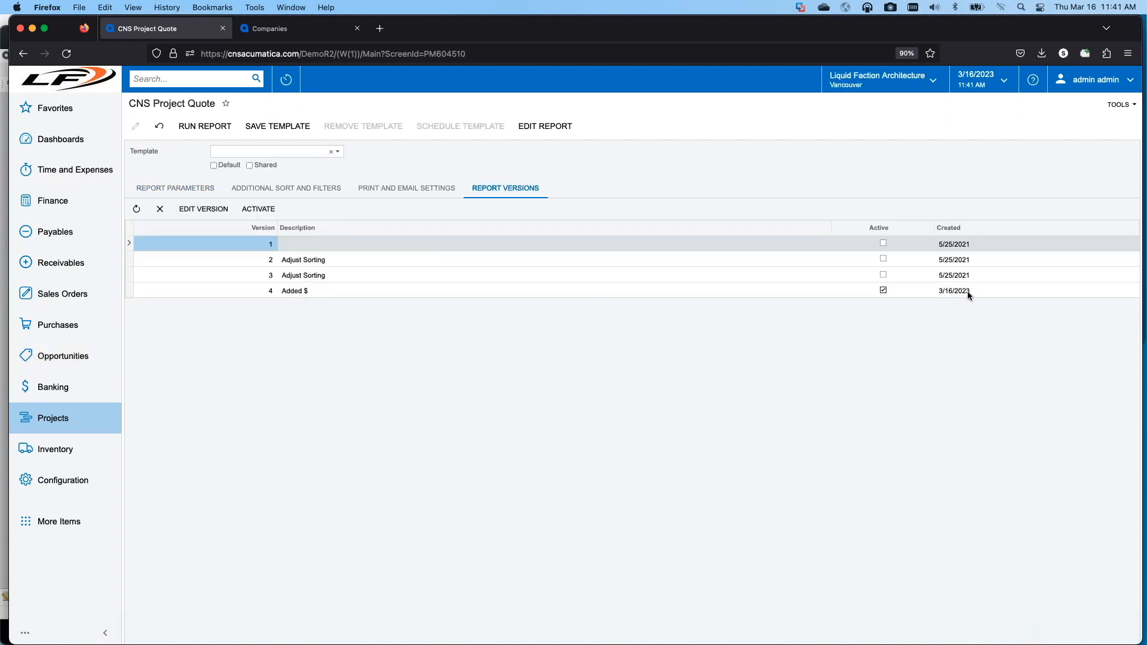
Step: Choose the Water and Soil Sampling Project quote as the report parameter and run the report
click(195, 188)
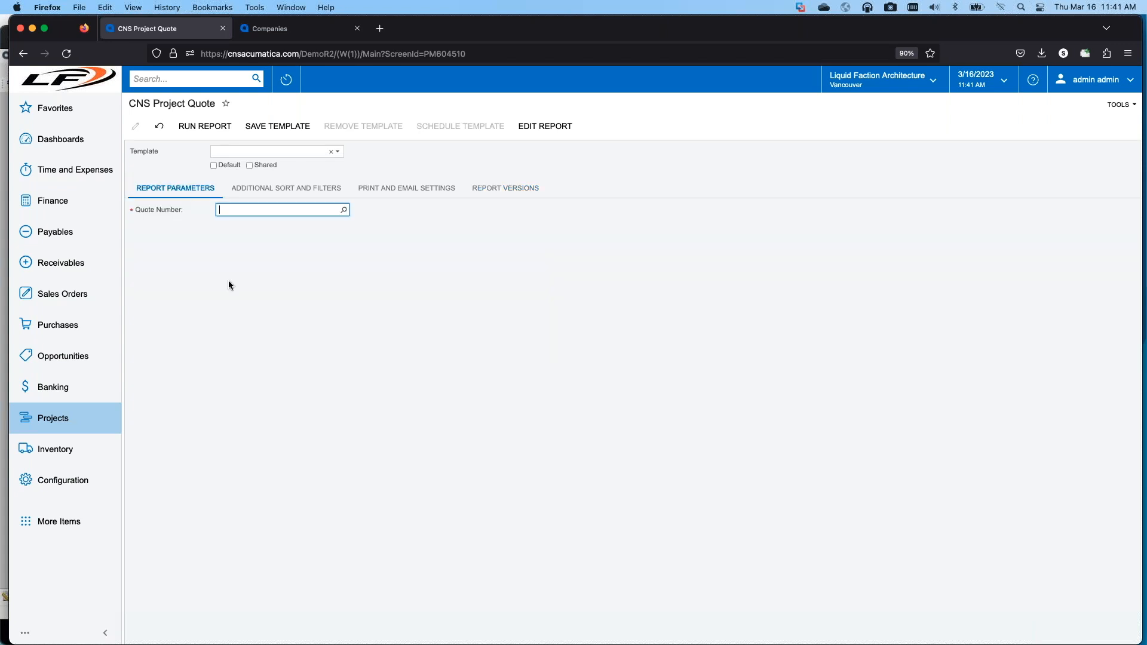
click(343, 210)
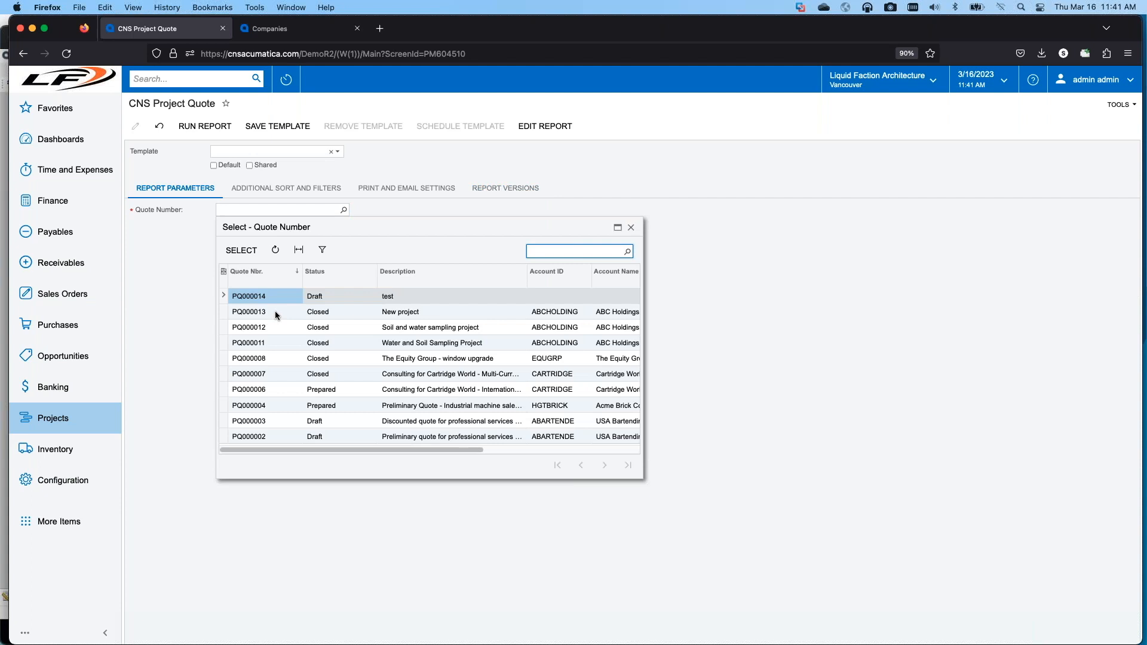
click(259, 342)
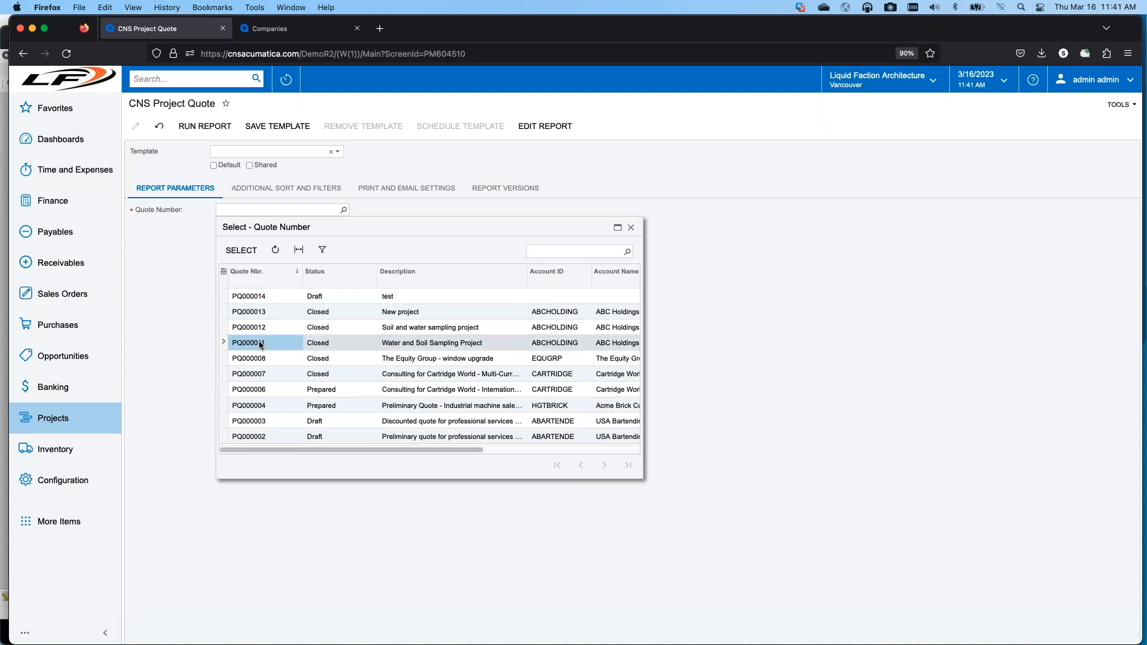
double_click(259, 342)
click(214, 128)
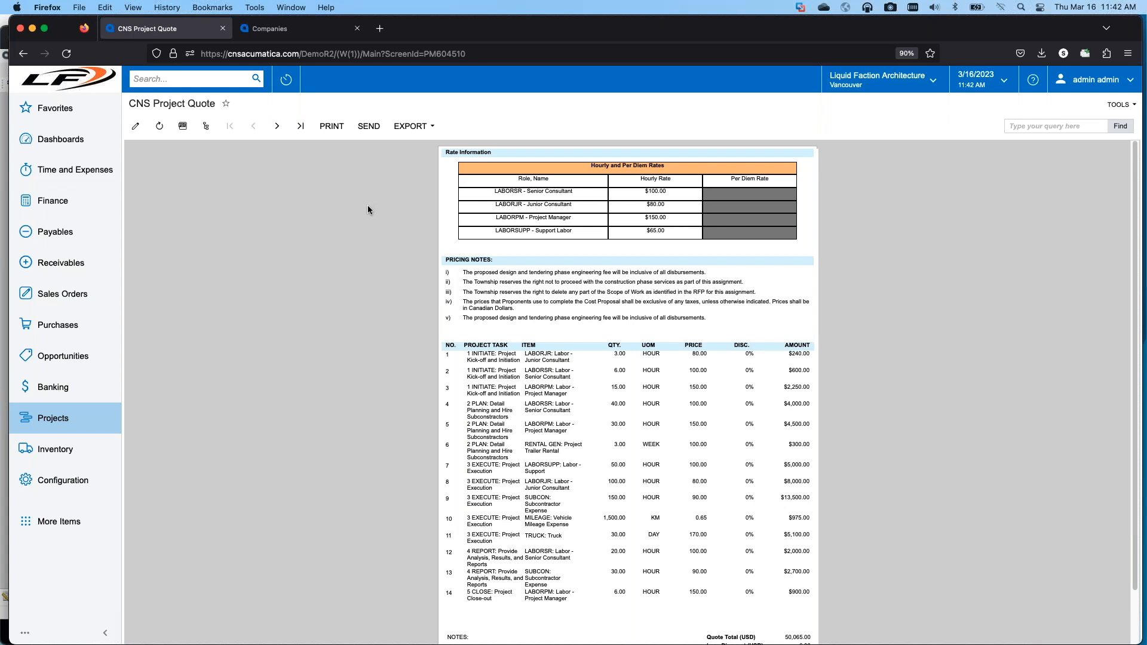
Step: Activate report version 3, "Adjust Sorting", for the CNS Project Quote
click(136, 126)
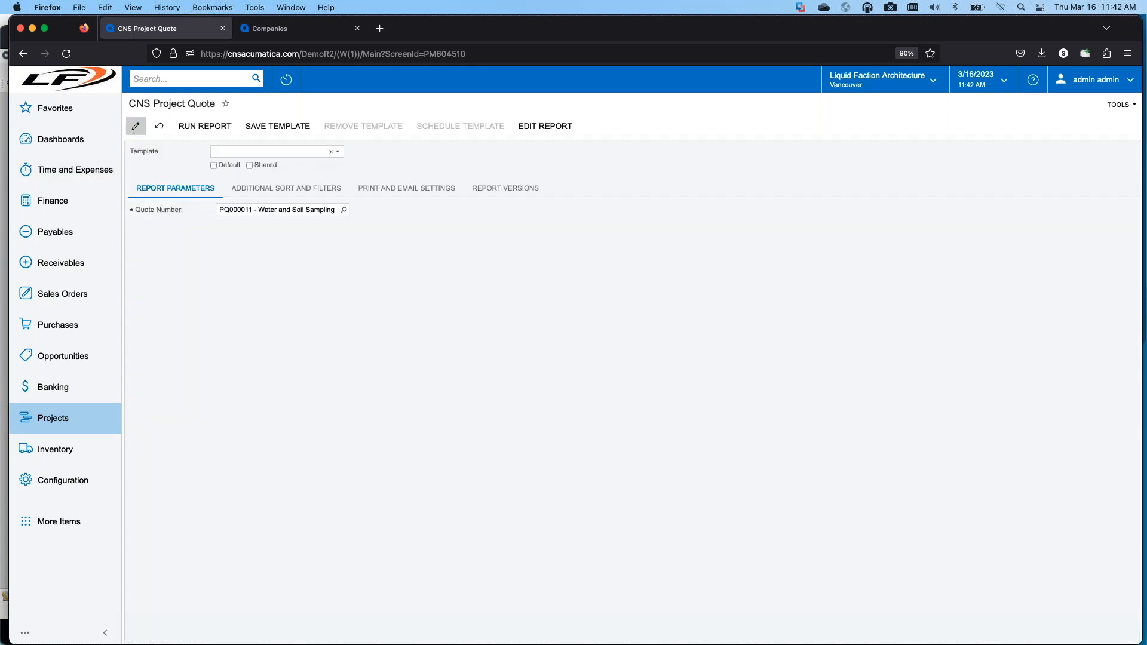
click(505, 189)
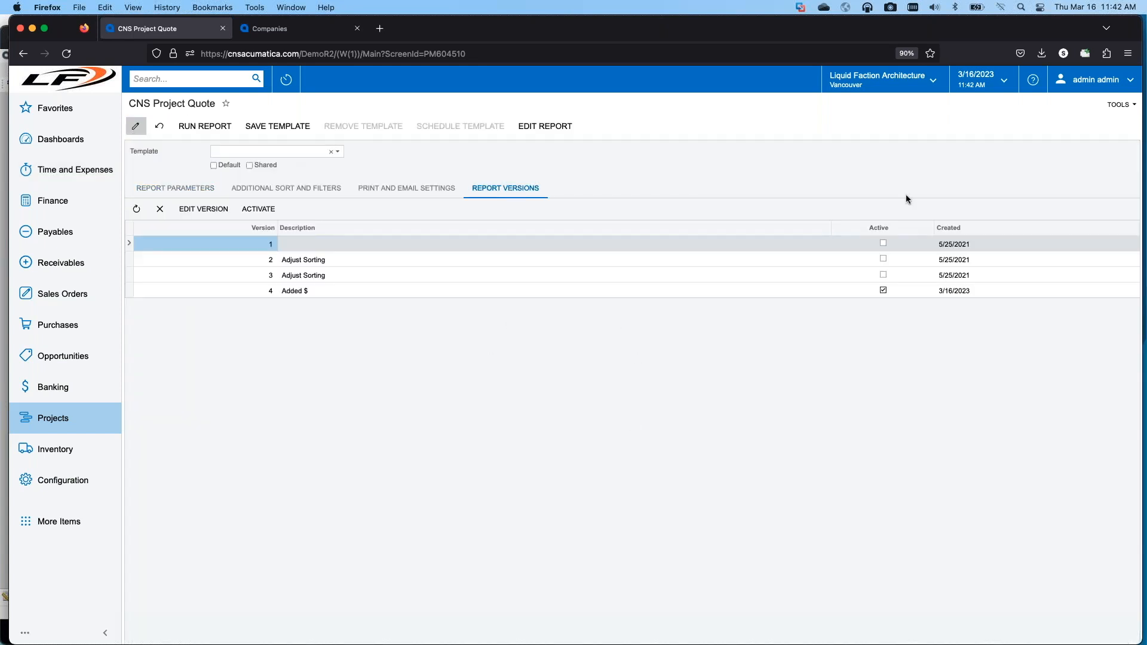
click(305, 278)
click(261, 210)
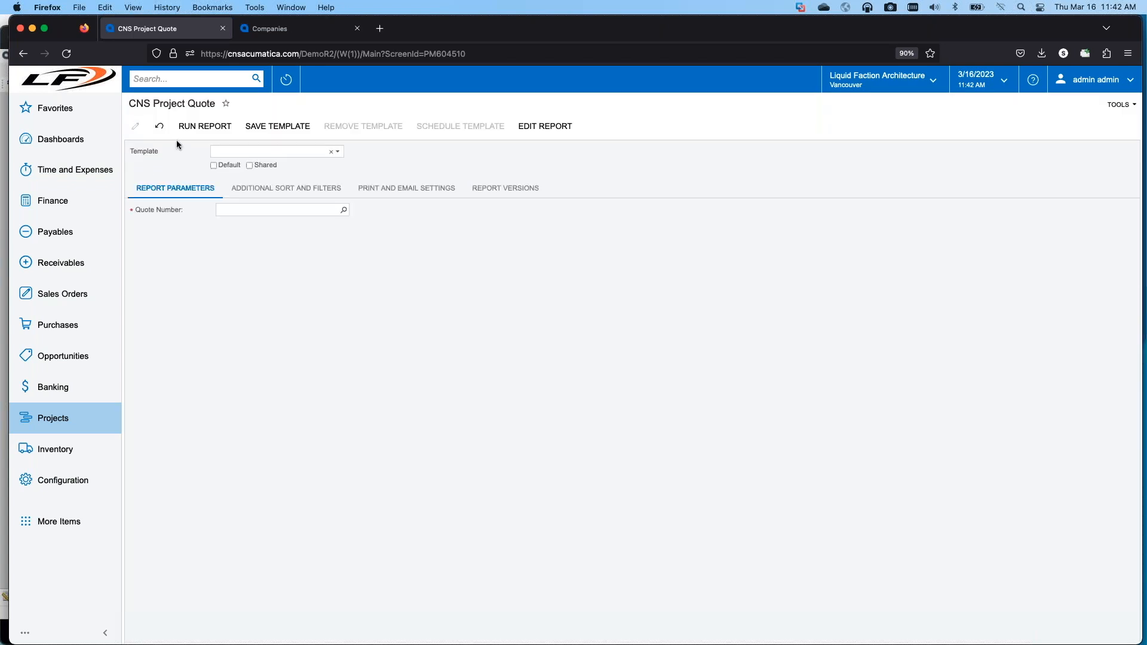
Step: Run the Water and Soil Sampling Project quote with version 3 to compare its amount formatting
click(343, 210)
double_click(265, 343)
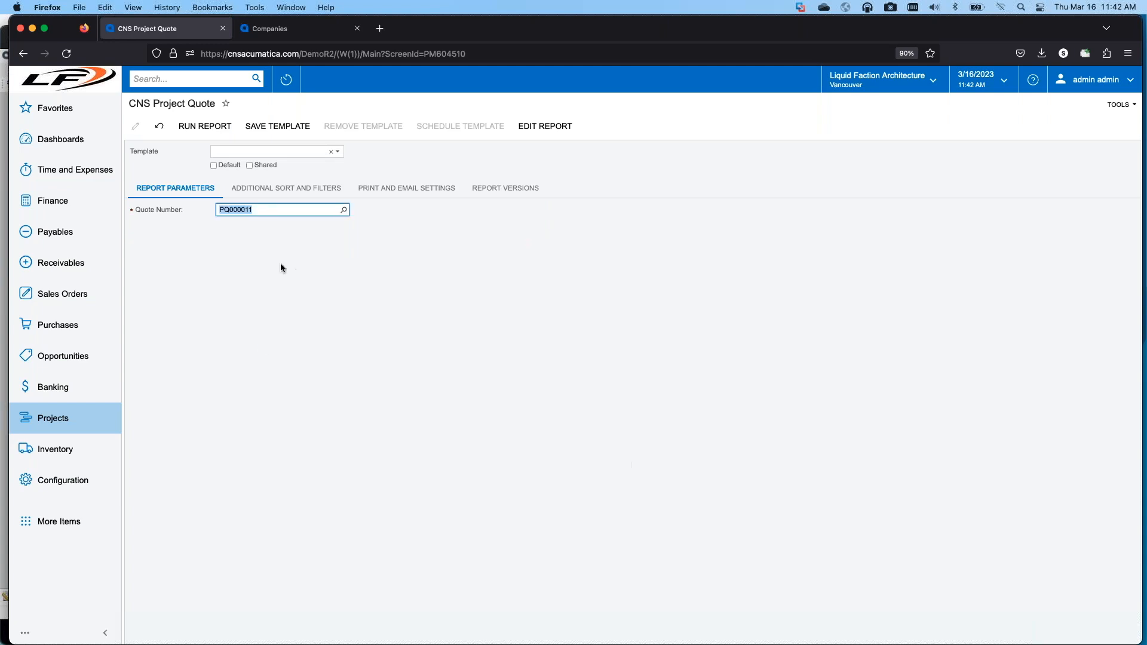
click(210, 126)
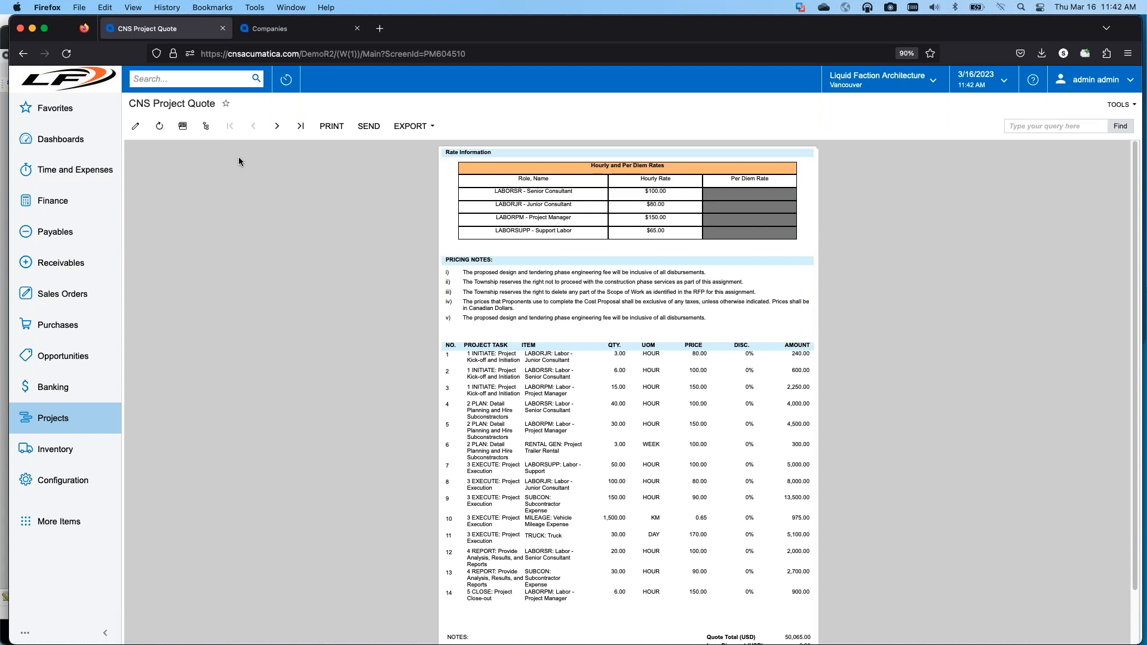
Step: Reactivate report version 4, "Added $", for the CNS Project Quote
click(136, 126)
click(506, 187)
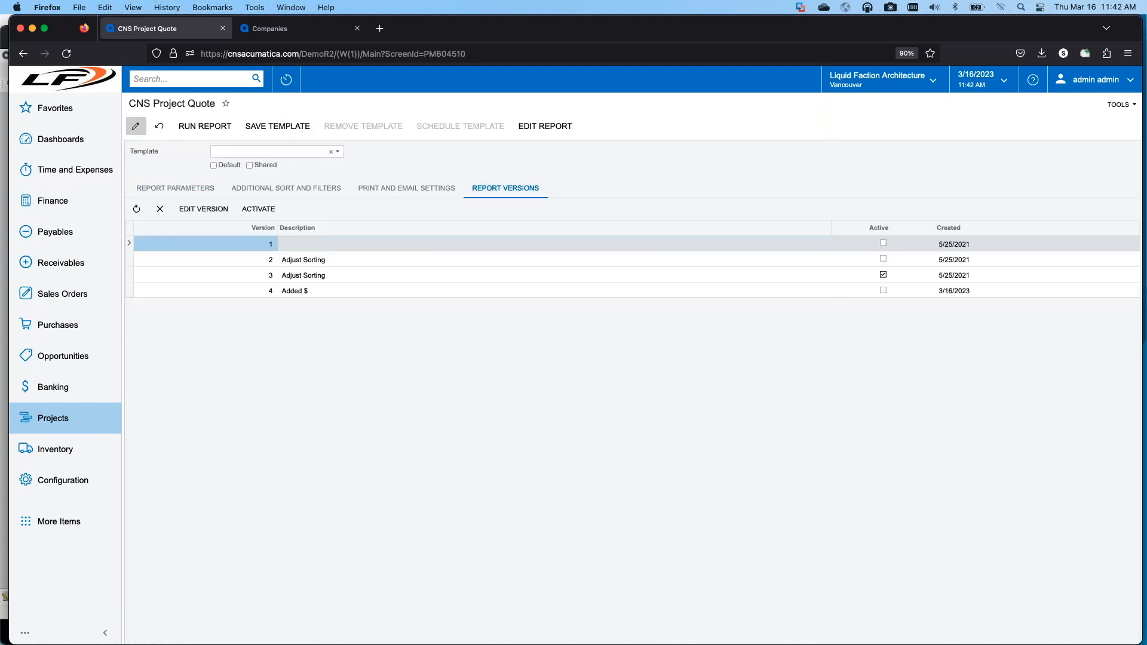
click(336, 291)
click(259, 208)
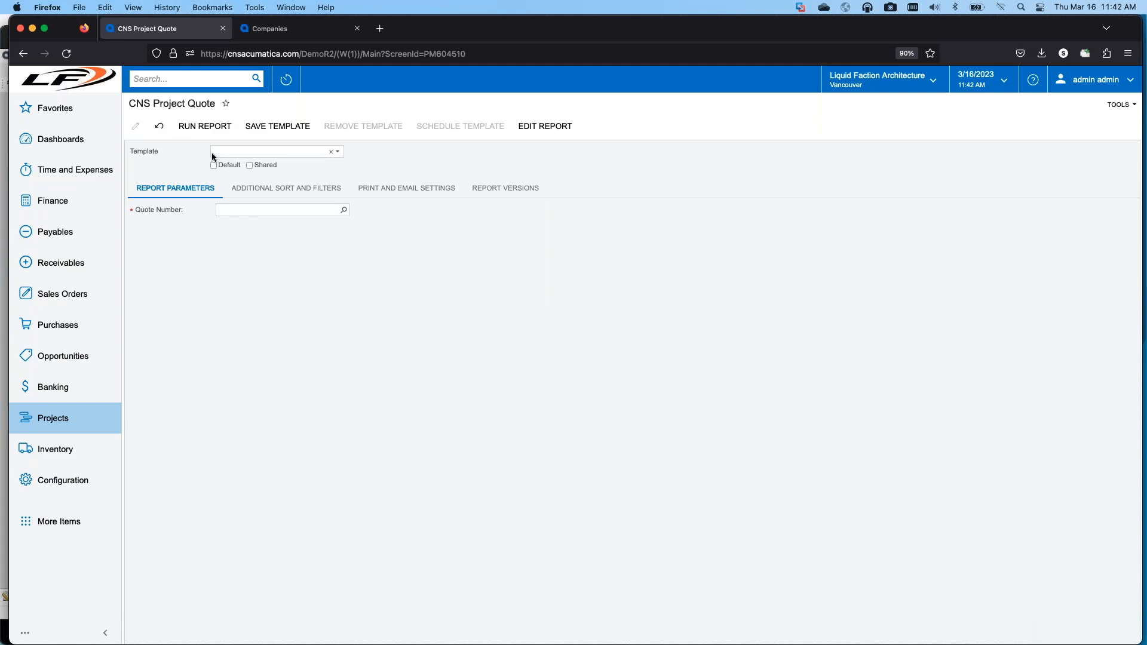
Step: Run the Water and Soil Sampling Project quote with version 4 to check its amount formatting
click(344, 209)
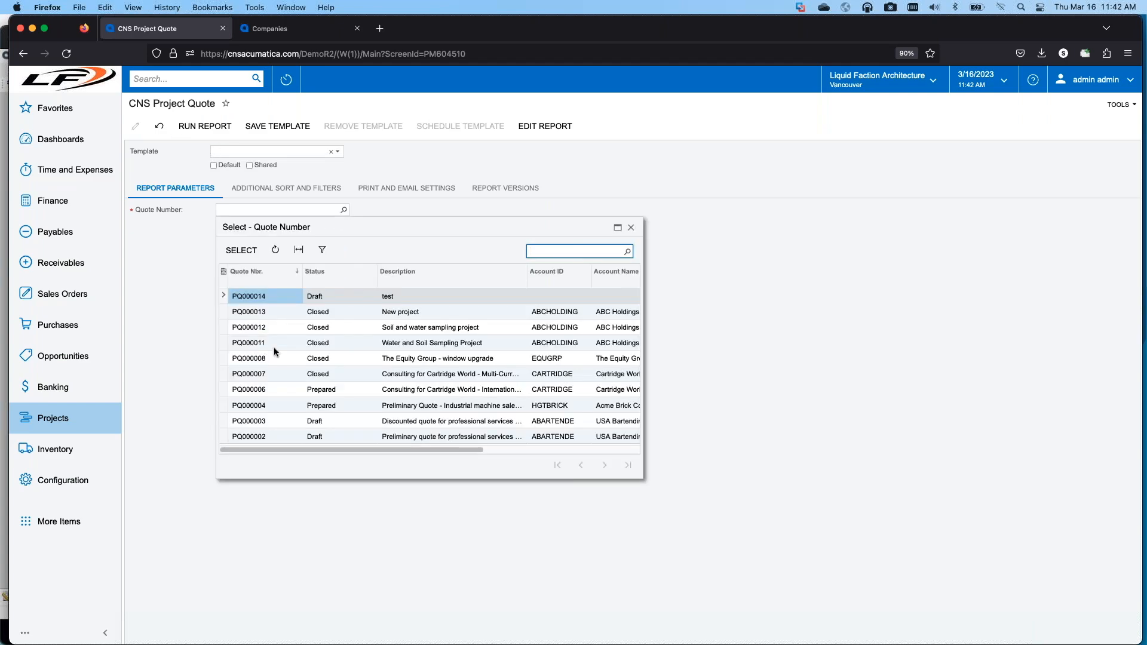
click(271, 342)
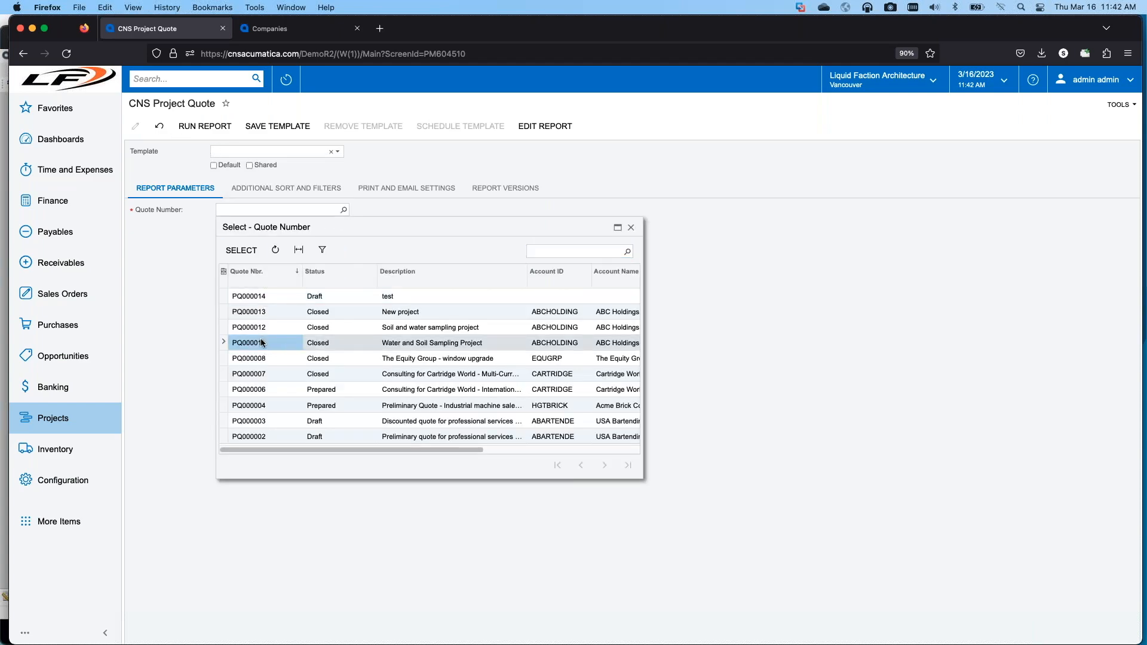
double_click(261, 343)
click(213, 129)
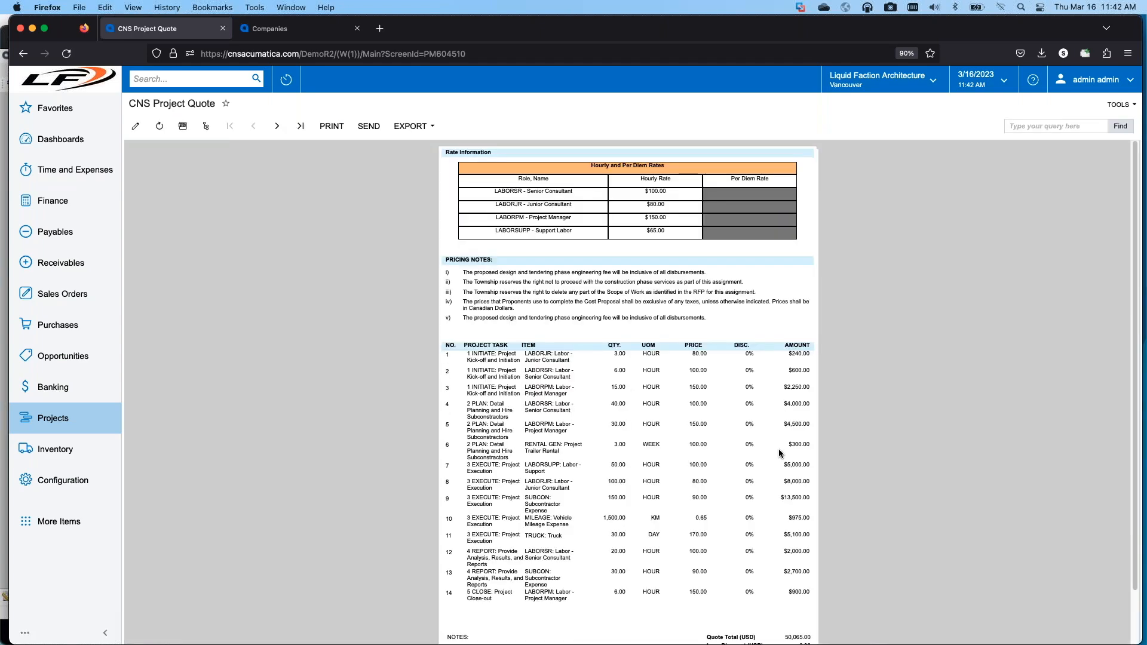
Step: Return to the design view in Report Designer and inspect the Amount text box properties in detailSection1
drag(737, 32, 0, 59)
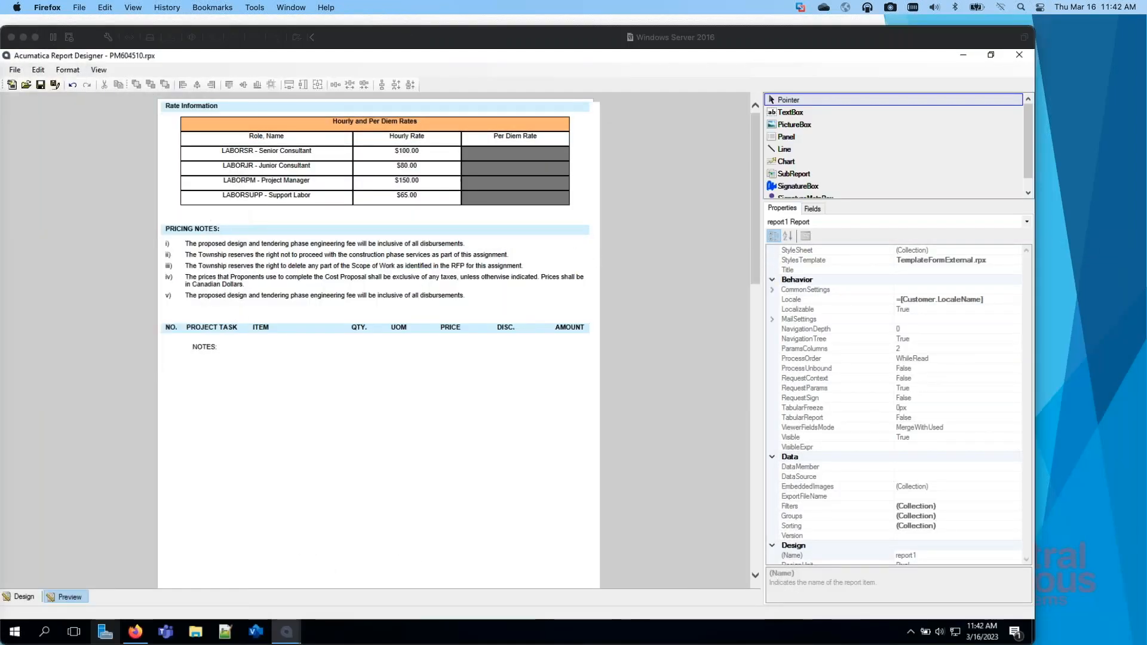
click(24, 596)
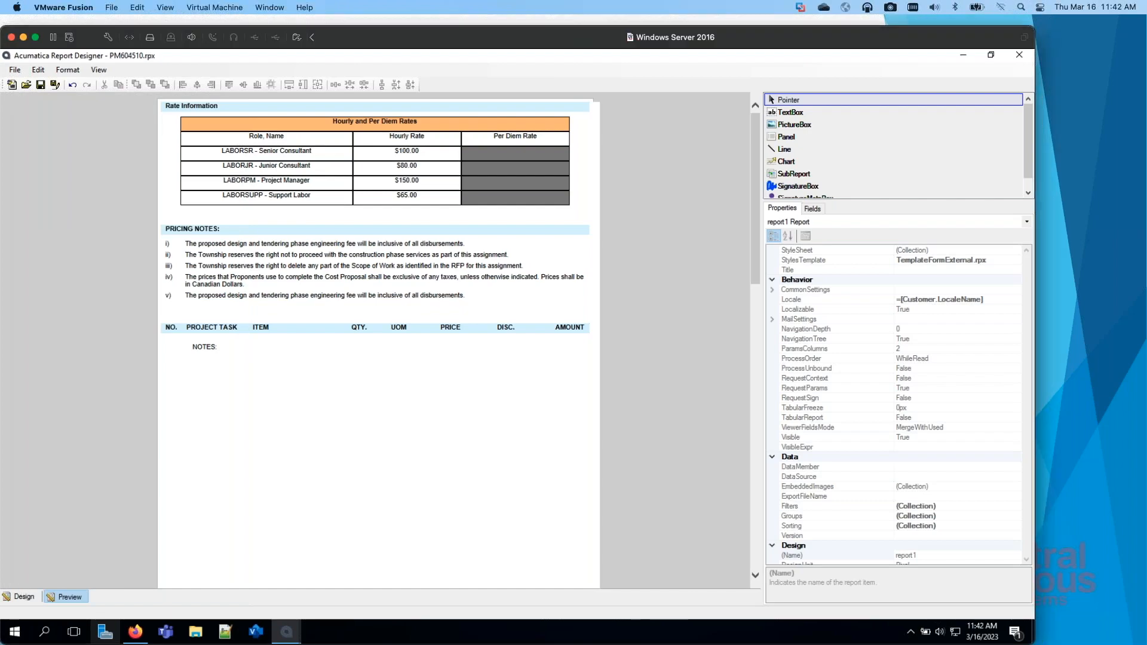
click(24, 597)
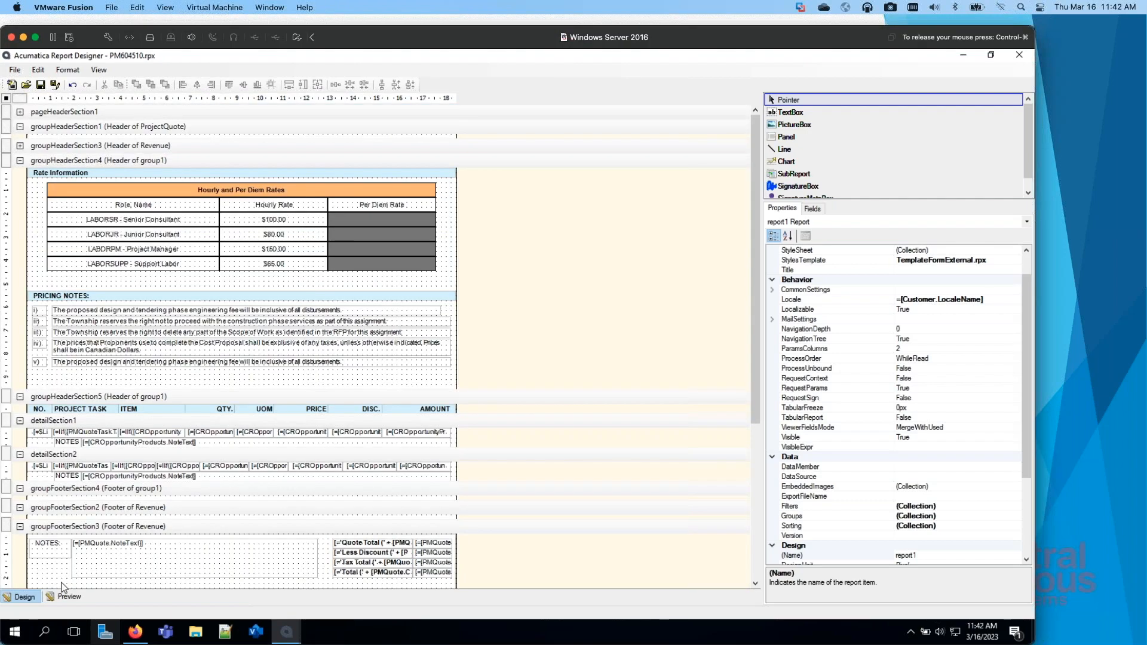
click(406, 431)
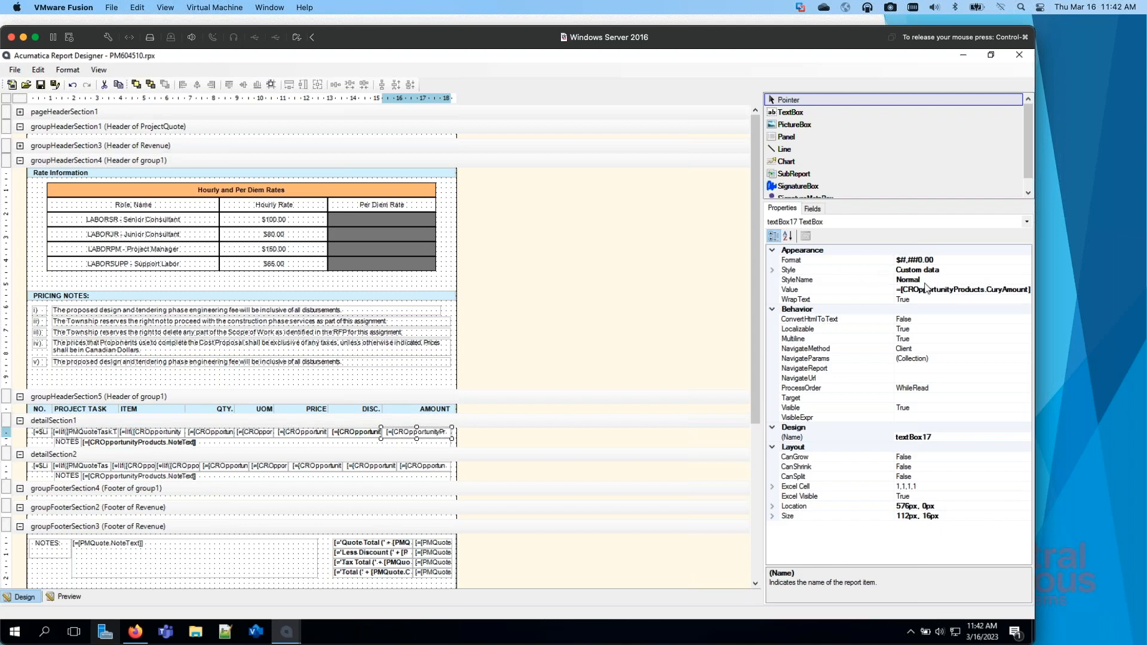
Step: Review the text alignment and background style settings of the Amount text box in detailSection1, leaving them unapplied
click(956, 270)
click(1028, 269)
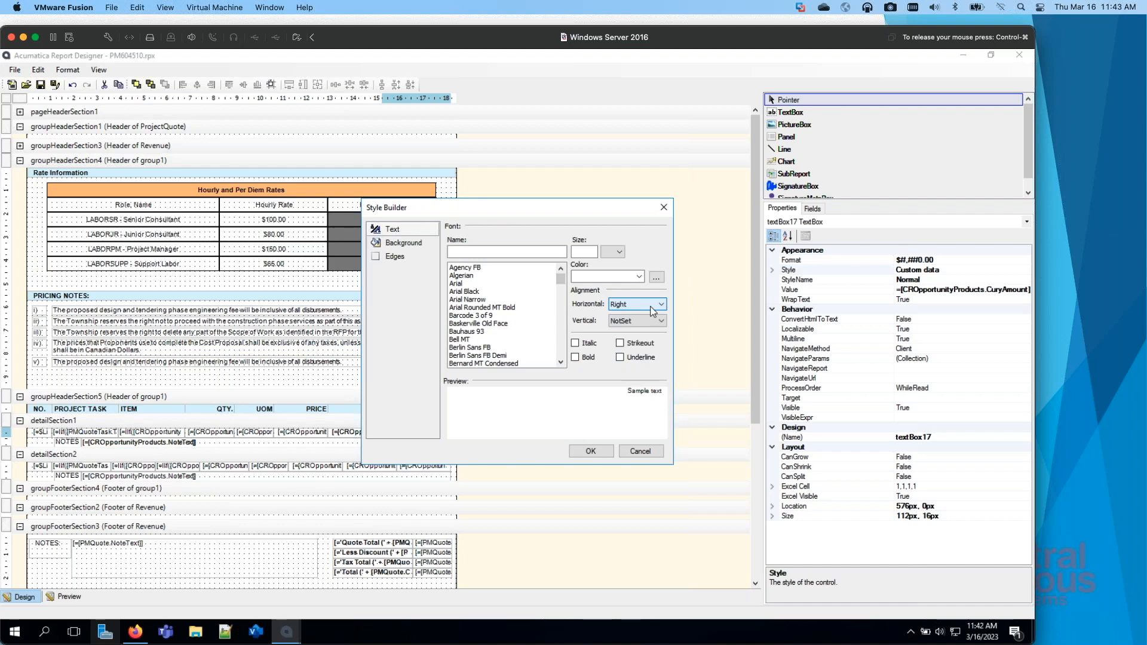
click(400, 244)
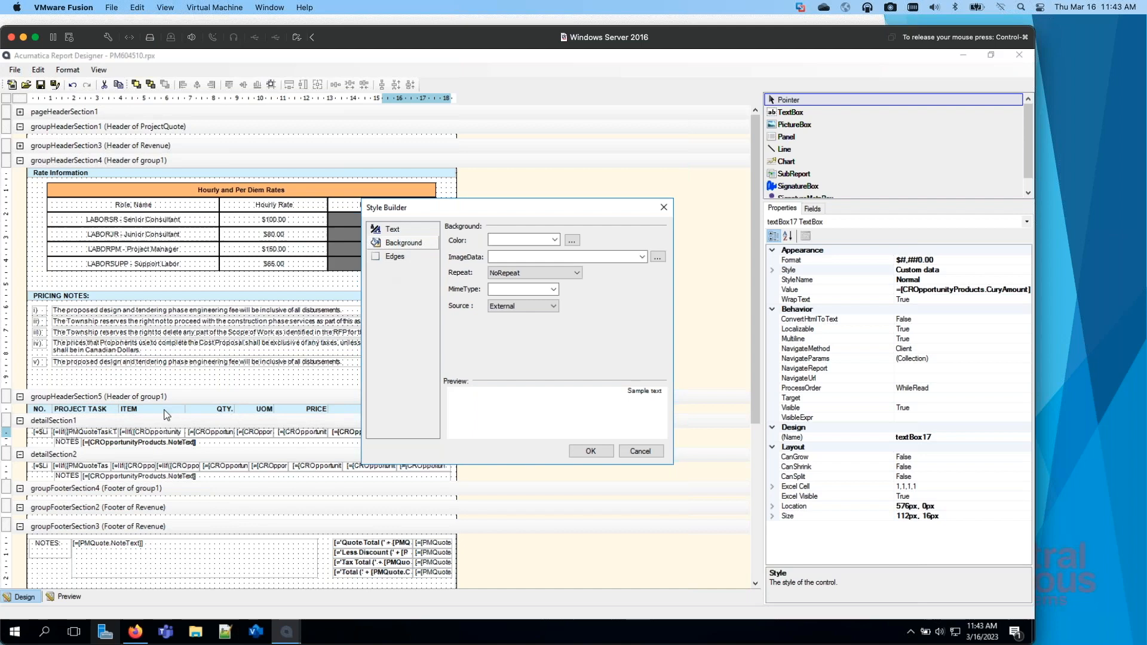
click(640, 451)
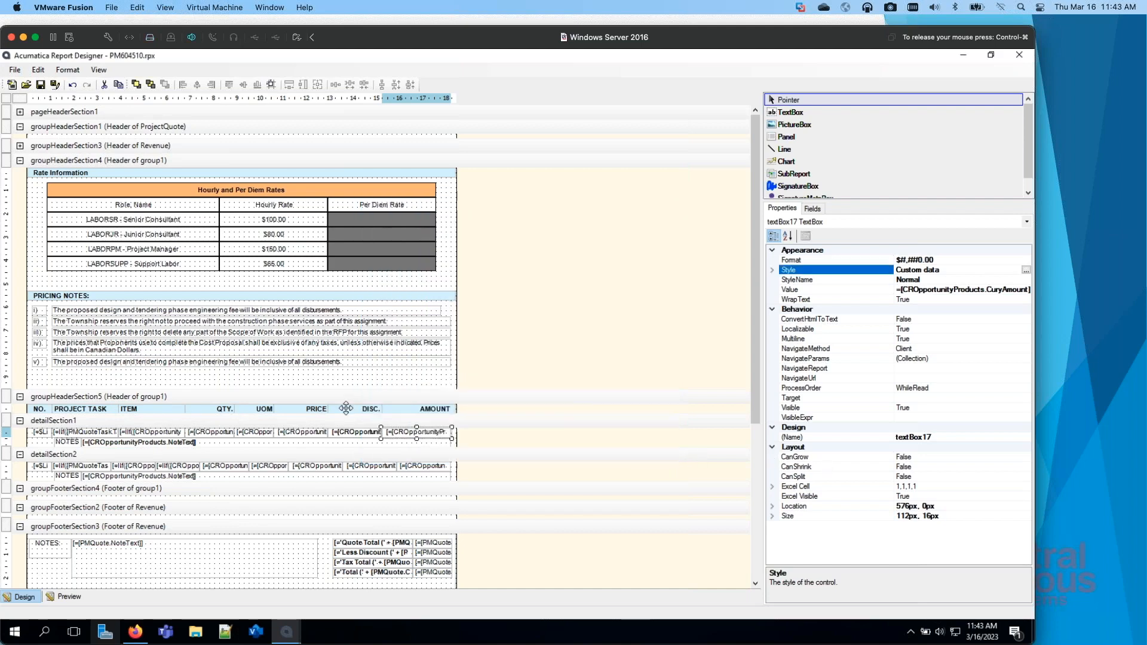
Step: Examine the style name and background color options of the AMOUNT heading in groupHeaderSection5
click(415, 409)
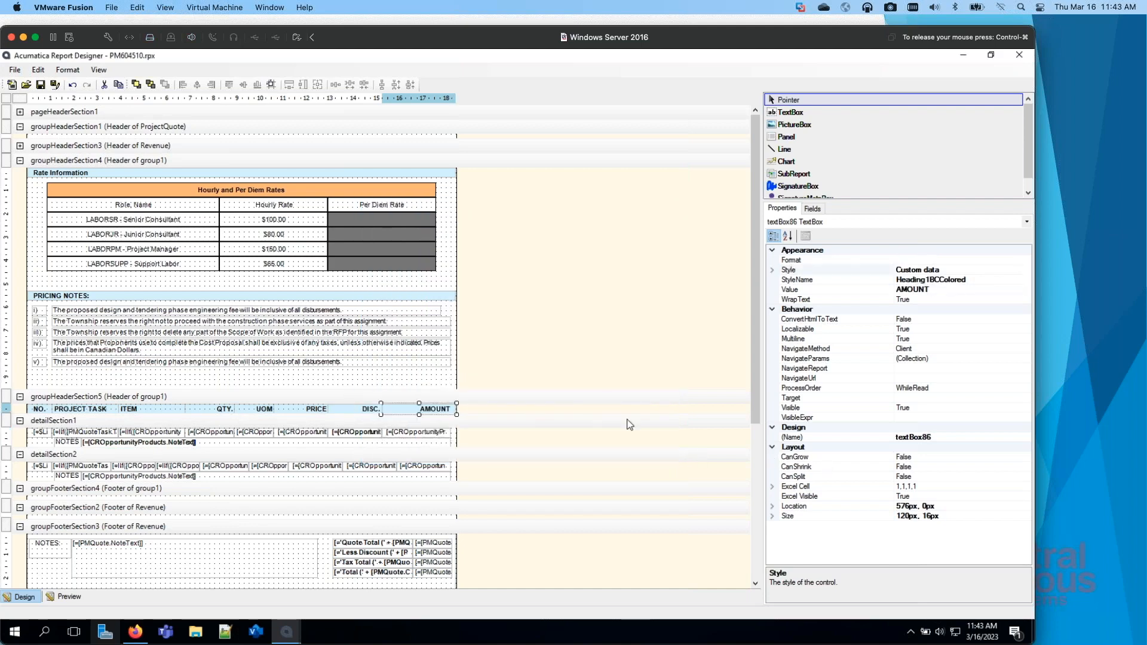
click(983, 279)
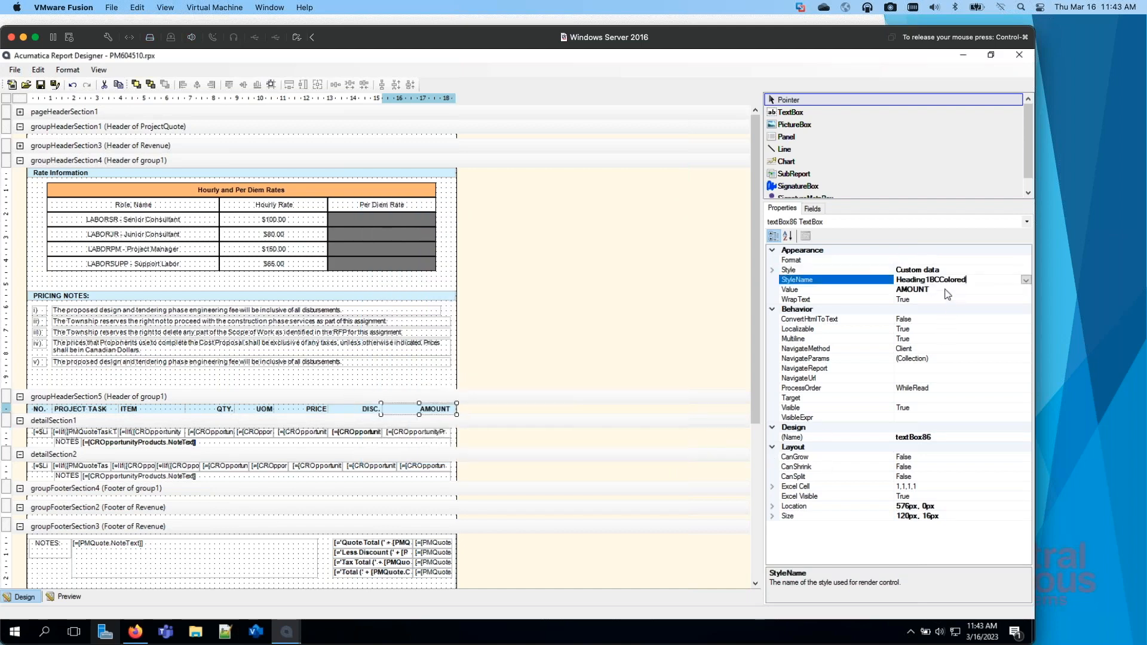
click(1025, 281)
click(1027, 271)
click(1026, 270)
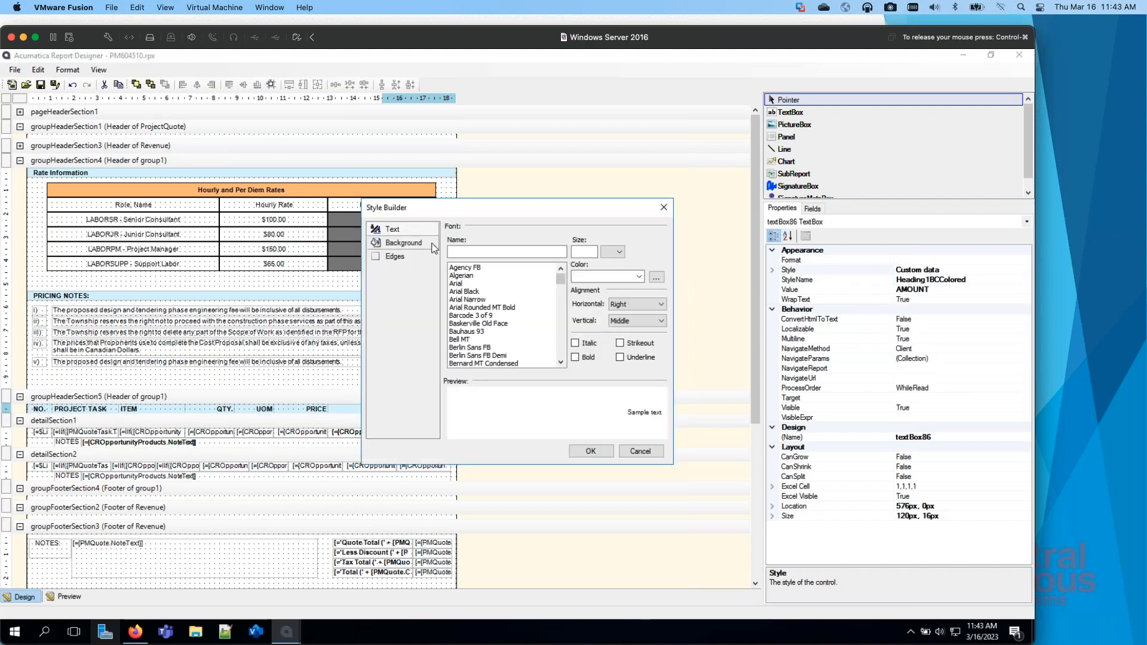
click(424, 243)
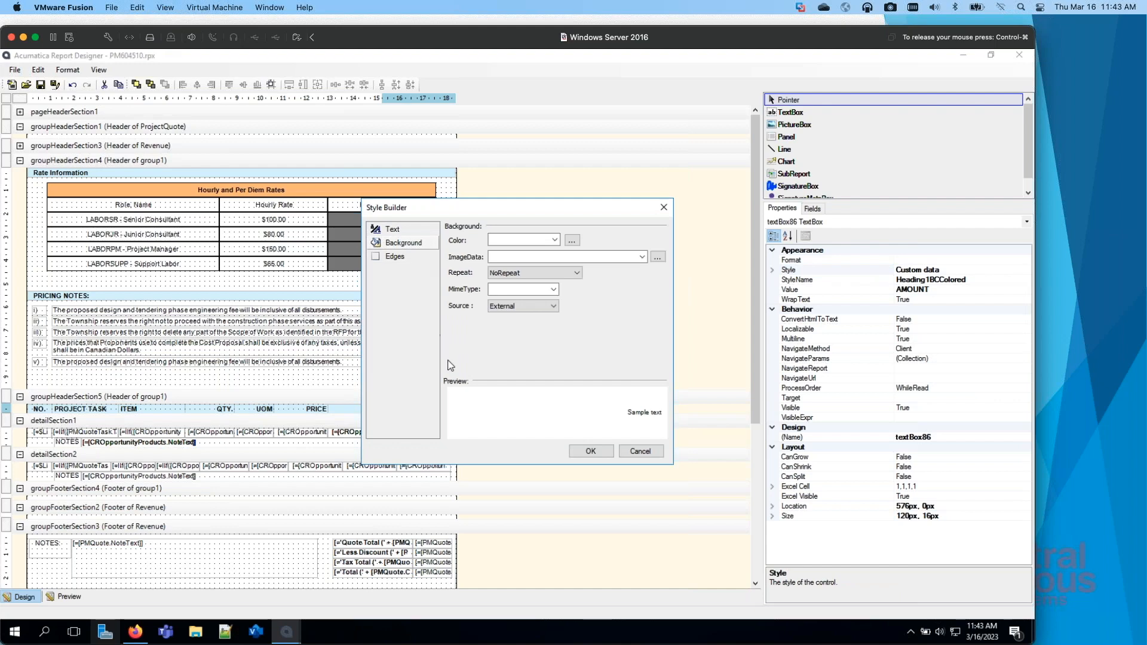
click(555, 241)
click(619, 229)
Step: Review the AMOUNT heading's padding and the Top border options in its edge style, and discard the style edits
click(403, 257)
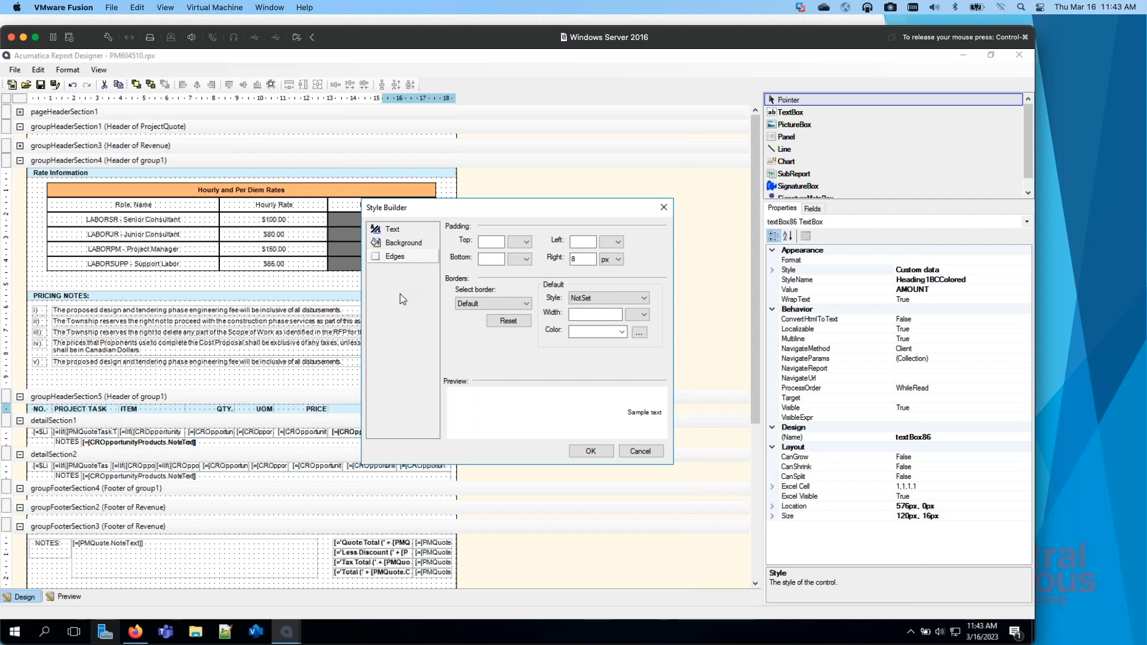
click(525, 303)
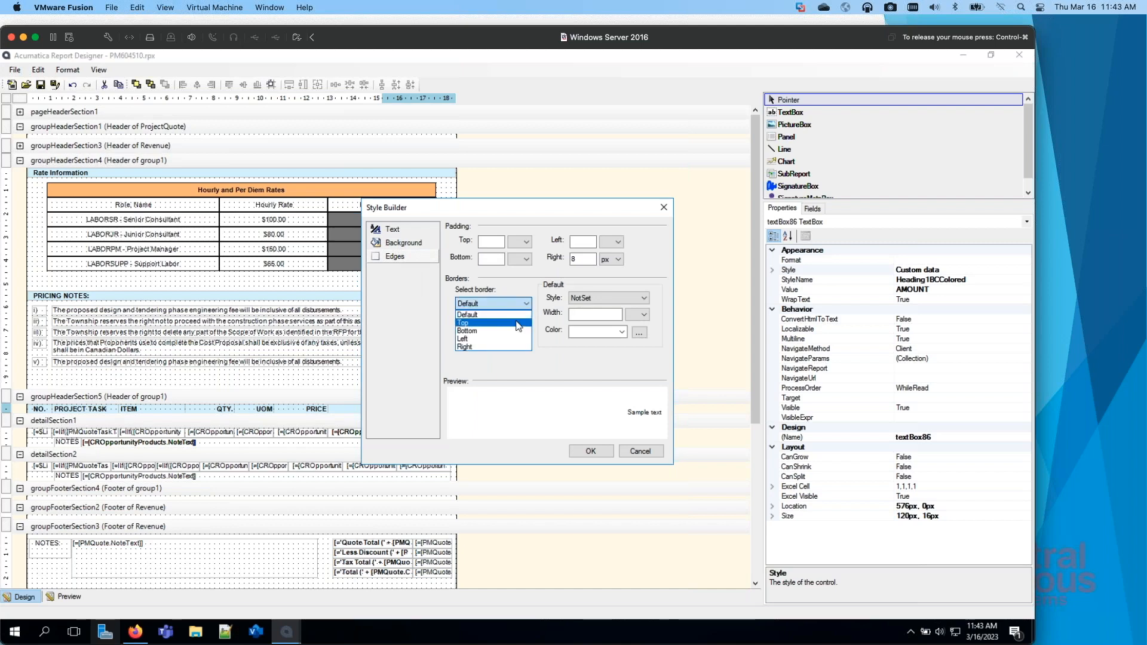
click(517, 324)
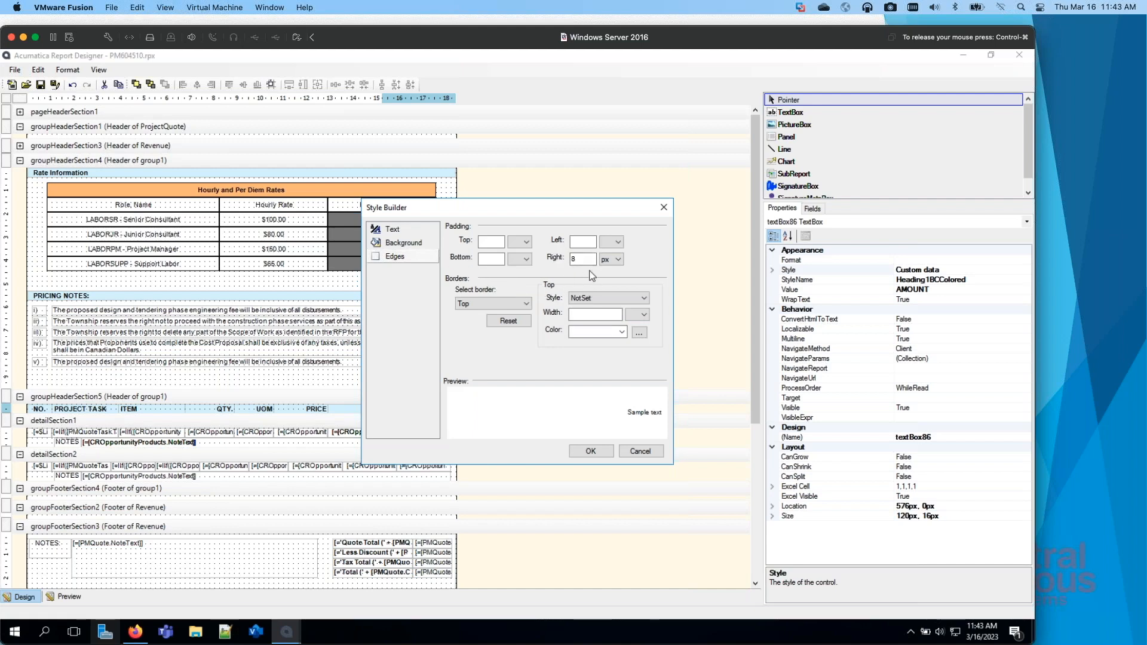
click(572, 260)
click(649, 454)
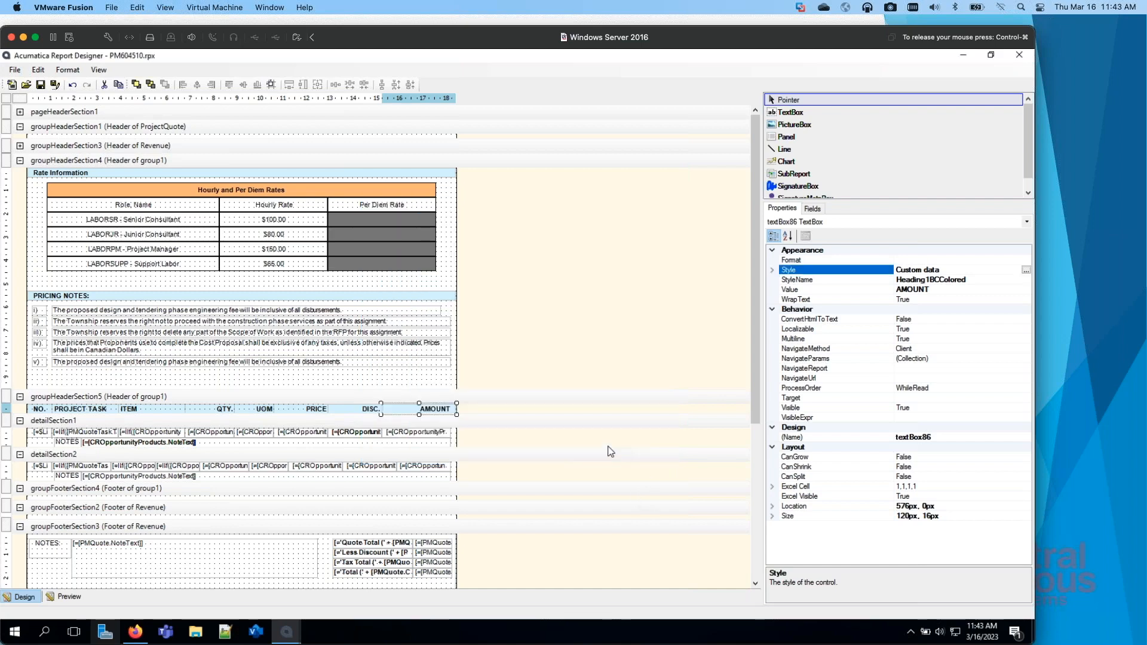
Step: Examine the Quote Total label's value expression in groupFooterSection3 and compare it with the totals on the printed quote in Firefox
click(434, 431)
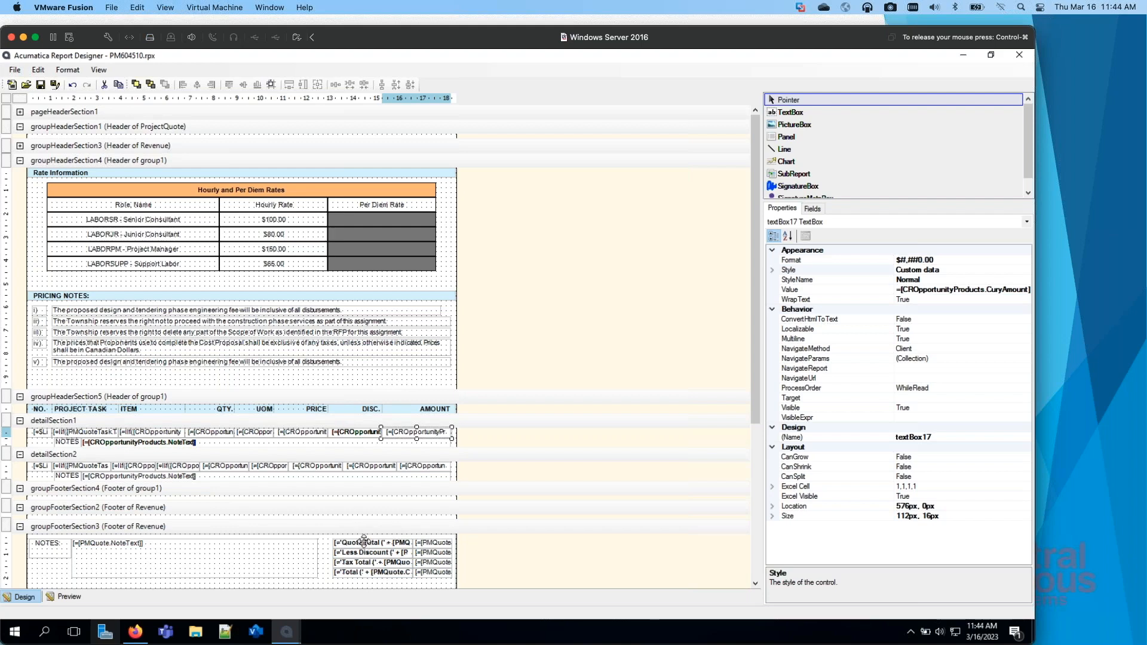
click(362, 541)
click(979, 290)
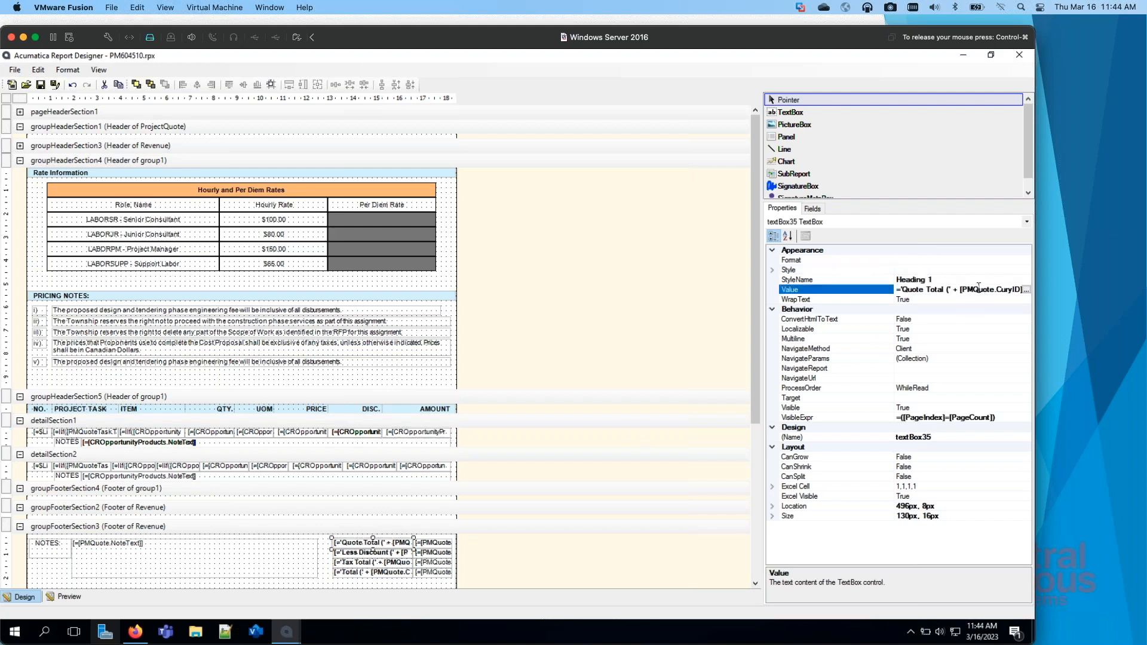
click(1026, 290)
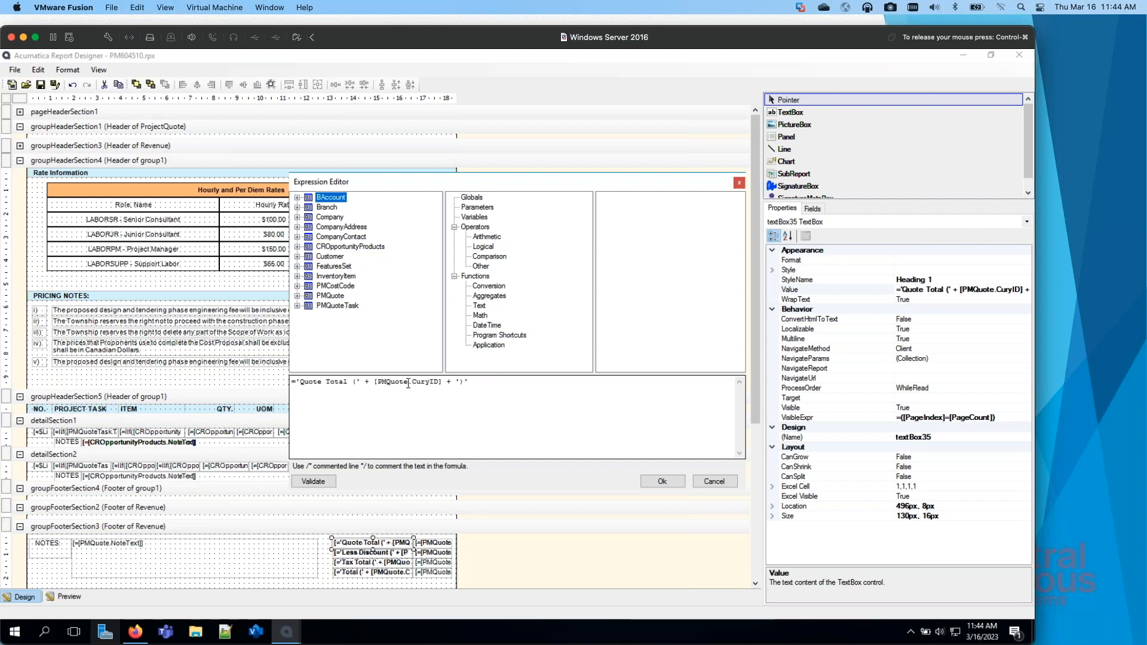
click(366, 381)
double_click(367, 382)
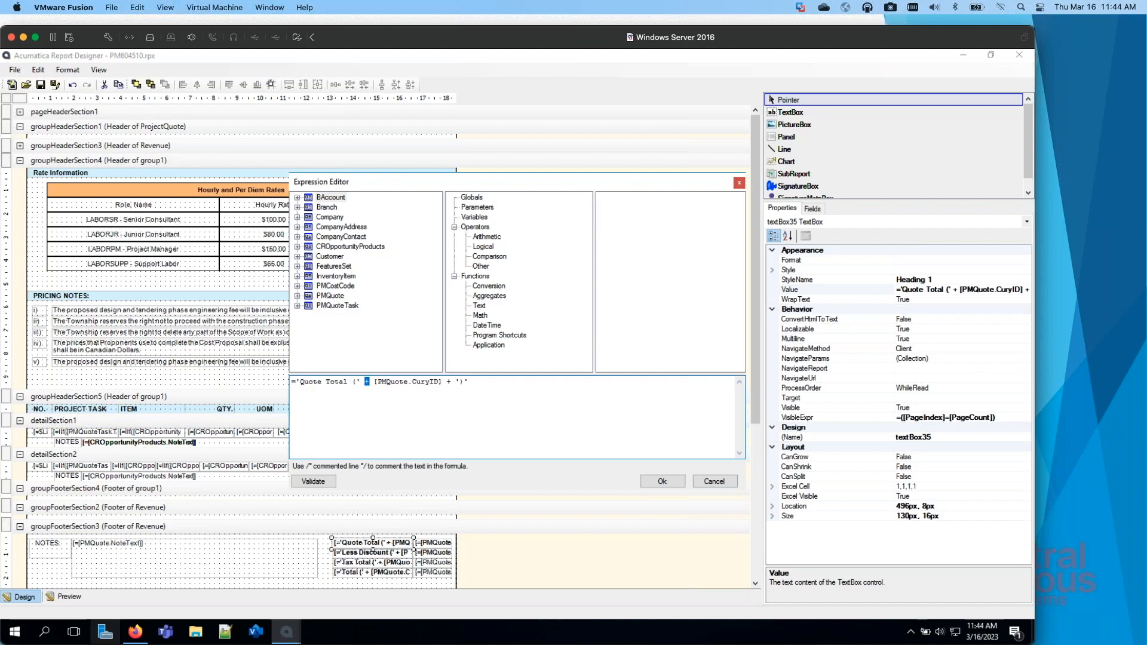
key(super+Tab)
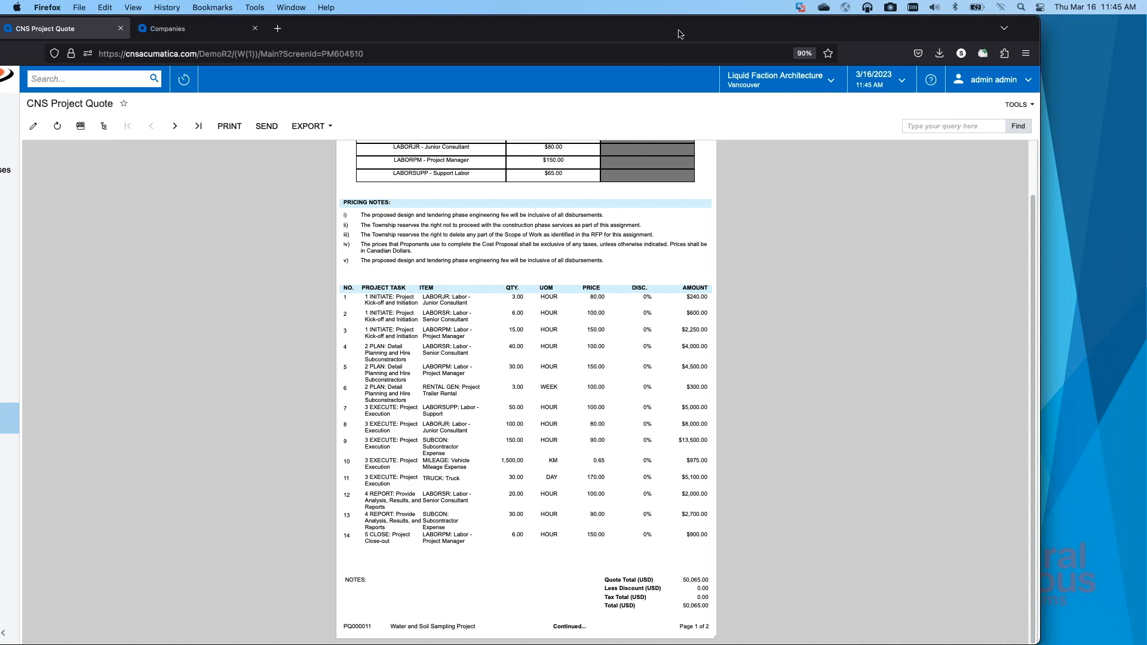
drag(679, 34, 0, 120)
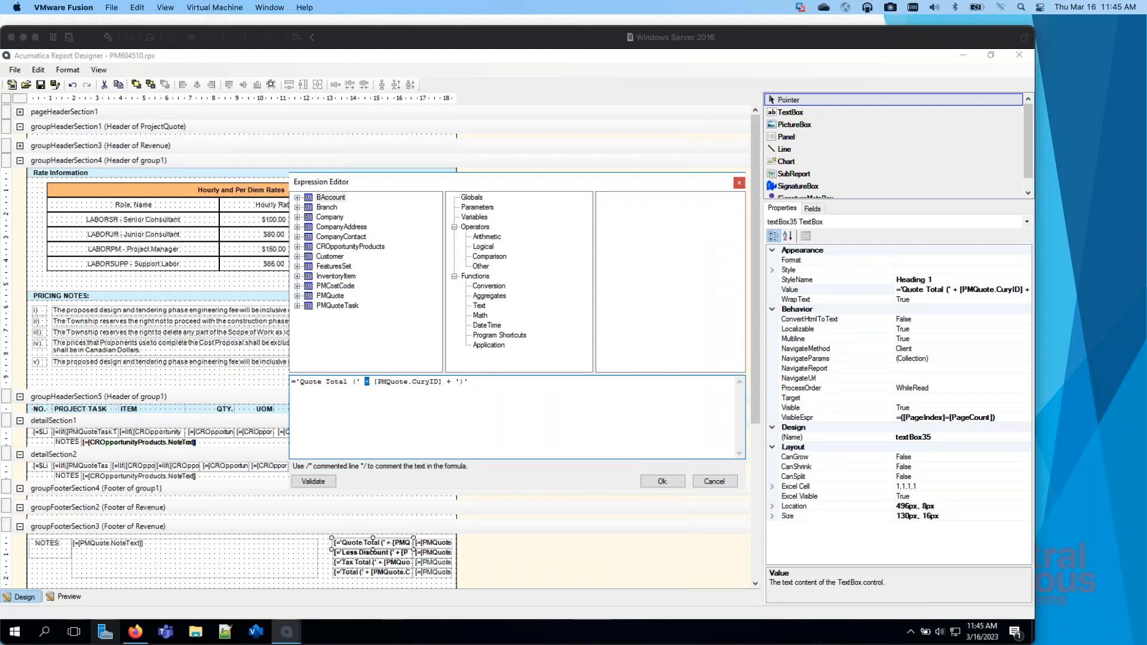
click(662, 481)
Step: Inspect the value expression of the Quote Total amount text box in groupFooterSection3
click(426, 542)
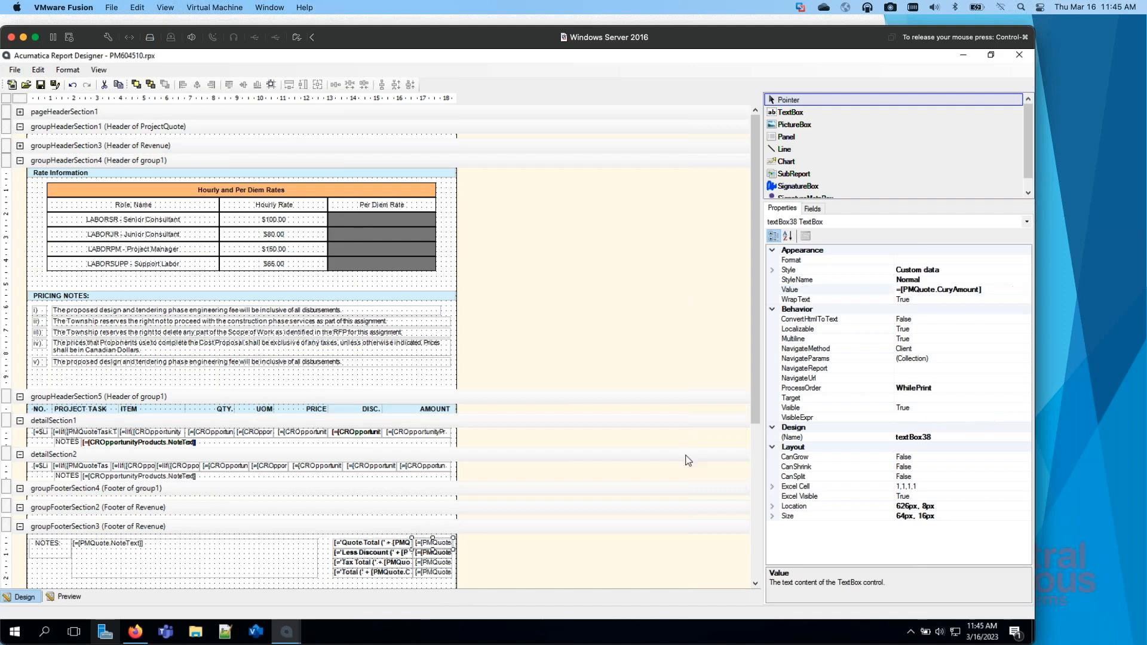
click(1026, 289)
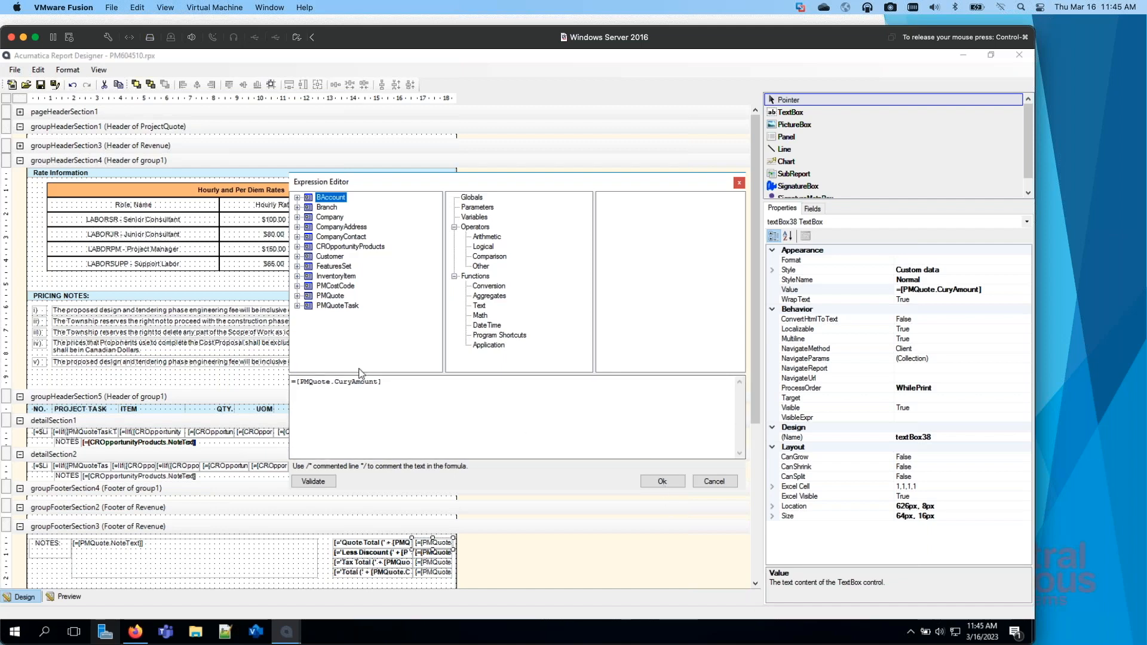
click(669, 484)
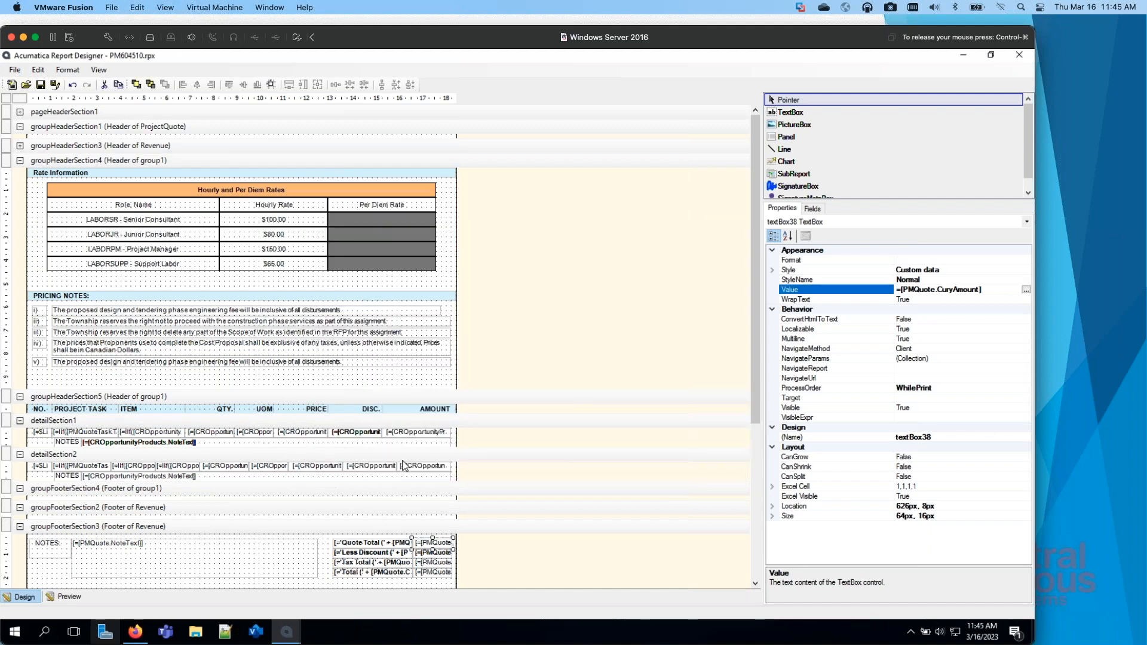
Step: Check the source fields of the tax, total and discount amounts in groupFooterSection3, and review the remaining footer sections
click(437, 586)
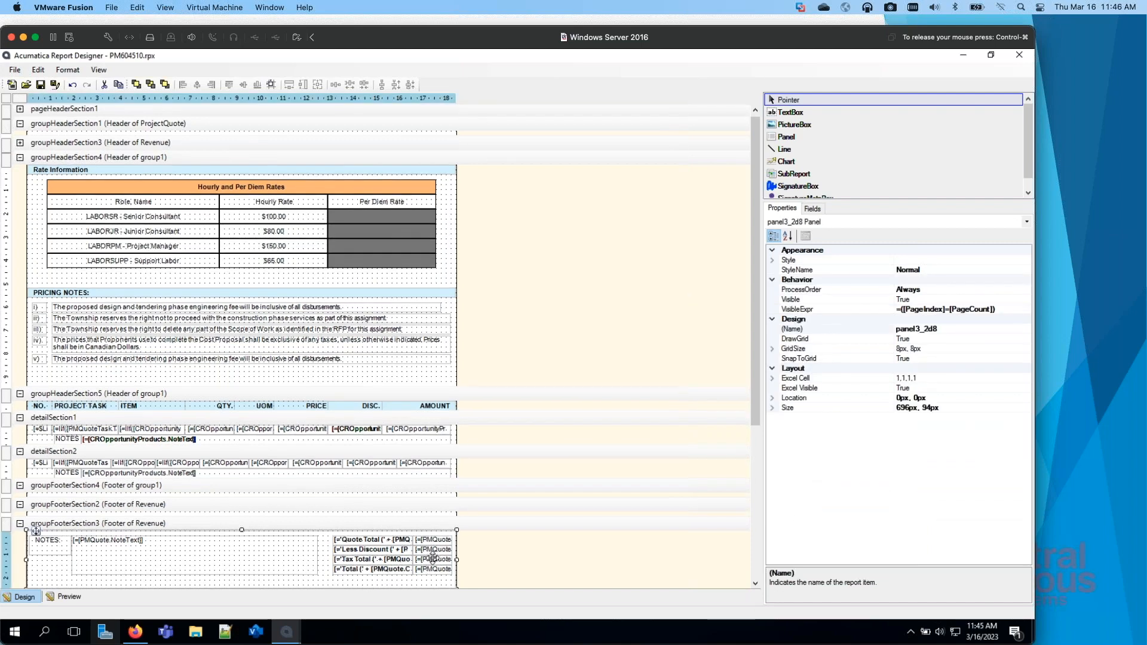
click(429, 571)
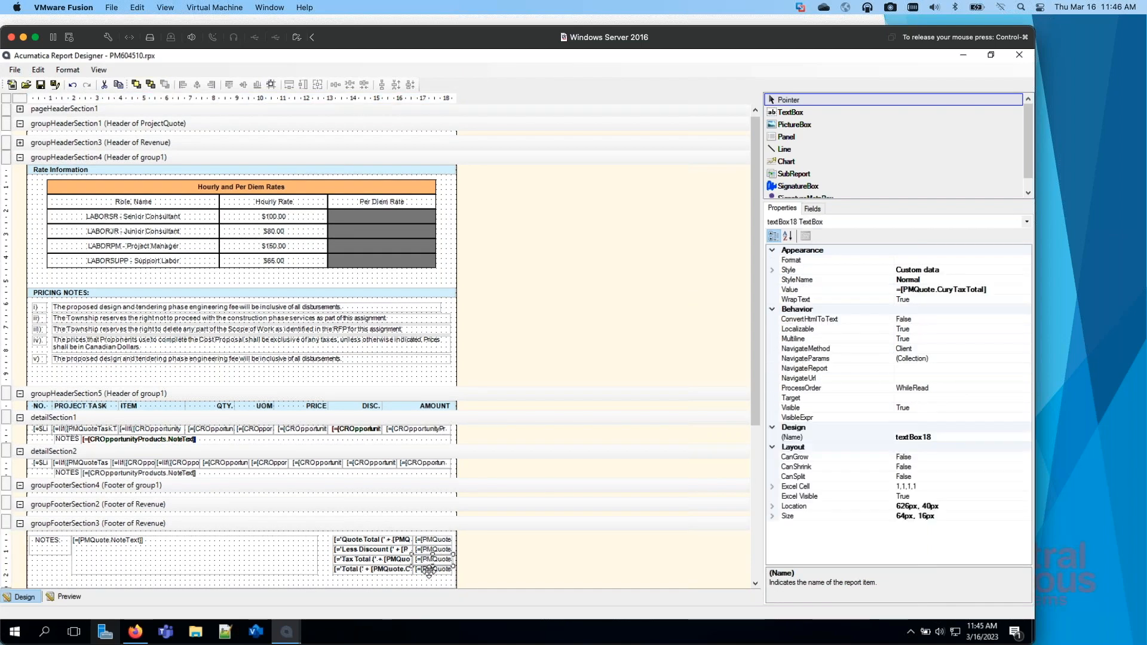
click(431, 570)
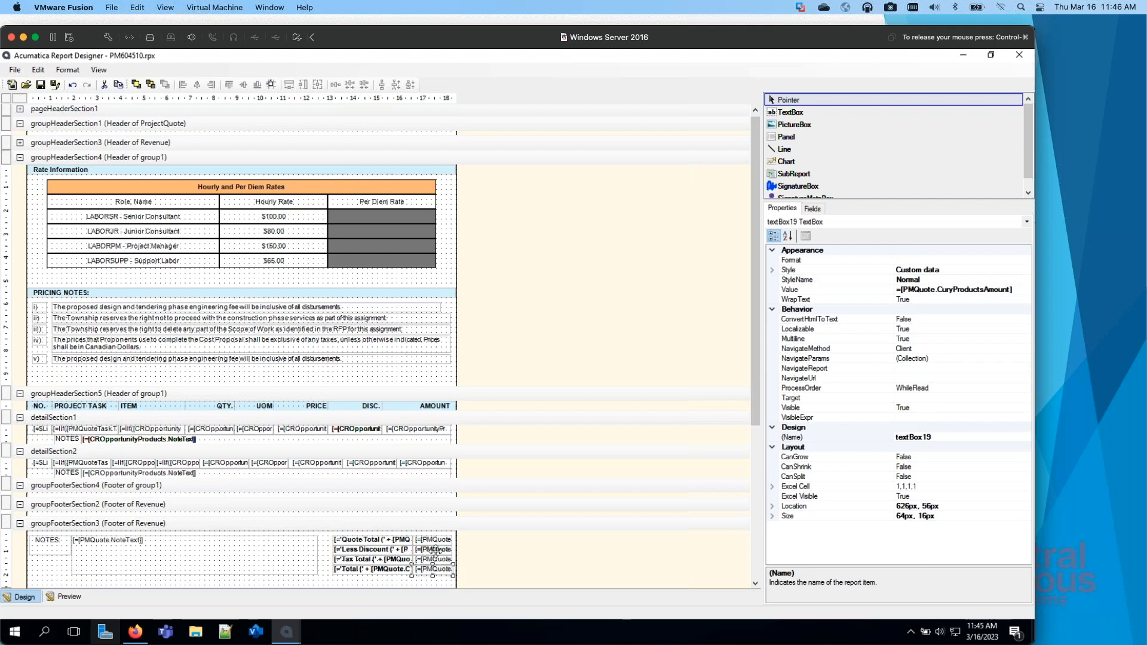
click(435, 549)
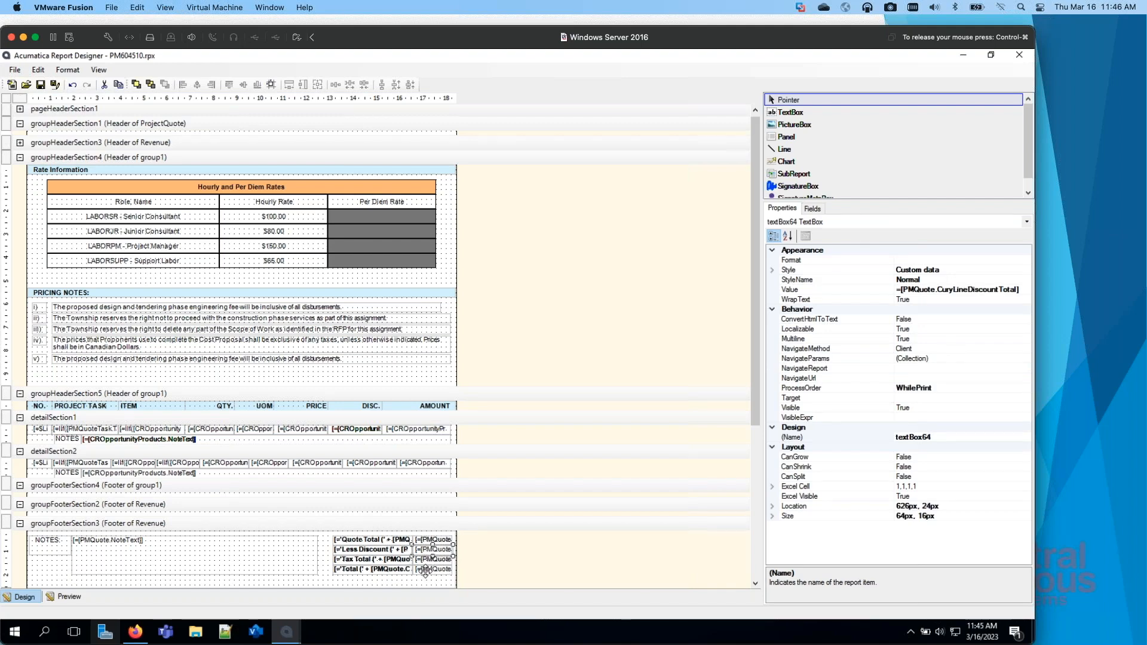
scroll(425, 571, down, 3)
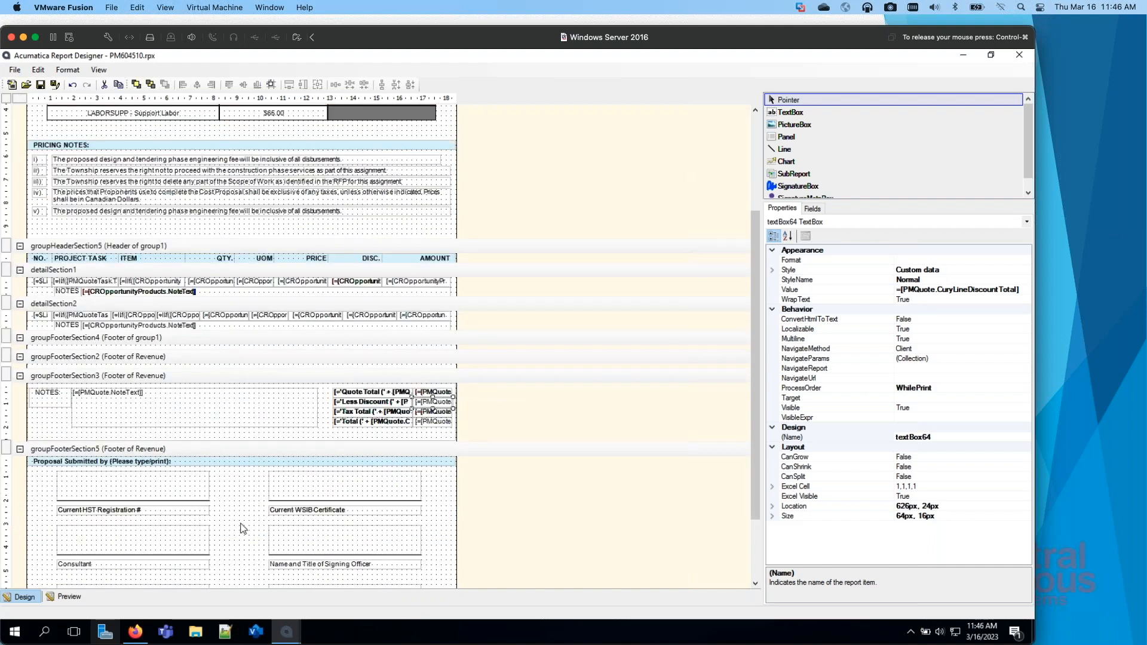
scroll(266, 537, down, 3)
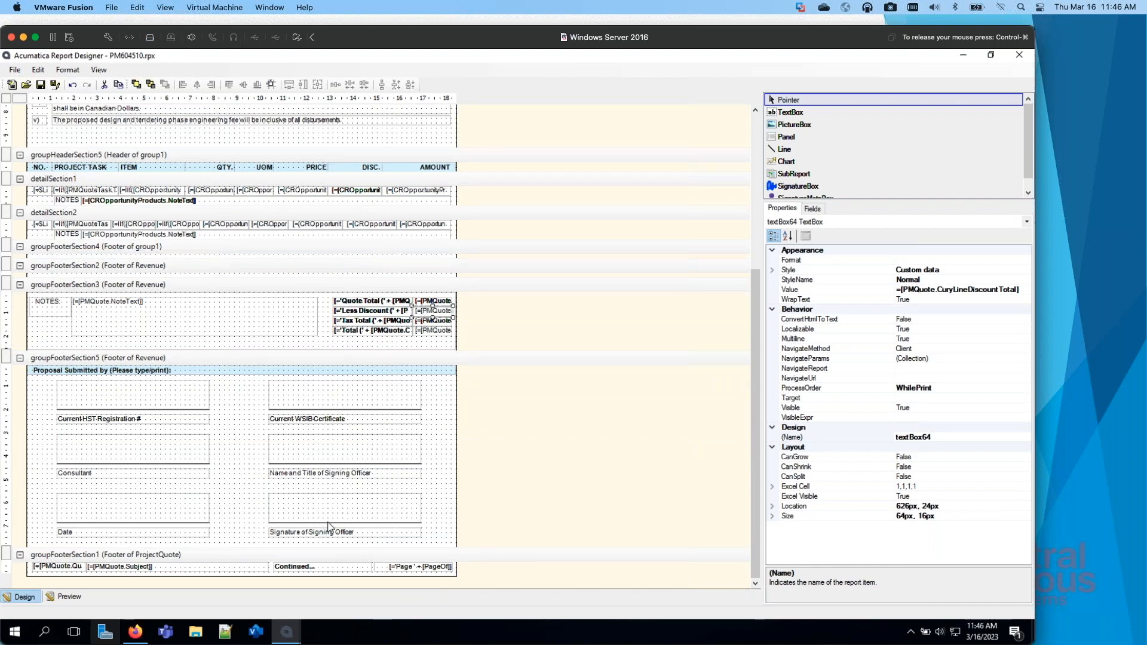
scroll(435, 249, up, 8)
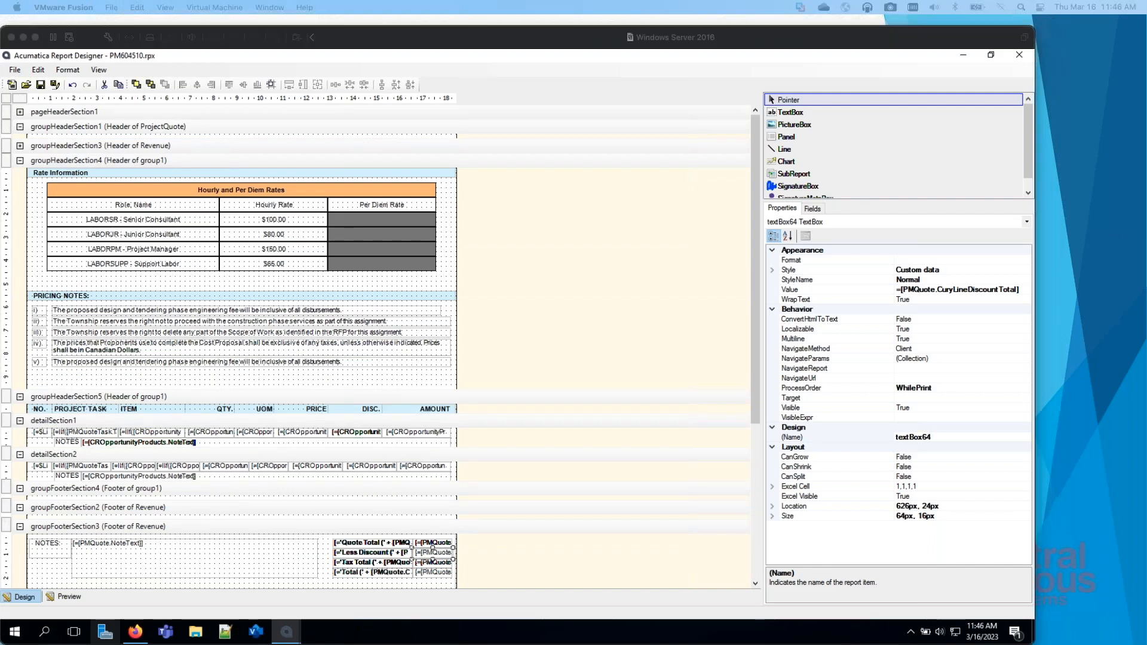
Step: Switch to Acumatica in Firefox and browse the full list of Purchases reports and the Payables reports
drag(0, 29, 660, 8)
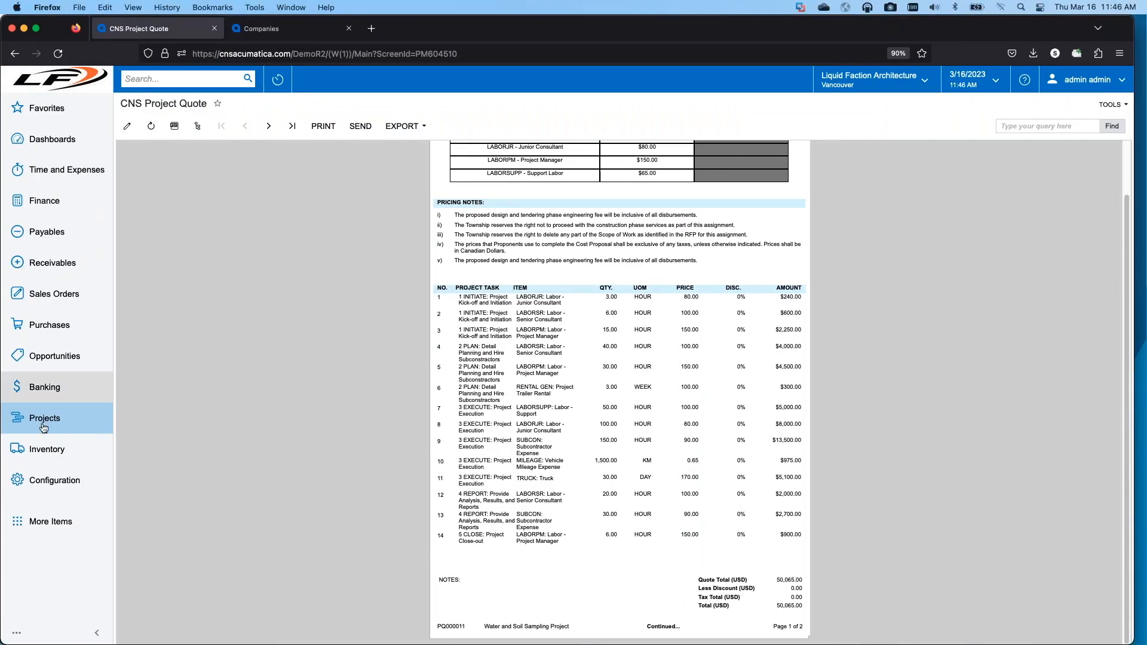
click(51, 325)
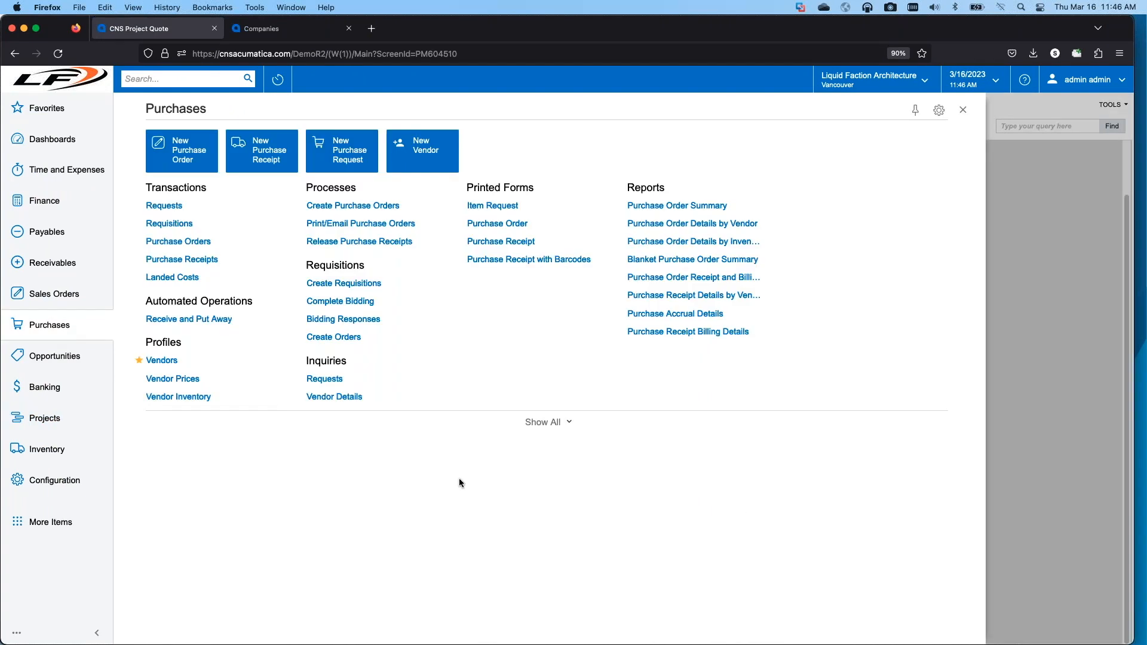
click(568, 422)
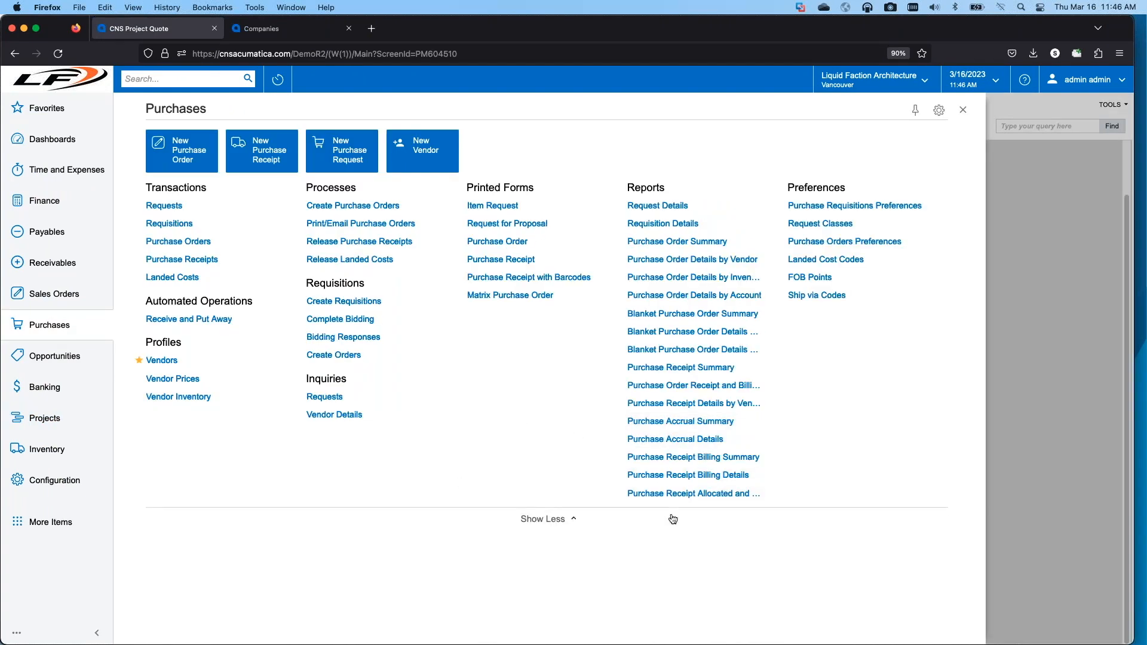
click(71, 239)
click(651, 297)
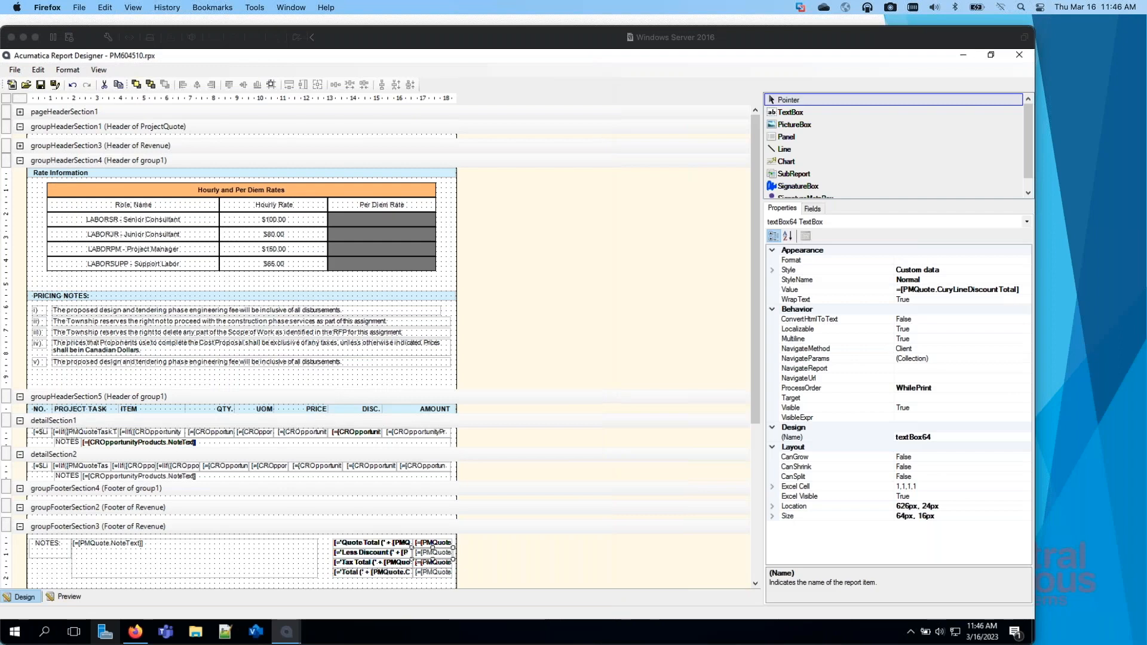
Step: Open report AP631000 in Report Designer from the DemoR2 server
click(18, 71)
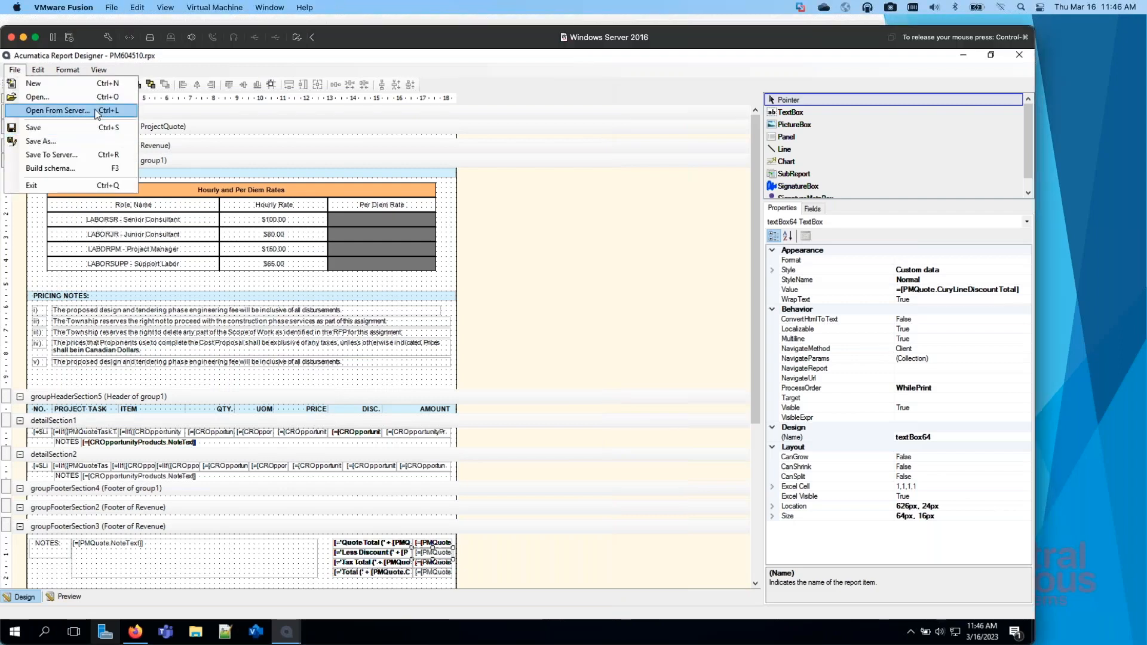
click(58, 110)
click(376, 354)
drag(368, 354, 473, 349)
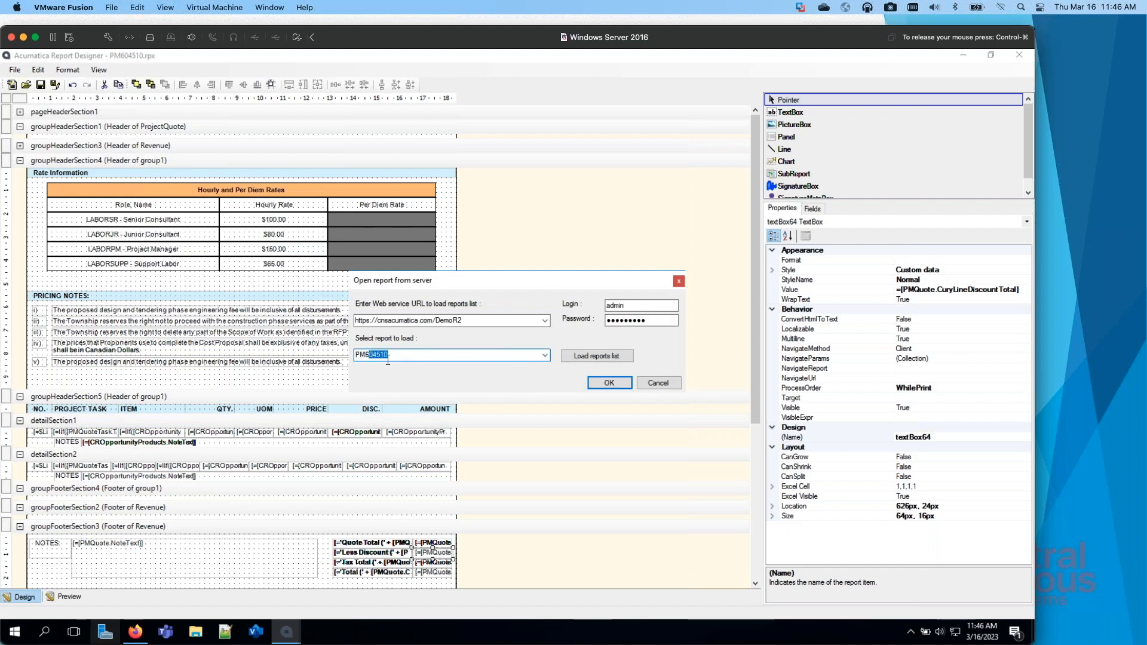
text(3100)
click(366, 355)
key(BackSpace)
key(BackSpace)
text(AP)
click(609, 383)
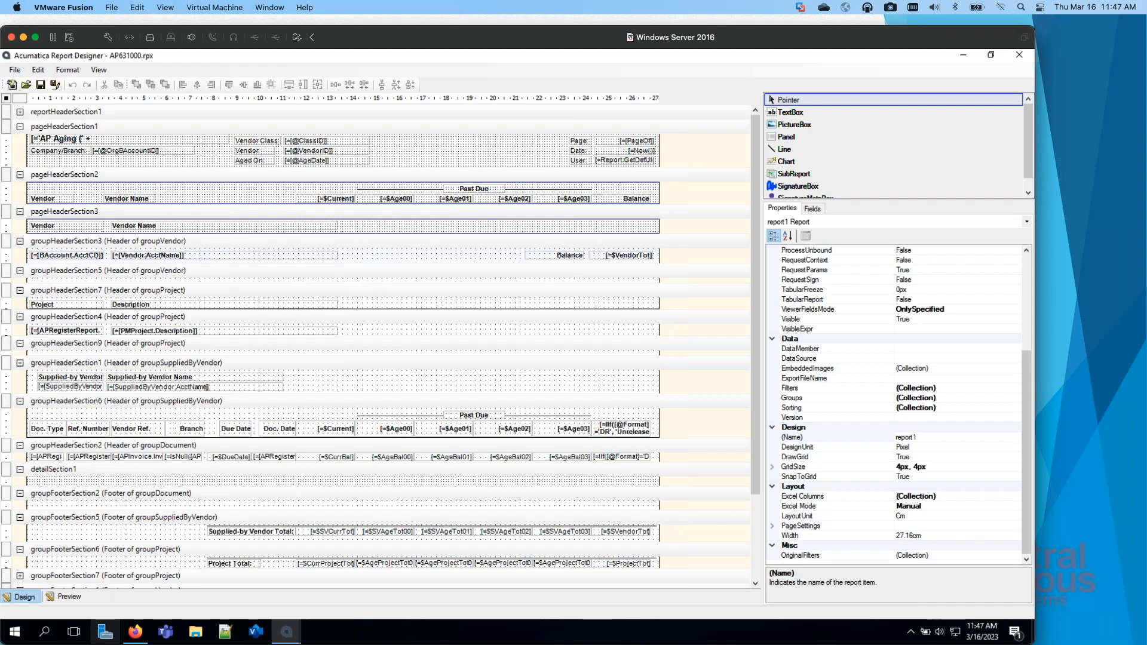
Step: Open the Schema Builder for AP631000 and examine the prompt and default value of the Format parameter
drag(1146, 38, 730, 46)
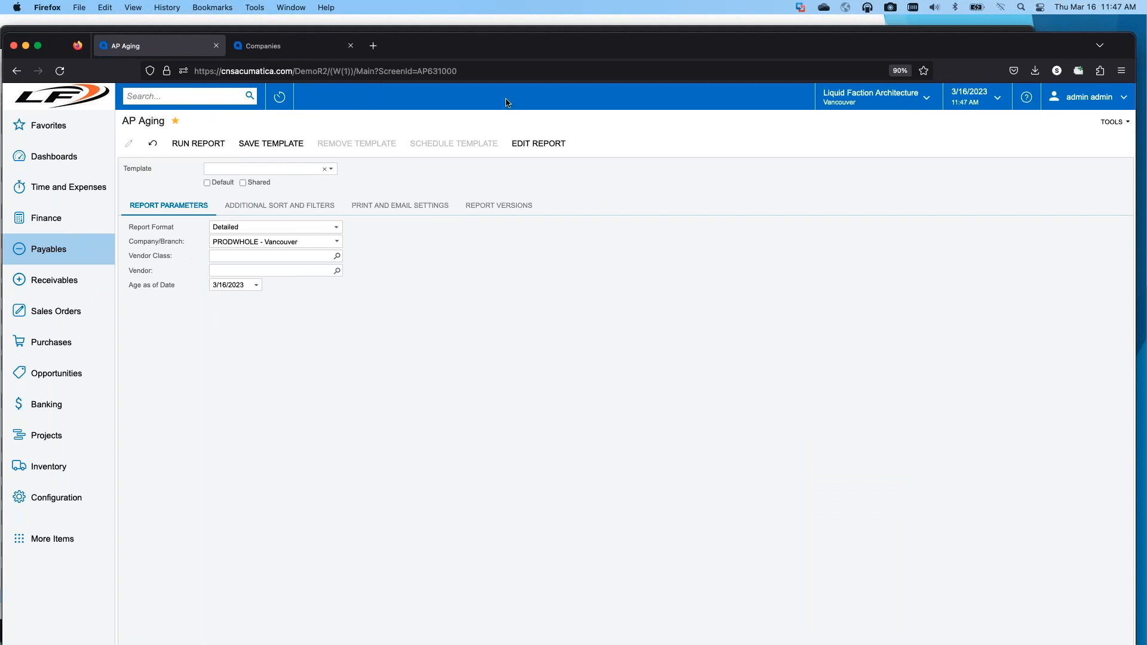
drag(586, 46, 0, 62)
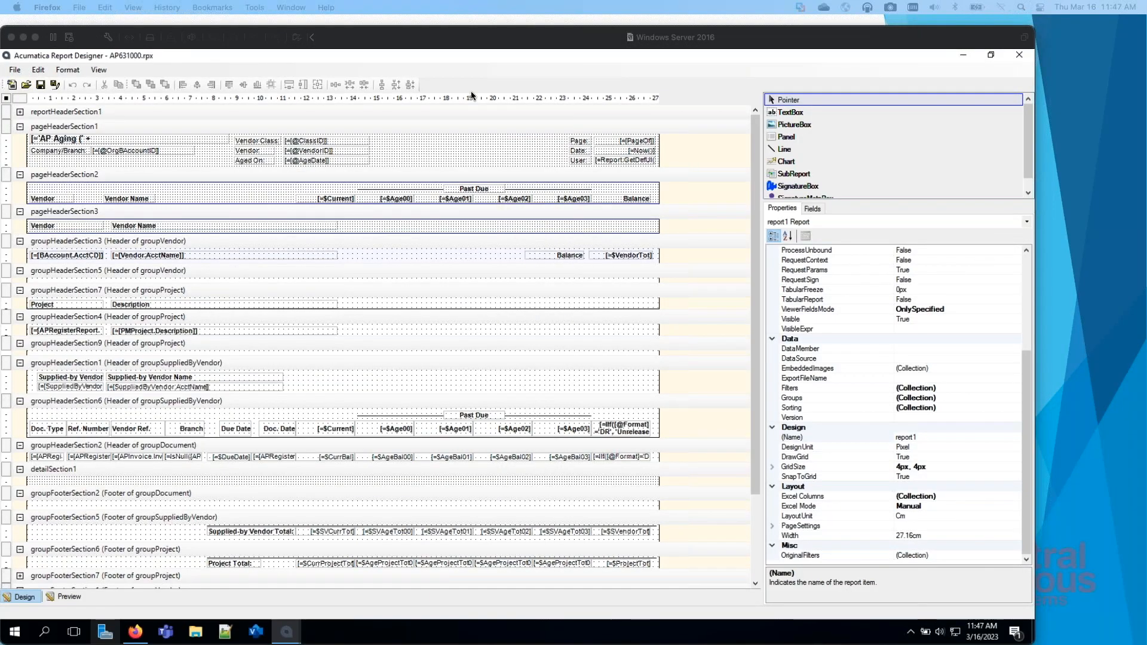
click(516, 86)
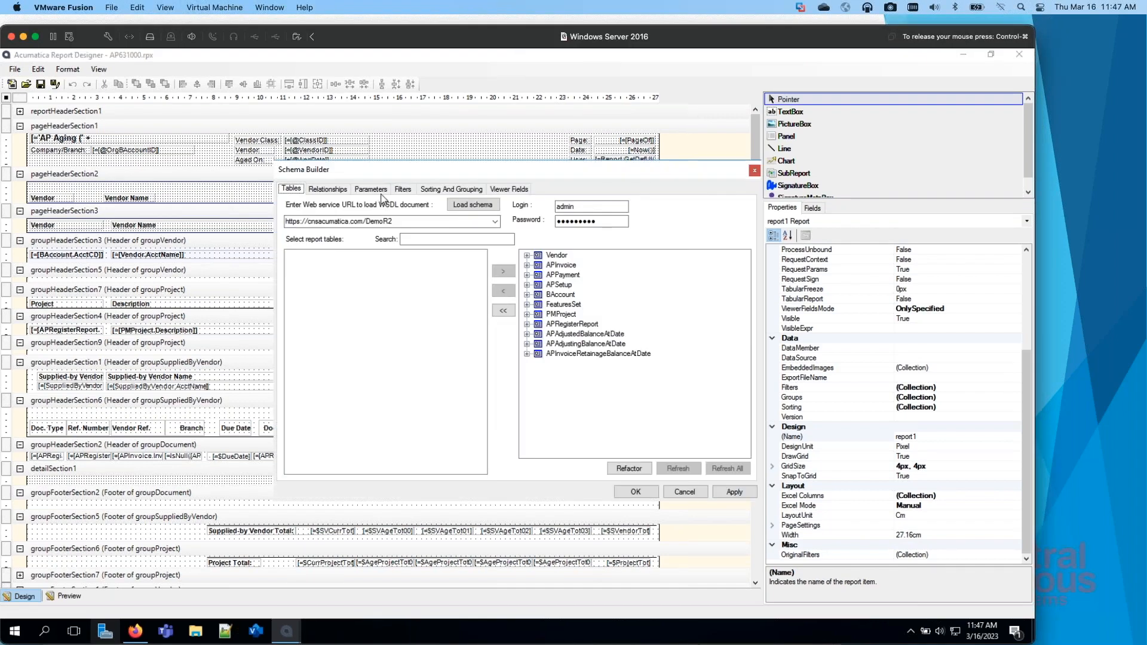
click(377, 190)
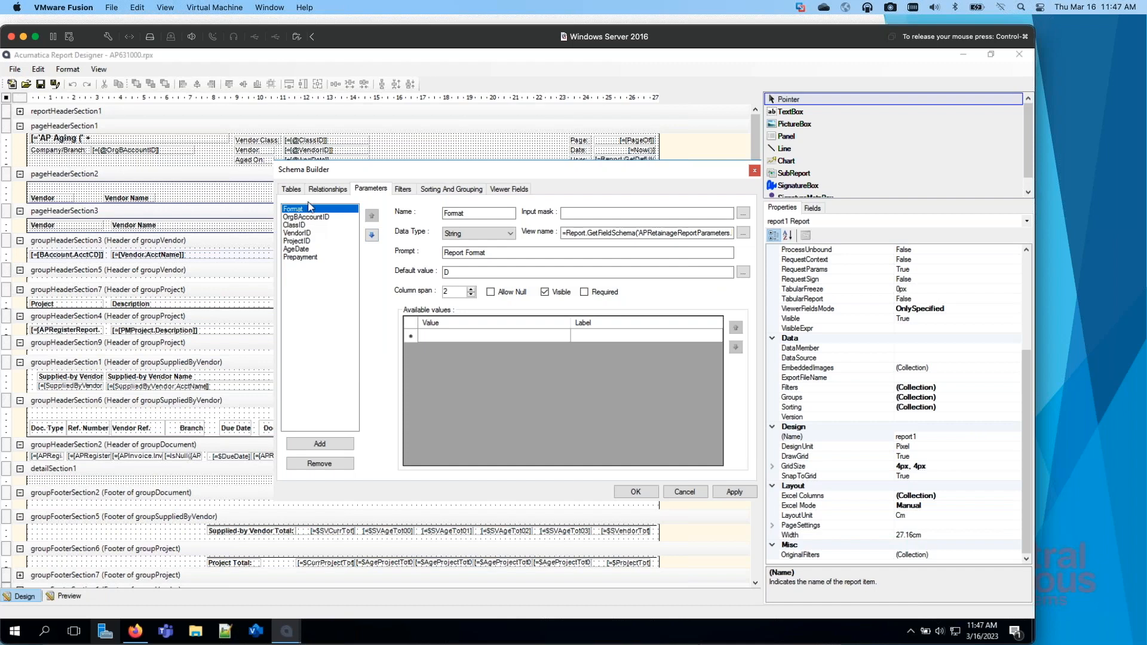
click(454, 253)
click(444, 272)
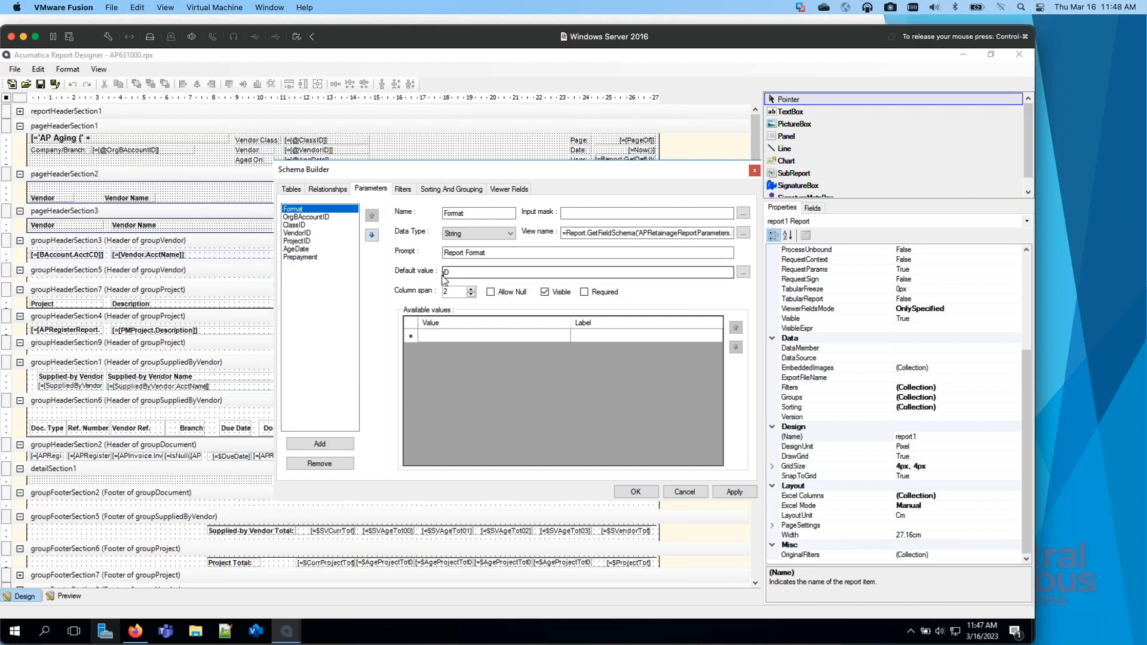
Step: Review the OrgBAccountID, ClassID, VendorID, ProjectID, AgeDate and Prepayment parameters, and check the report's filter conditions
click(311, 218)
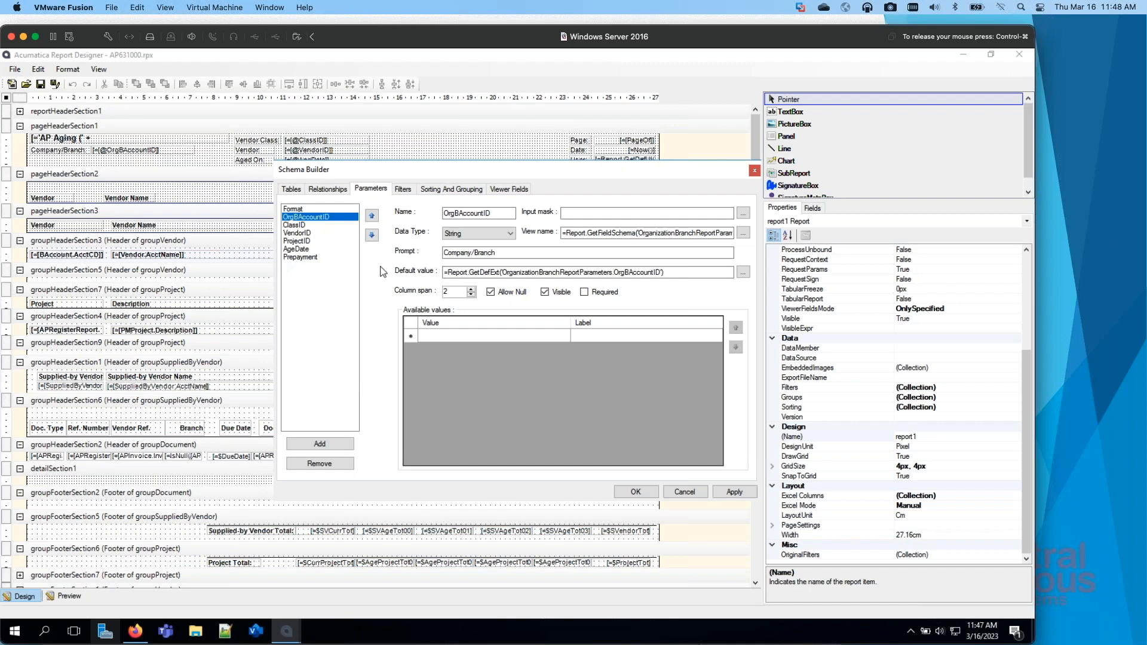
click(302, 226)
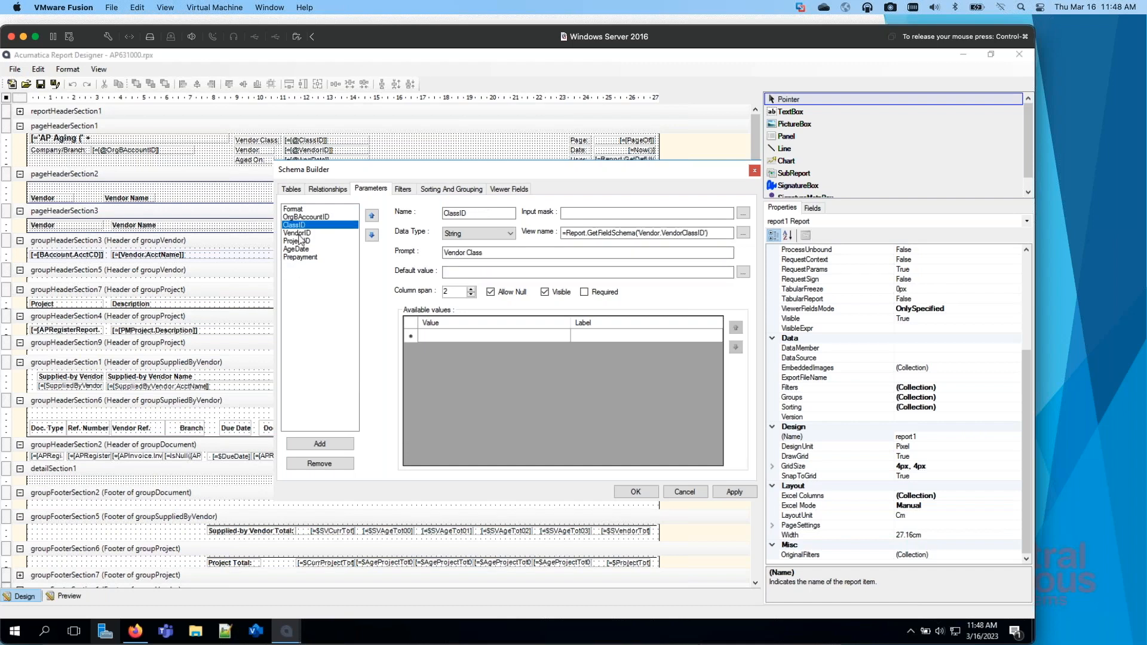
click(299, 234)
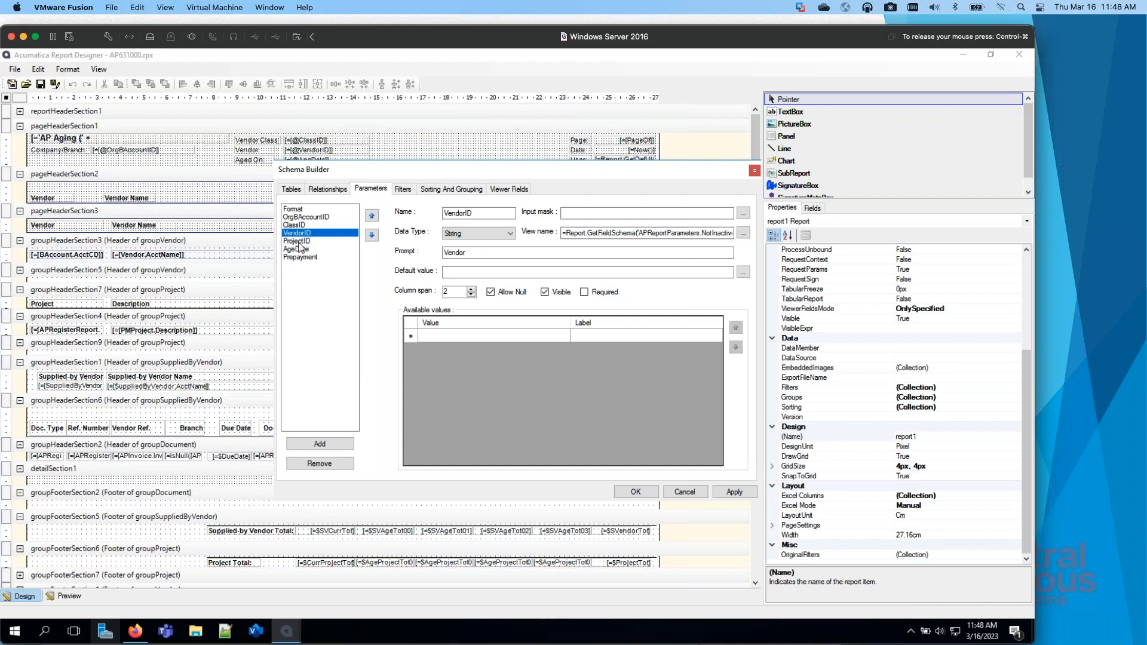
click(298, 242)
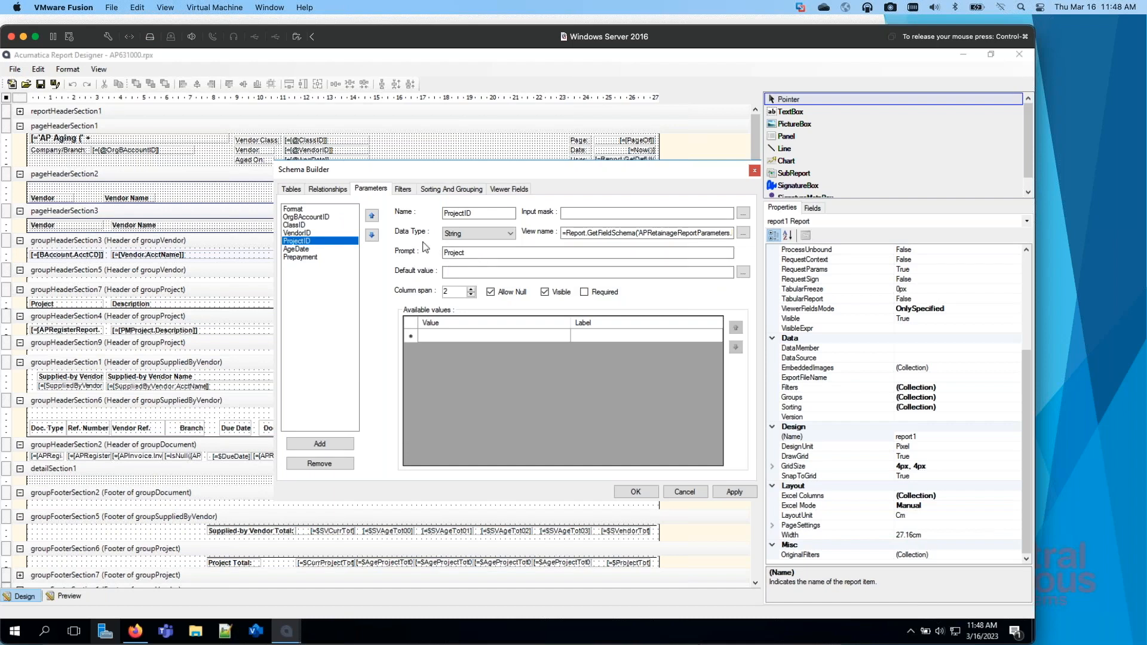
click(307, 250)
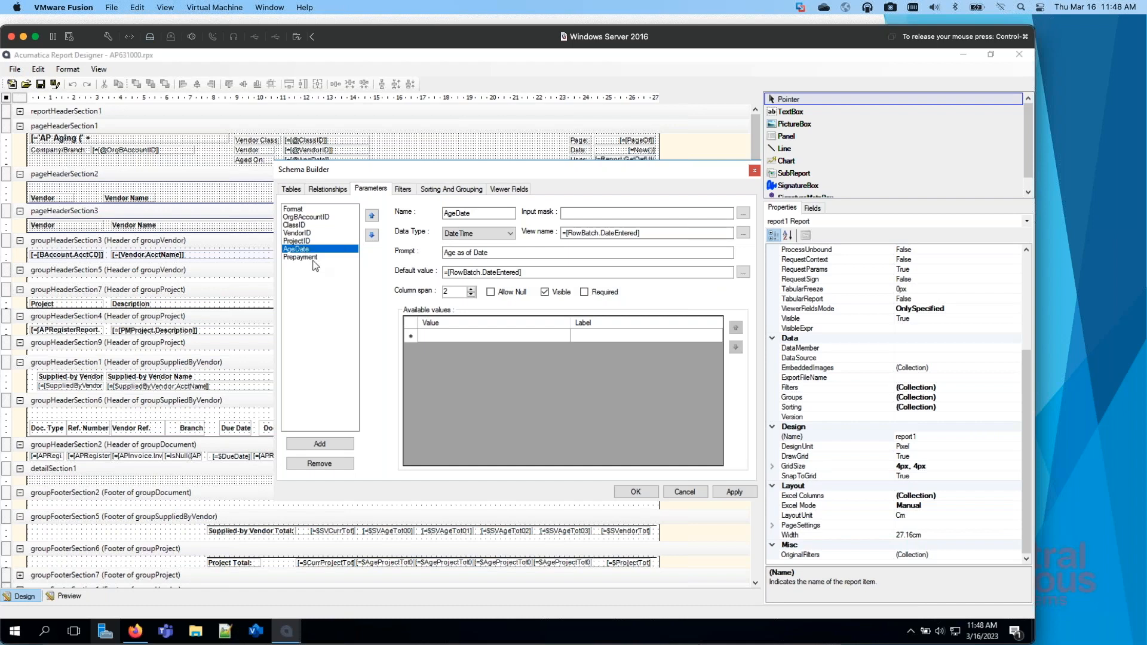
click(310, 257)
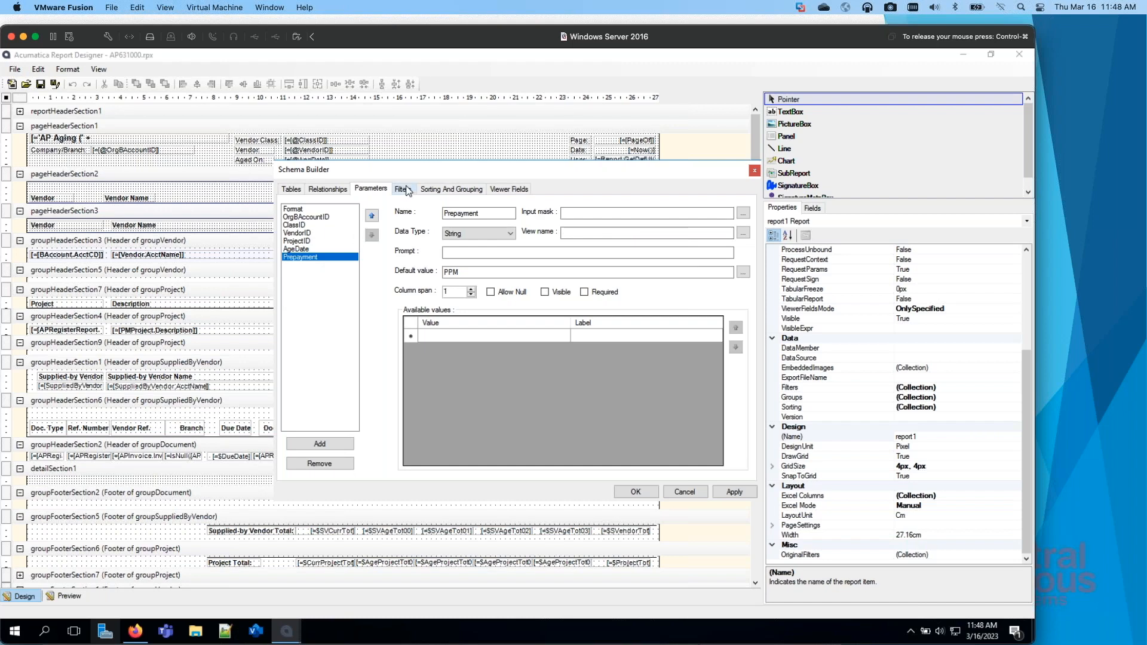
click(408, 190)
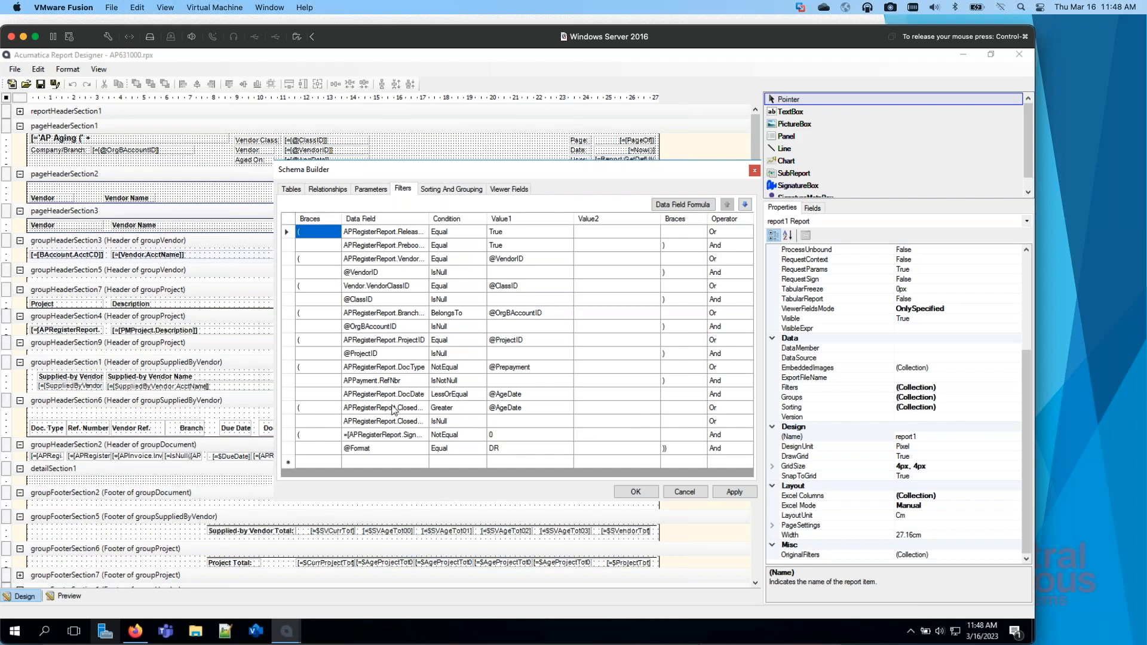
Step: Switch to Acumatica in Firefox and run the AP Aging report with the Summary format
drag(0, 27, 454, 7)
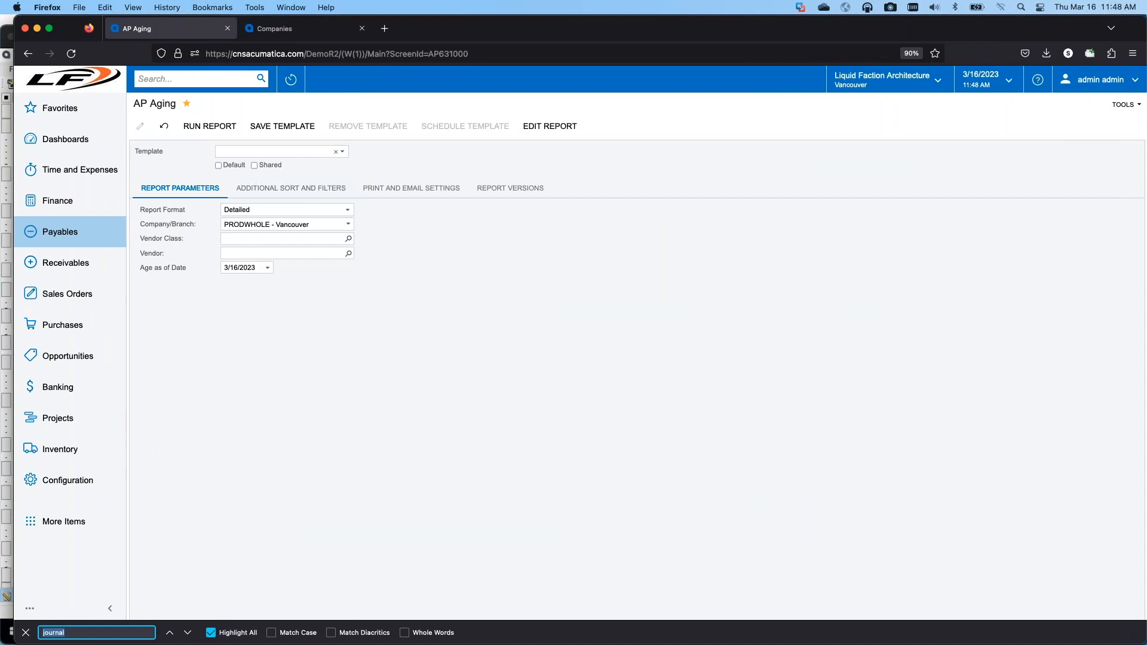
click(299, 210)
click(251, 221)
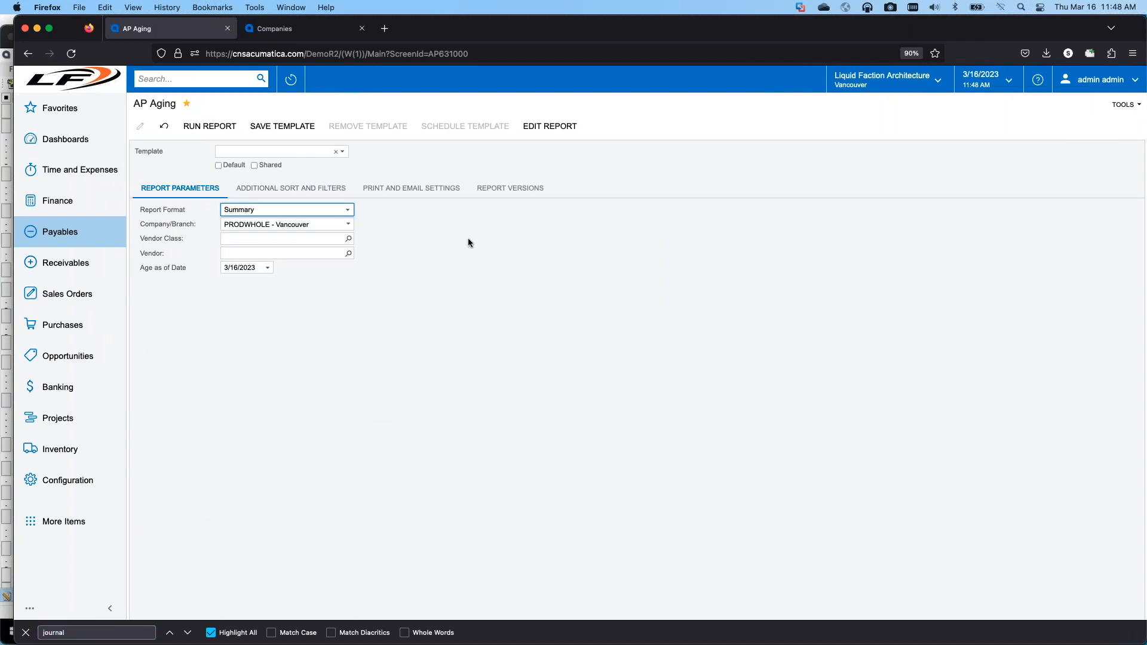
click(460, 239)
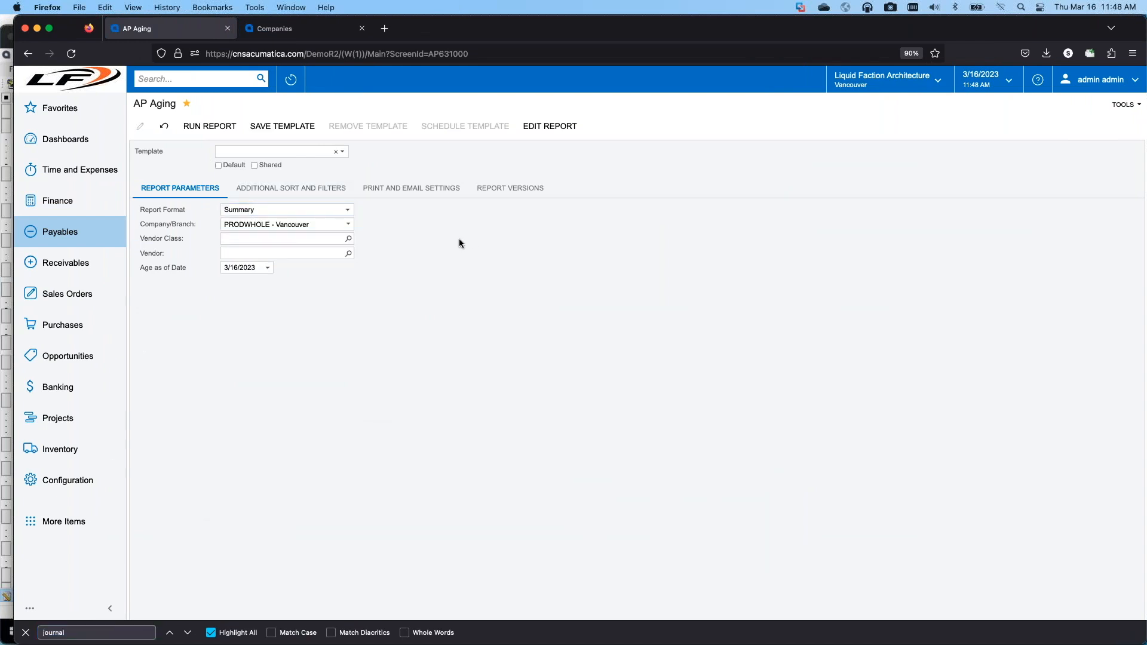
click(221, 129)
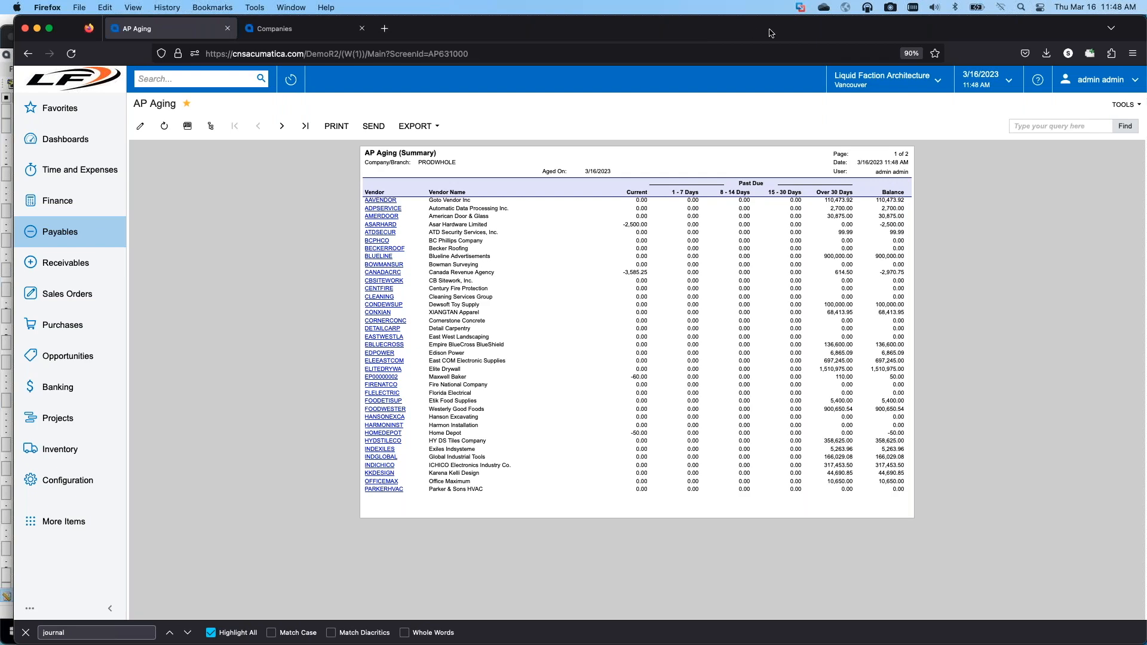
Step: Switch back to Report Designer and close the Schema Builder
drag(774, 29, 0, 72)
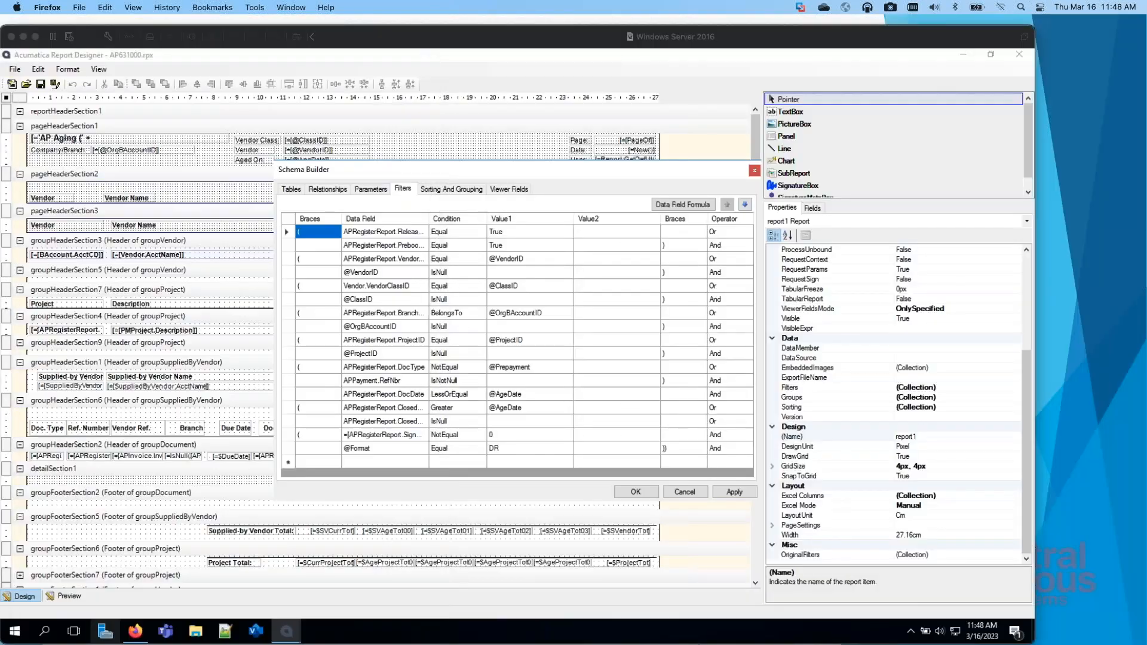
click(755, 167)
click(756, 167)
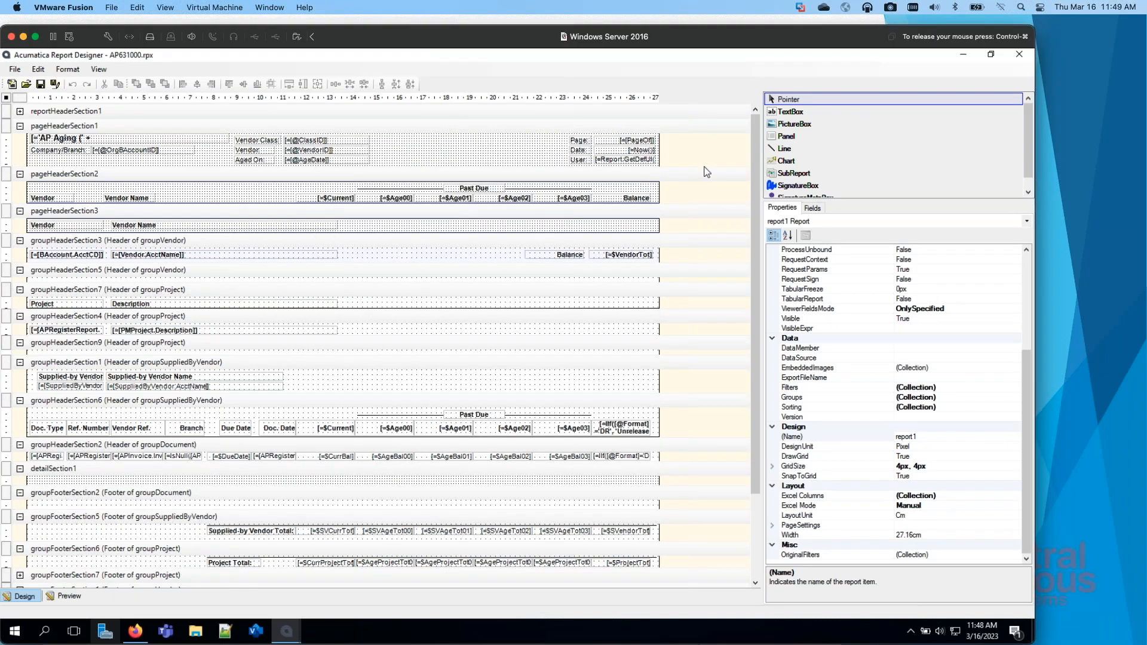
Step: Open the report's Groups collection and look at the properties of groupDocument and groupVendor
click(965, 397)
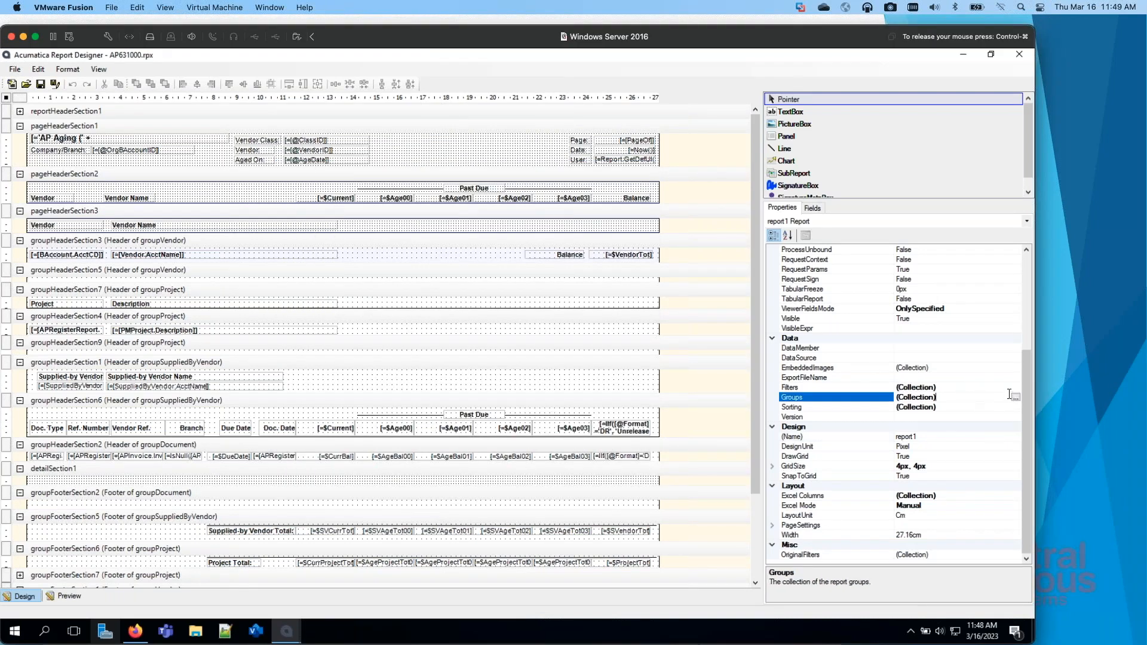
click(1015, 398)
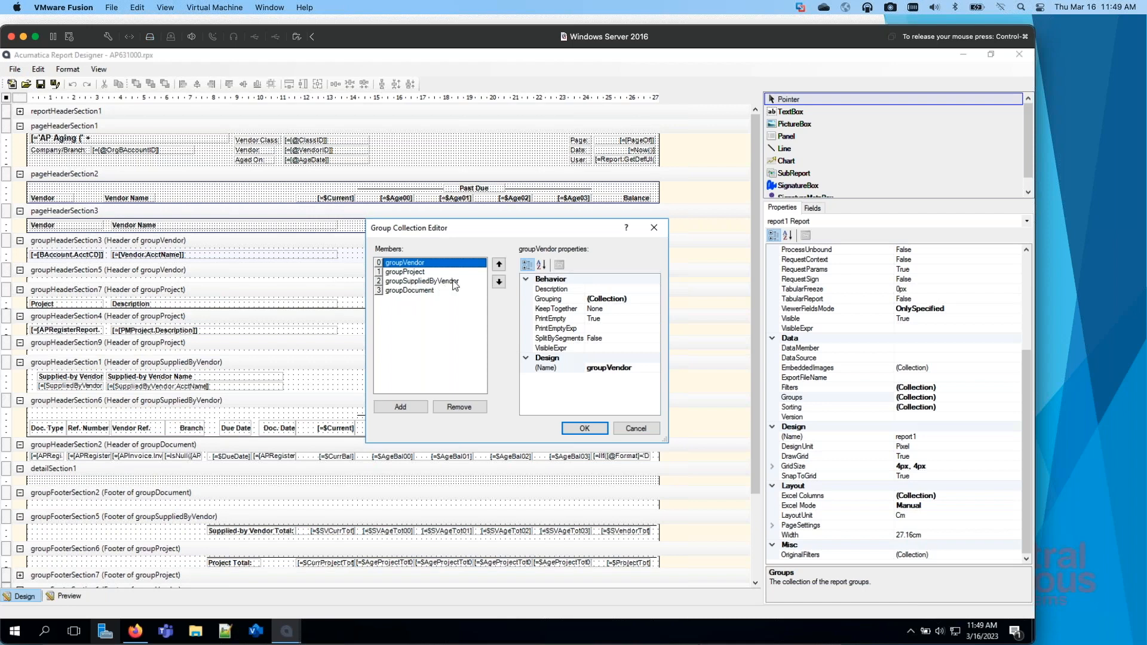
click(408, 292)
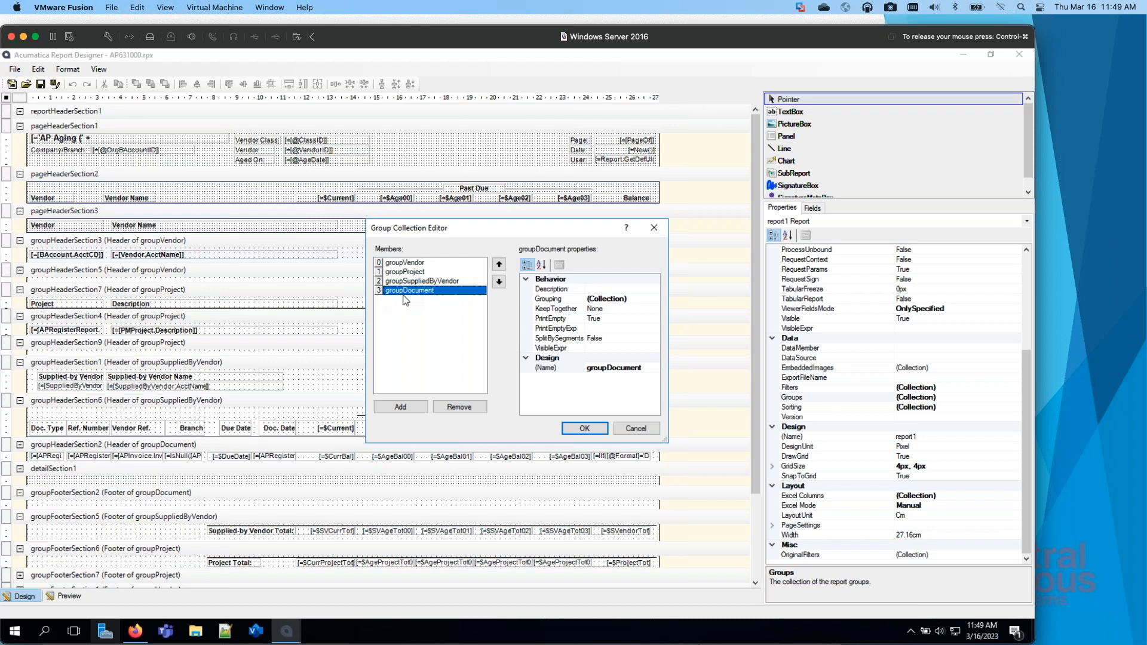
click(411, 263)
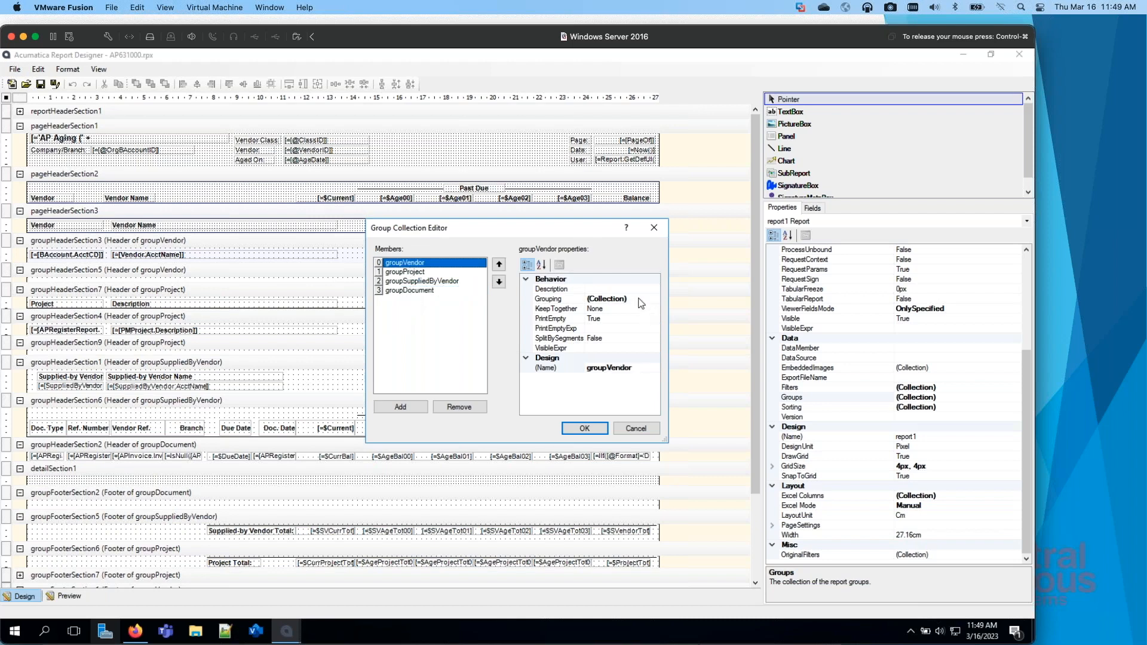
Step: Inspect the data fields of both grouping expressions in groupVendor and close the grouping collection
click(644, 299)
click(655, 299)
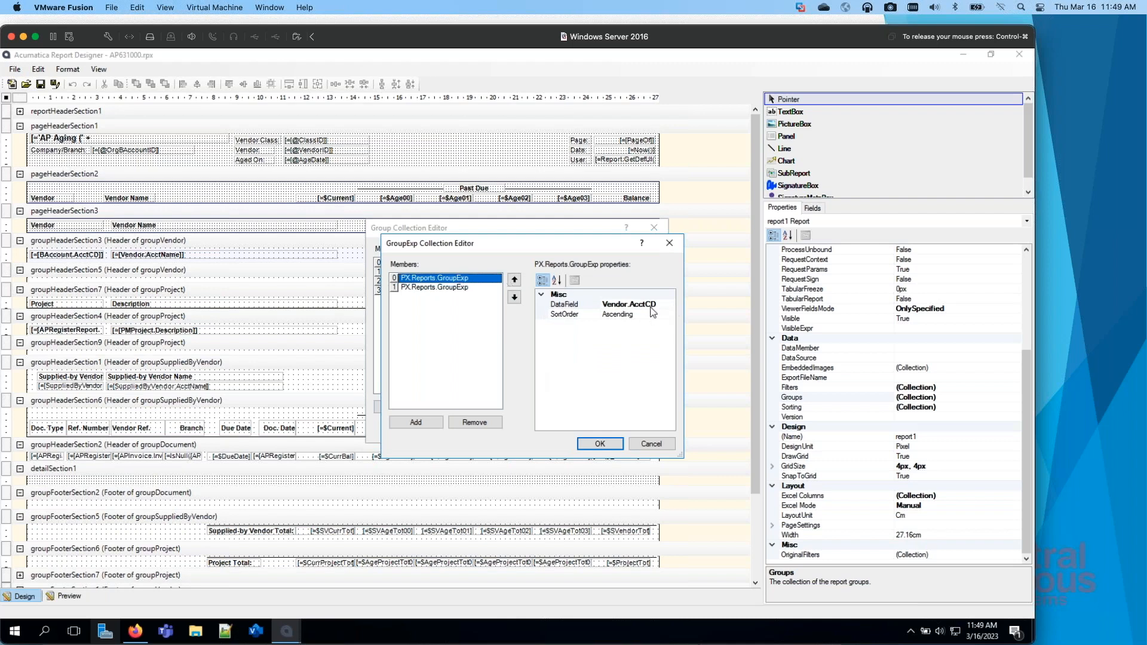
click(465, 289)
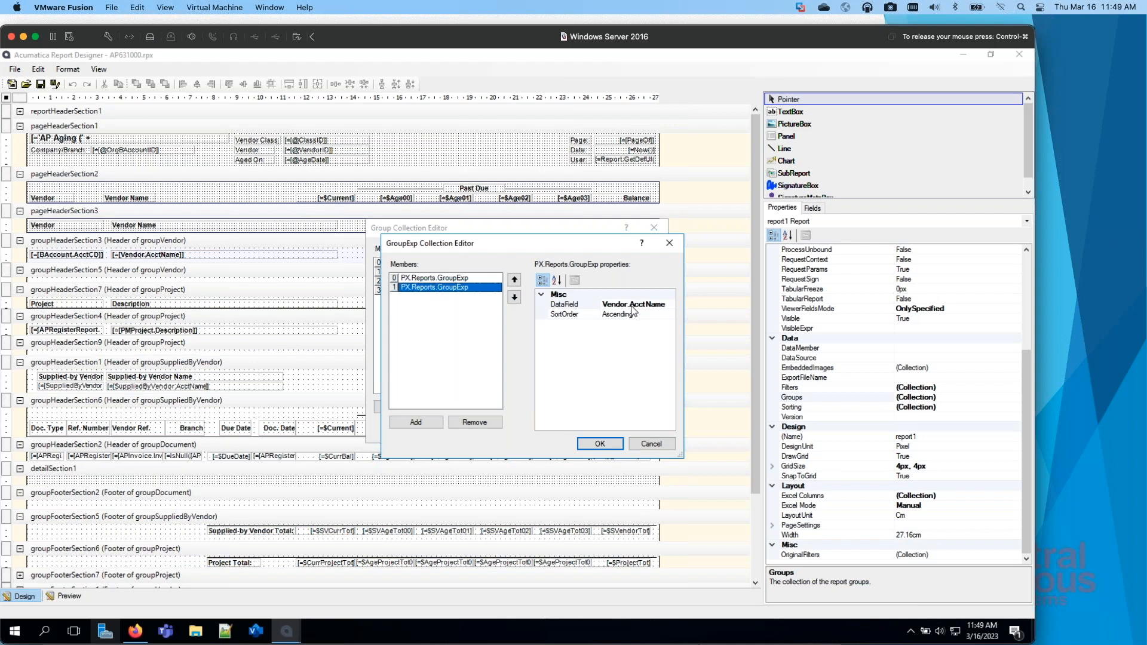
click(475, 278)
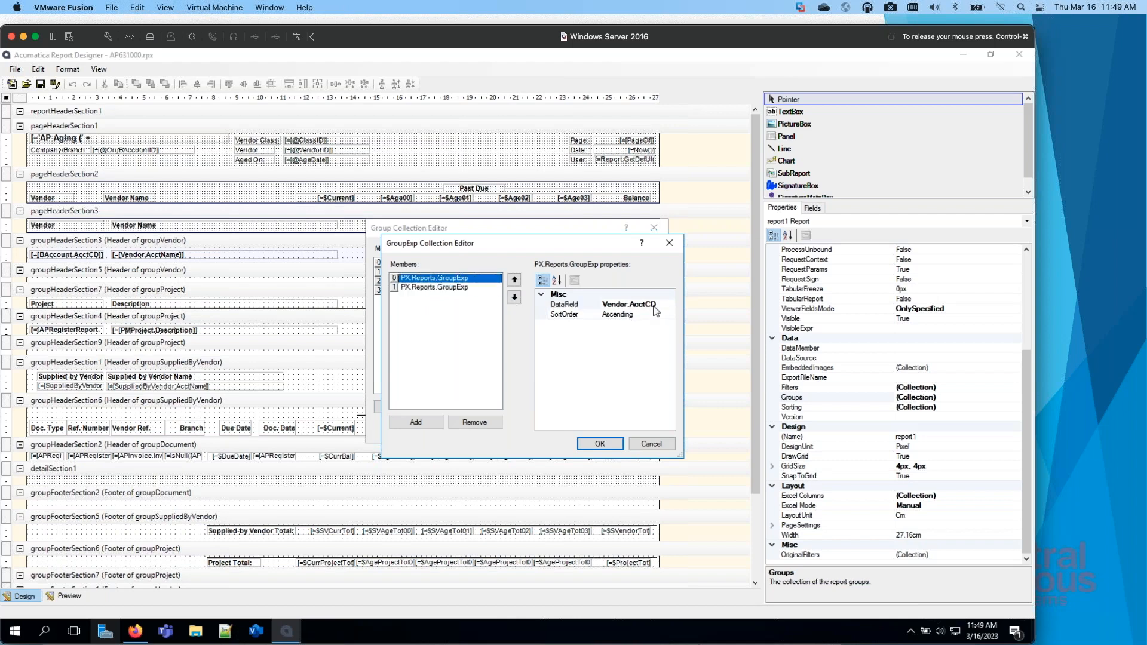
click(478, 288)
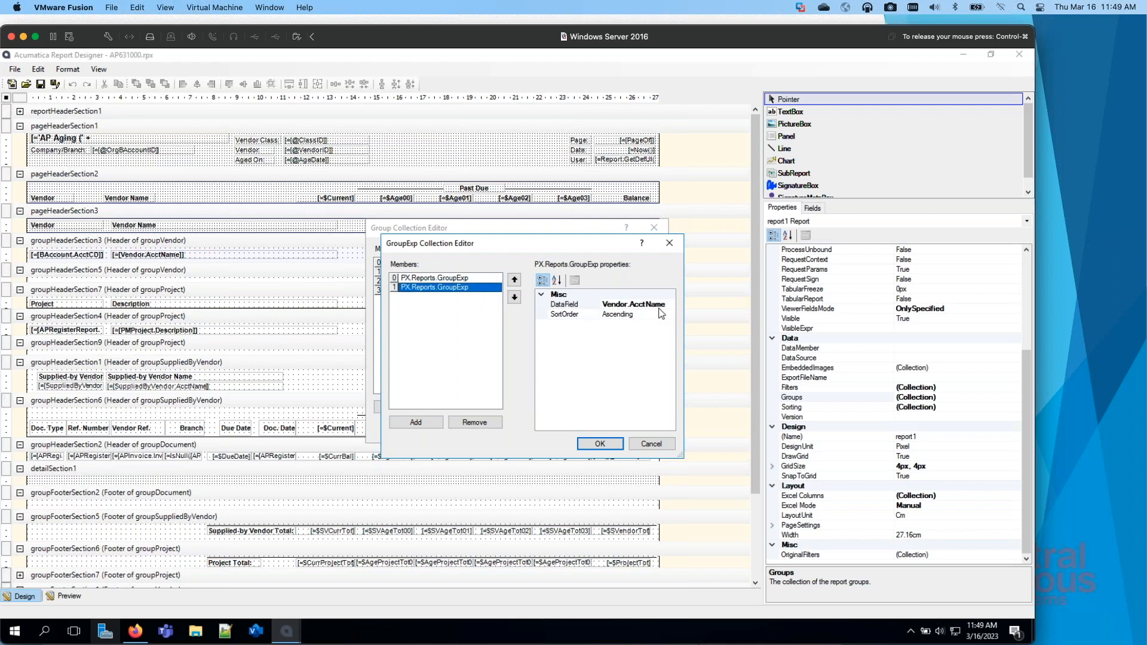
click(448, 279)
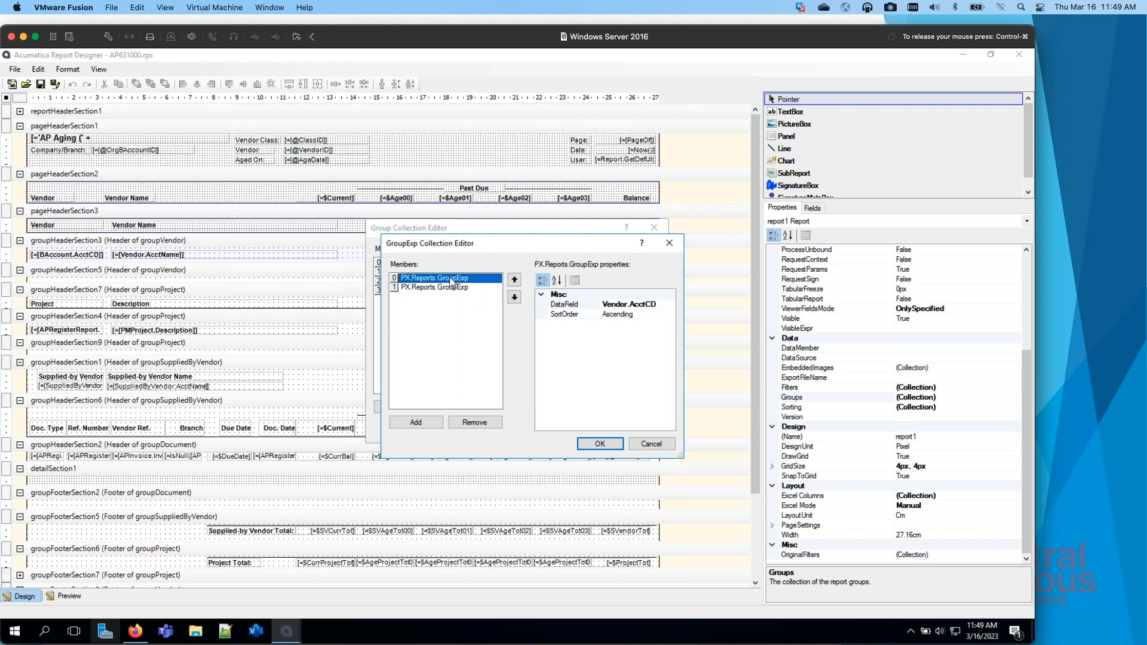
click(622, 445)
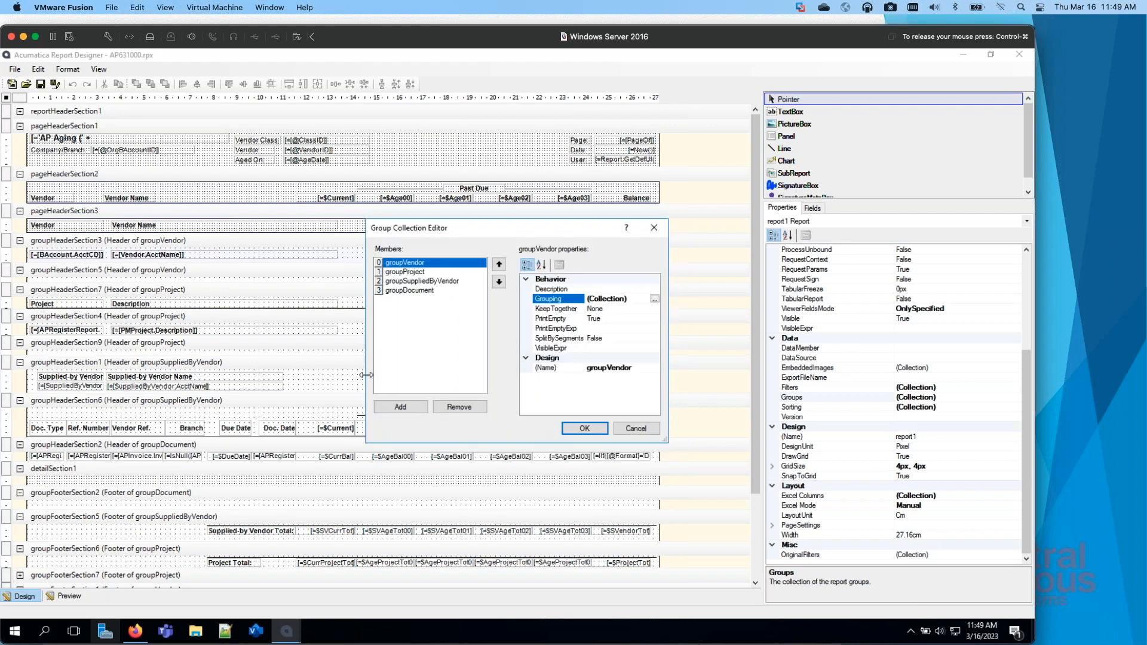
Step: Check the properties of groupProject, groupSuppliedByVendor and groupDocument, and close the group collection
click(420, 271)
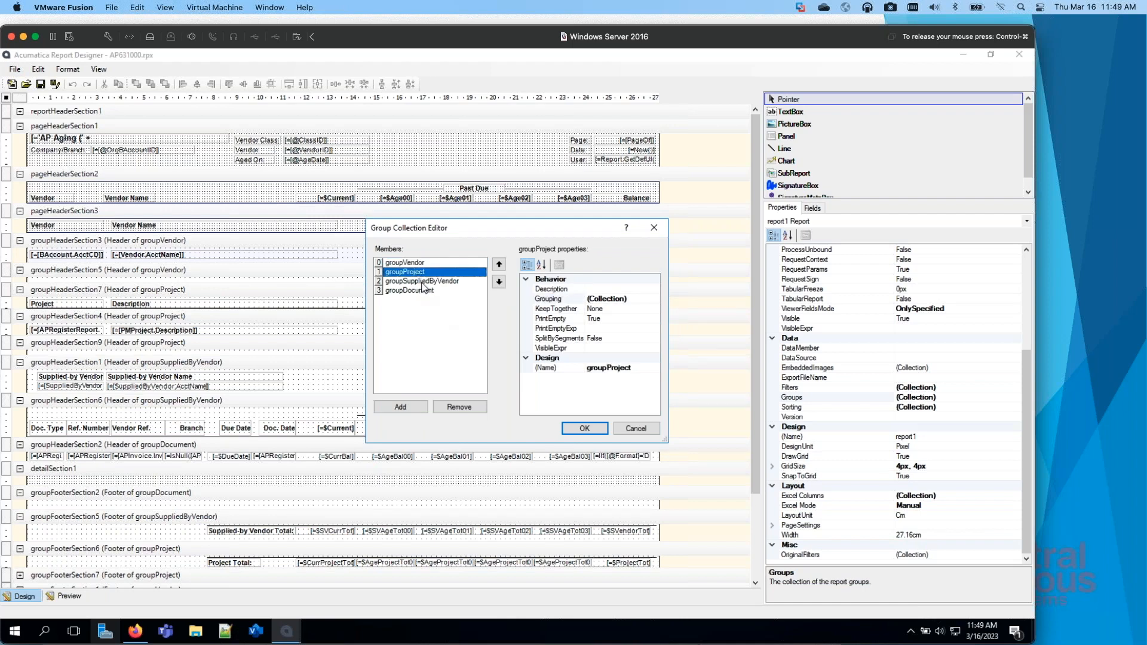
click(424, 281)
click(423, 290)
click(586, 429)
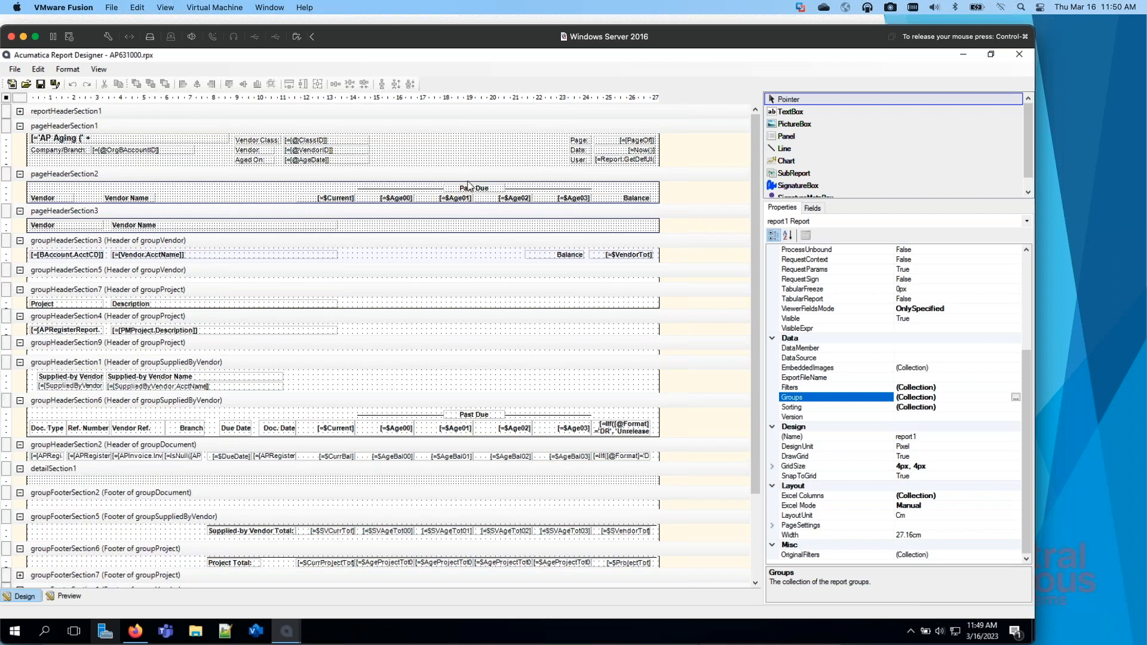
Step: Compare the visibility expressions of pageHeaderSection1, pageHeaderSection2 and pageHeaderSection3
click(404, 177)
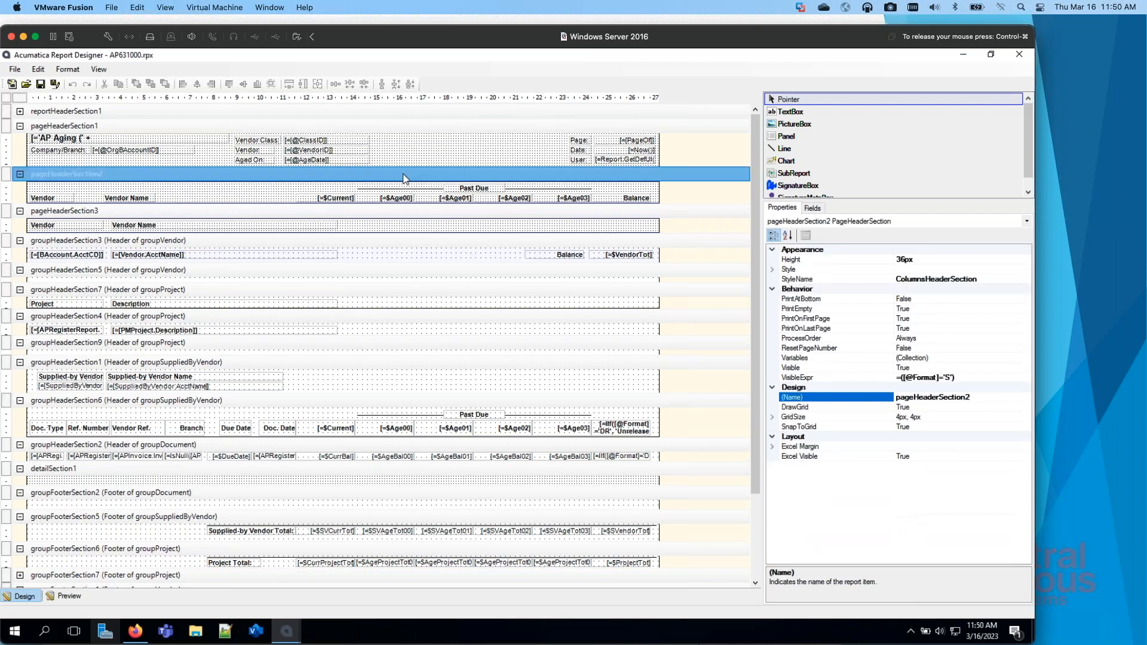
click(227, 214)
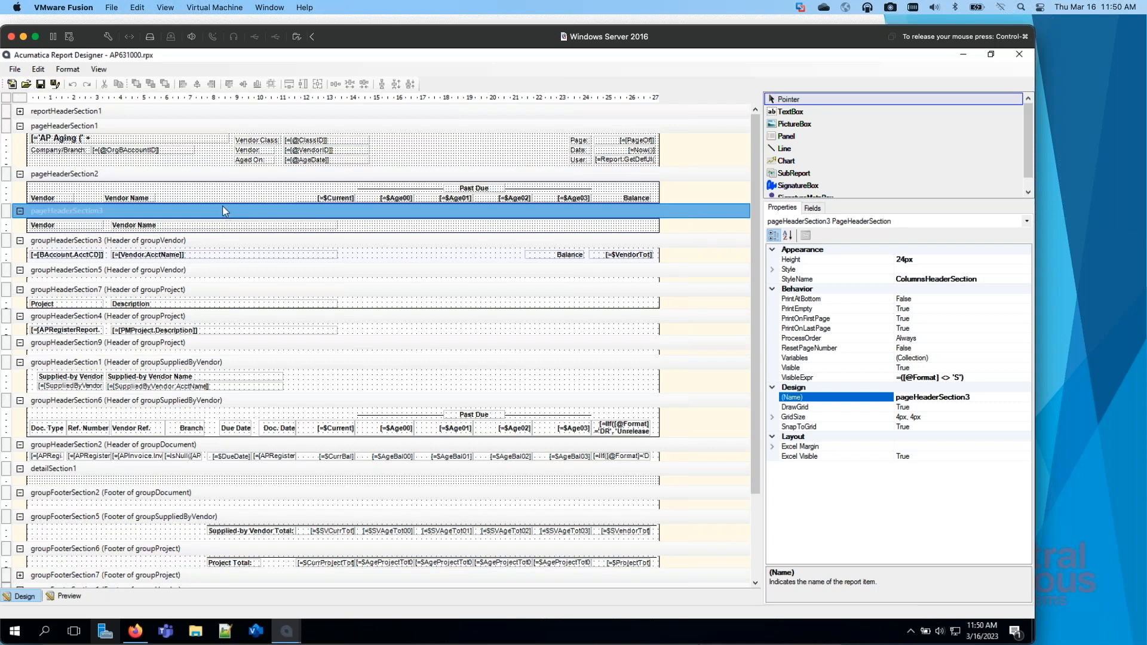
click(228, 127)
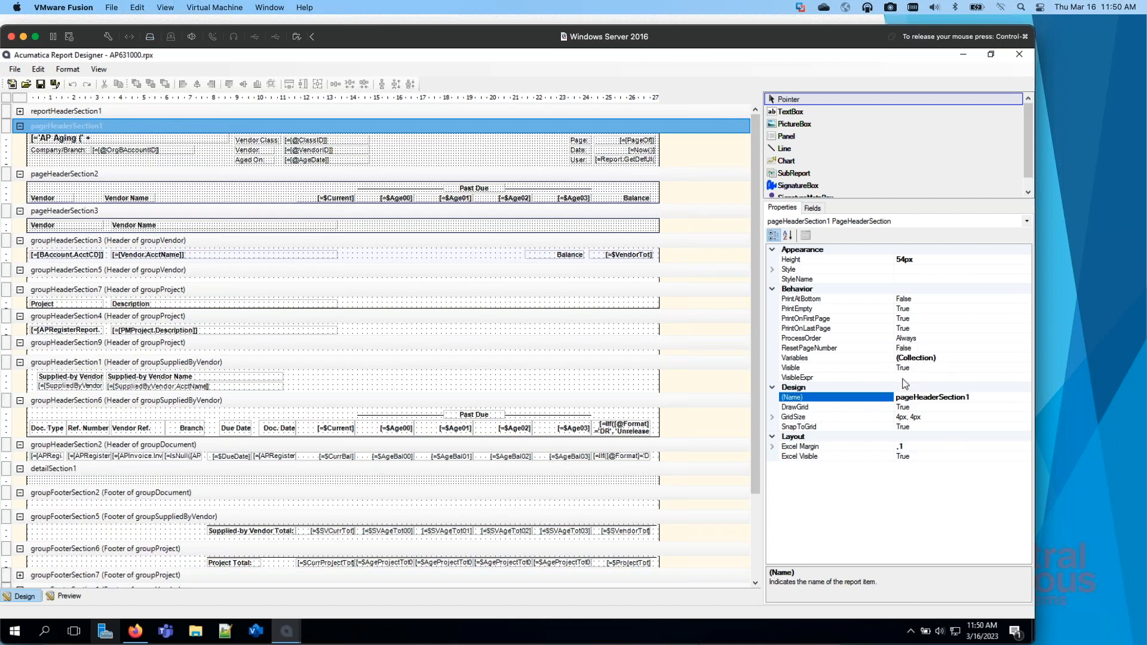
click(136, 177)
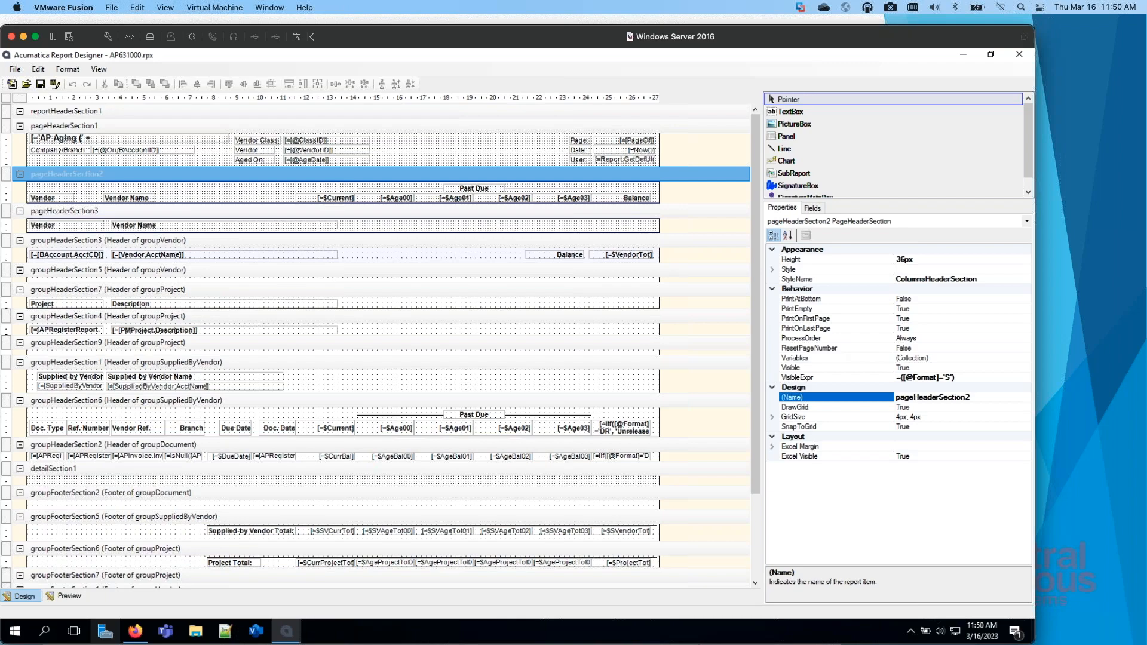
Step: Switch to Acumatica in Firefox and rerun the AP Aging report with the Detailed format
key(super+Tab)
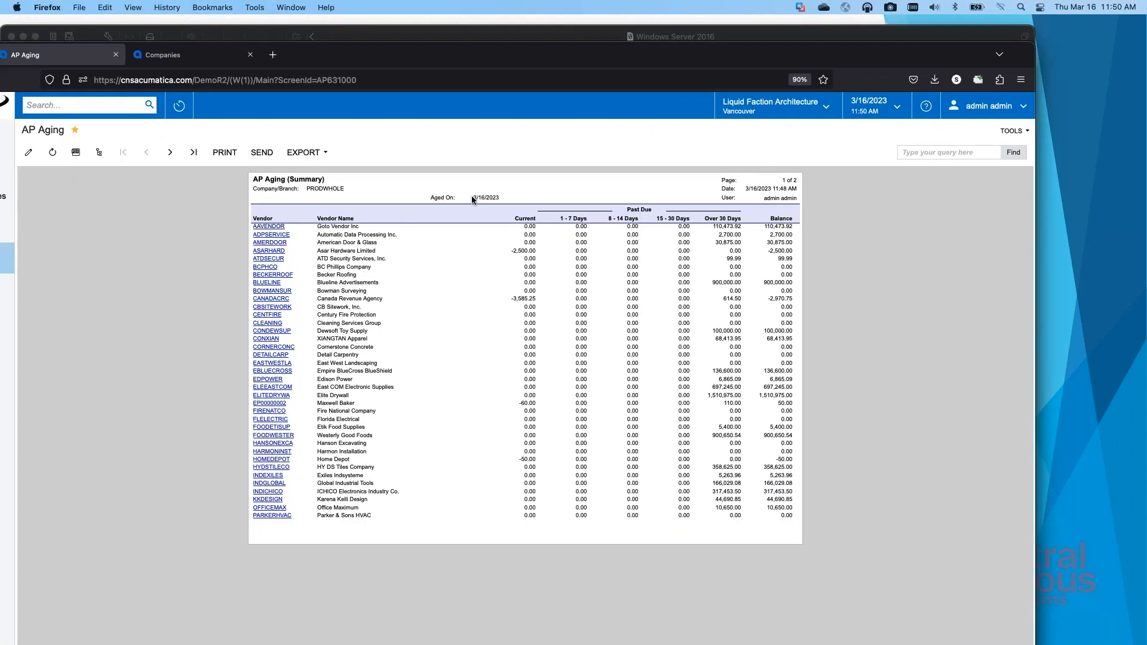
click(28, 152)
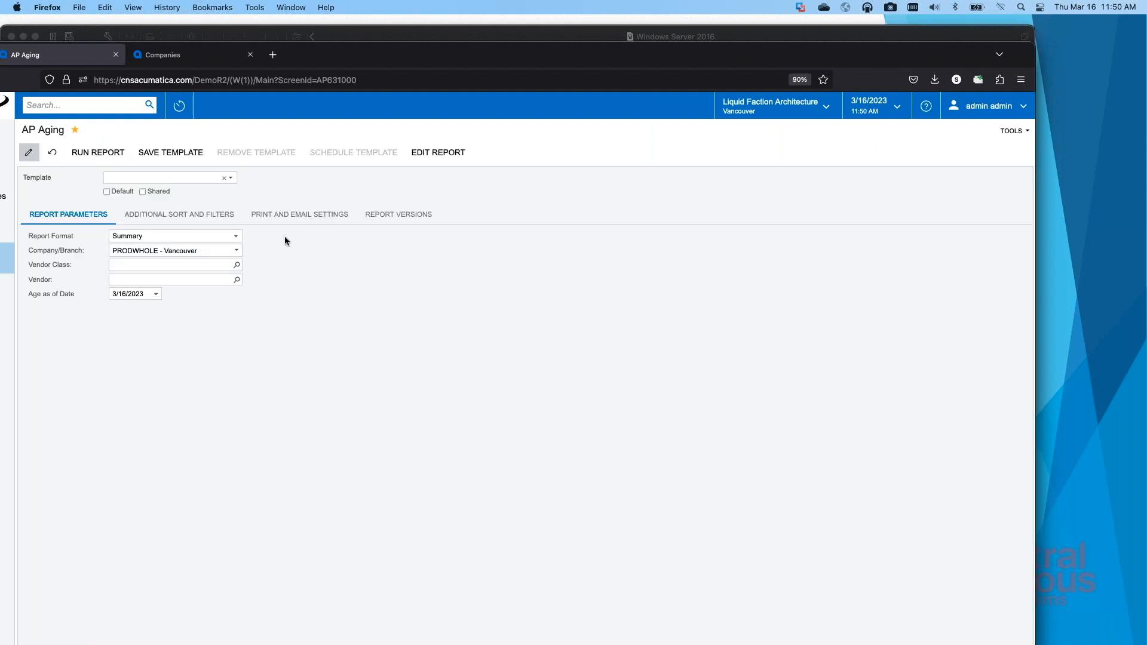
click(236, 236)
click(128, 256)
click(98, 152)
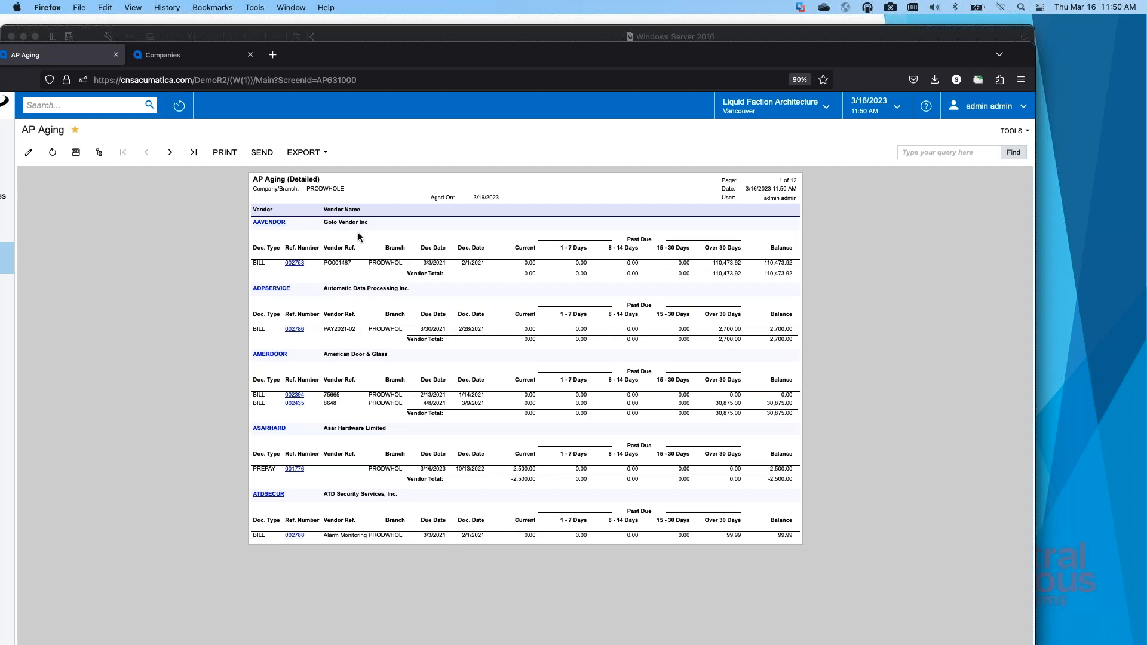
Step: Compare the visibility expressions of pageHeaderSection2 and pageHeaderSection3 in Report Designer with the Detailed AP Aging output in Firefox
drag(515, 59, 0, 50)
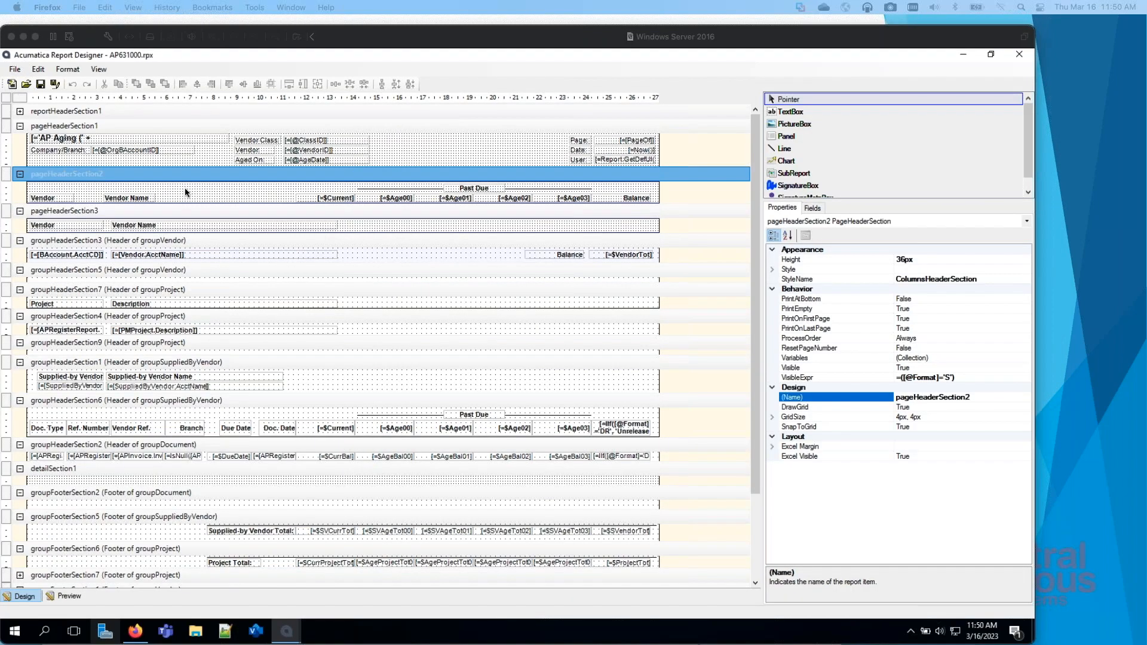
click(340, 177)
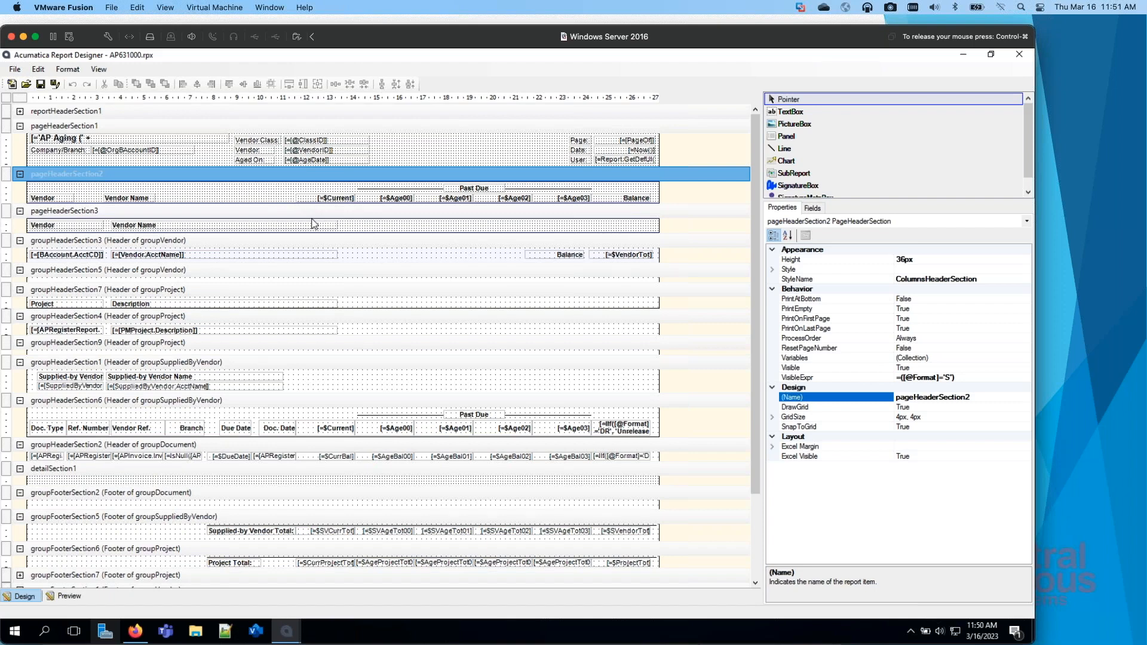
click(335, 212)
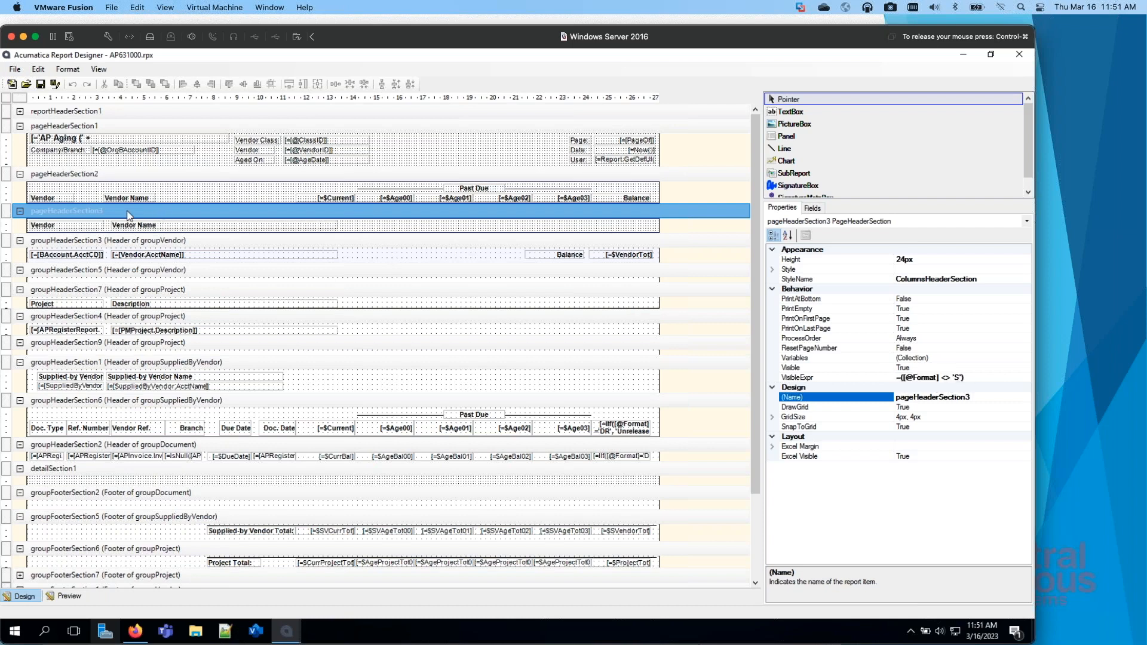
key(super+Tab)
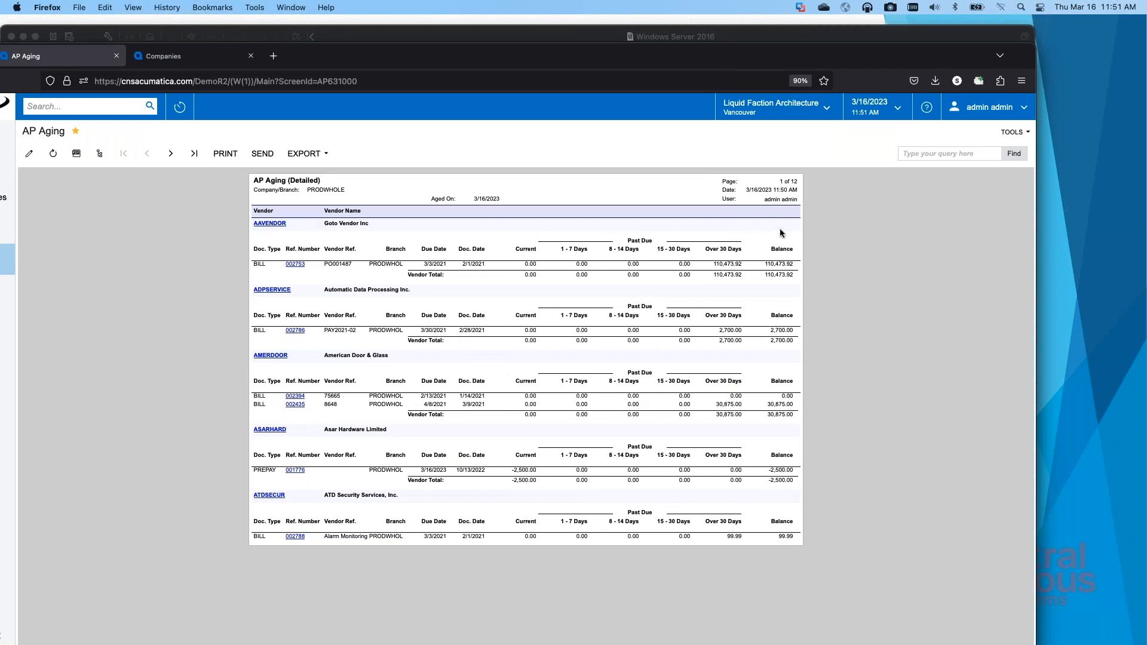
key(super+Tab)
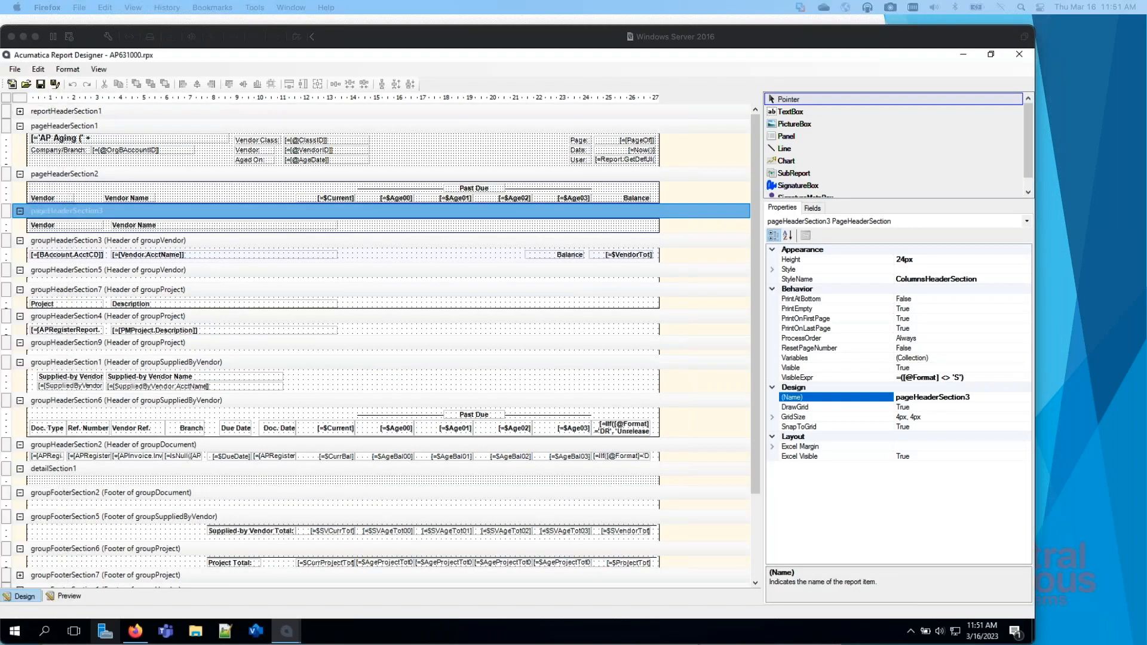
Step: Check the visibility expressions of groupHeaderSection7, pageHeaderSection2 and groupHeaderSection6 in the AP631000 report design
click(398, 258)
click(179, 292)
click(179, 292)
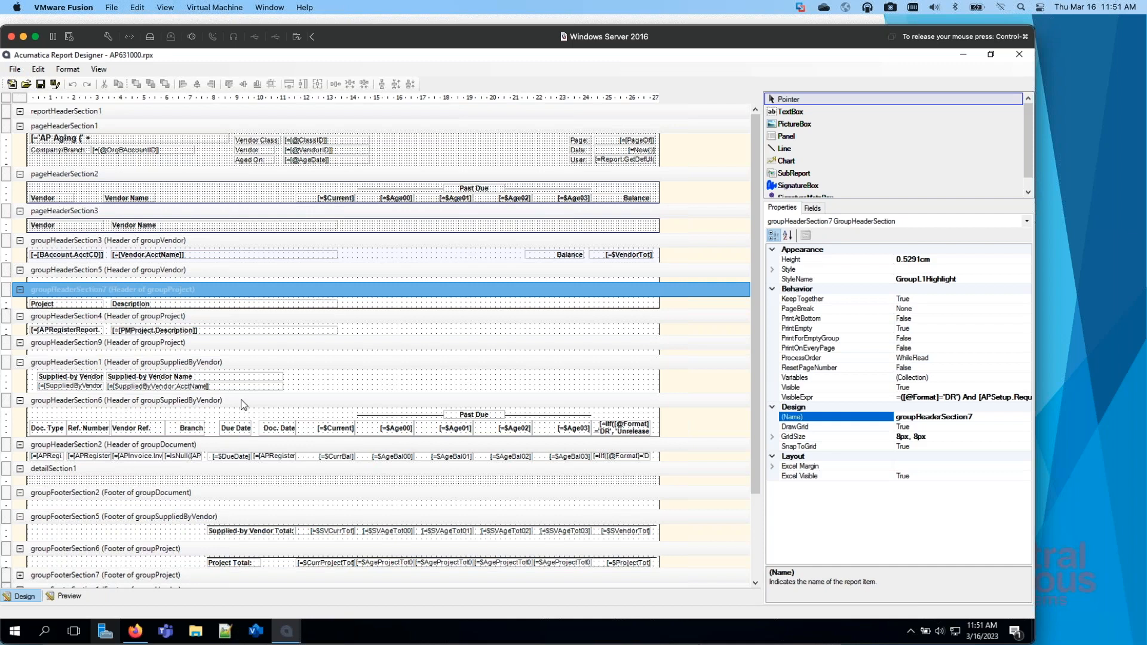
click(306, 174)
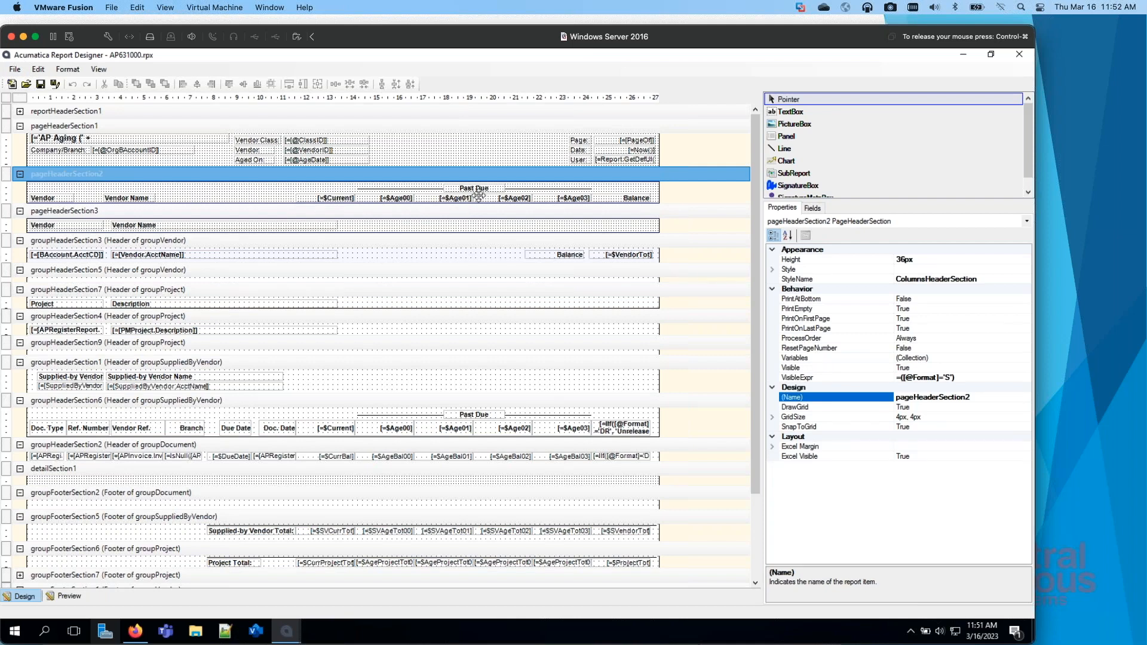
click(319, 403)
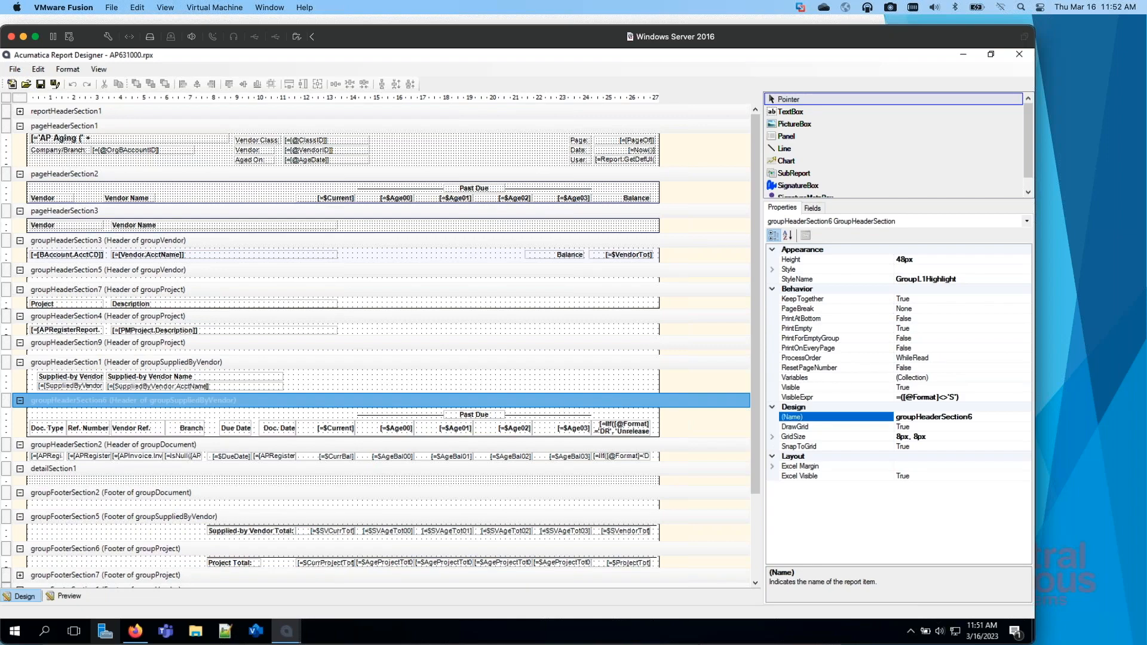
Step: Switch to Acumatica in Firefox and rerun the AP Aging report with the Summary format
key(super+Tab)
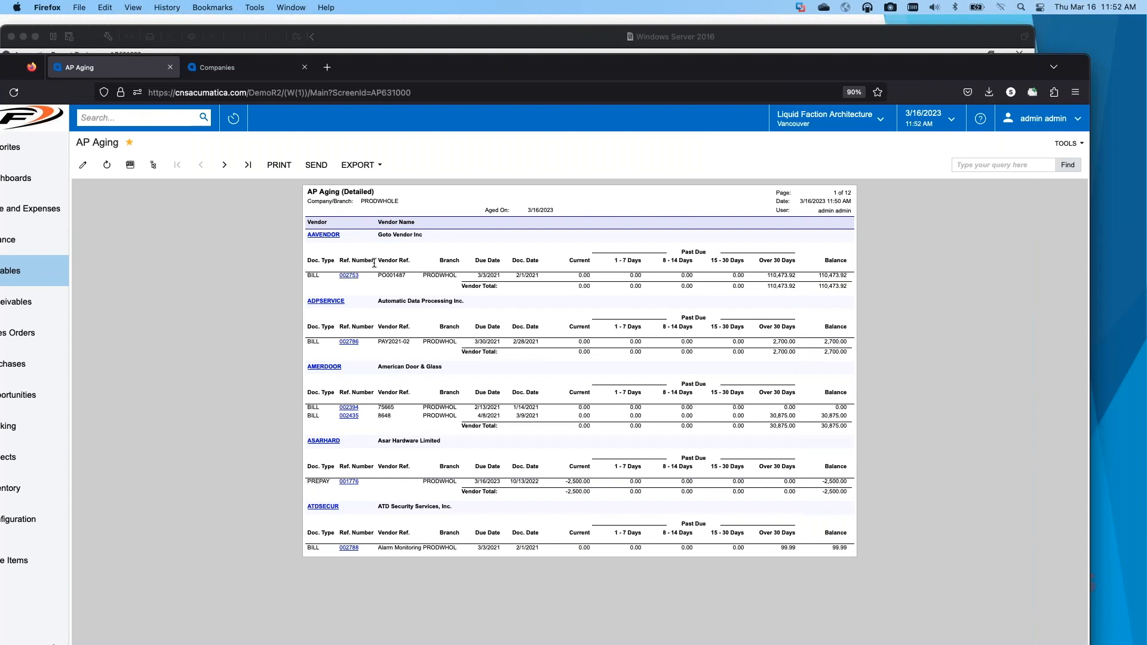
click(82, 170)
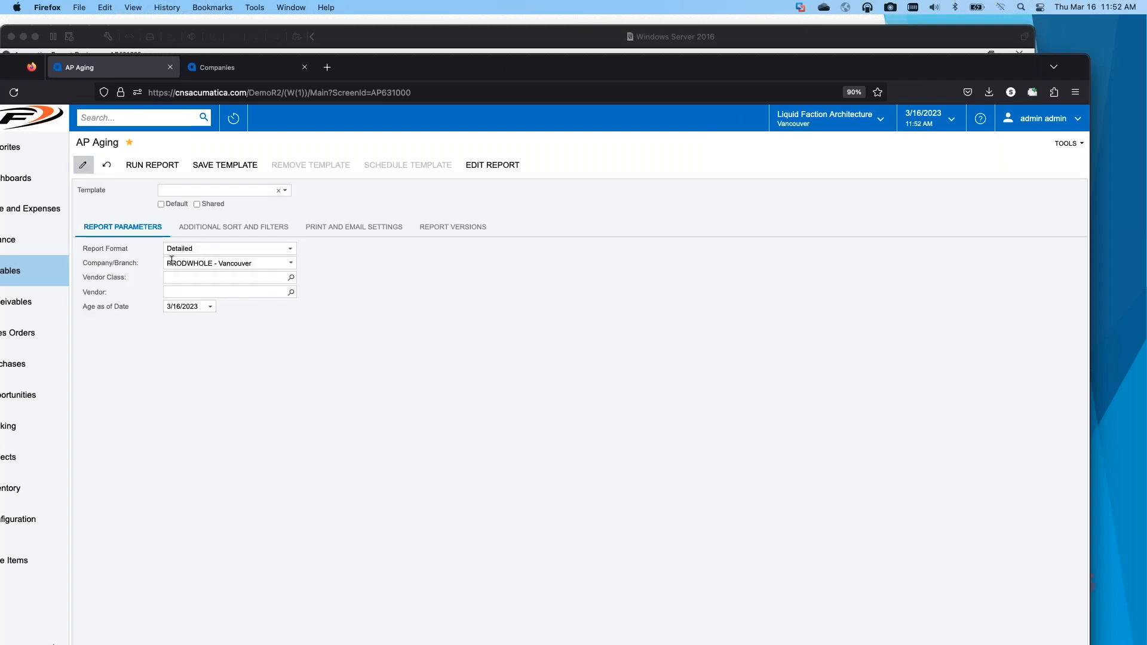
click(217, 248)
click(210, 261)
click(152, 165)
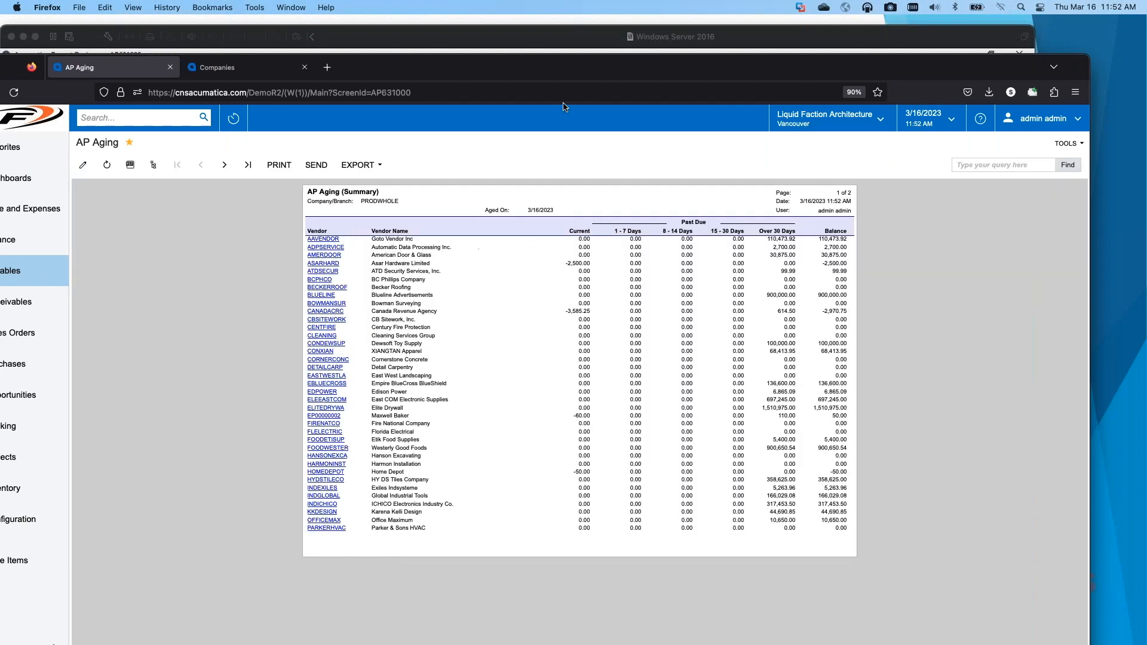
drag(617, 73, 0, 72)
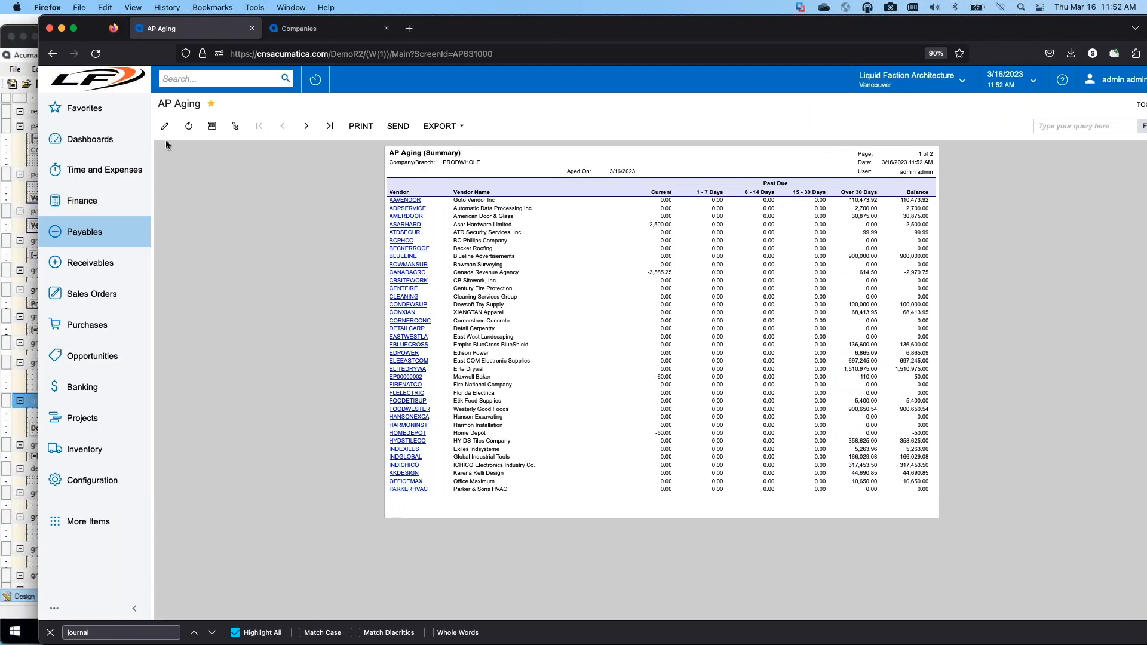
Step: Review the available report formats in the AP Aging parameters and rerun the report in Summary format
click(168, 124)
click(372, 211)
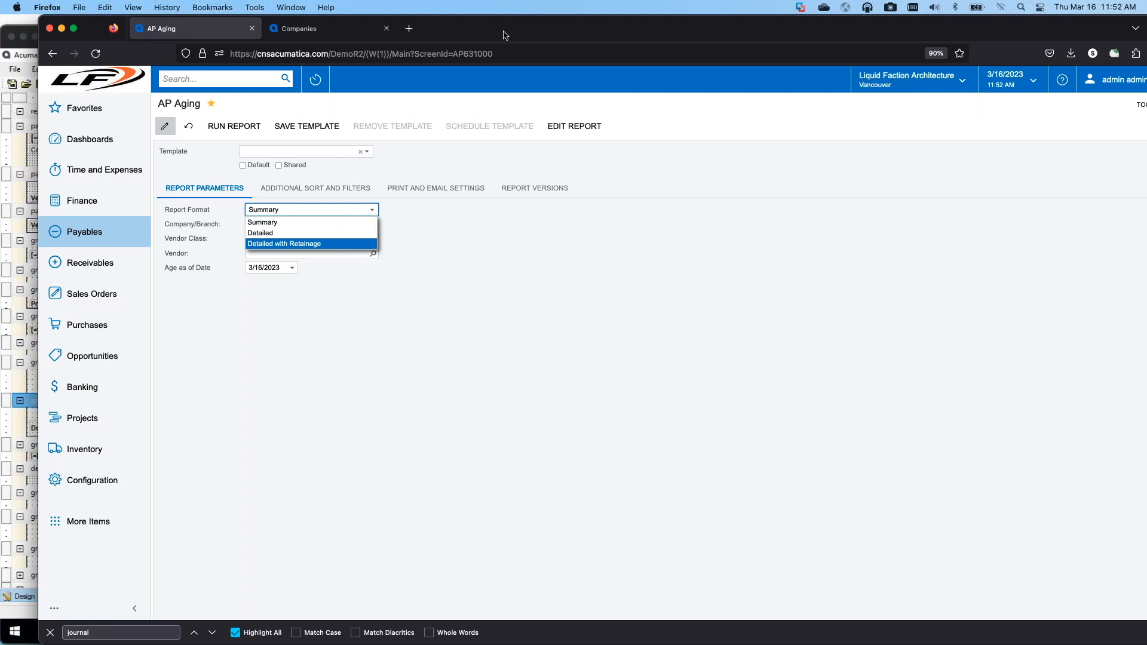
click(235, 126)
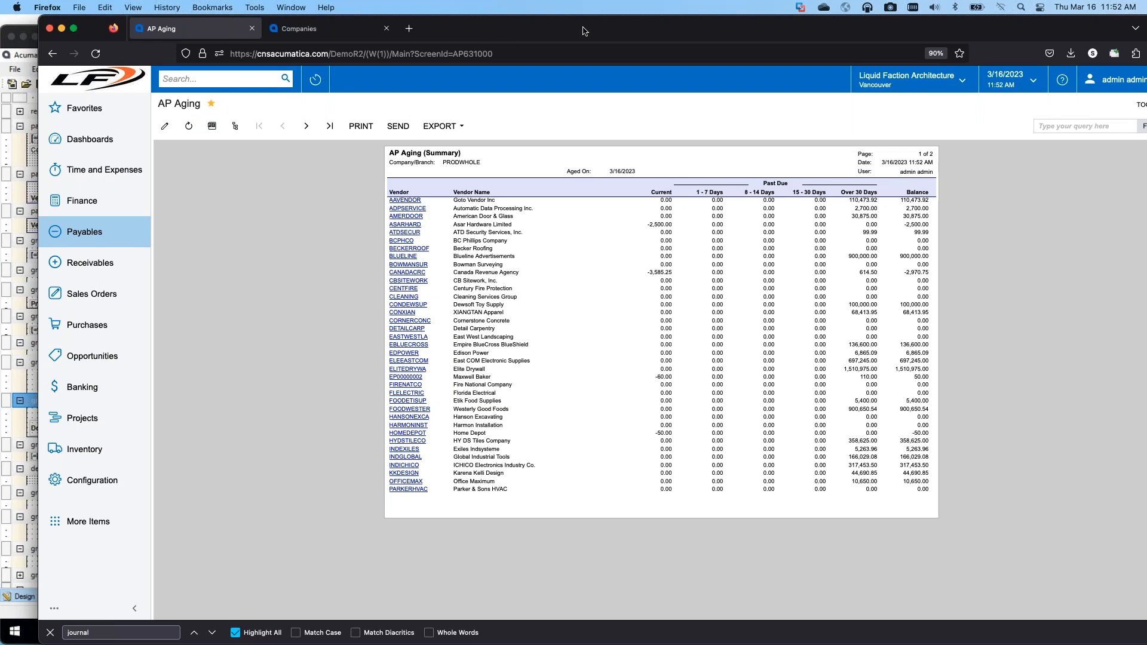
Step: Rerun the AP Aging report with the Detailed format and page forward to page 3
click(164, 126)
click(256, 209)
click(263, 233)
click(241, 130)
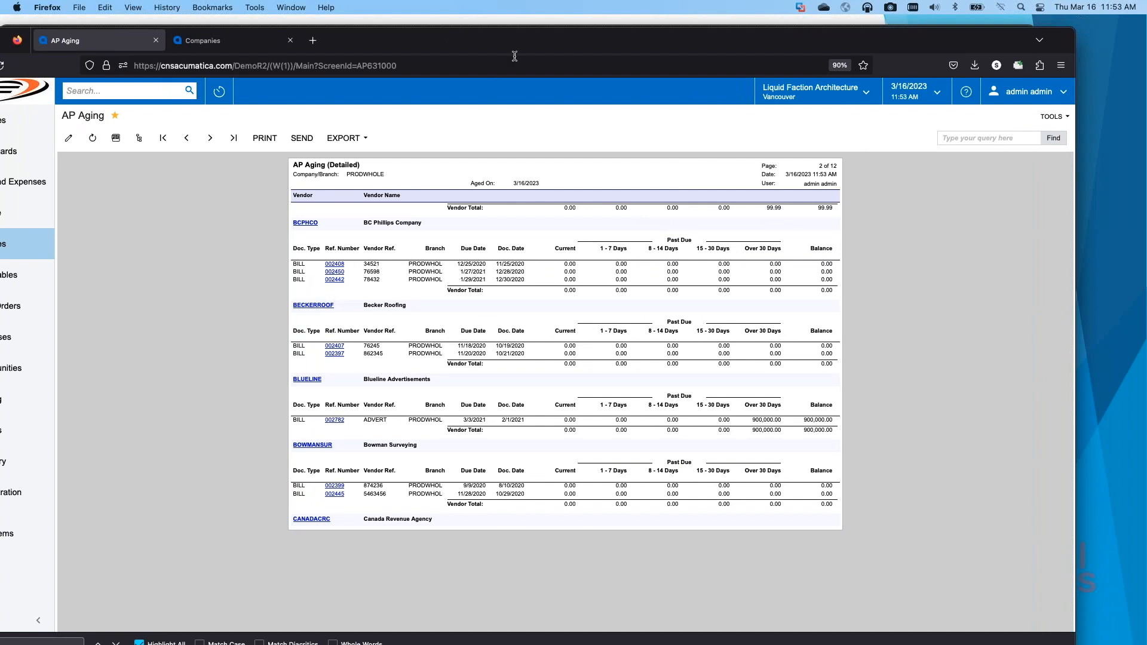
drag(515, 44, 486, 43)
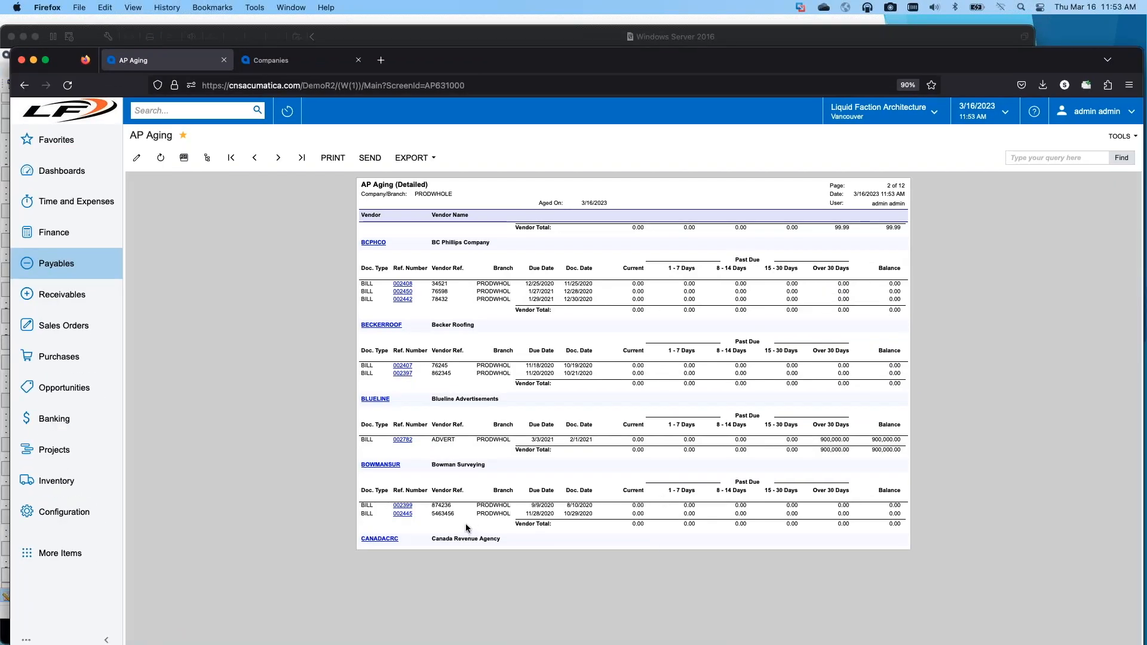
click(273, 161)
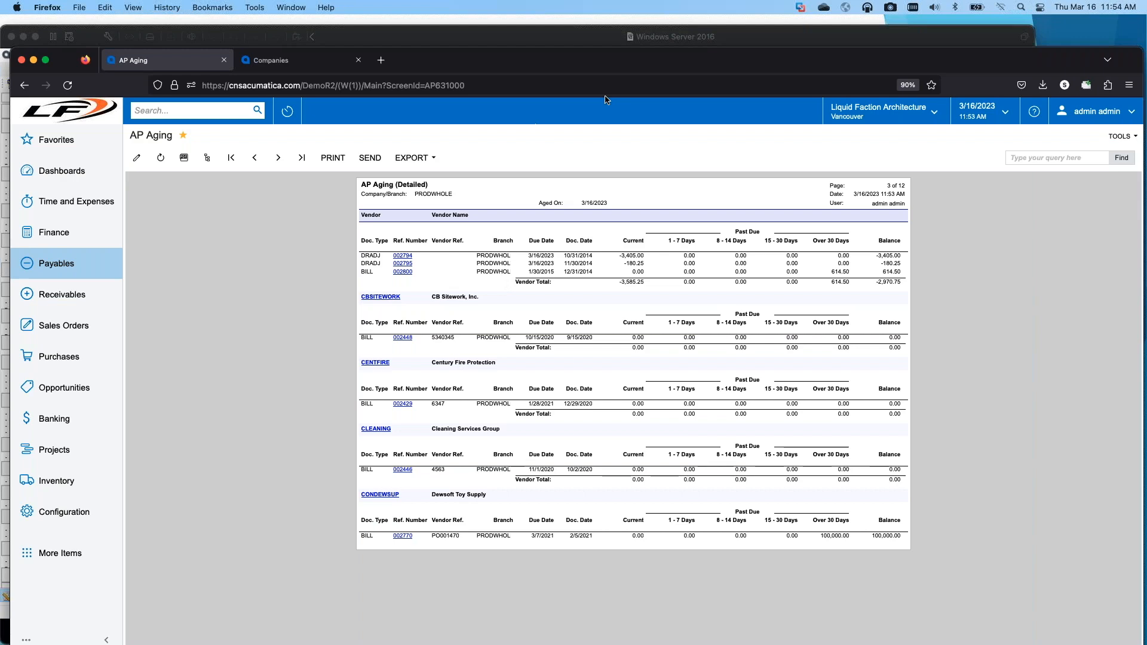
Step: Switch to Report Designer and check the visibility expression of groupFooterSection1, the vendor total footer of groupVendor
drag(623, 71, 0, 75)
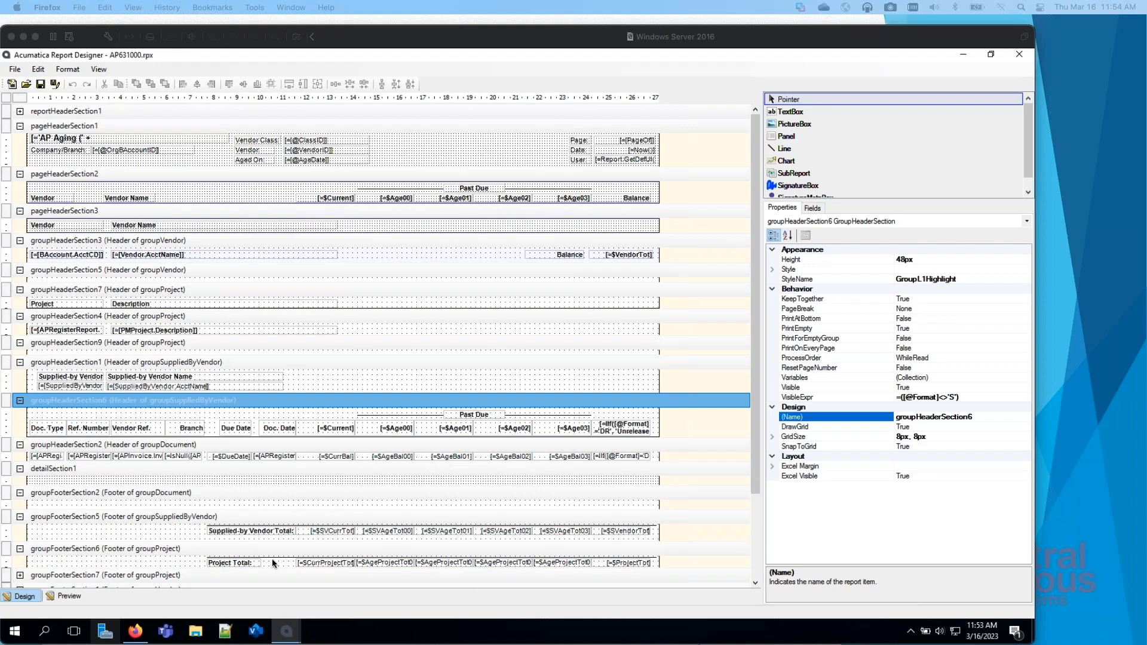
click(758, 386)
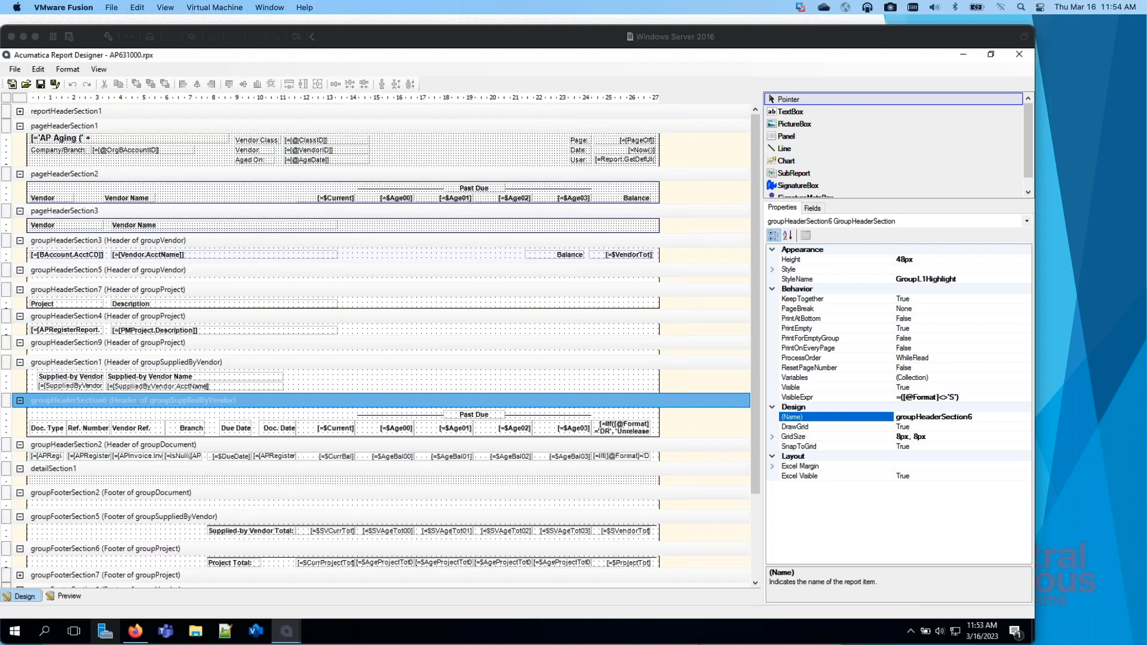
scroll(758, 506, down, 3)
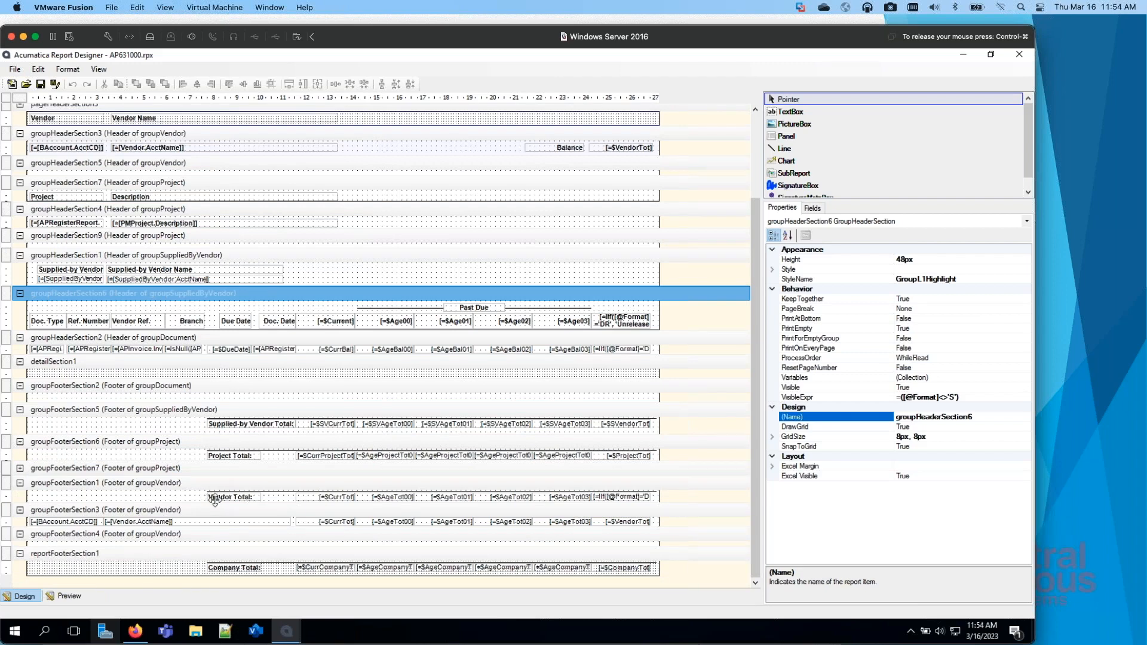
click(370, 484)
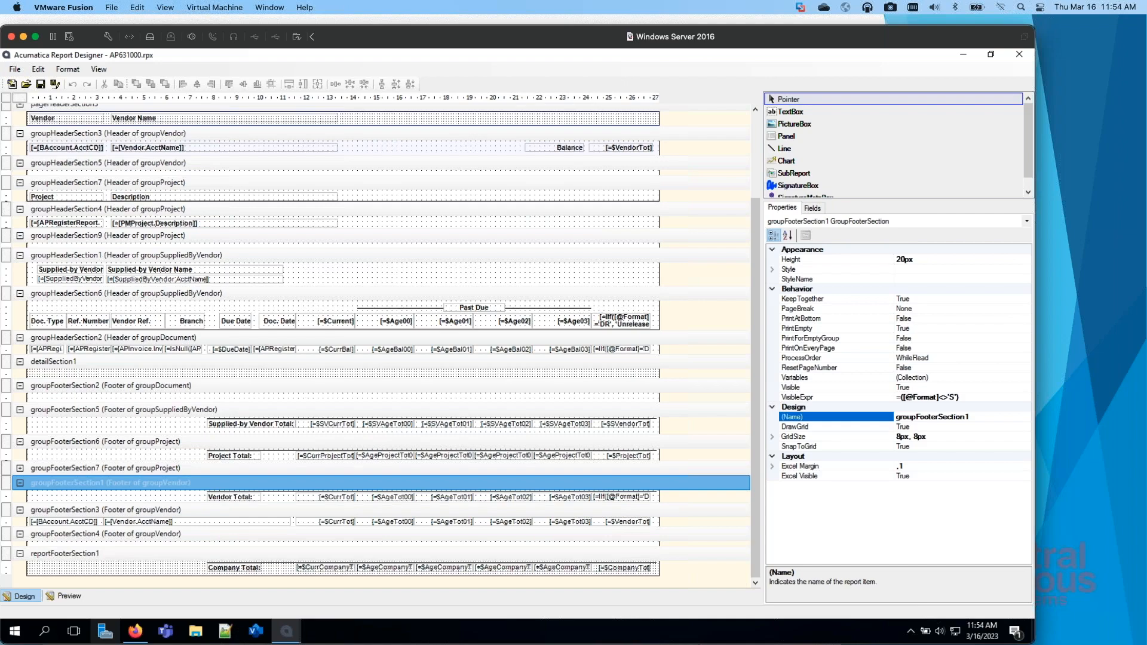
Step: Compare the company totals on the last page of the Detailed report with the aging total text boxes in reportFooterSection1
drag(0, 15, 646, 15)
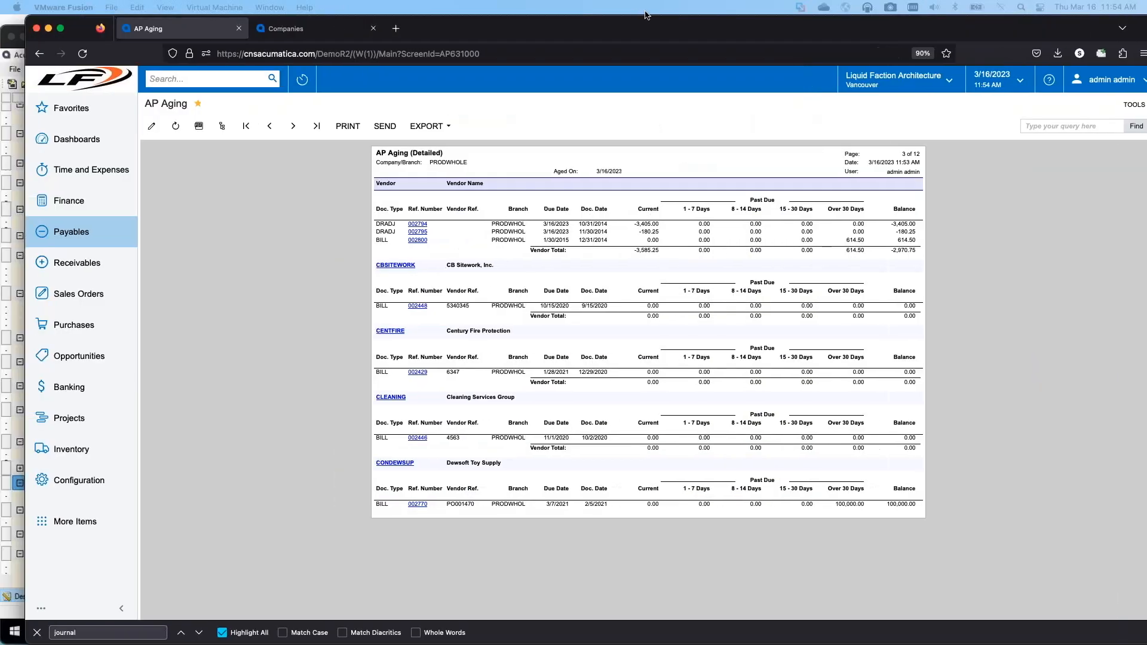
click(316, 126)
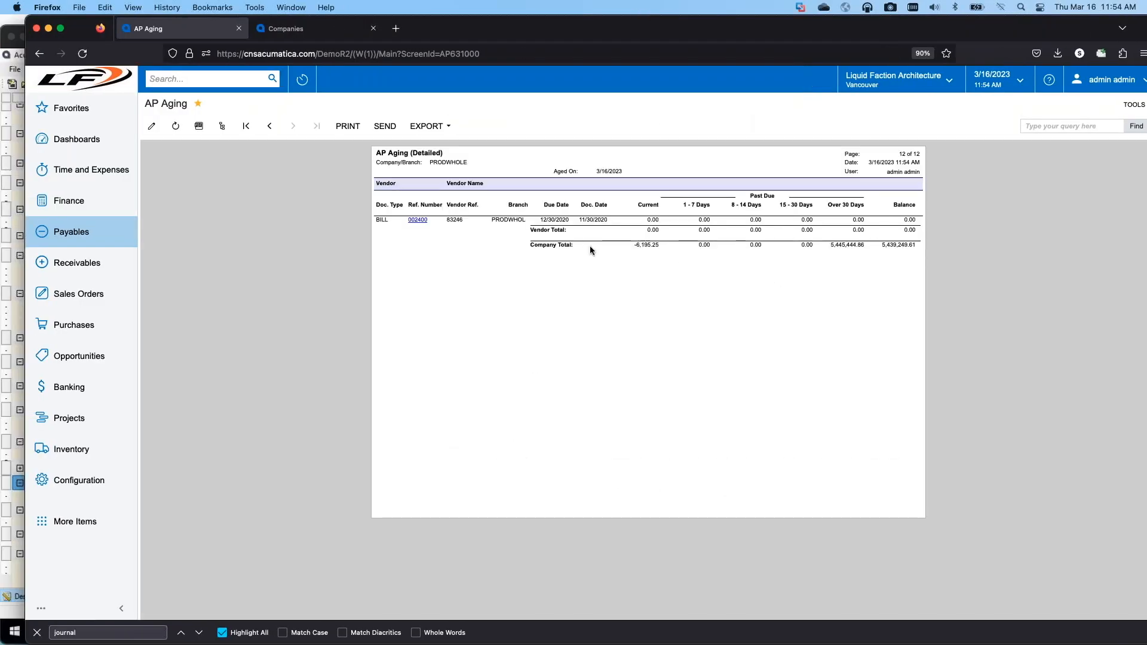
drag(737, 34, 0, 83)
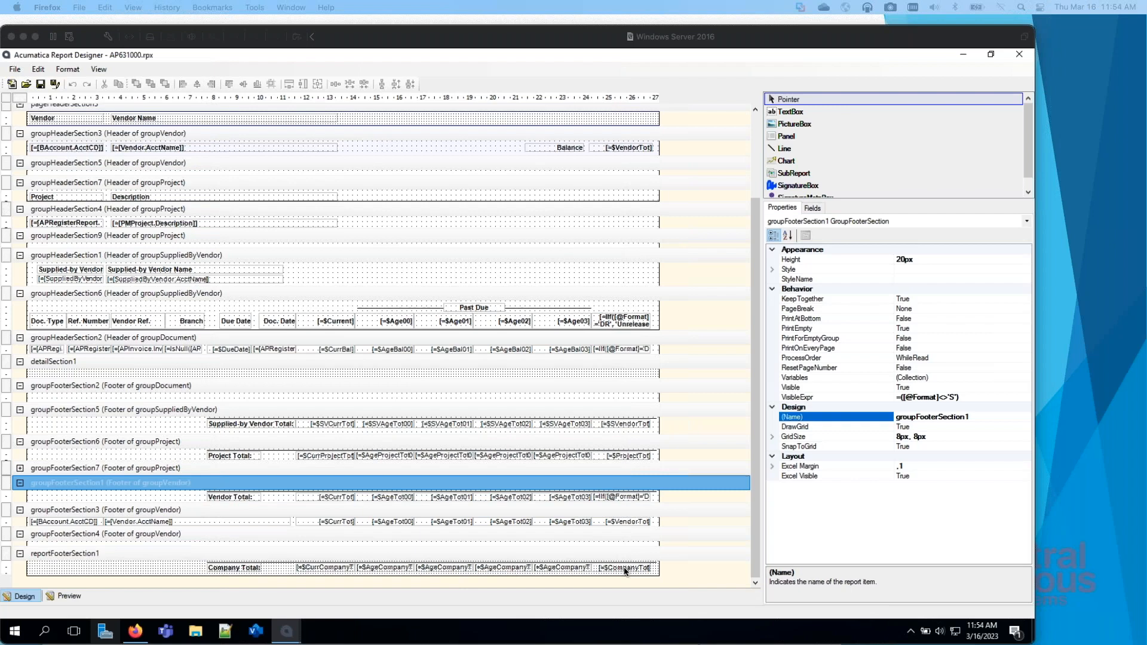
click(430, 571)
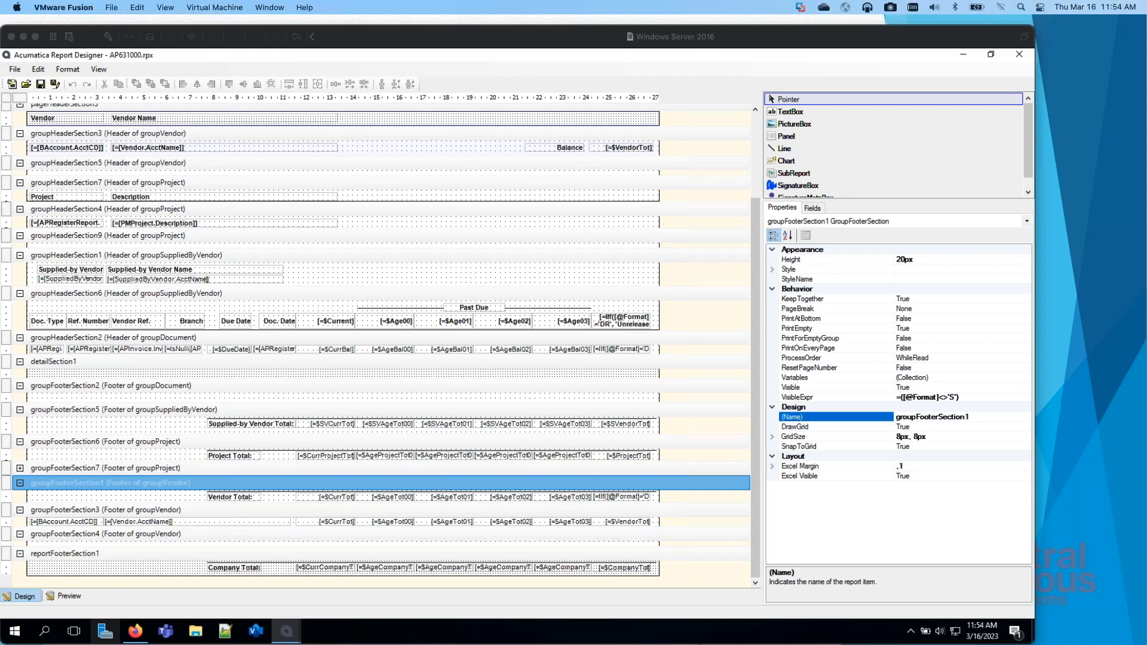
click(431, 571)
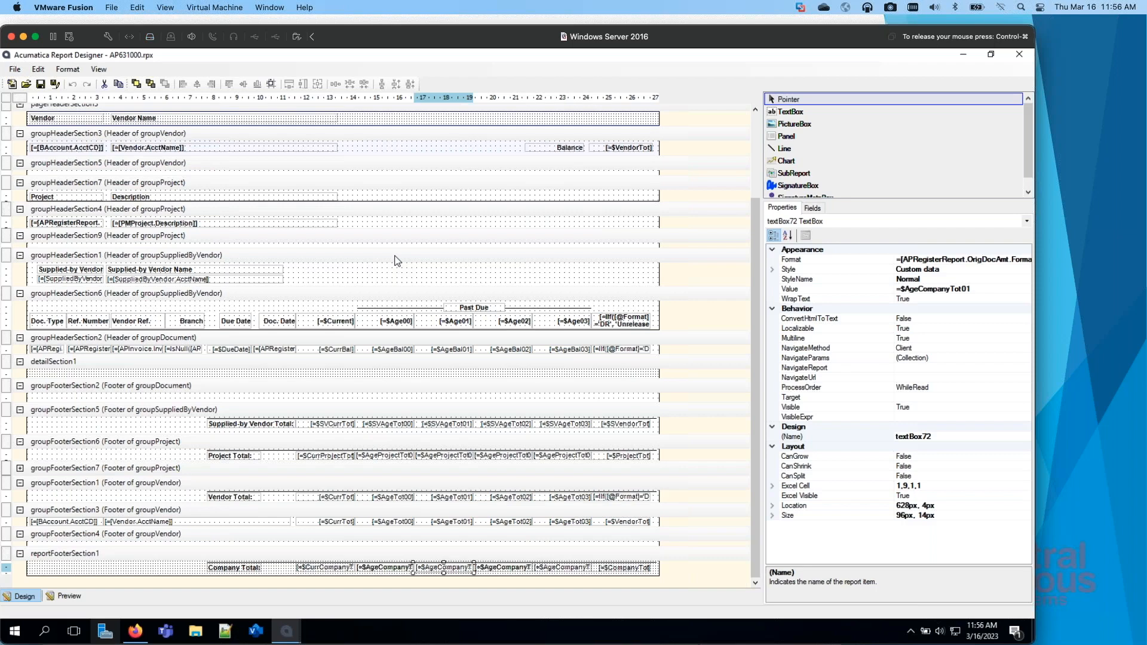
drag(490, 39, 0, 120)
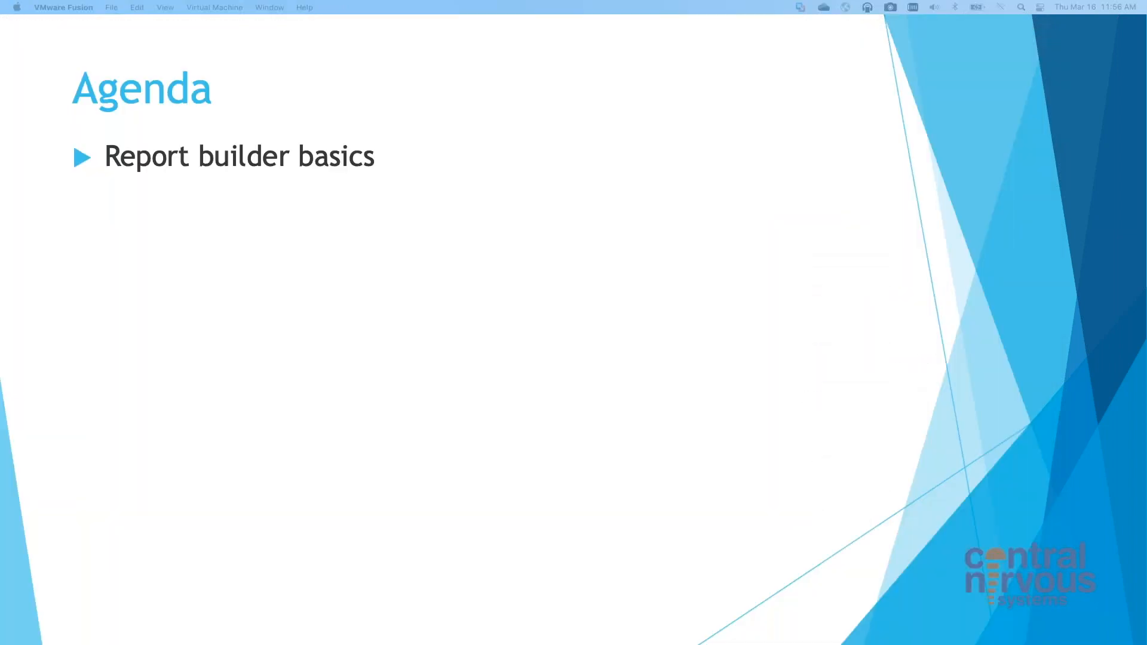
click(347, 311)
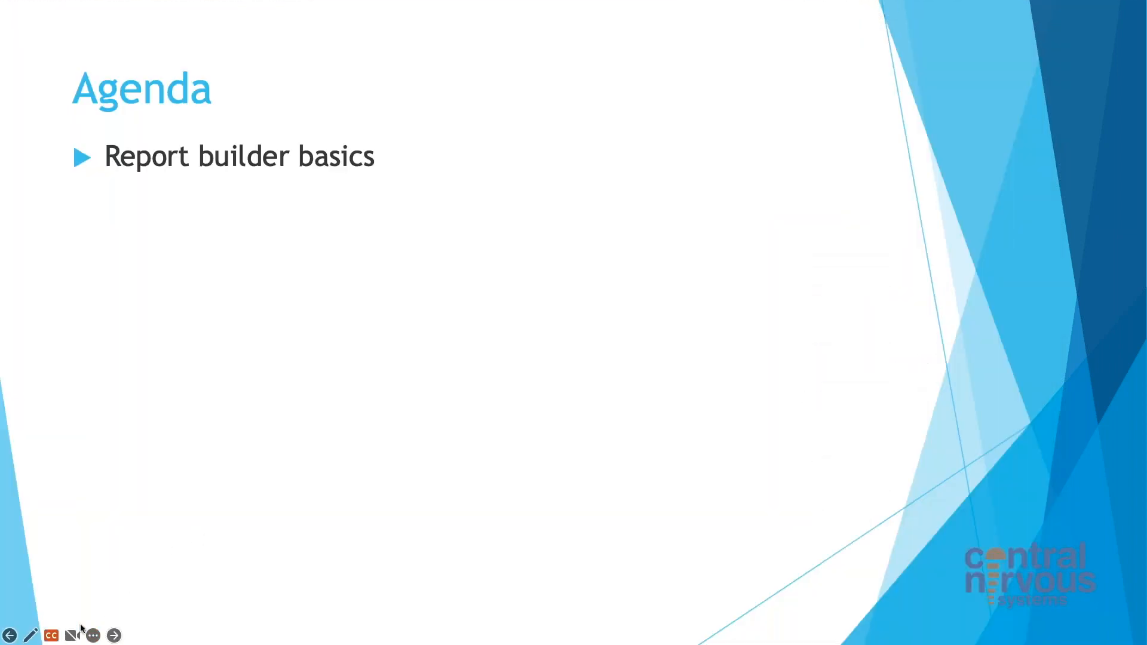
click(114, 636)
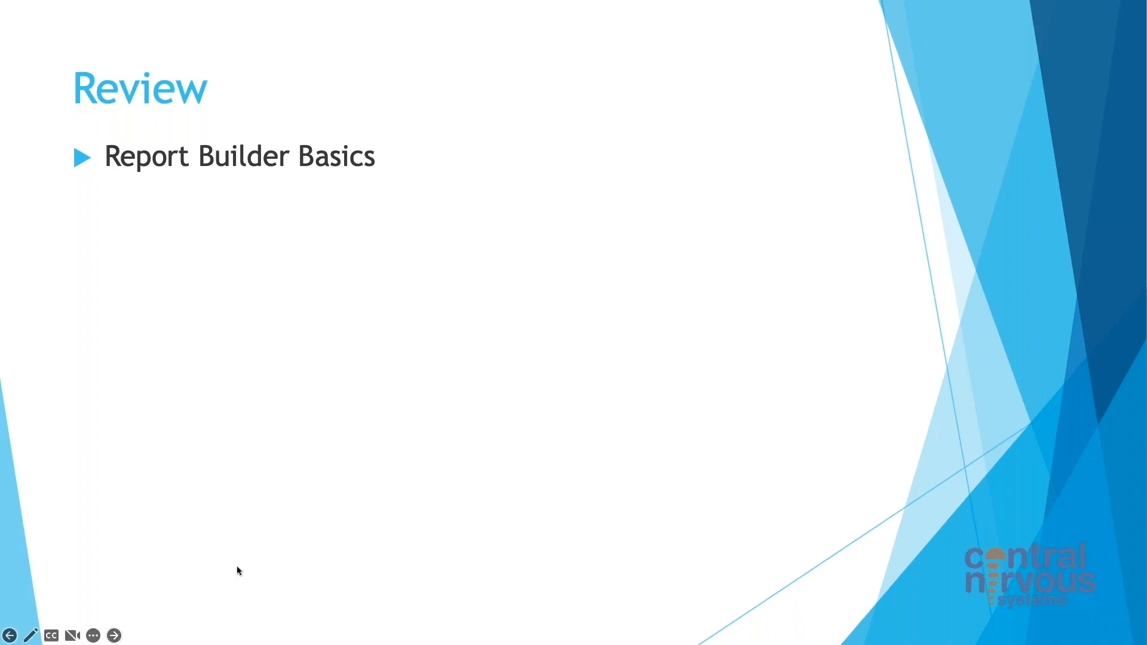
click(114, 635)
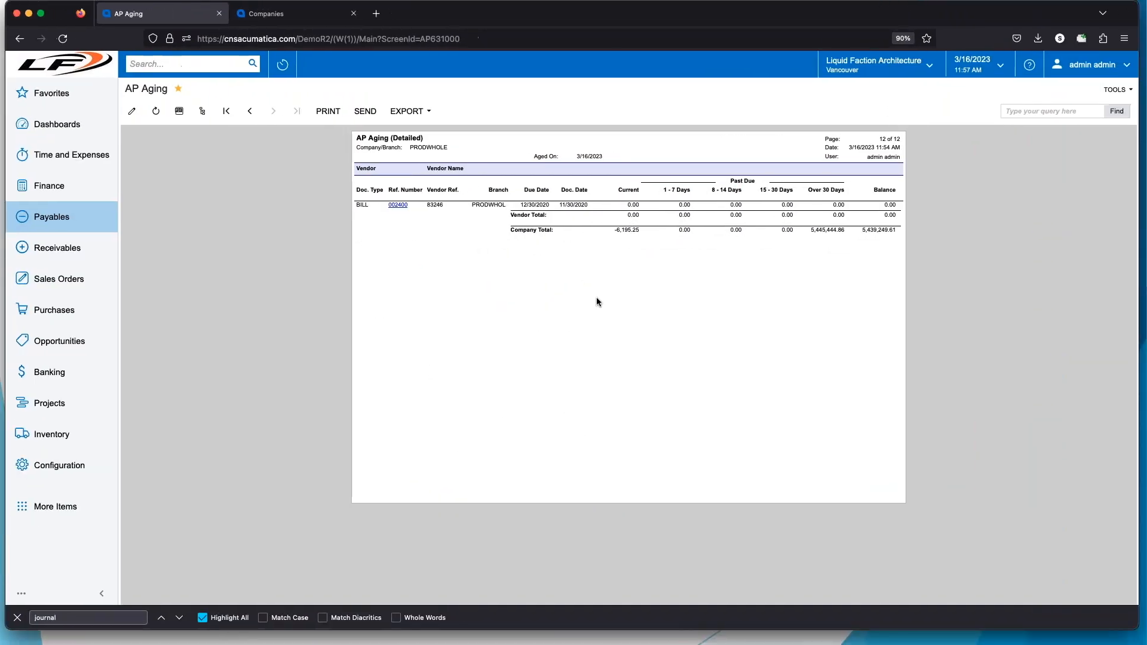
Step: Open the admin user on the Users form under User Security and check the roles list for ReportDesigner
click(90, 507)
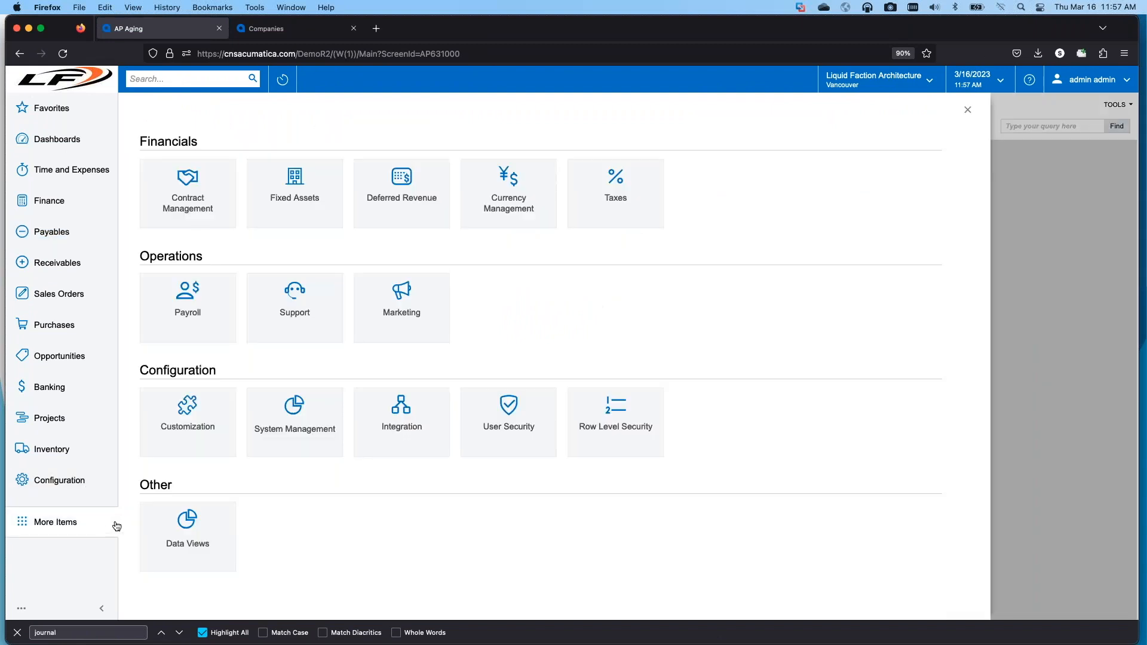
click(526, 438)
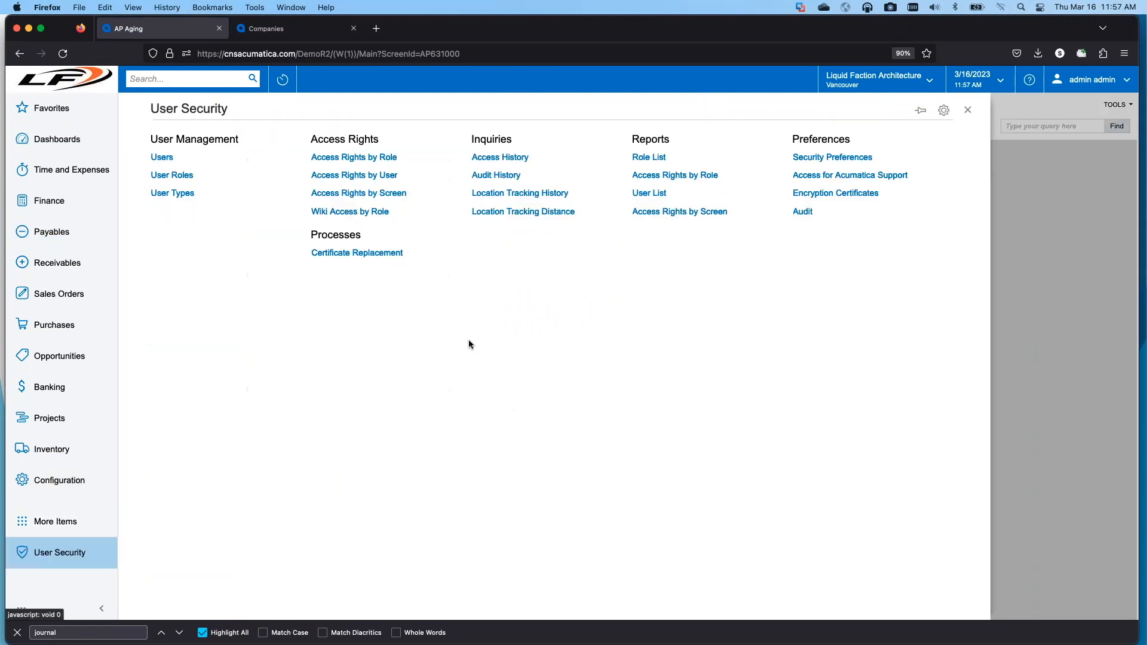
click(170, 161)
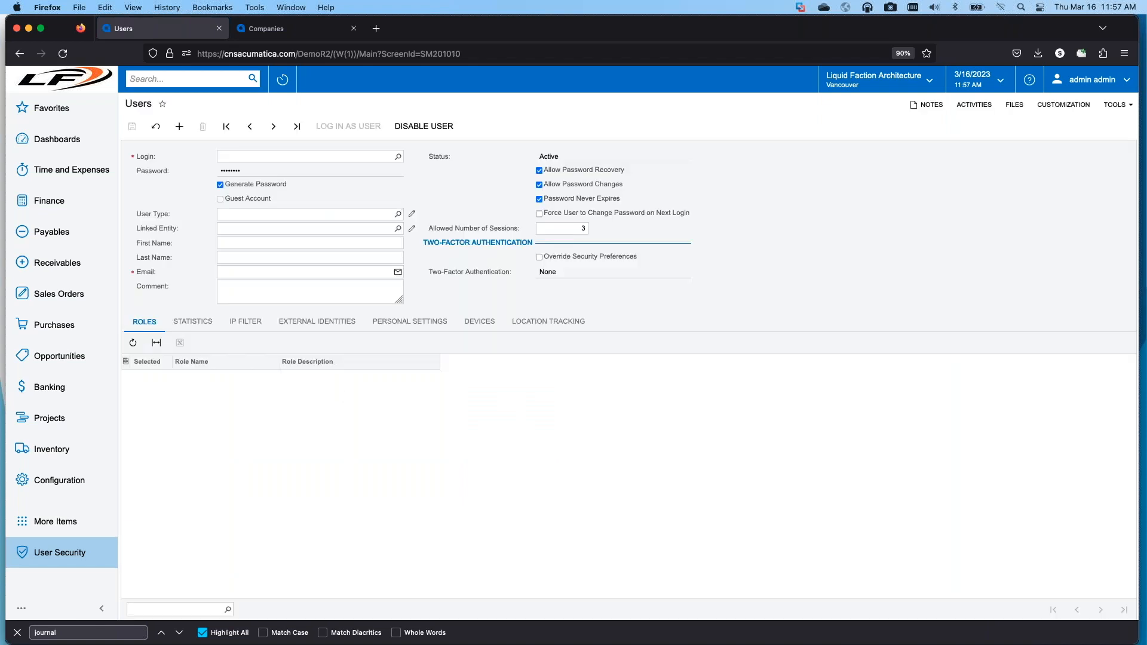
click(398, 157)
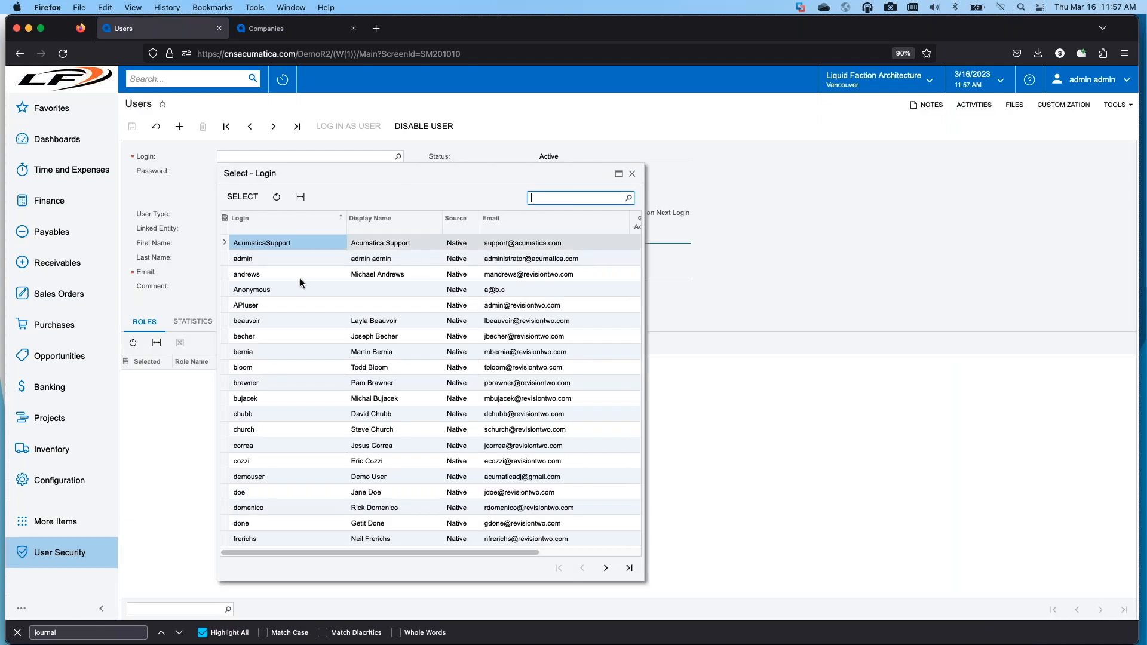
double_click(246, 257)
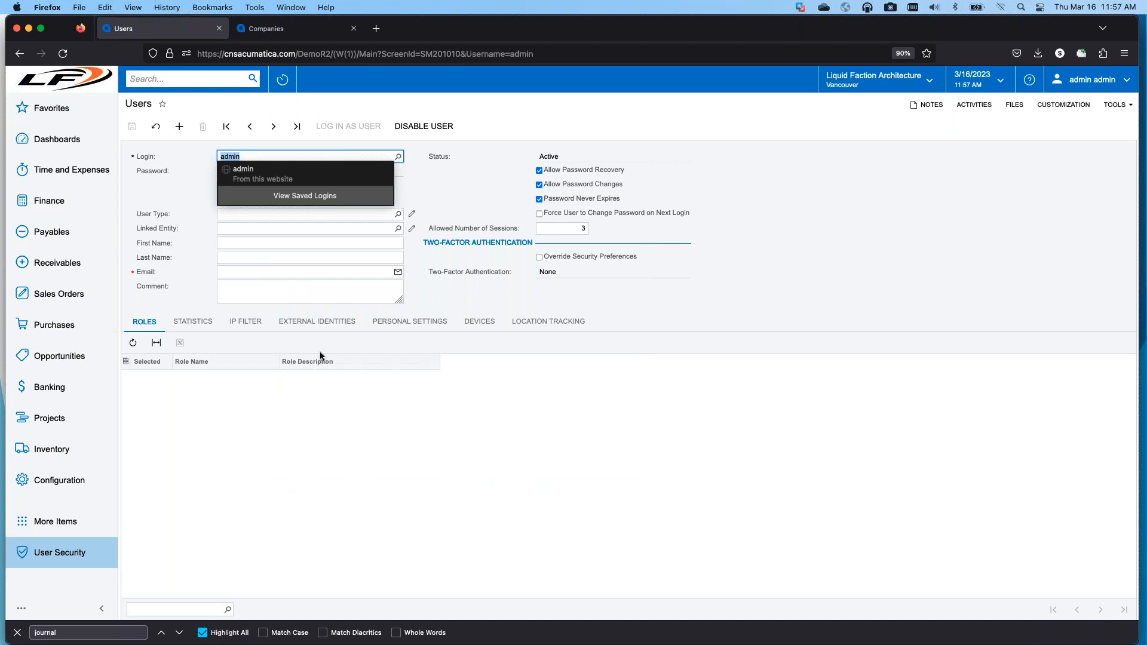
scroll(264, 504, down, 10)
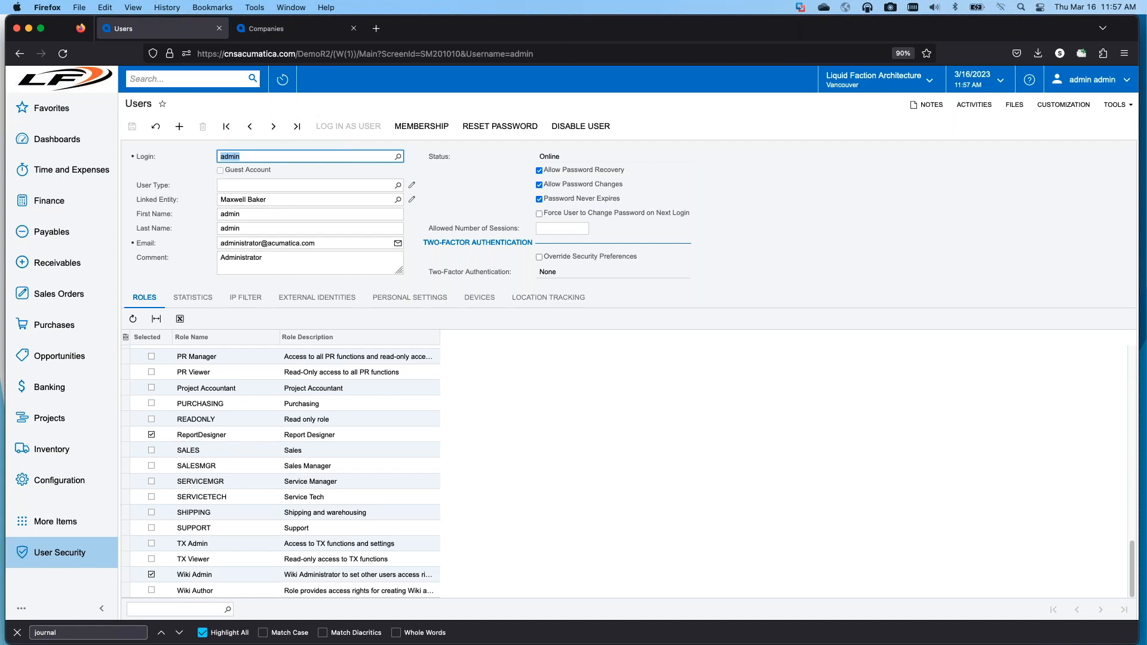
key(super+Tab)
drag(997, 49, 1008, 38)
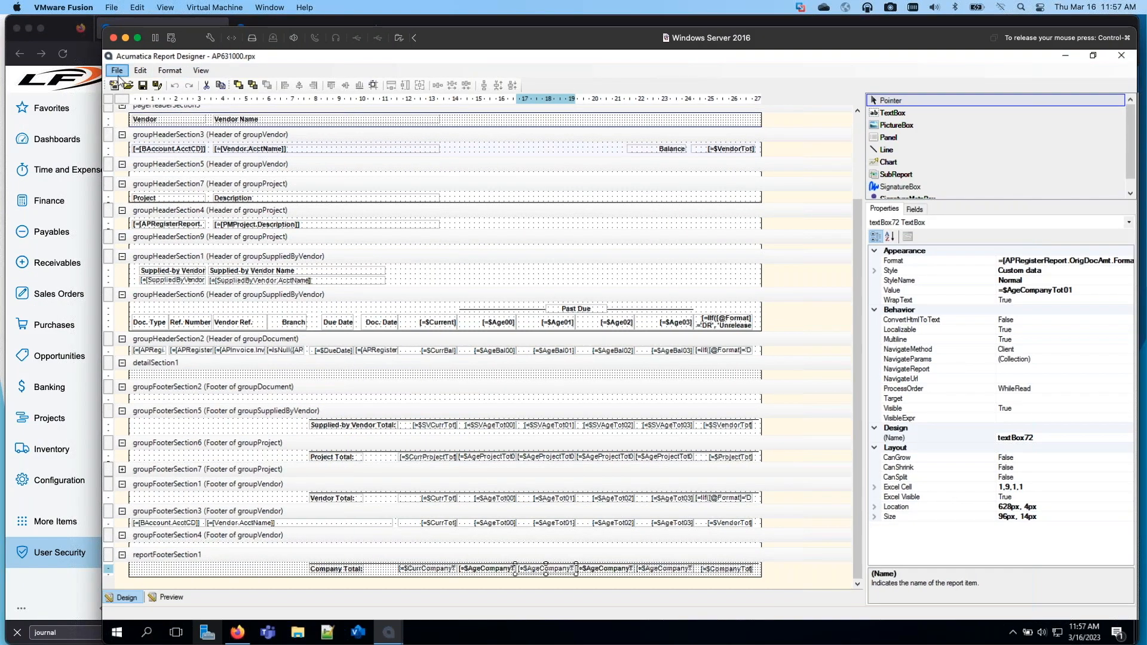
drag(516, 51, 0, 138)
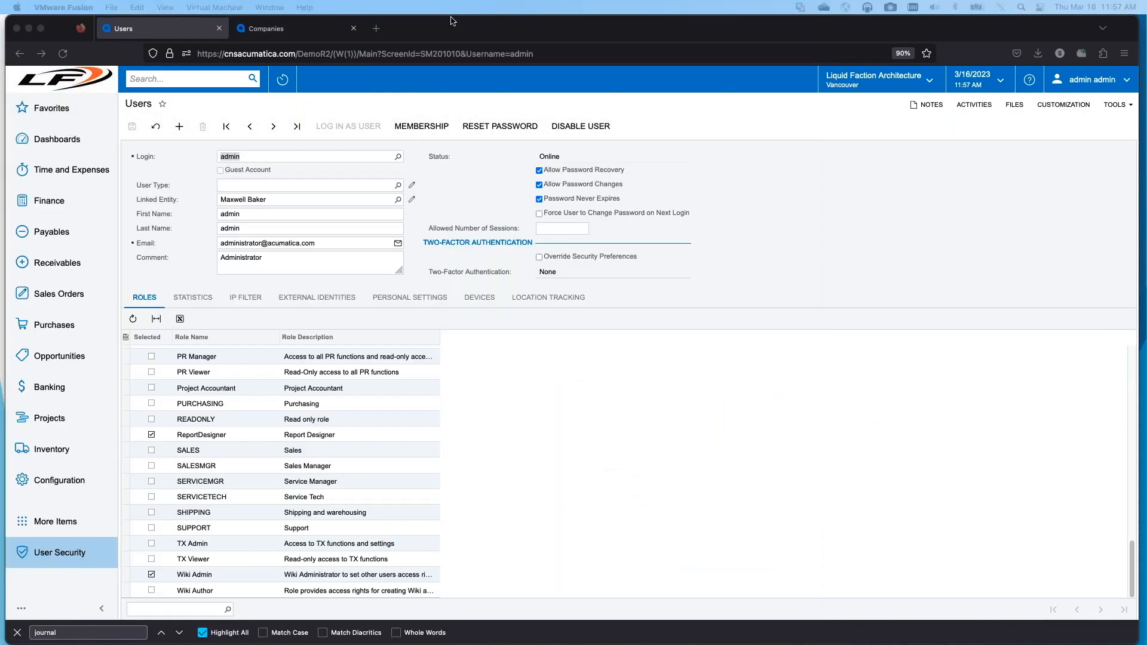
click(489, 27)
drag(633, 29, 0, 36)
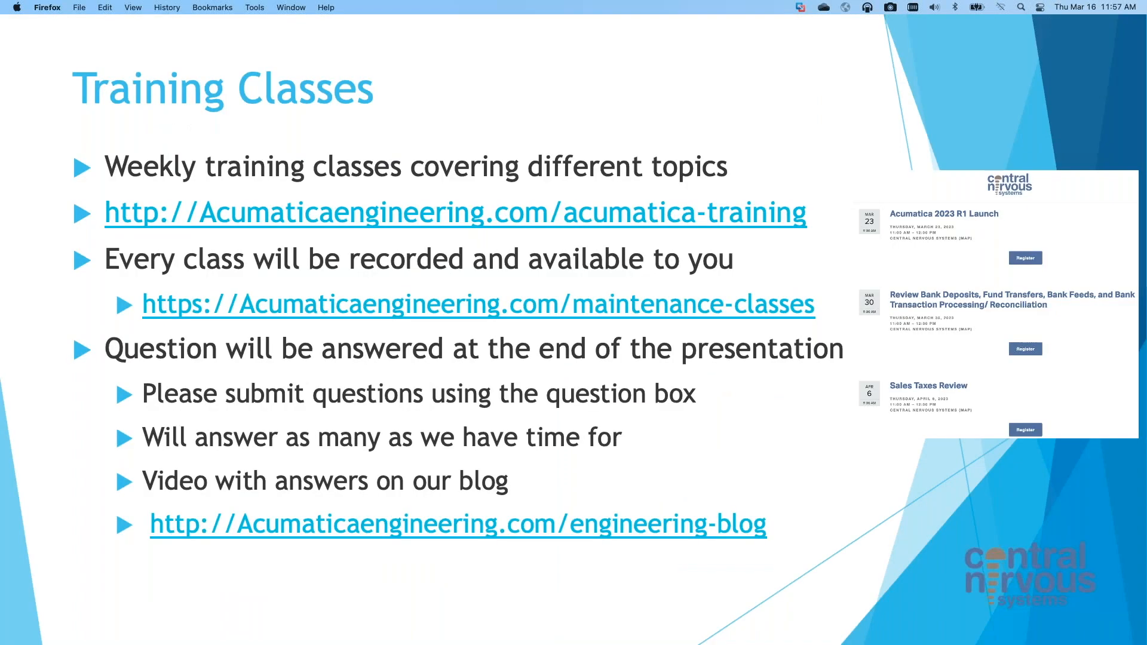